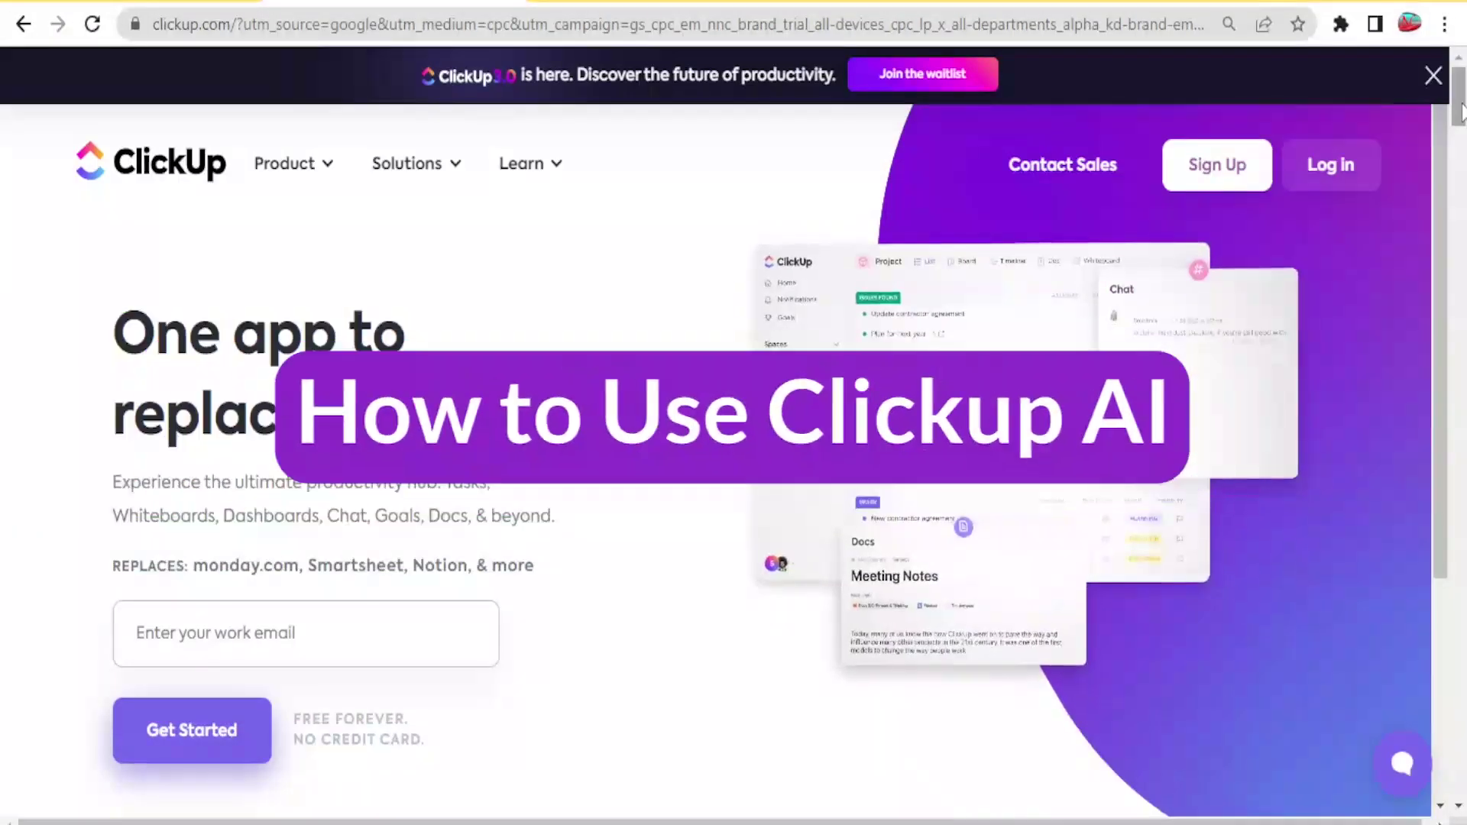
# Scroll through the ClickUp homepage features and open the free Sign Up form.
pyautogui.moveTo(303, 159)
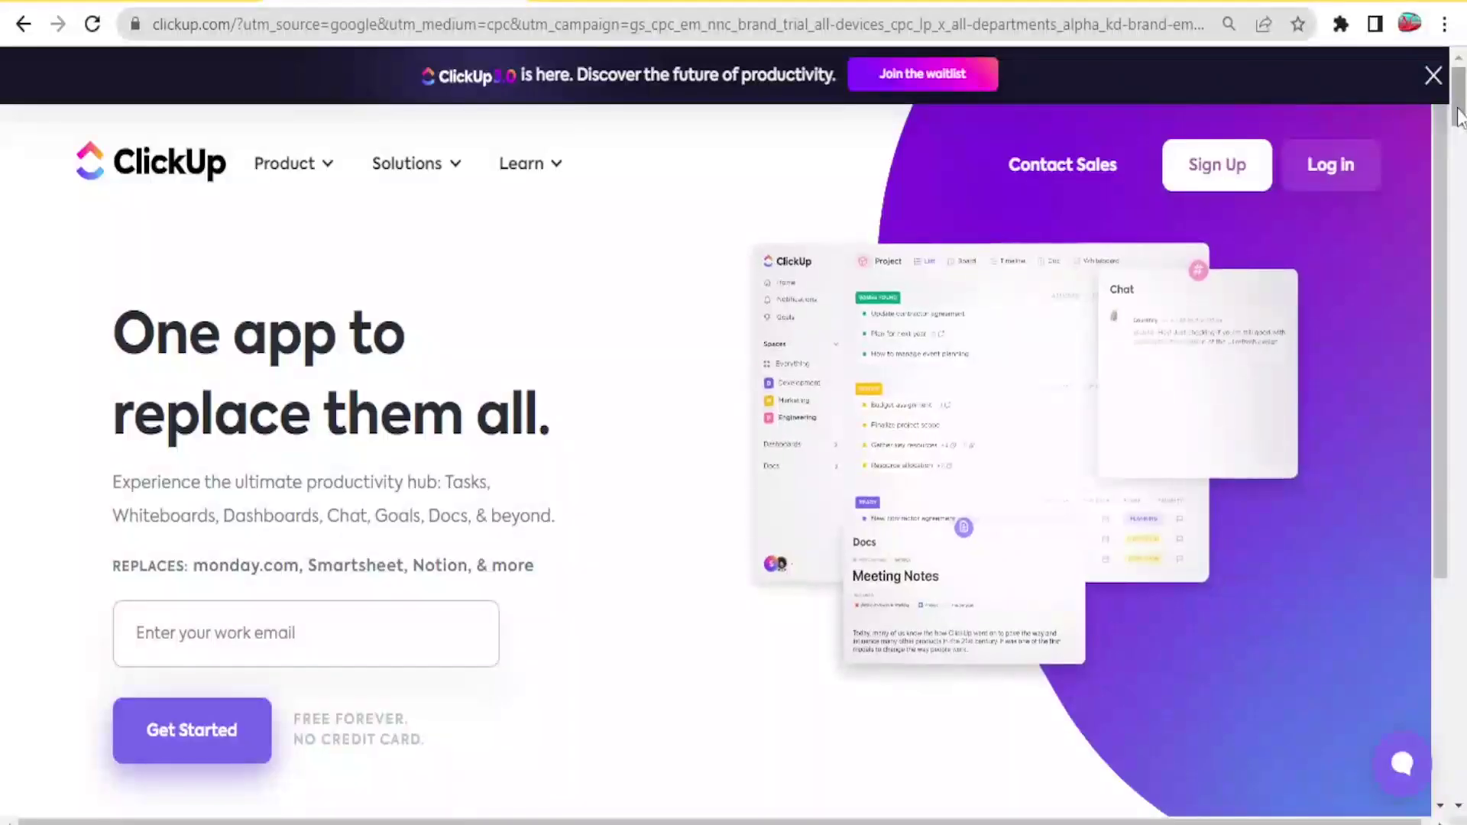
pyautogui.moveTo(1460, 119); pyautogui.dragTo(1460, 121)
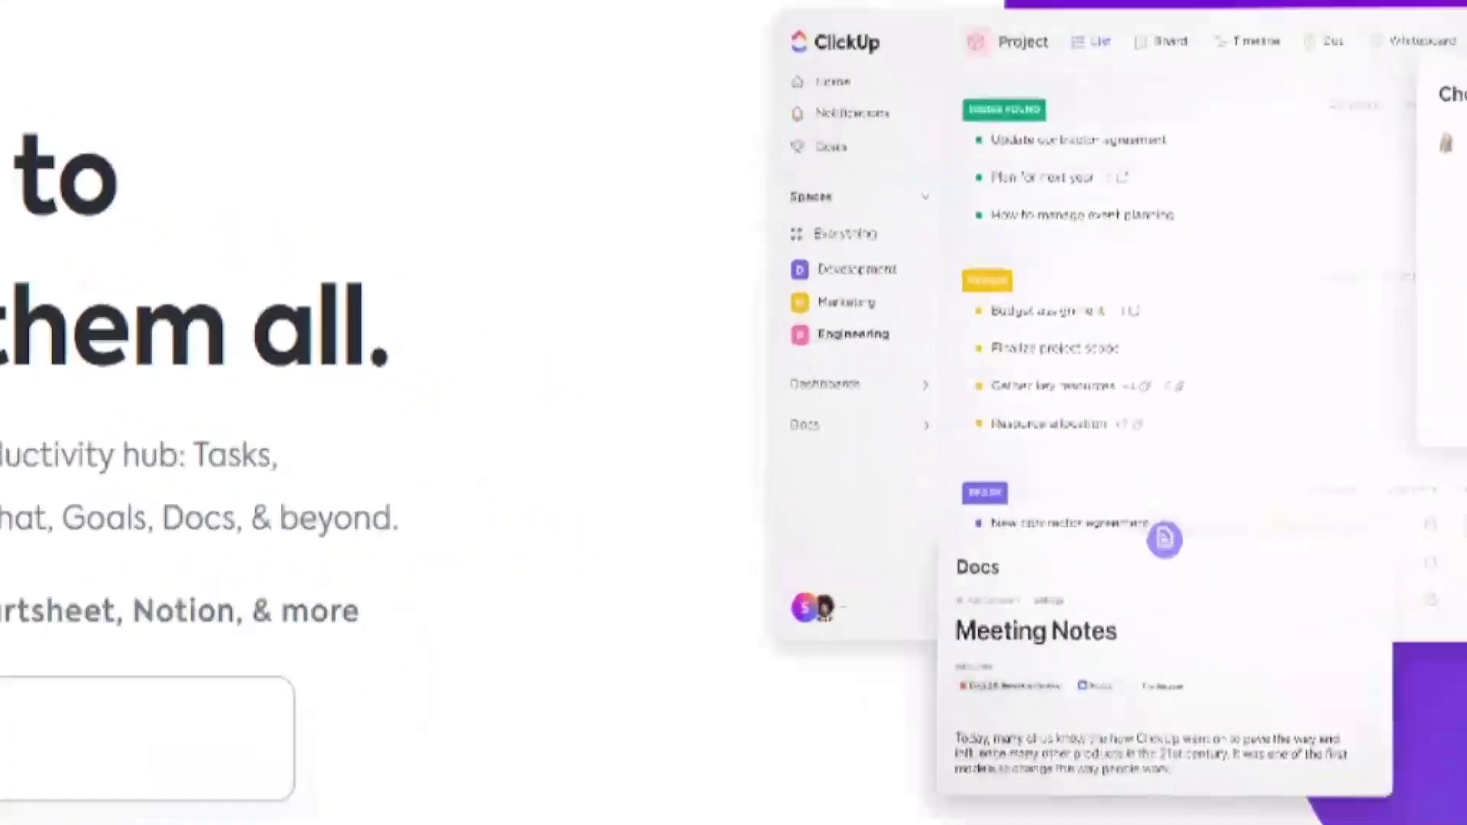
pyautogui.moveTo(1459, 119); pyautogui.dragTo(1460, 233)
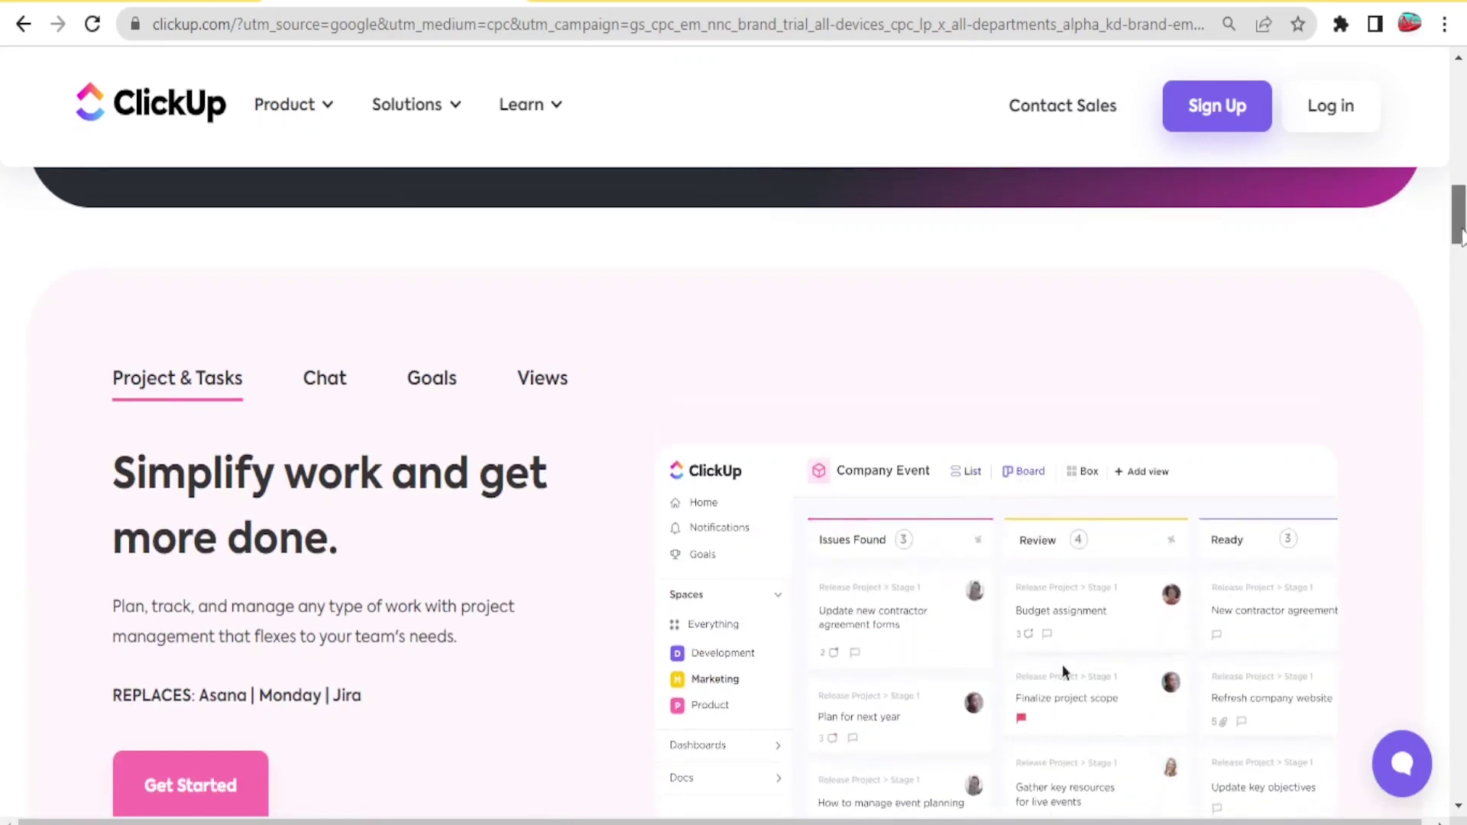
pyautogui.moveTo(1461, 233); pyautogui.dragTo(1460, 244)
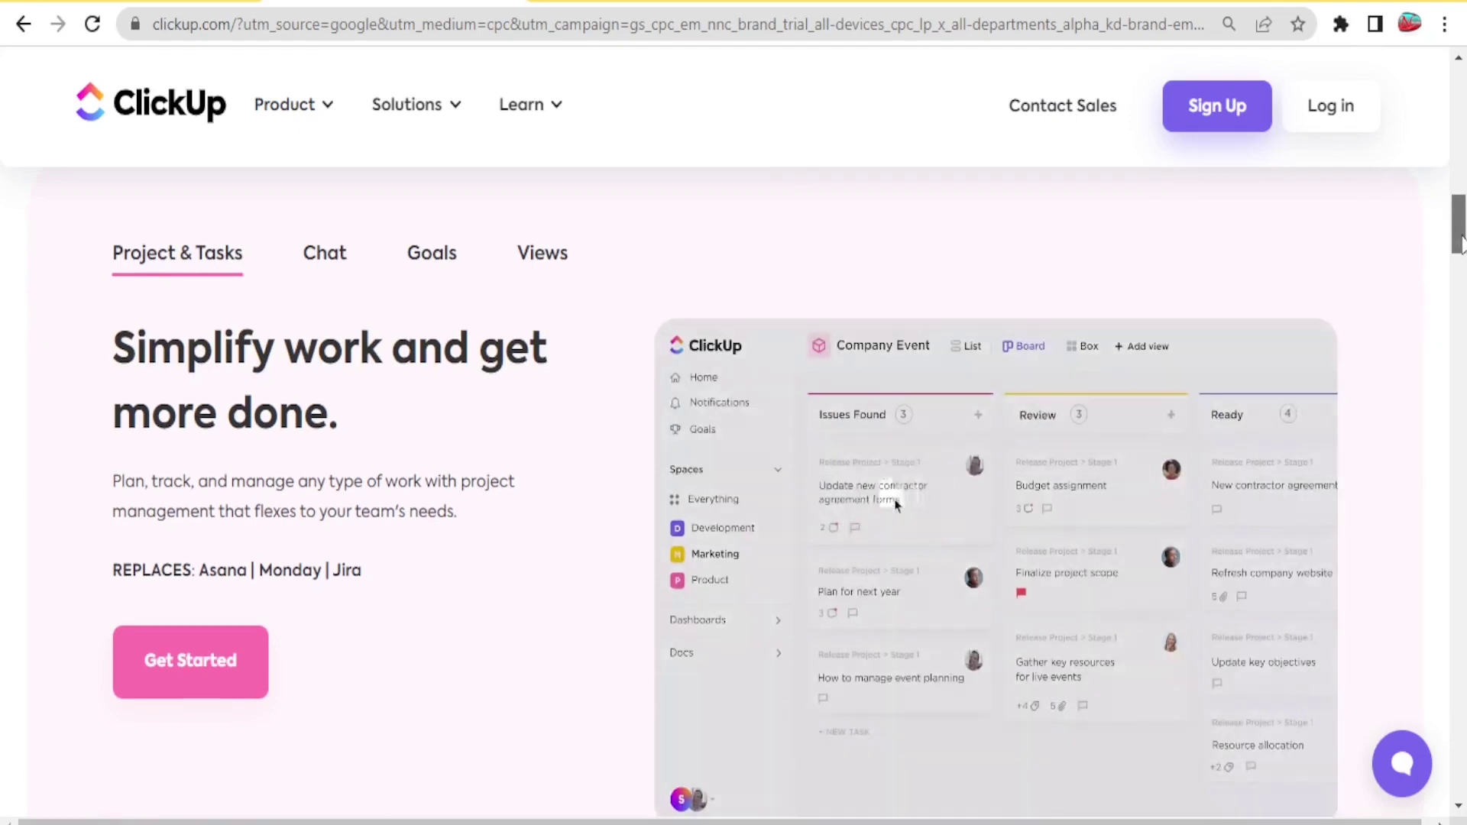
pyautogui.moveTo(1461, 243); pyautogui.dragTo(1461, 714)
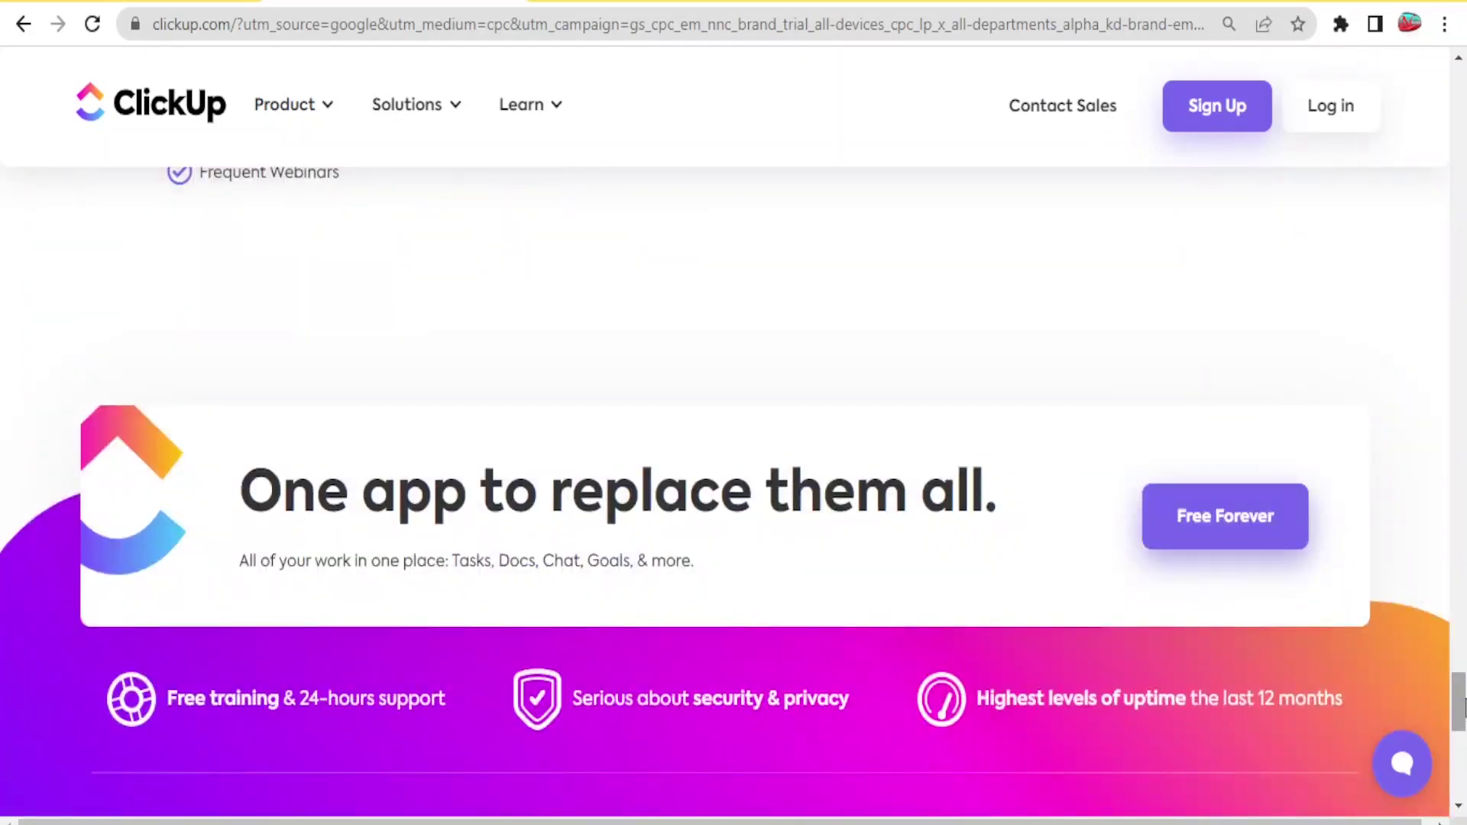
pyautogui.click(1235, 117)
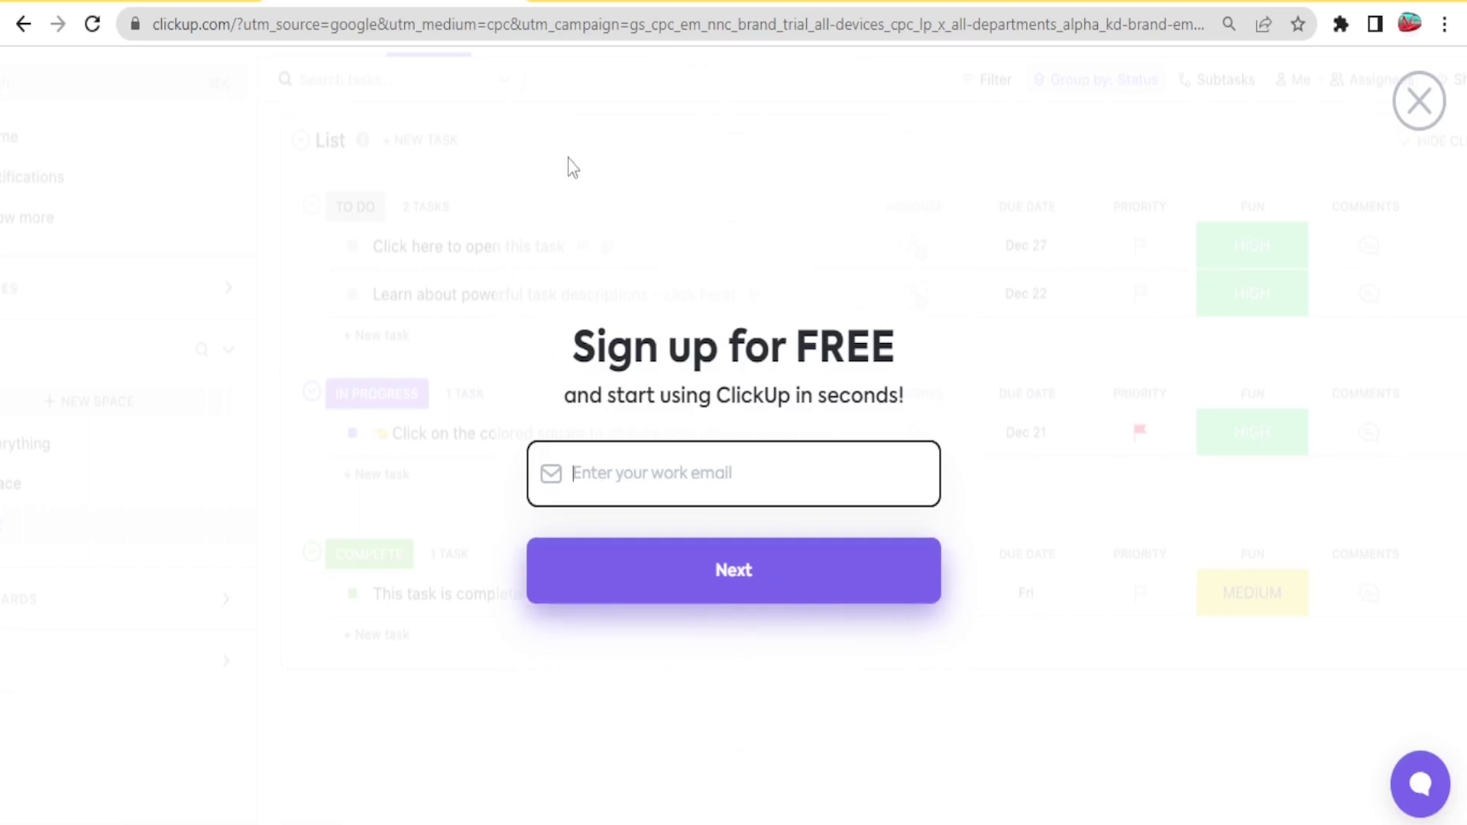
# Leave the sign-up form and go back to the ClickUp landing page.
pyautogui.click(23, 24)
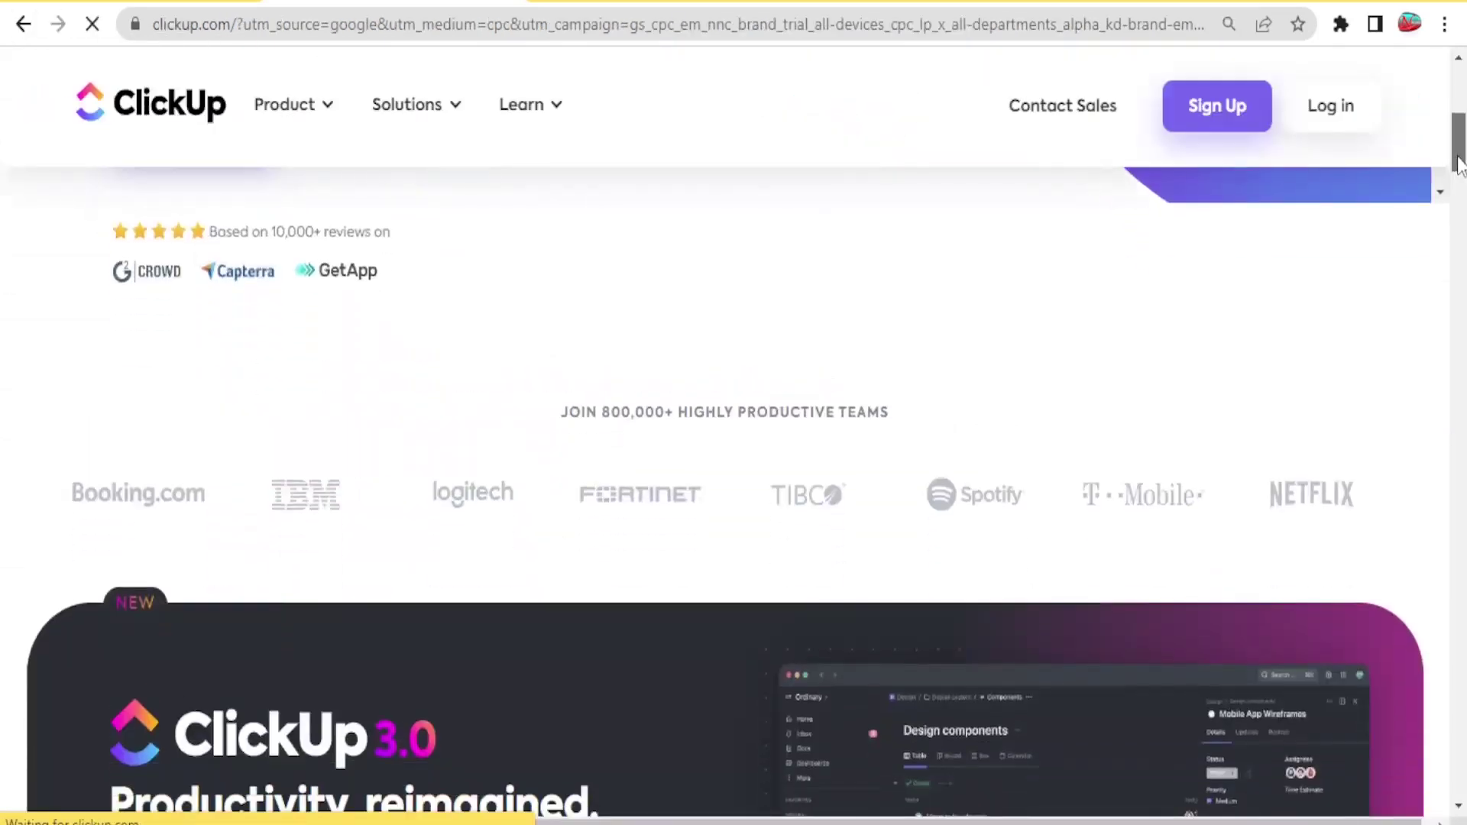
pyautogui.scroll(-5, 1457, 164)
pyautogui.scroll(1, 1296, 273)
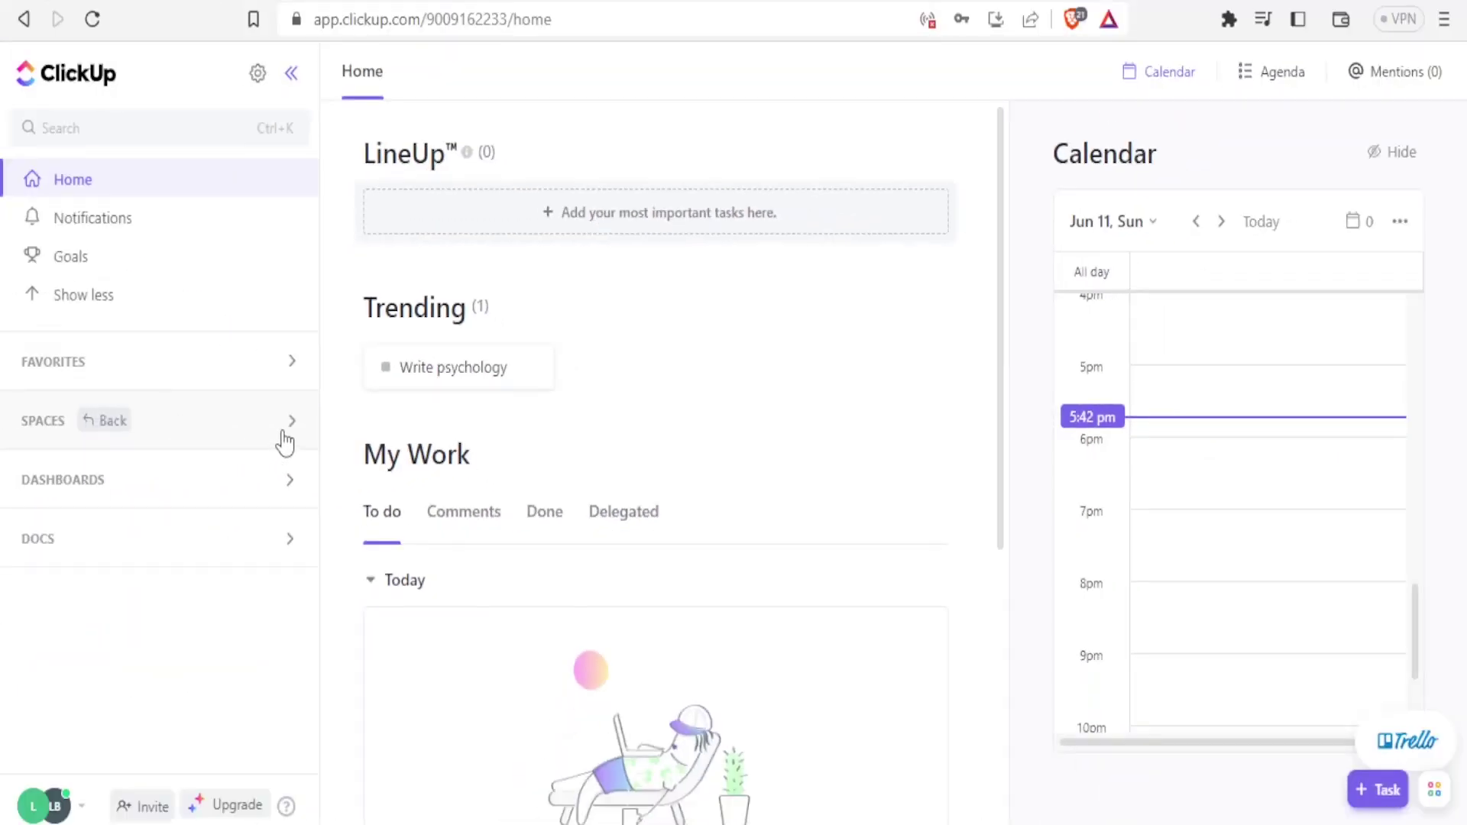
# Start a new Space from the sidebar, browse its templates, and return to the blank New form.
pyautogui.click(285, 442)
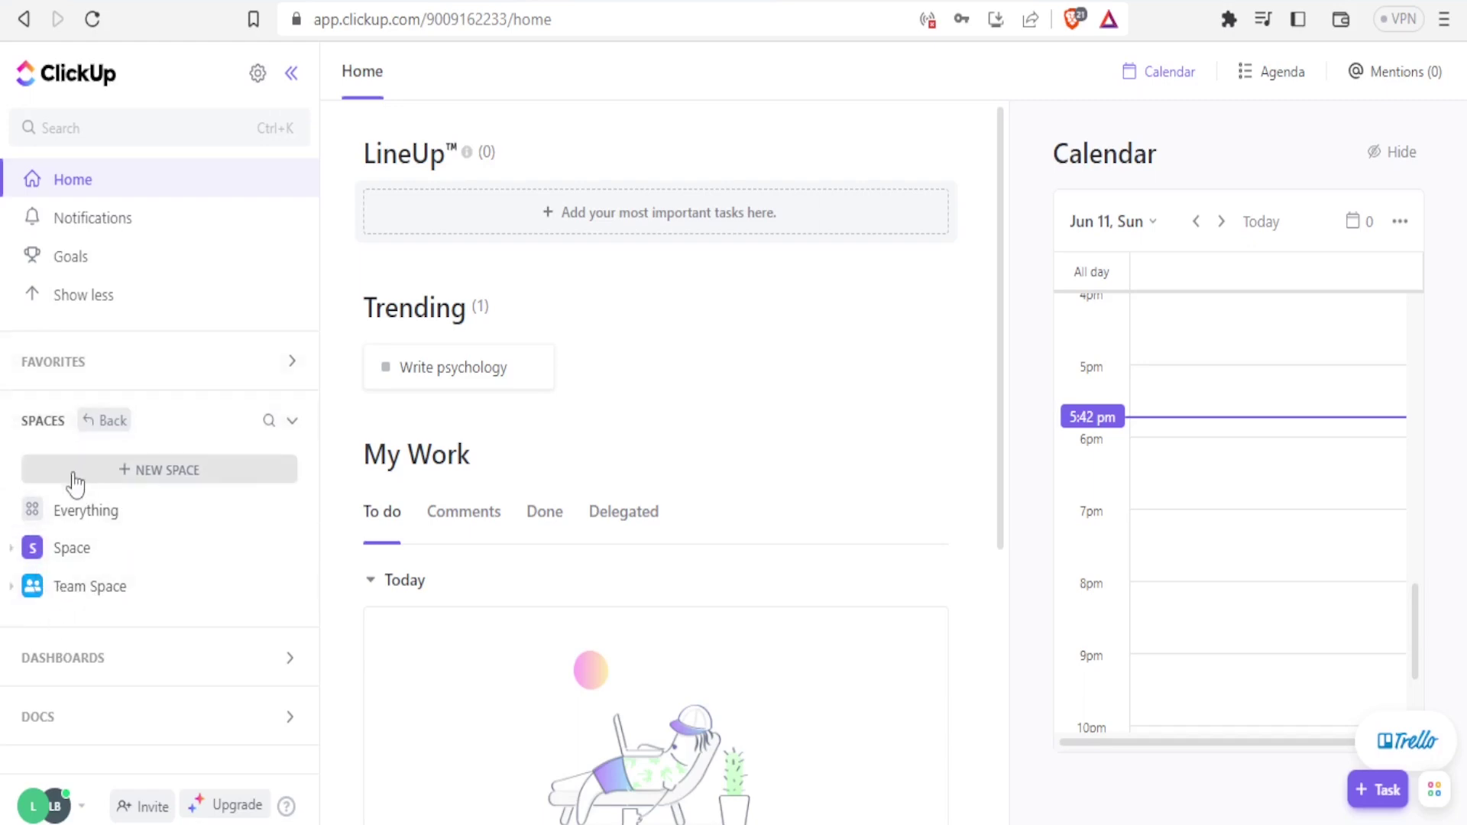
pyautogui.click(166, 480)
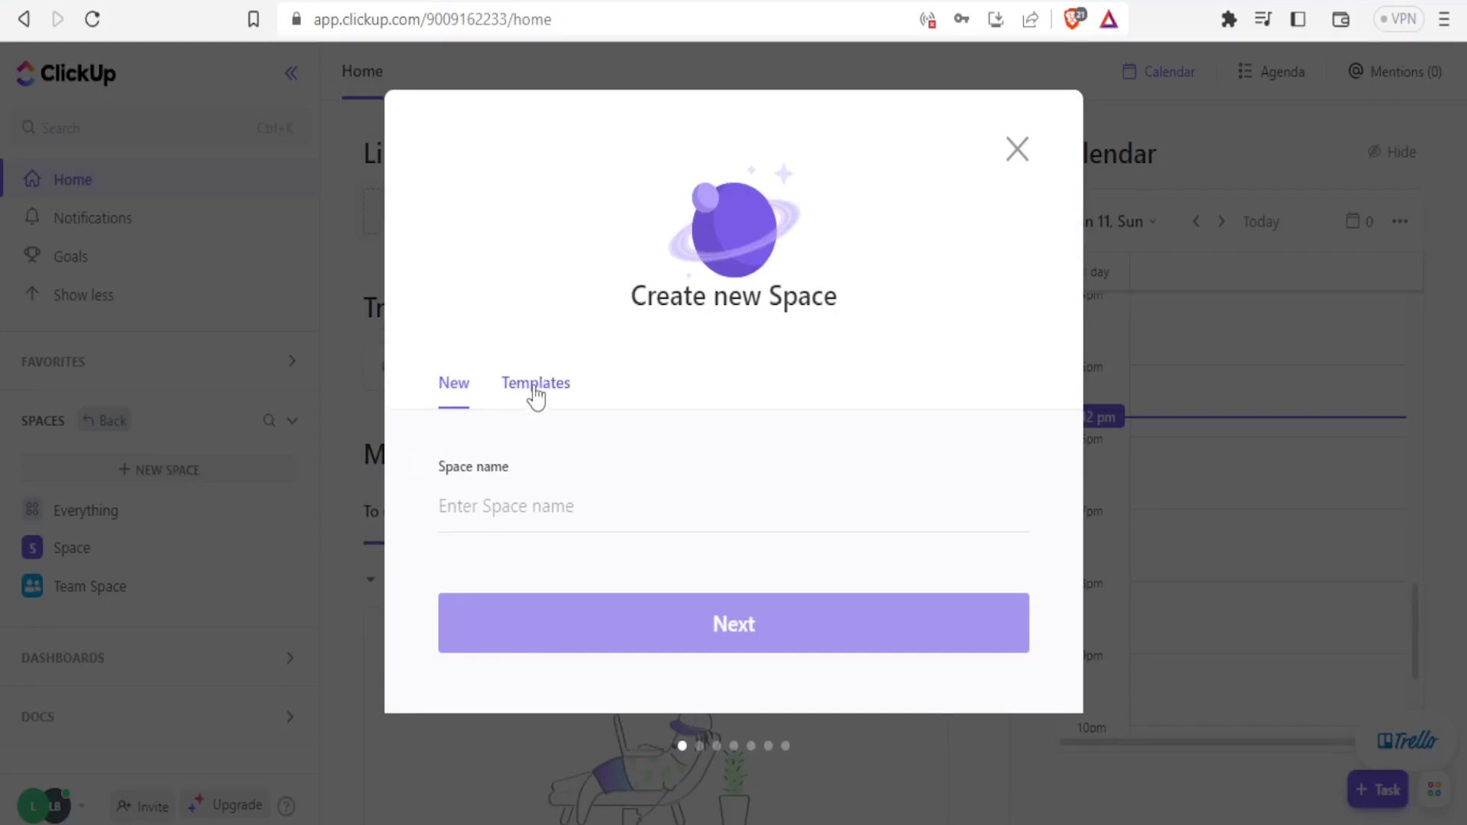
pyautogui.click(536, 395)
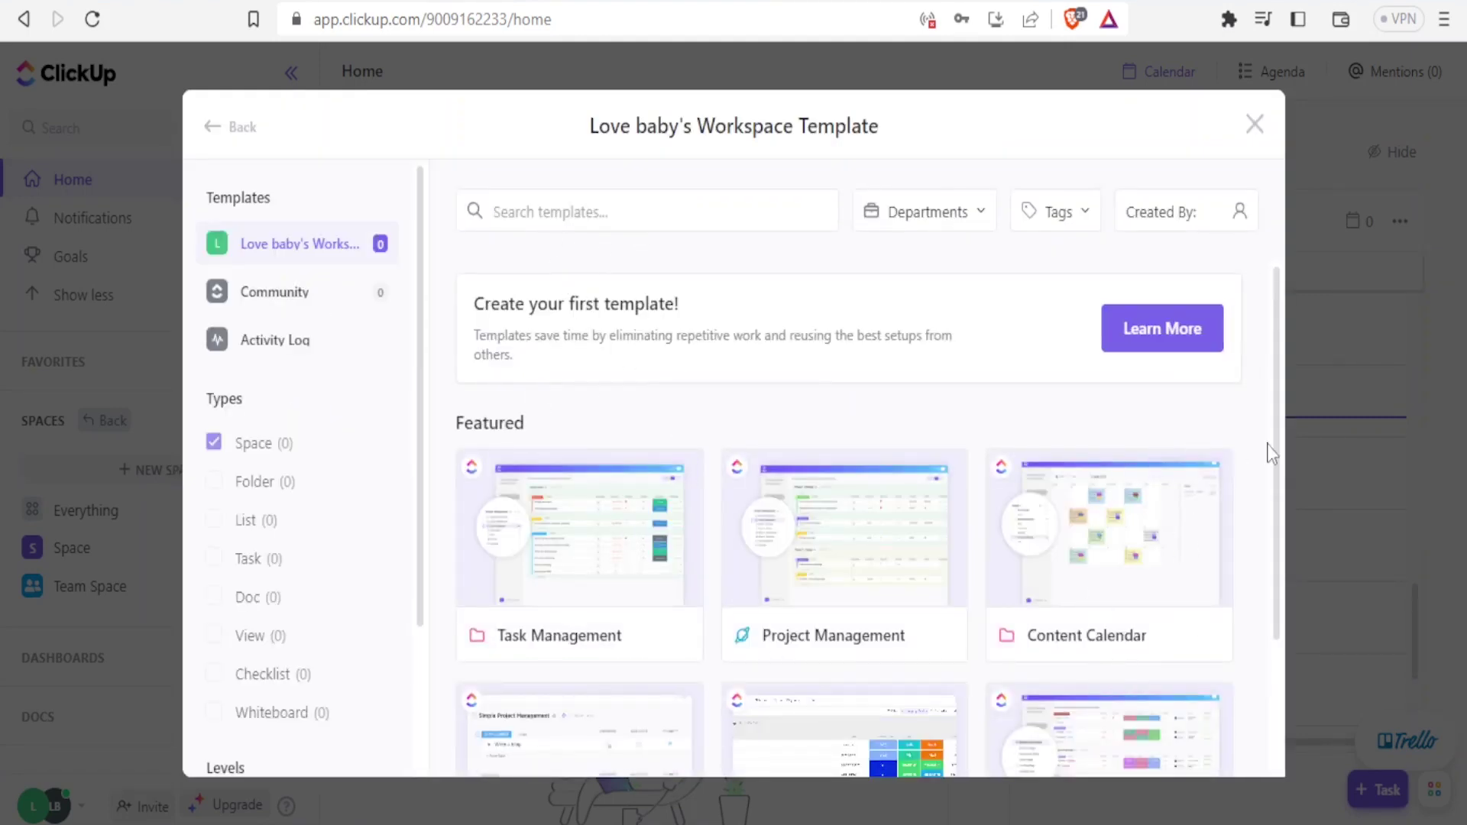
pyautogui.scroll(-2, 1284, 429)
pyautogui.scroll(2, 1284, 430)
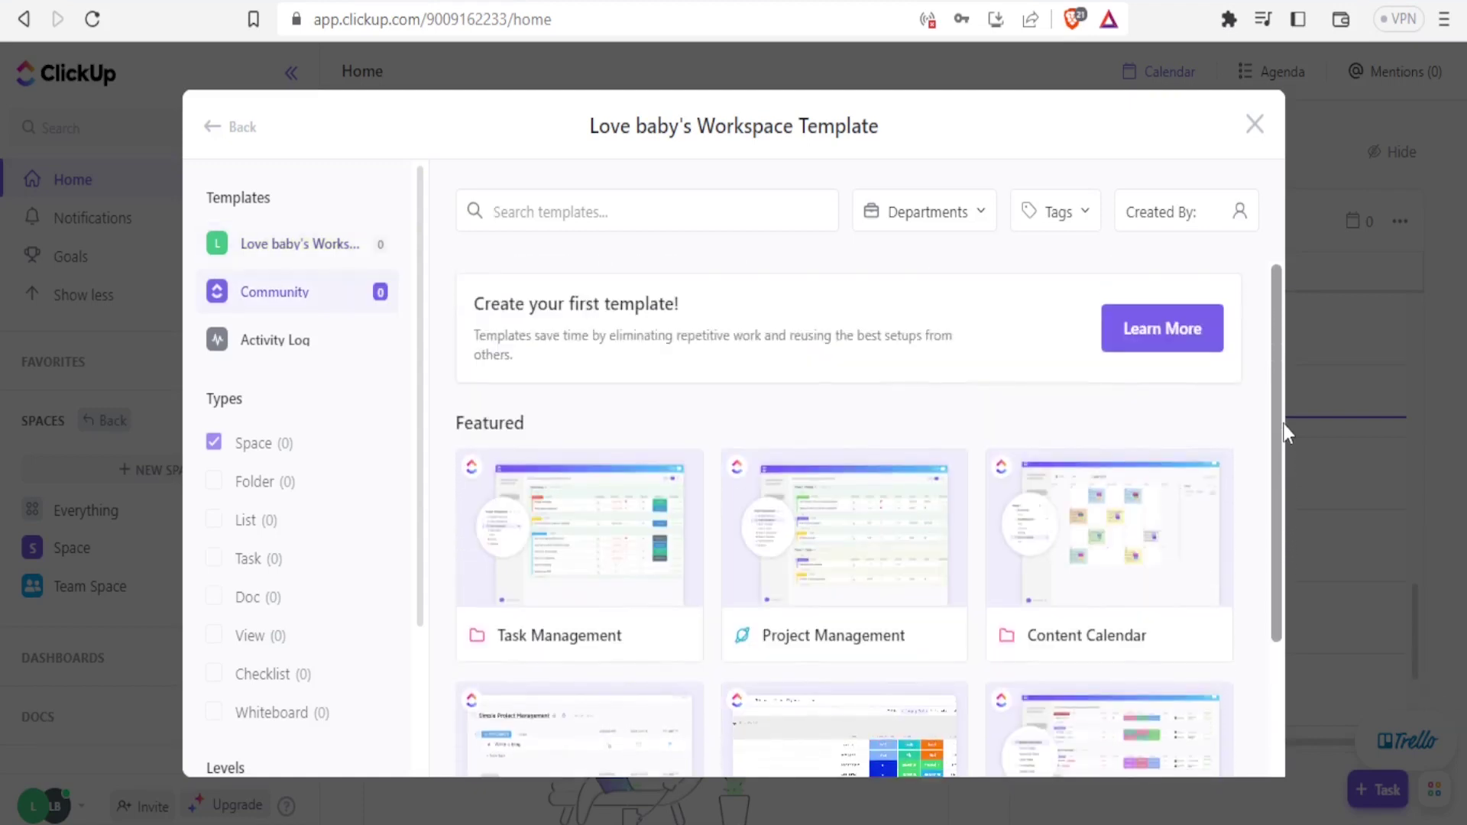
pyautogui.click(222, 129)
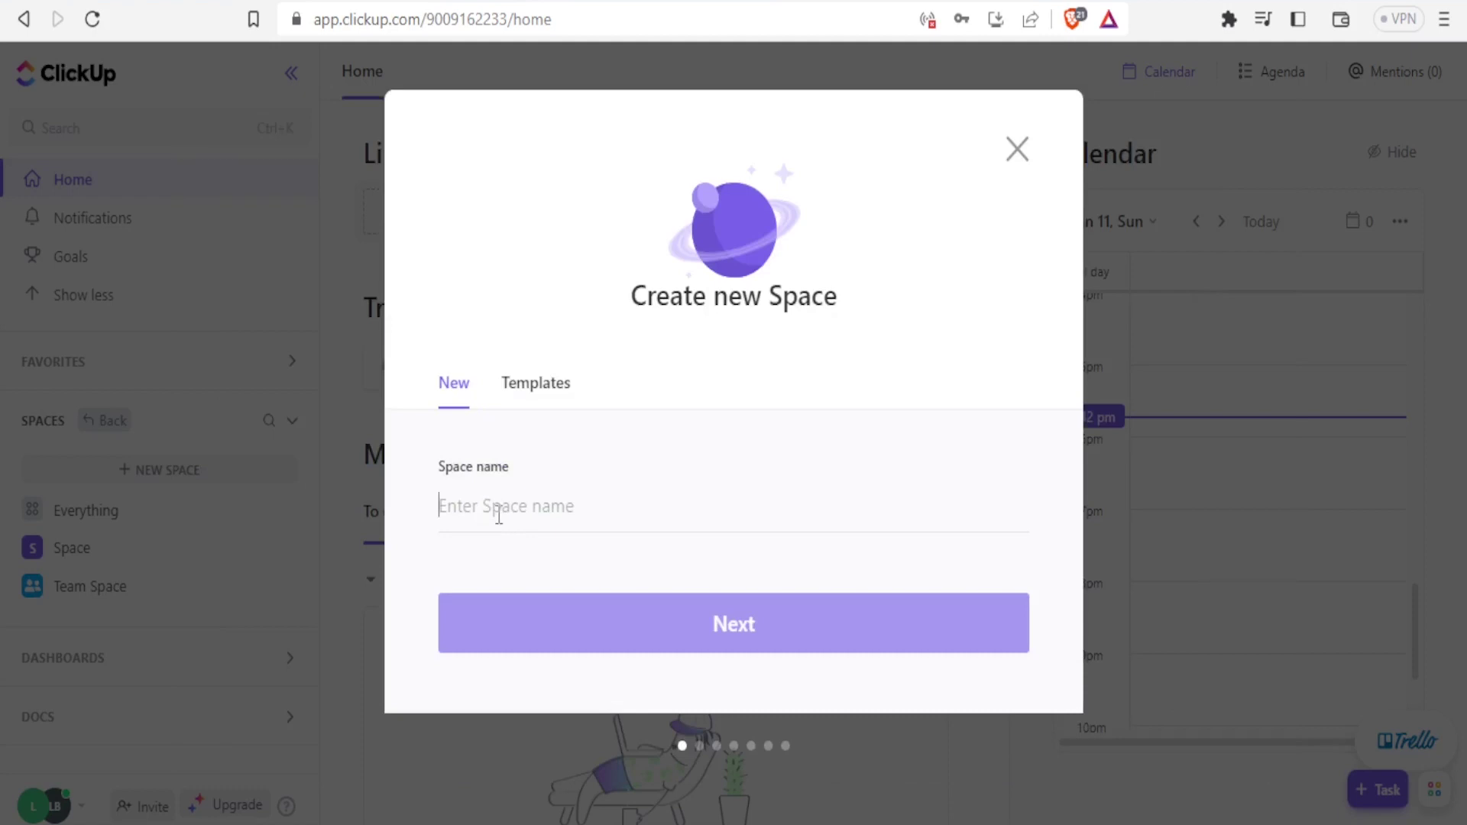
# Name the new Space 'Video Projects' and continue to its appearance settings.
pyautogui.click(498, 514)
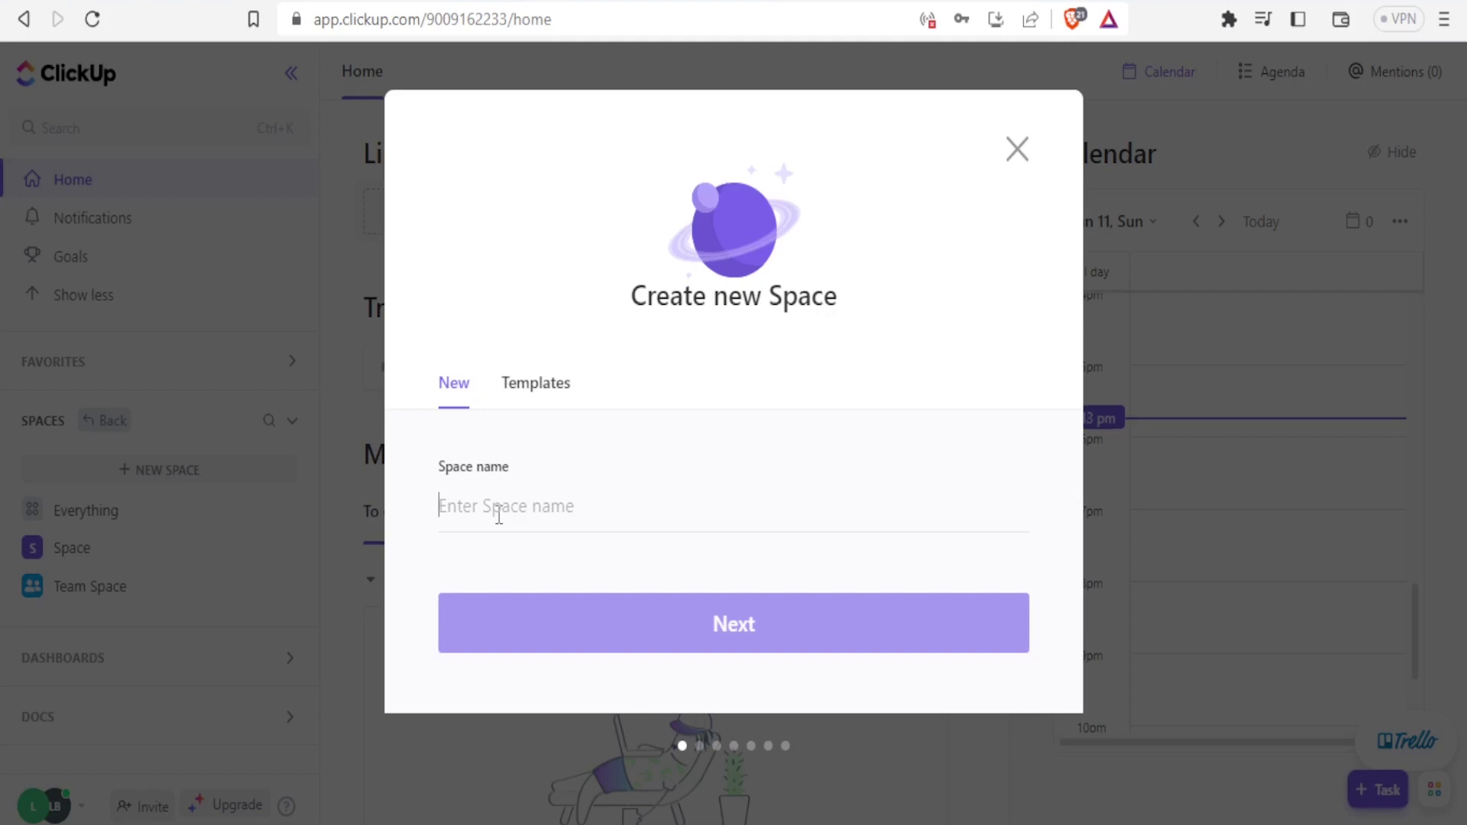
pyautogui.write('V')
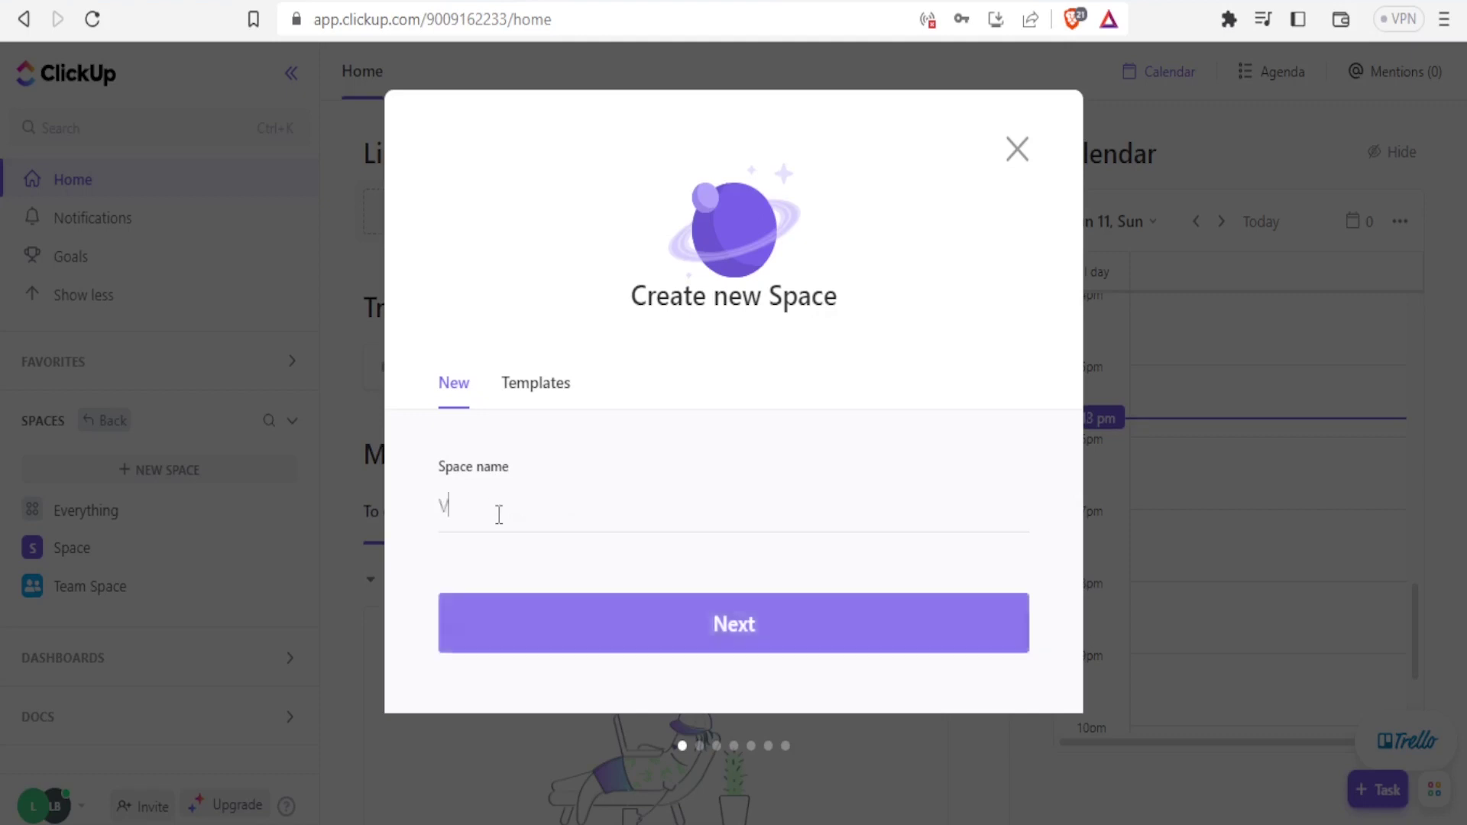
pyautogui.write('ideo Projects')
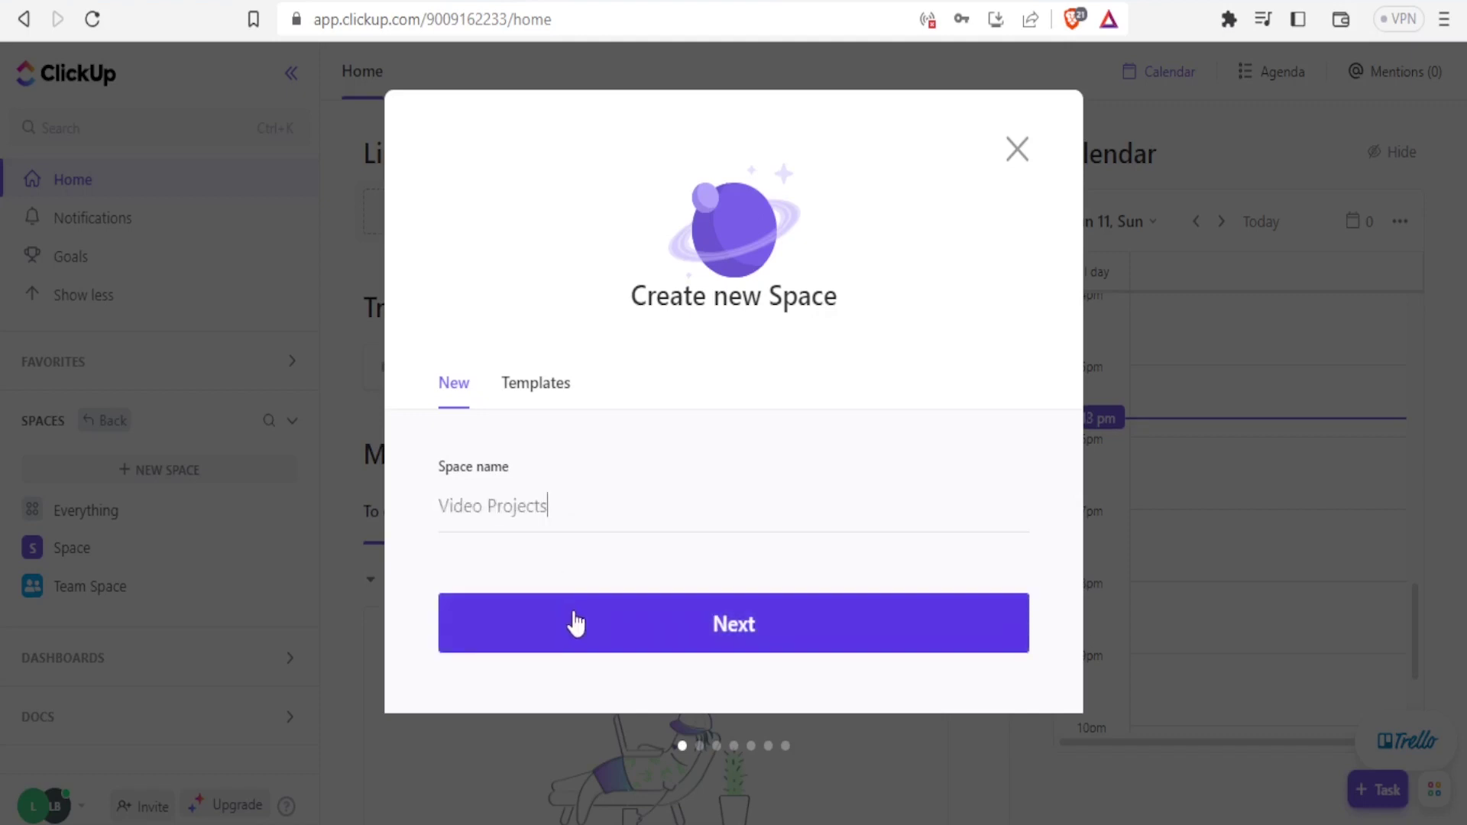
pyautogui.click(573, 619)
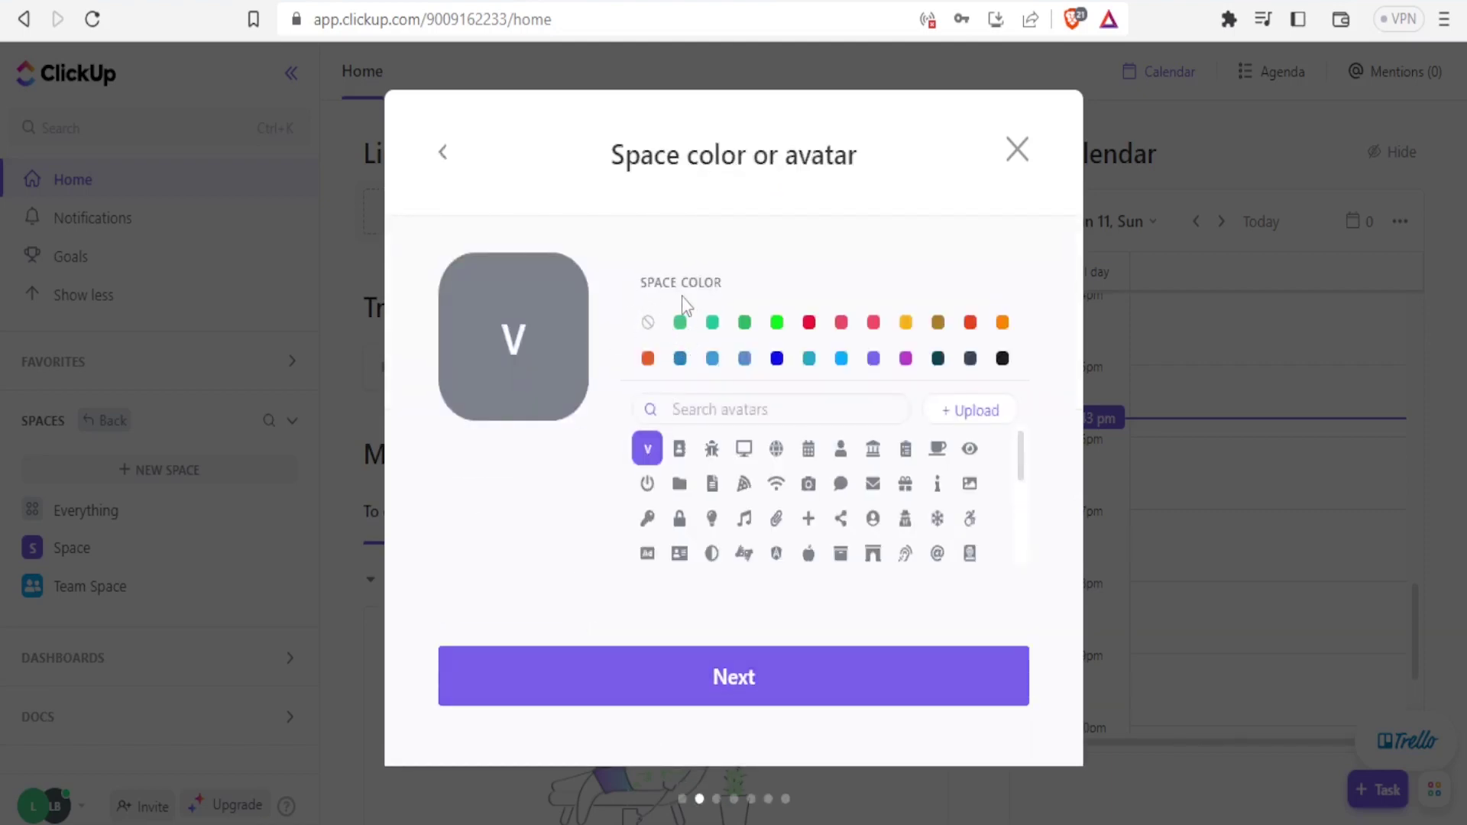
# Try pink, yellow, brown and red before settling on bright green as the Space colour.
pyautogui.click(777, 324)
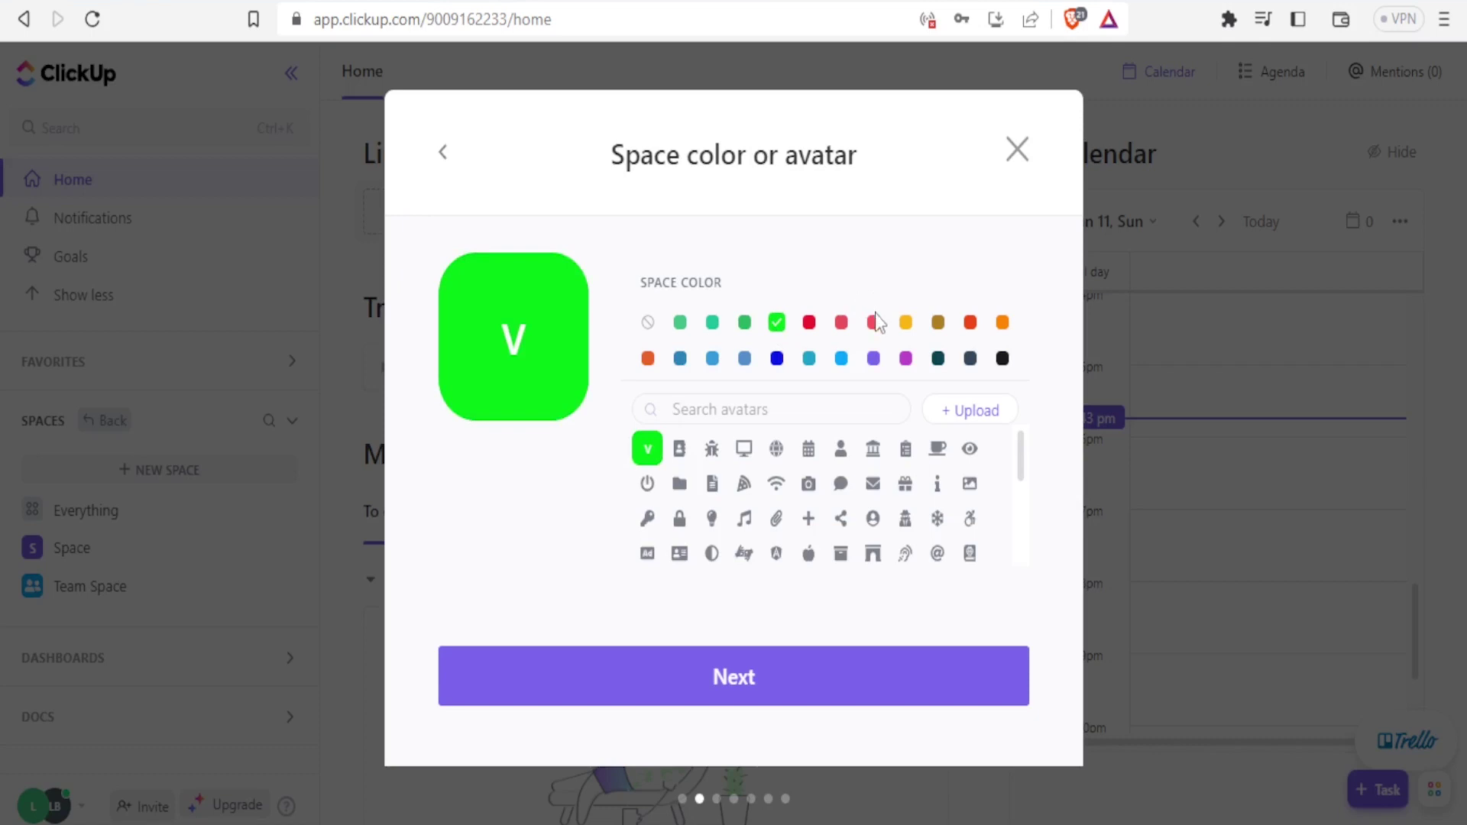
pyautogui.click(875, 323)
pyautogui.click(905, 322)
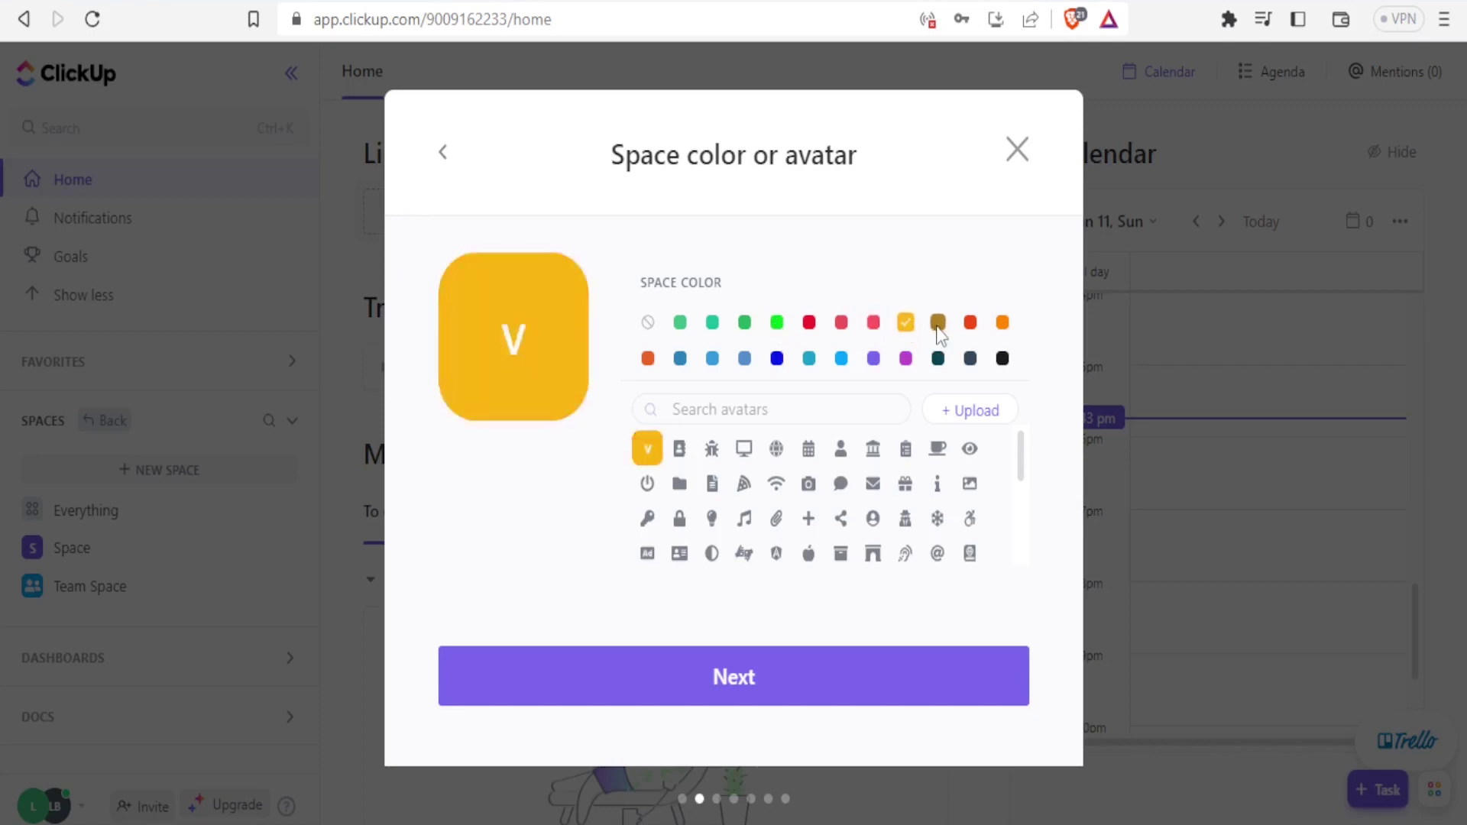
pyautogui.click(938, 326)
pyautogui.click(809, 323)
pyautogui.click(777, 324)
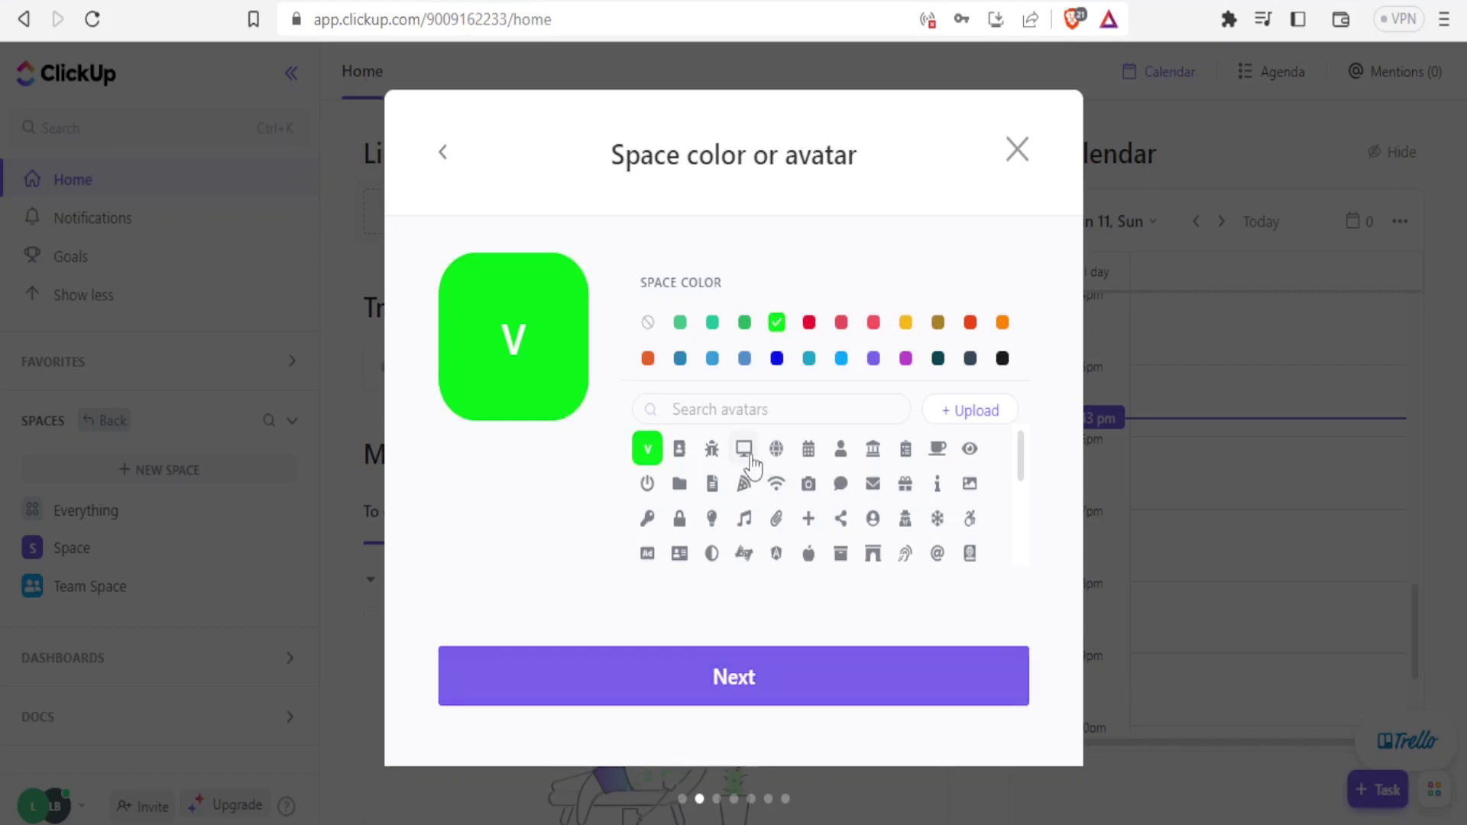
# Choose the monitor icon as the Space avatar and continue to sharing.
pyautogui.click(745, 452)
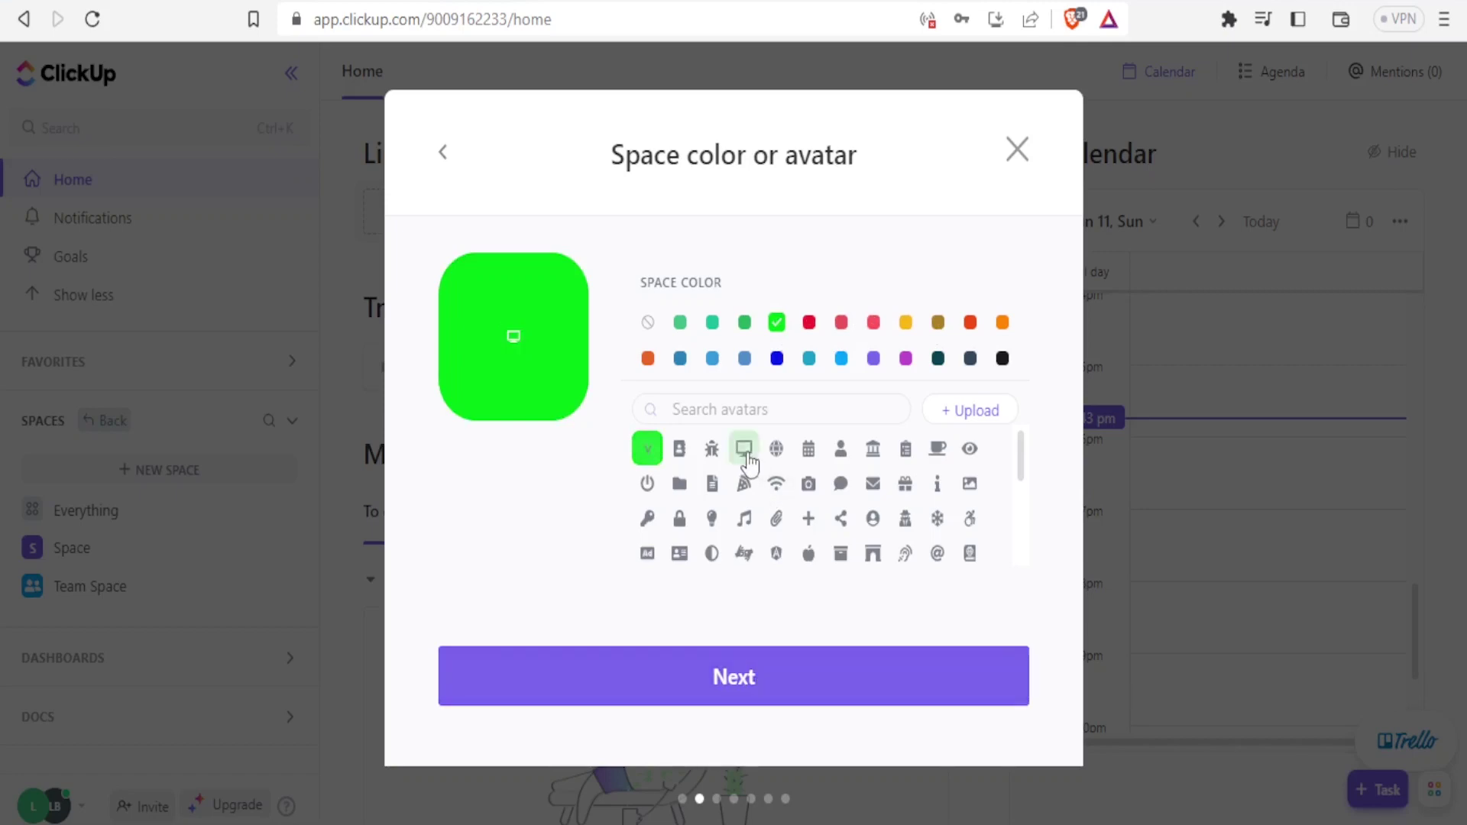
pyautogui.click(776, 450)
pyautogui.click(810, 457)
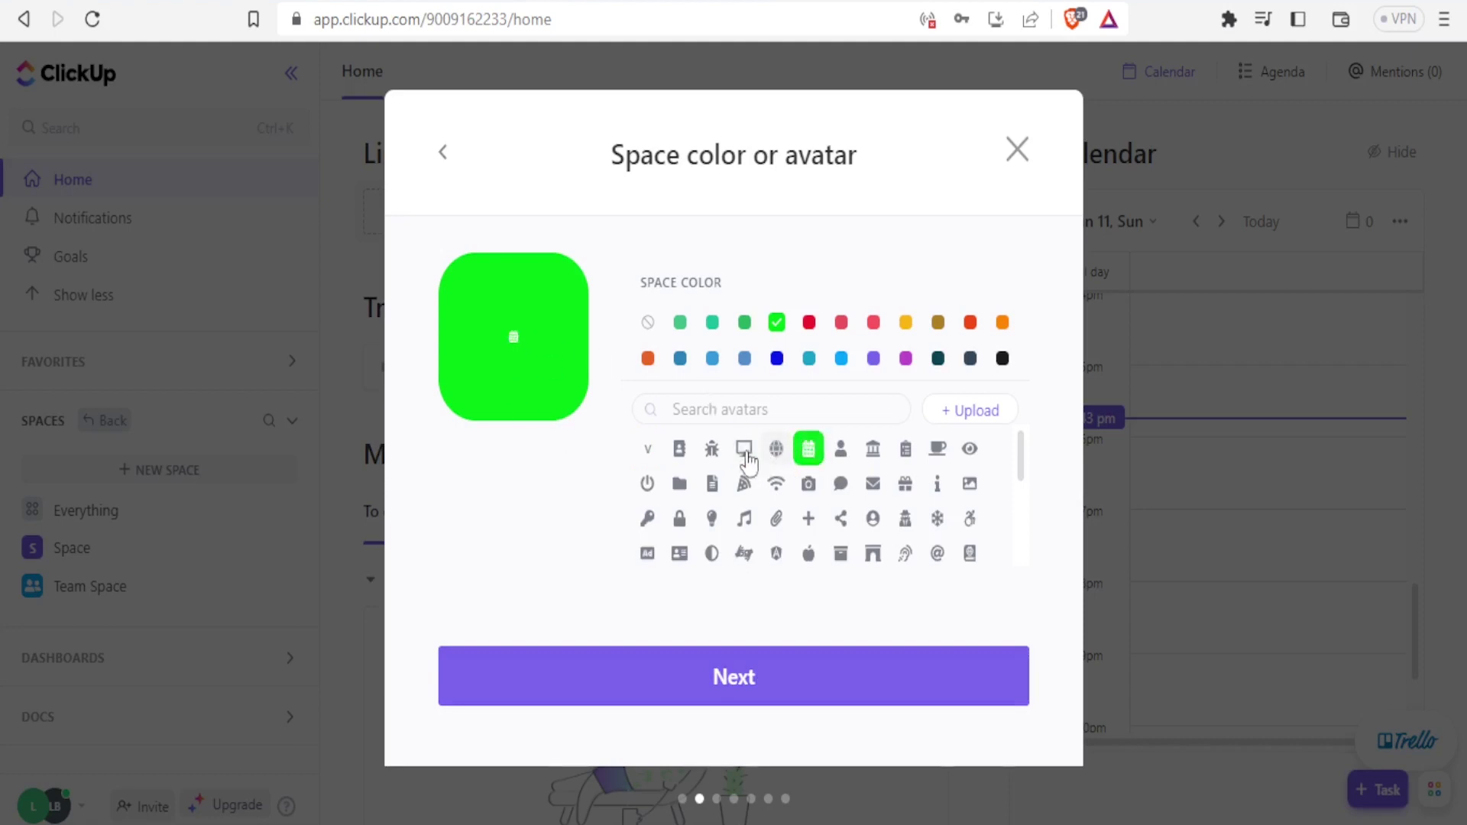
pyautogui.click(745, 453)
pyautogui.click(755, 676)
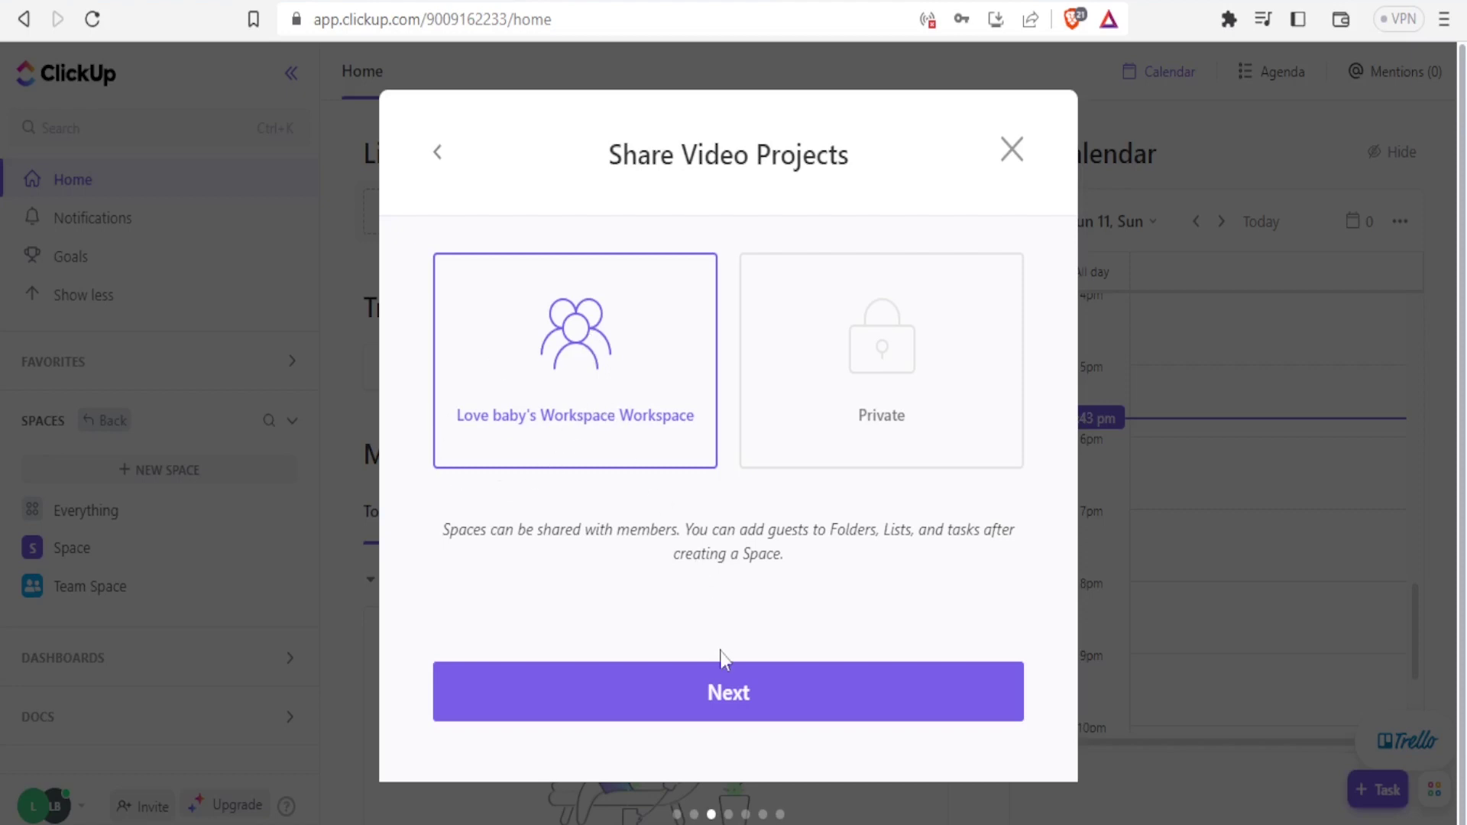
# Keep Workspace-wide sharing and the default task statuses, moving on to ClickApps.
pyautogui.click(726, 709)
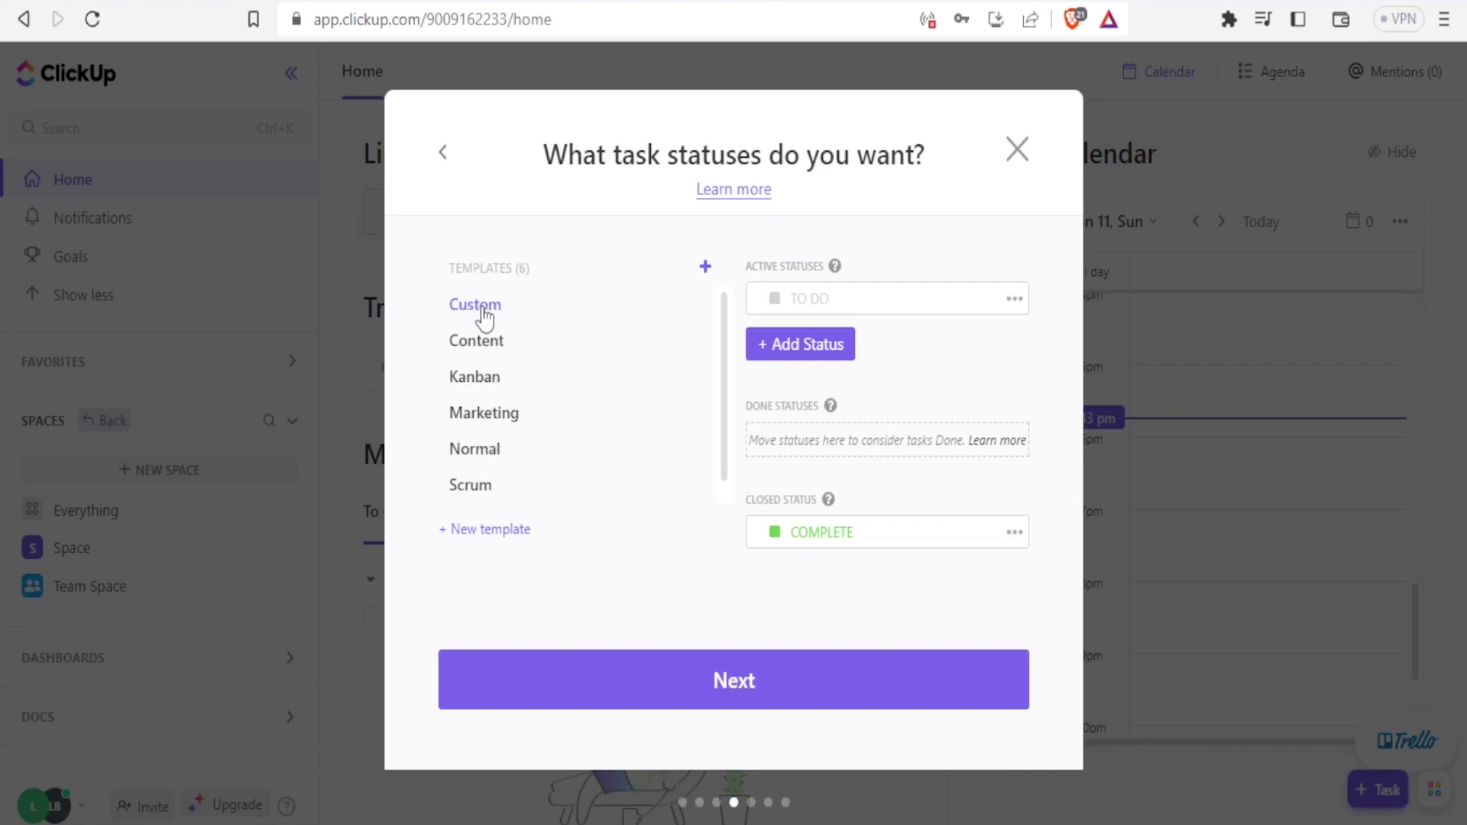
pyautogui.click(773, 708)
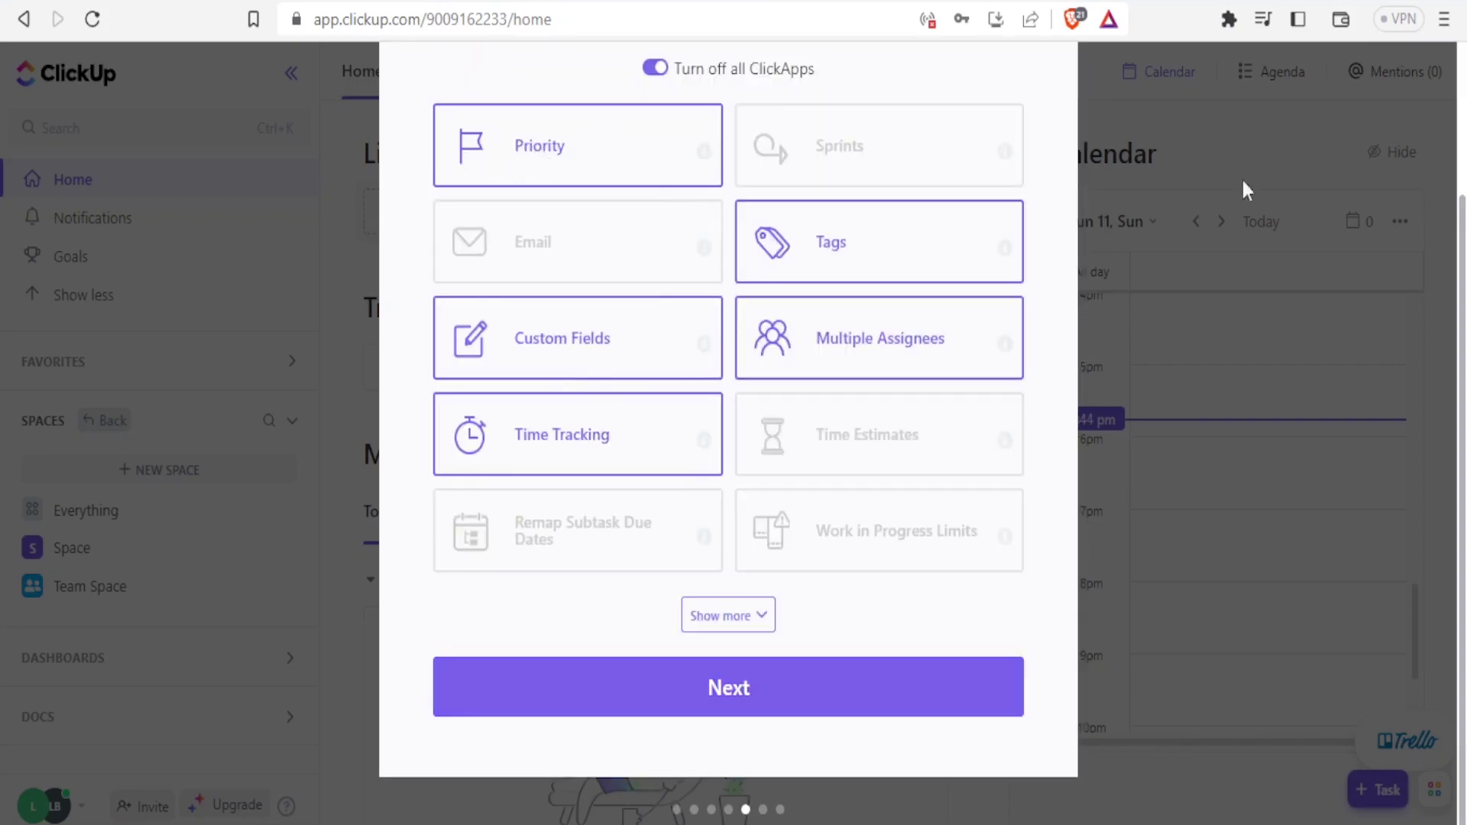
pyautogui.scroll(2, 1454, 216)
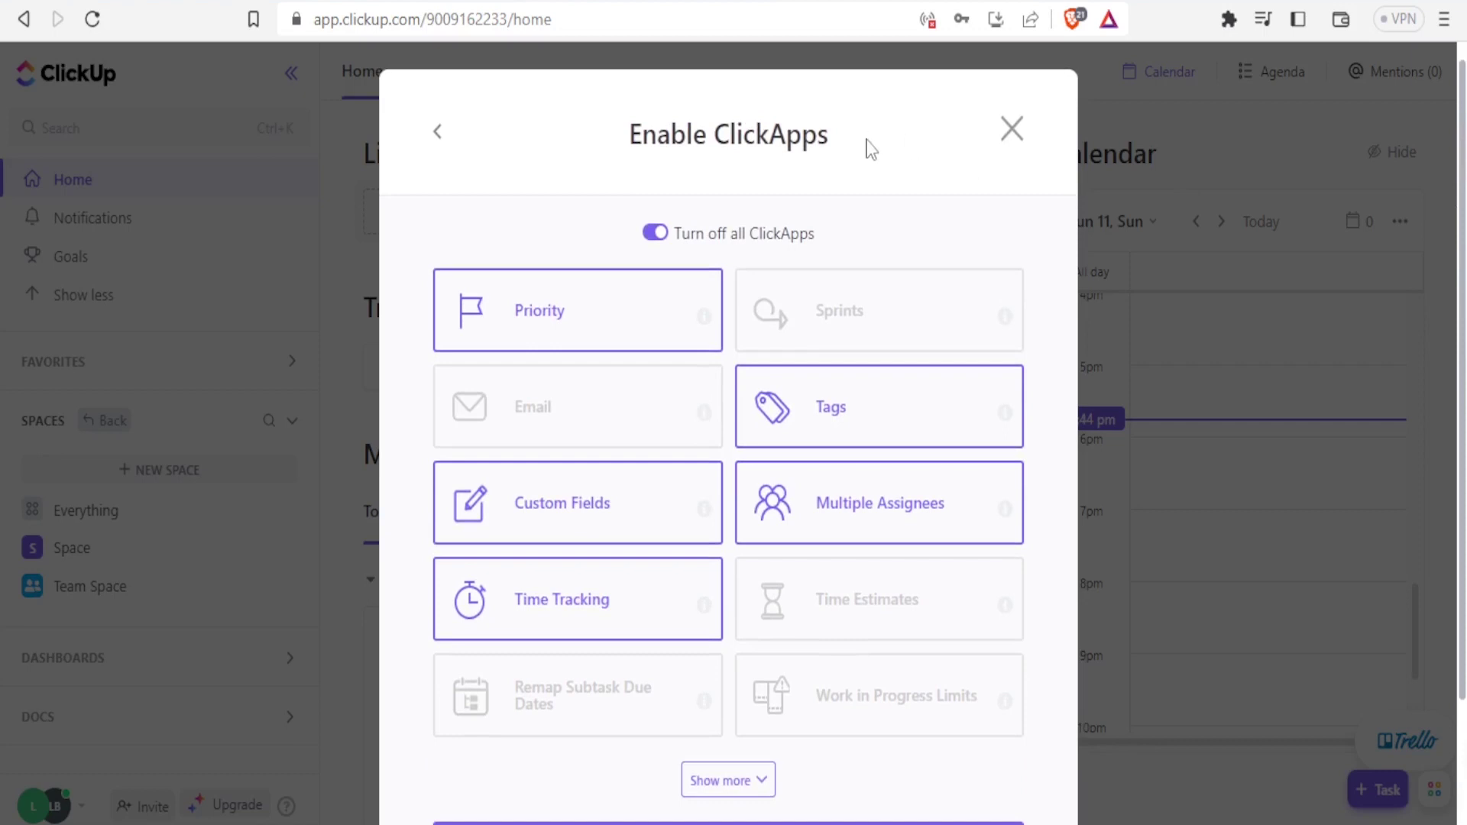
# Keep Priority, Tags, Custom Fields, Multiple Assignees and Time Tracking enabled as ClickApps.
pyautogui.click(654, 234)
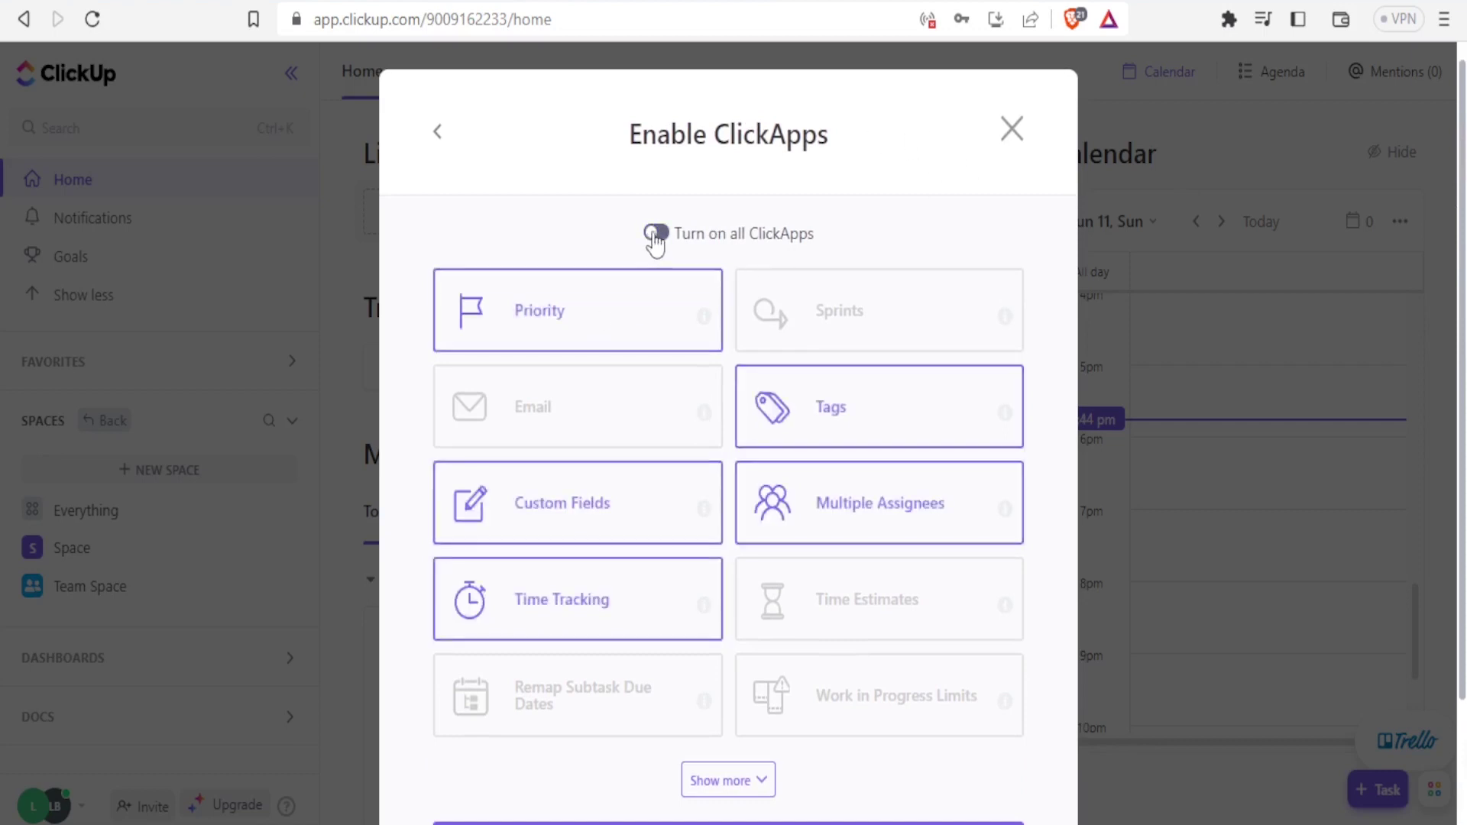
pyautogui.click(657, 234)
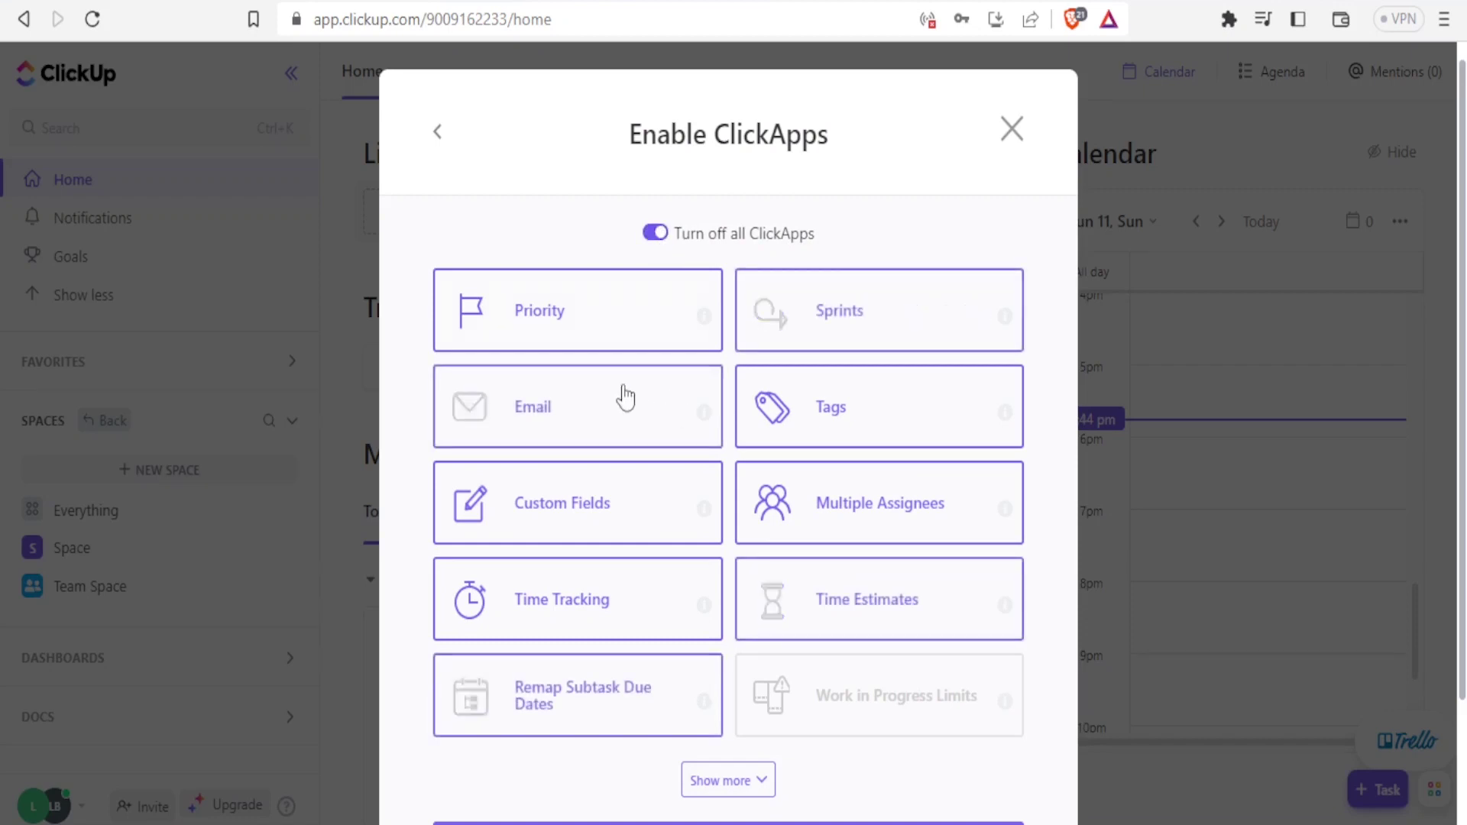
pyautogui.click(575, 324)
pyautogui.click(621, 321)
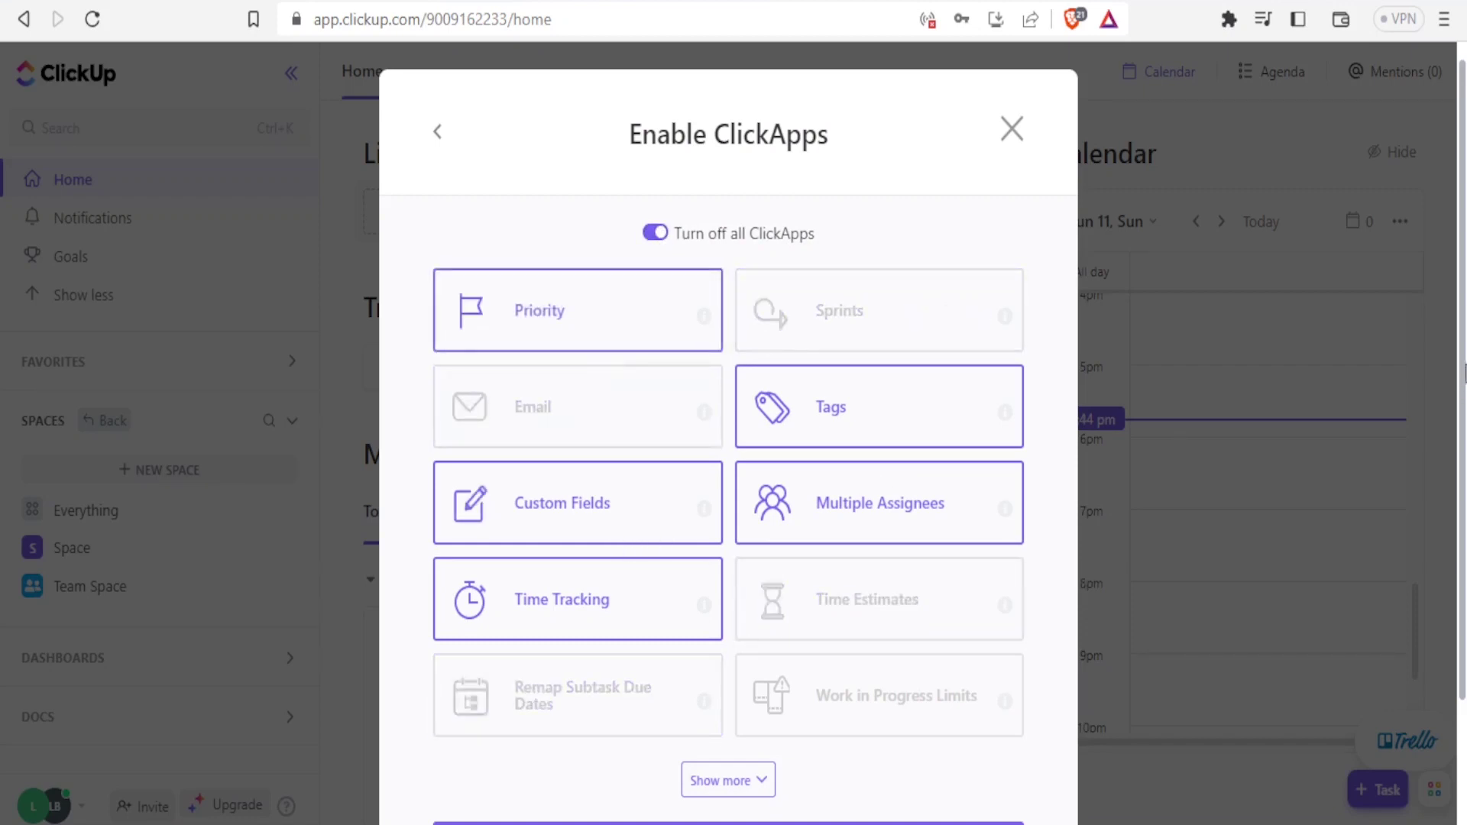
pyautogui.moveTo(1462, 374); pyautogui.dragTo(1456, 535)
# Keep List and Board as default views, review the summary, and create the Video Projects Space.
pyautogui.click(786, 701)
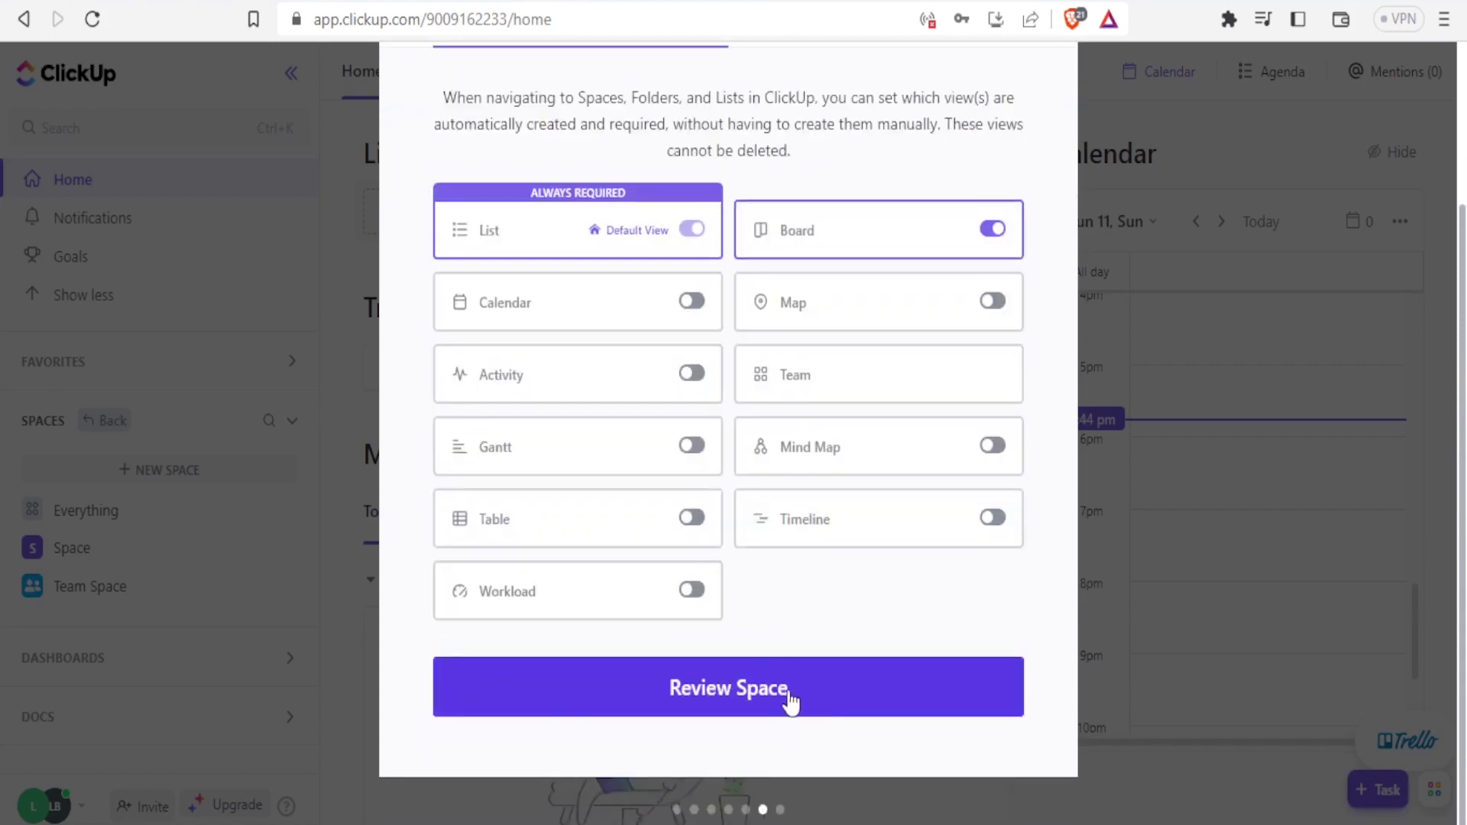
pyautogui.click(767, 696)
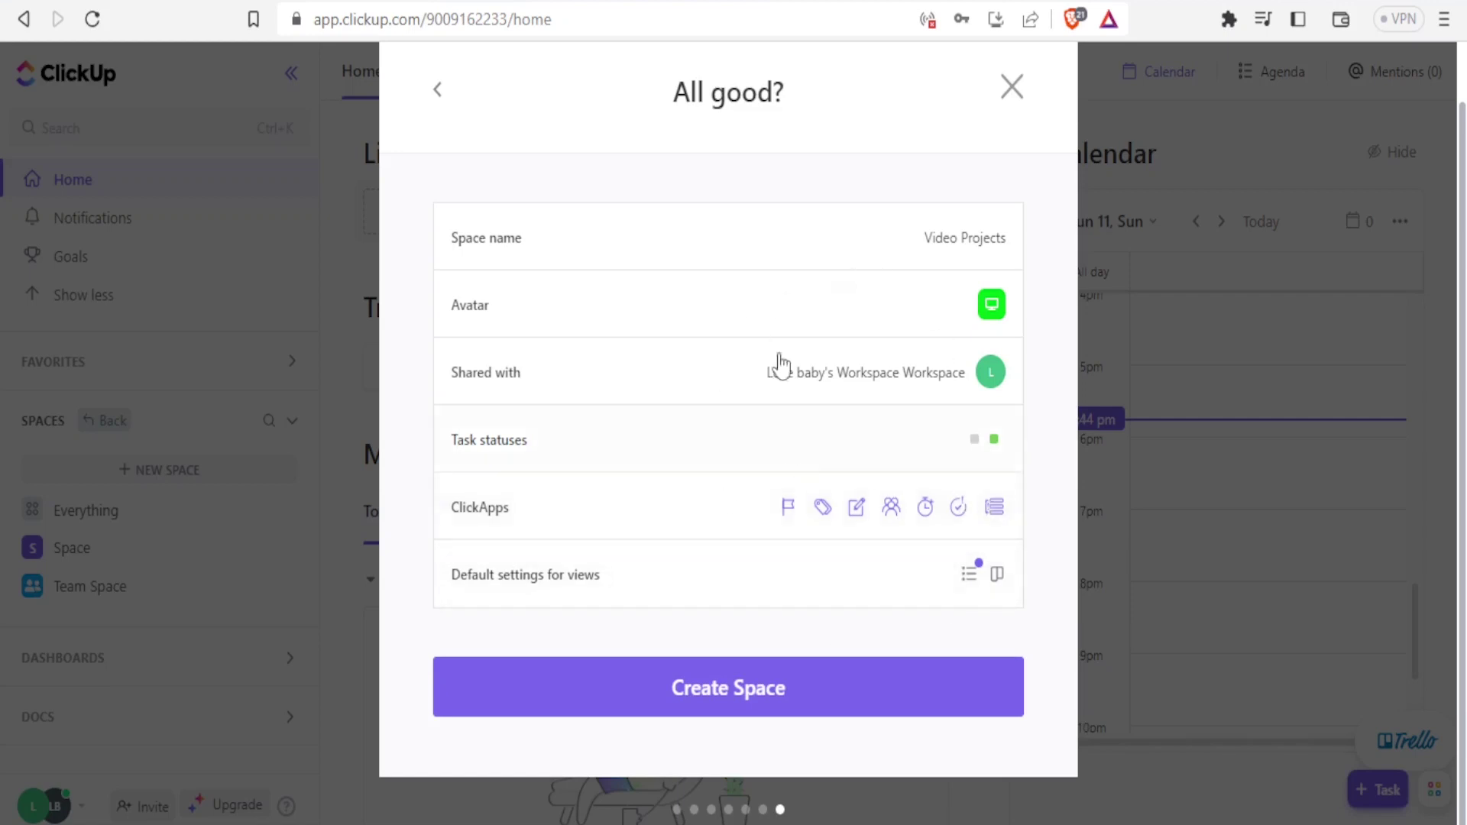
pyautogui.click(724, 695)
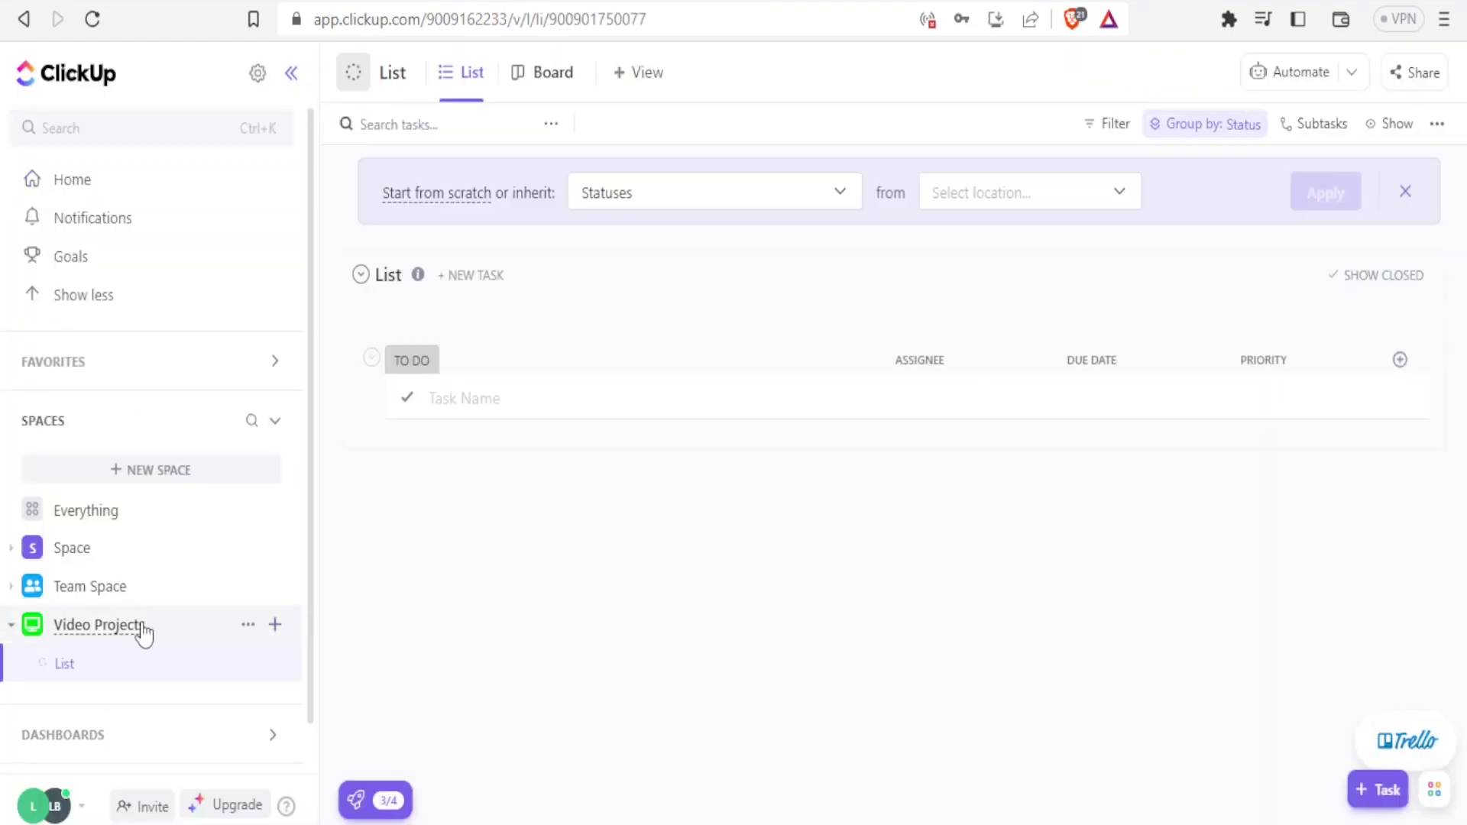
# In Video Projects, start a new task named 'Youtube Videos'.
pyautogui.click(90, 634)
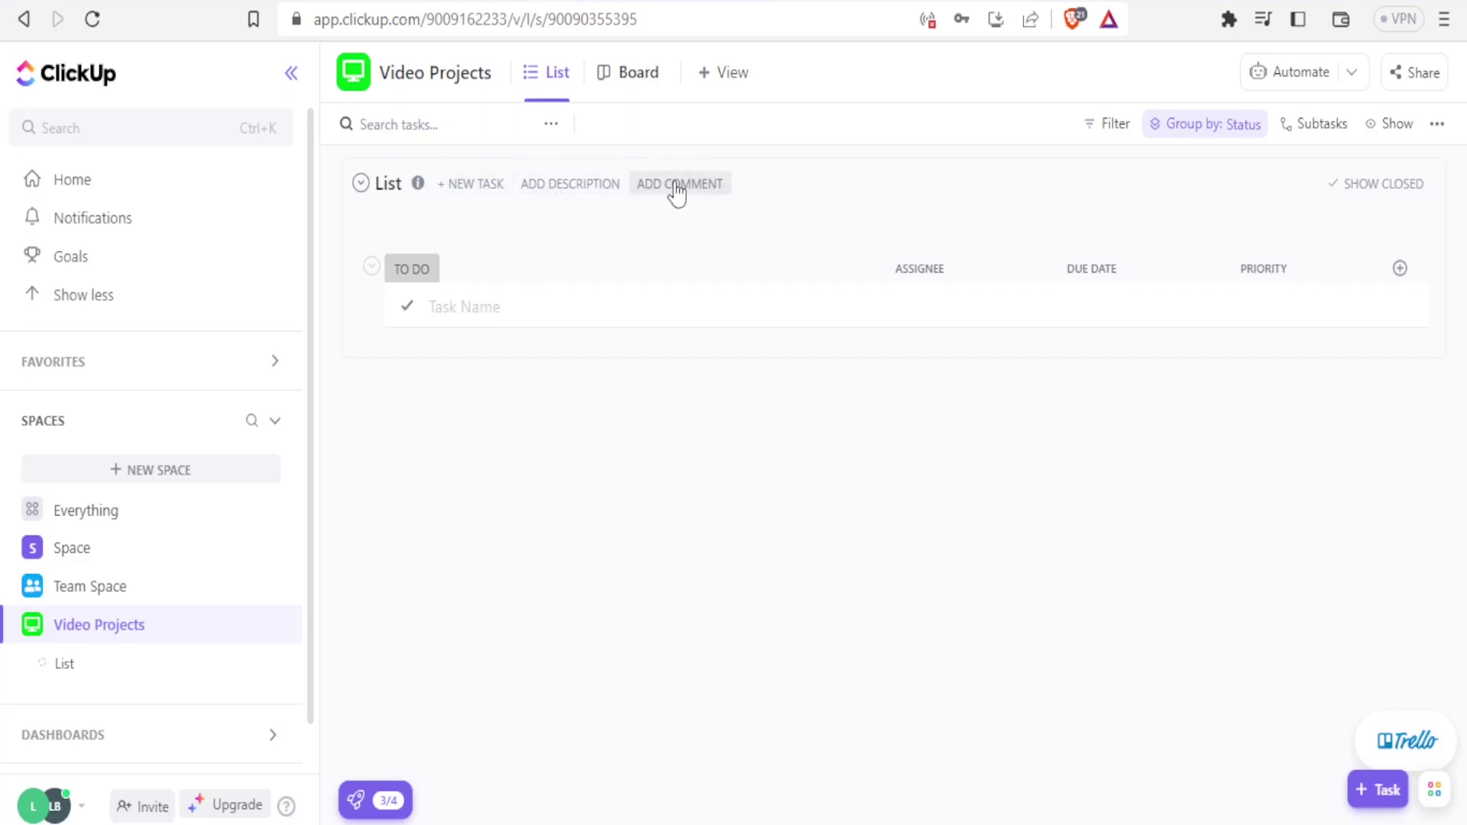
pyautogui.click(468, 186)
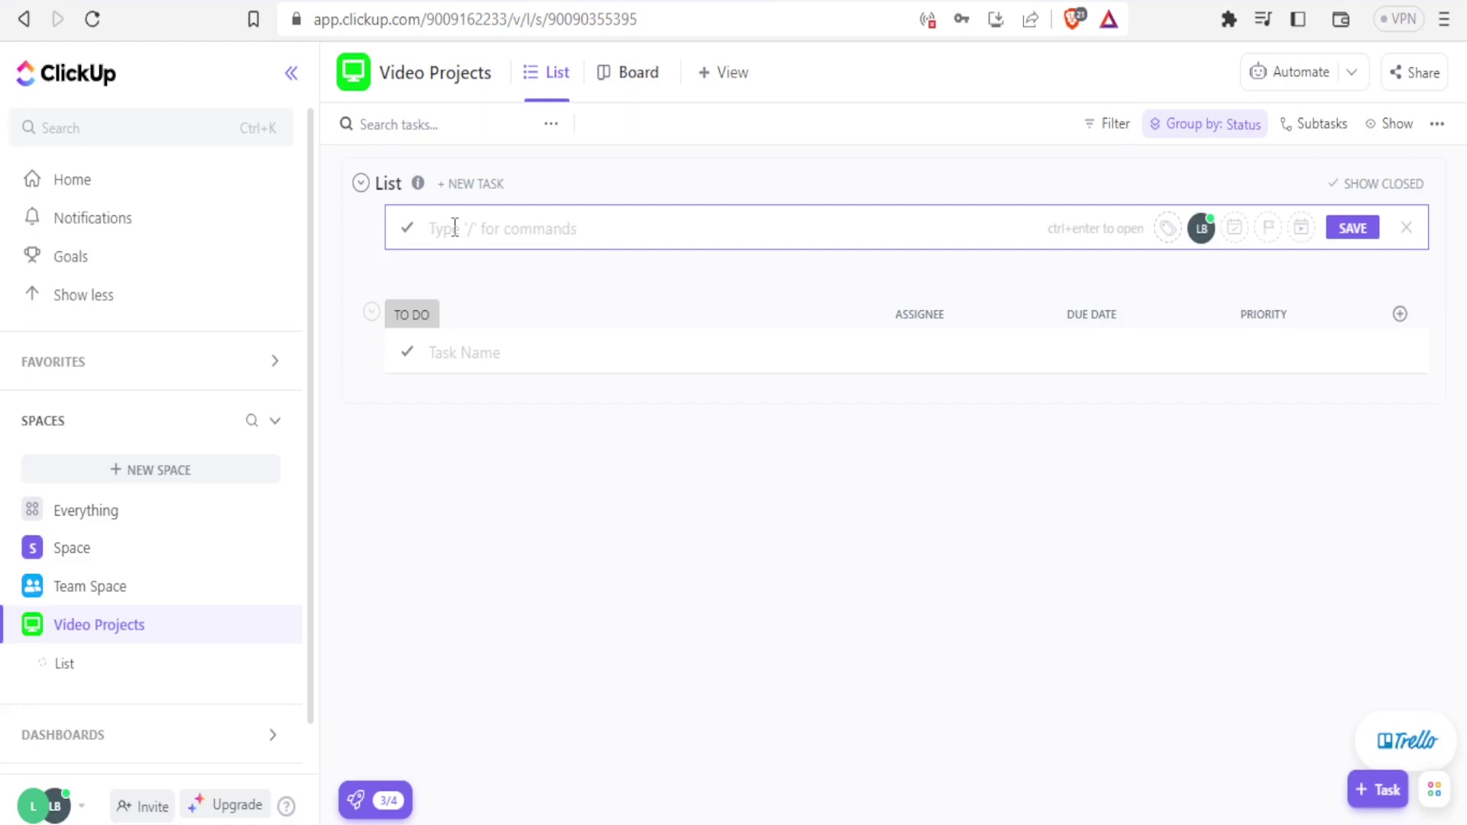
pyautogui.write('Y')
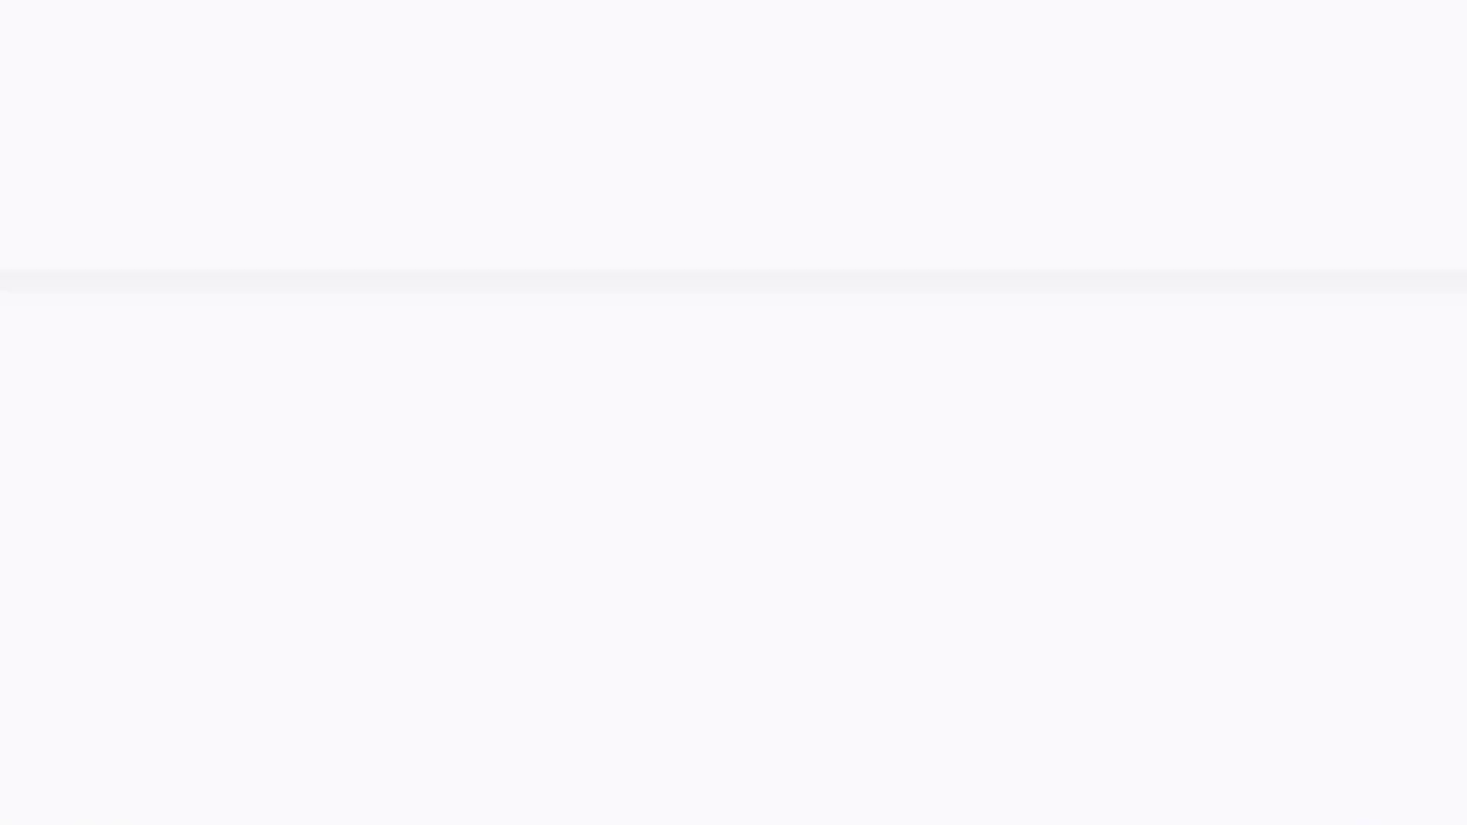
pyautogui.write('outube Videos')
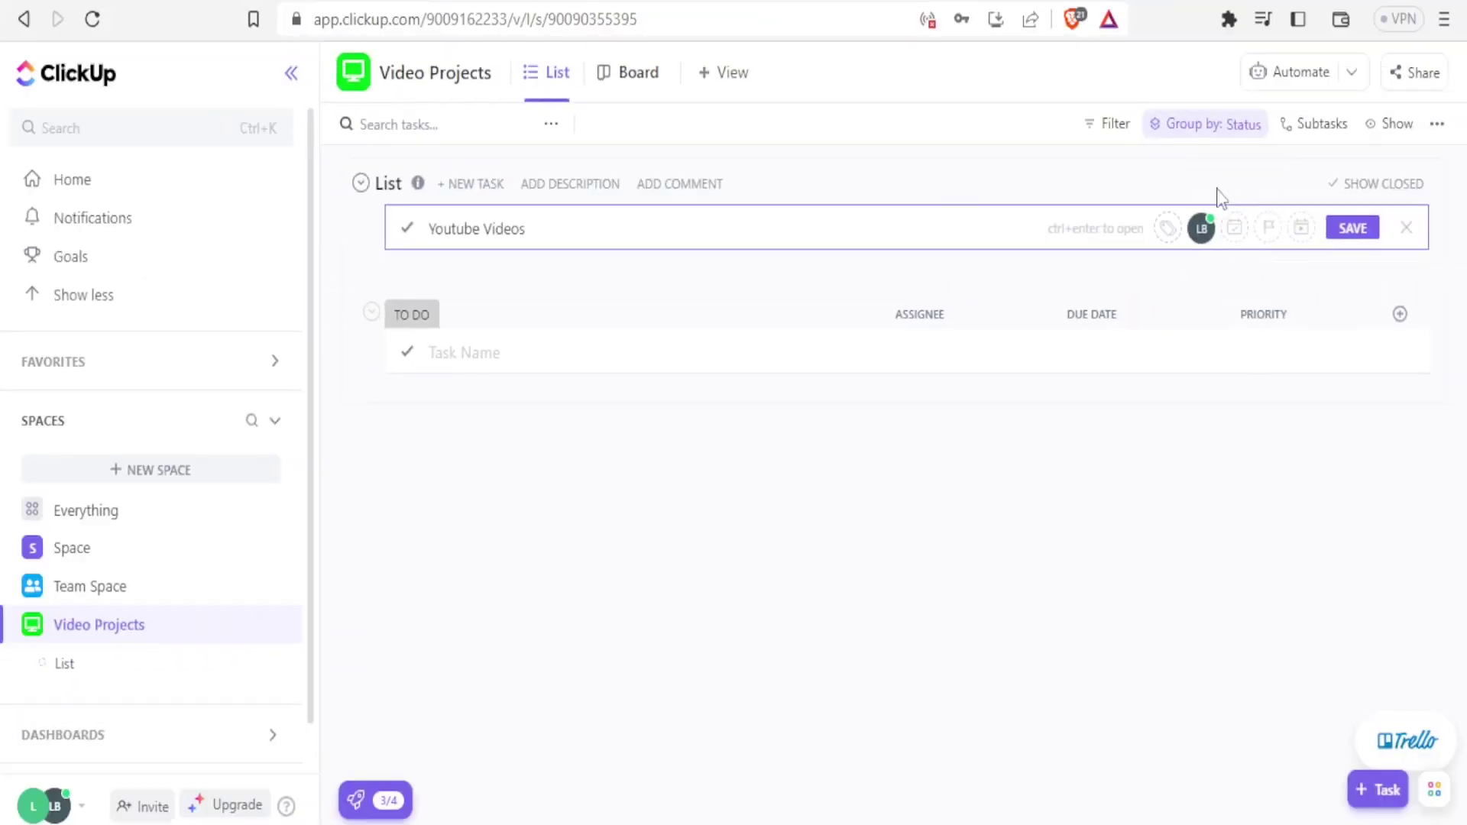
# Give the task due date June 12, Urgent priority and a start date of today, then save.
pyautogui.click(1233, 233)
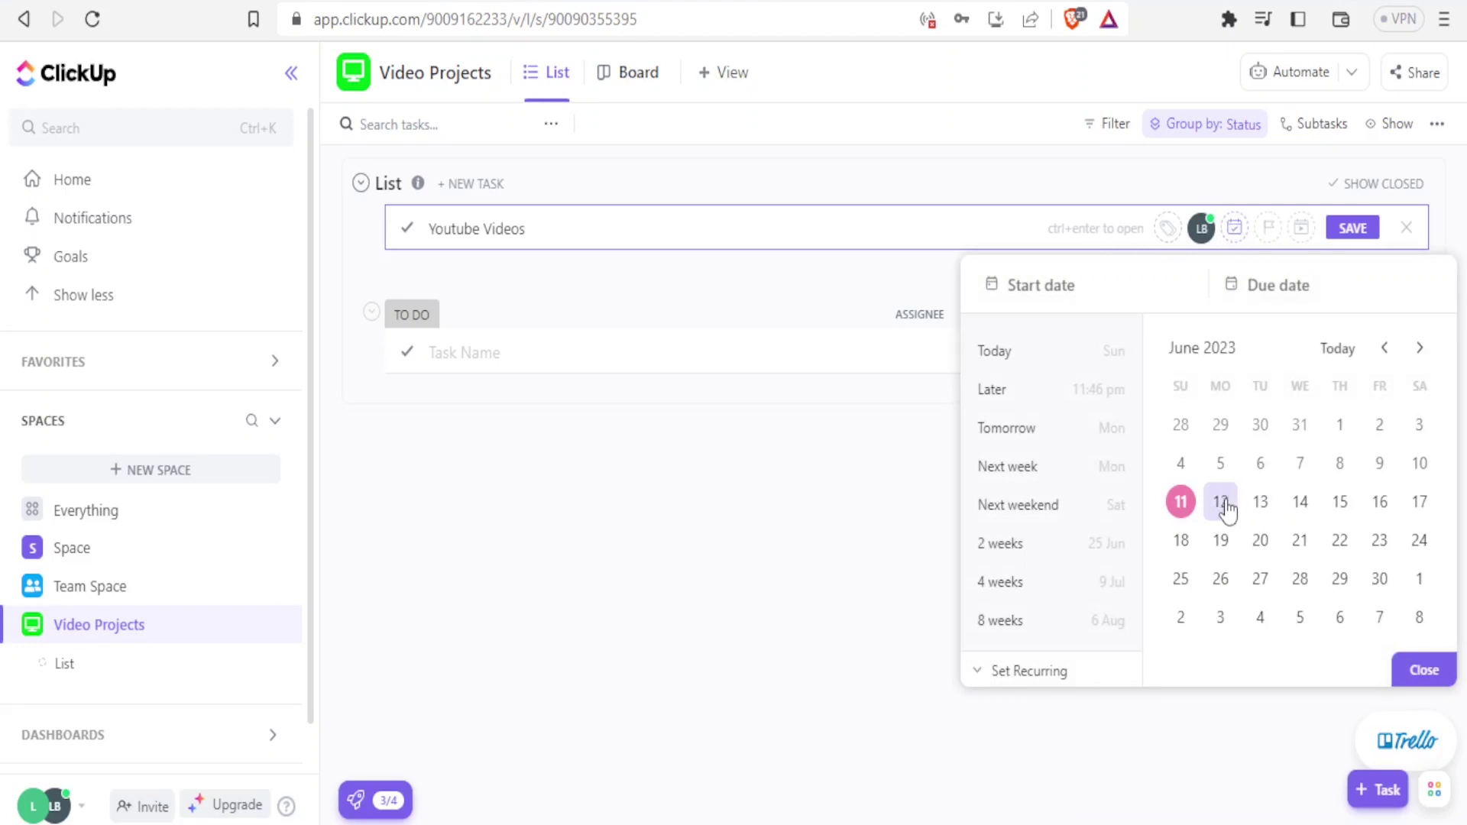
pyautogui.click(1223, 504)
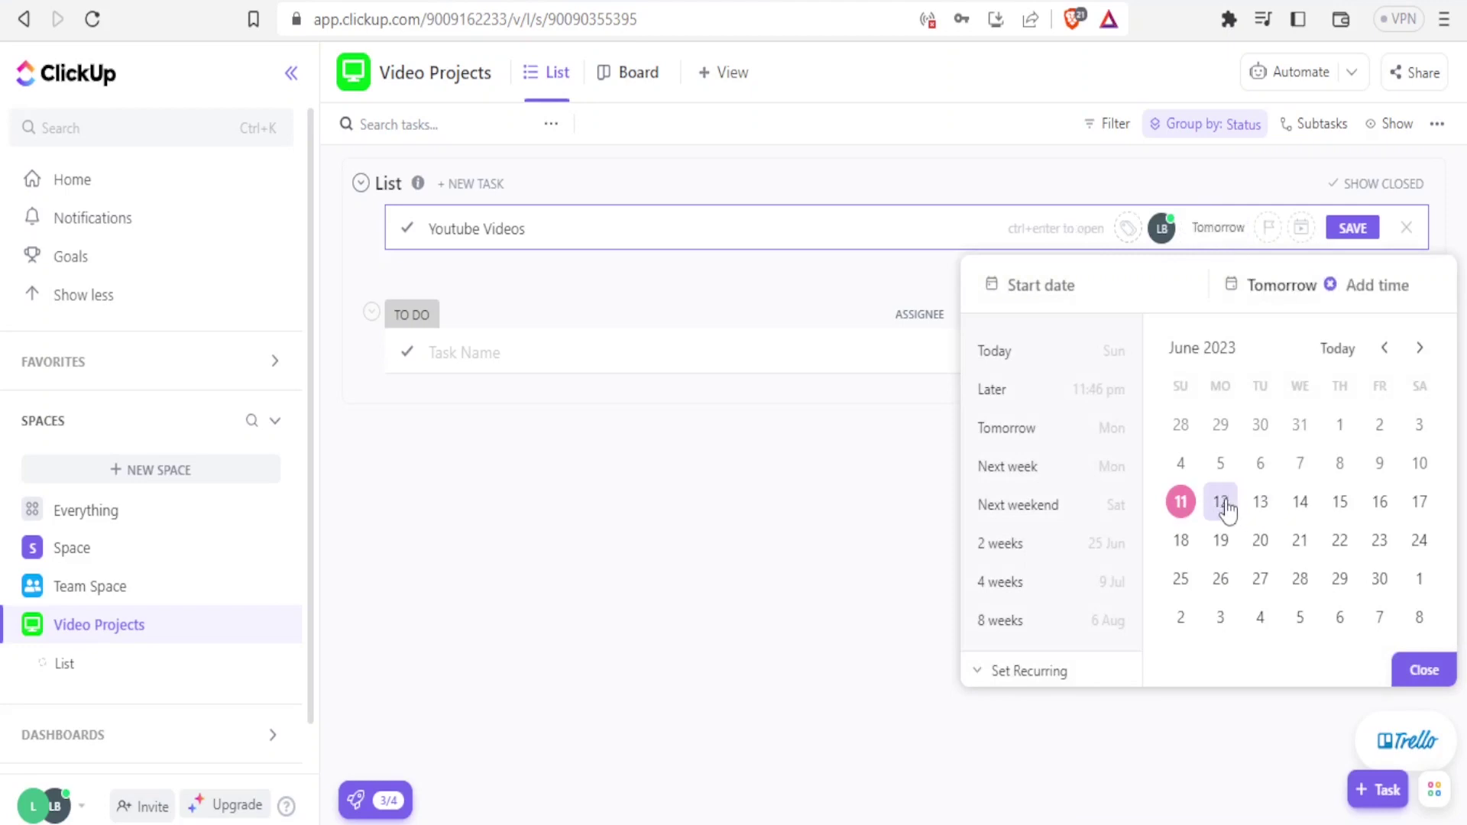
pyautogui.click(1270, 233)
pyautogui.click(1270, 233)
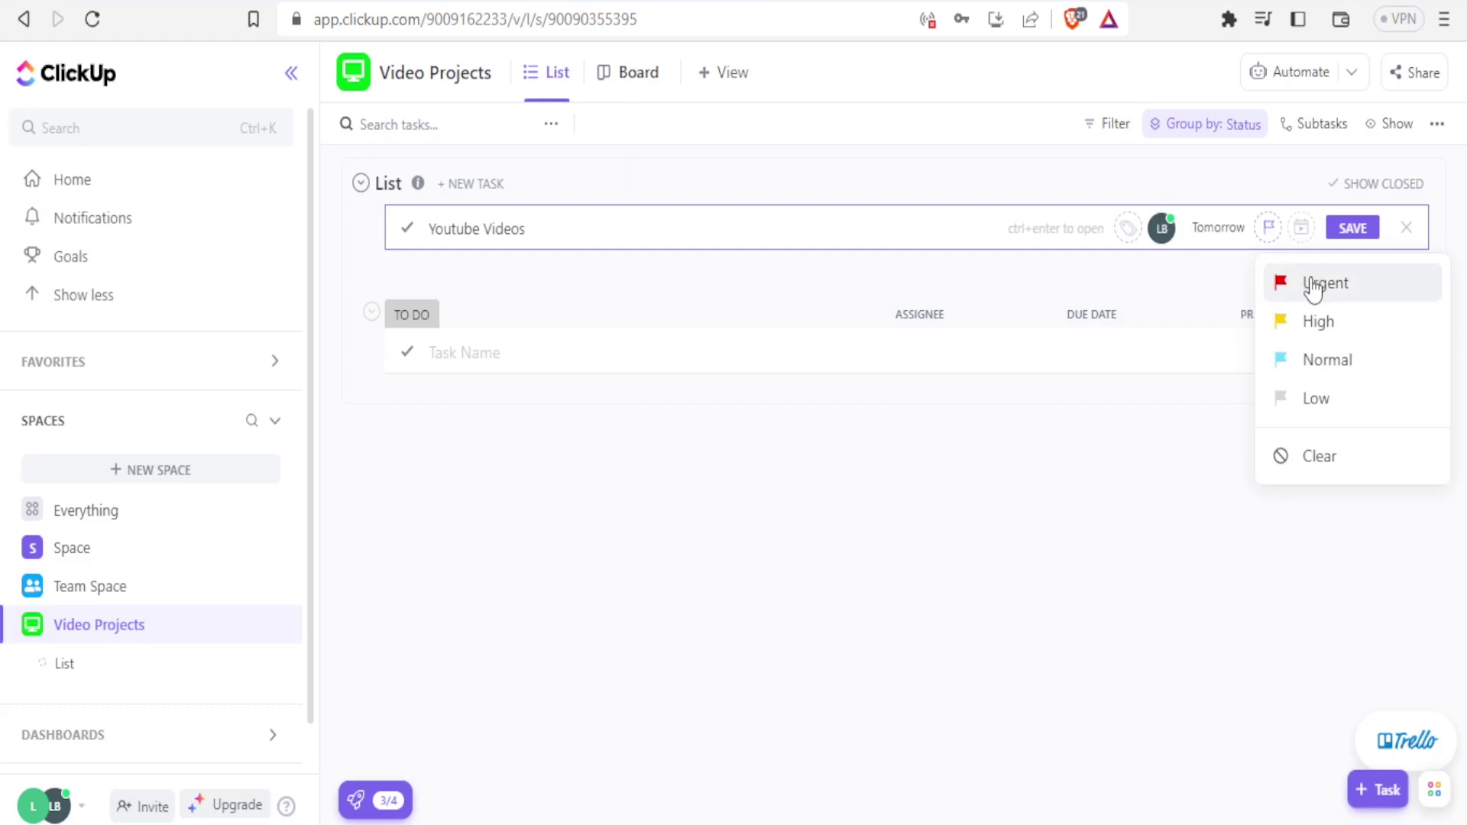
pyautogui.click(1313, 289)
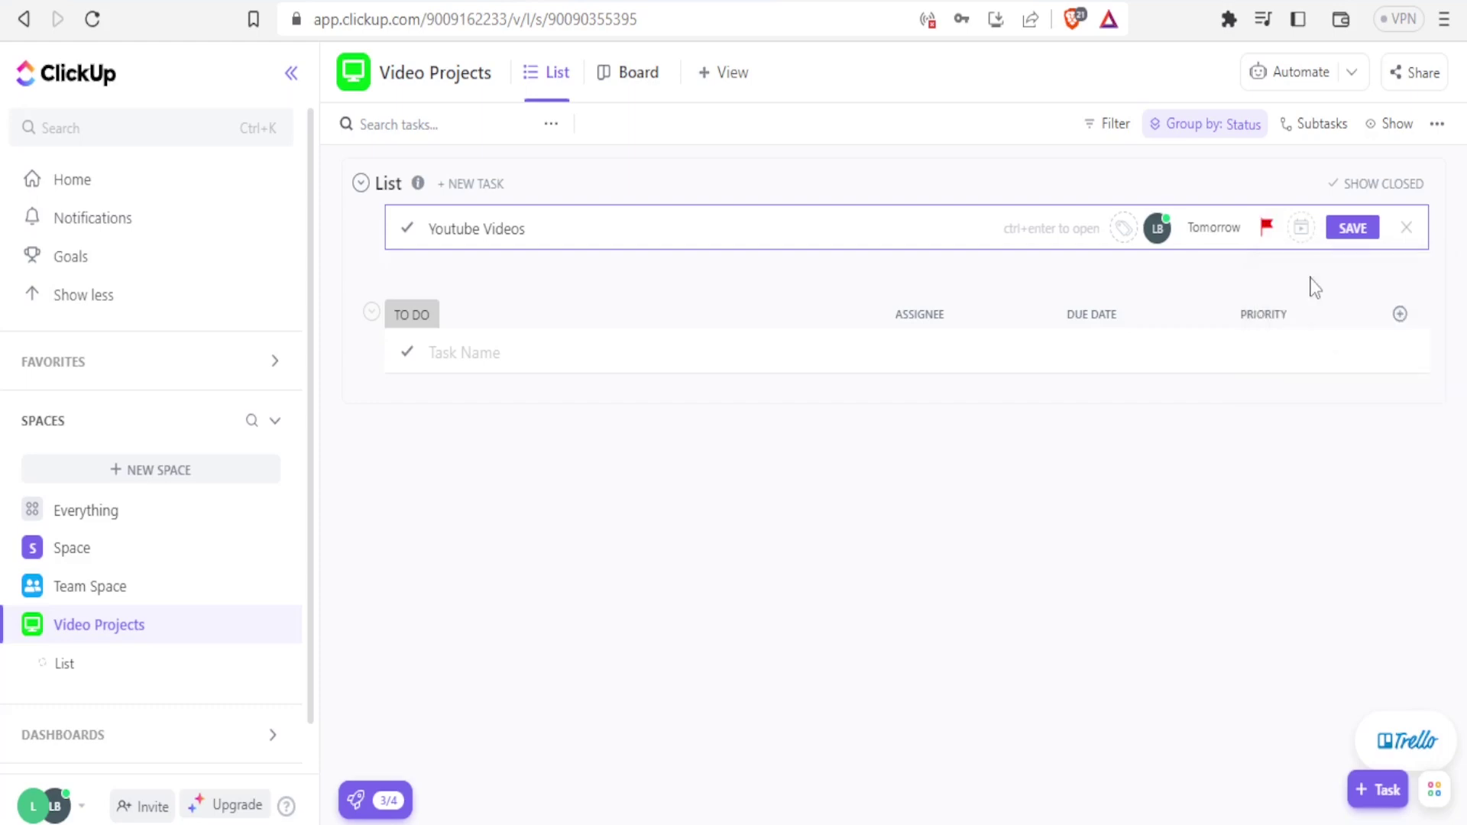
pyautogui.click(1301, 228)
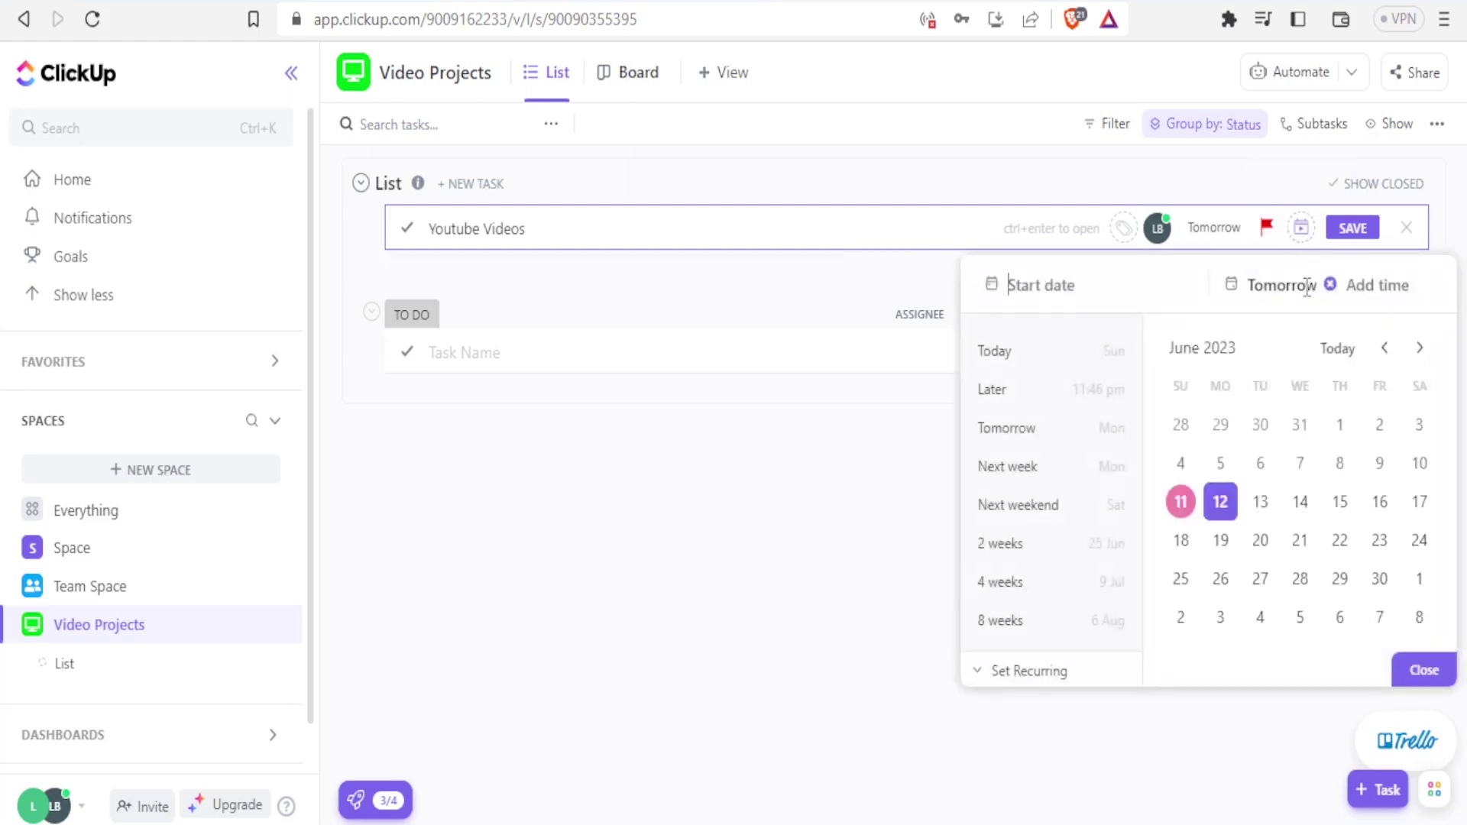
pyautogui.click(1180, 503)
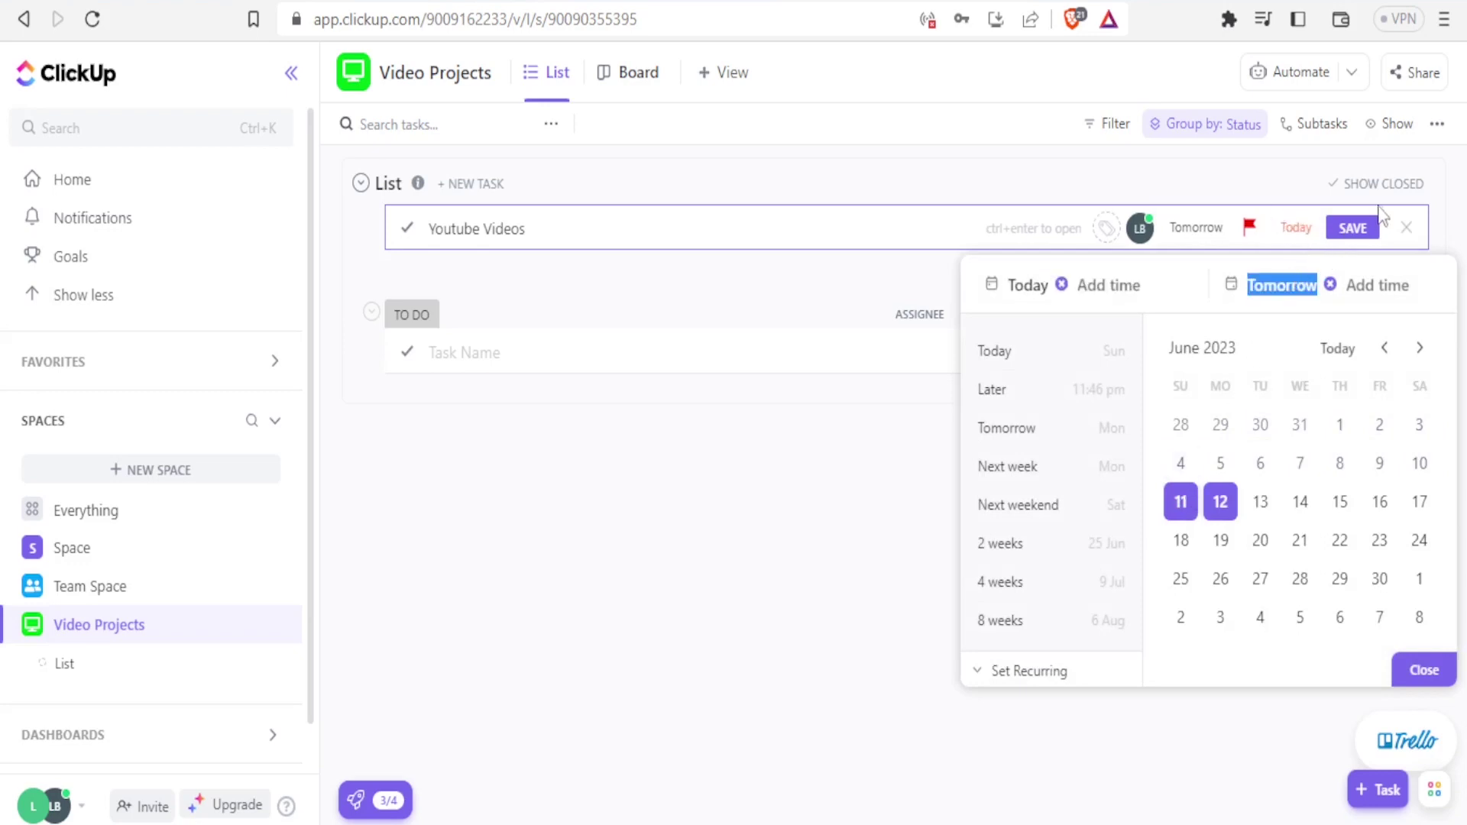
pyautogui.click(1350, 240)
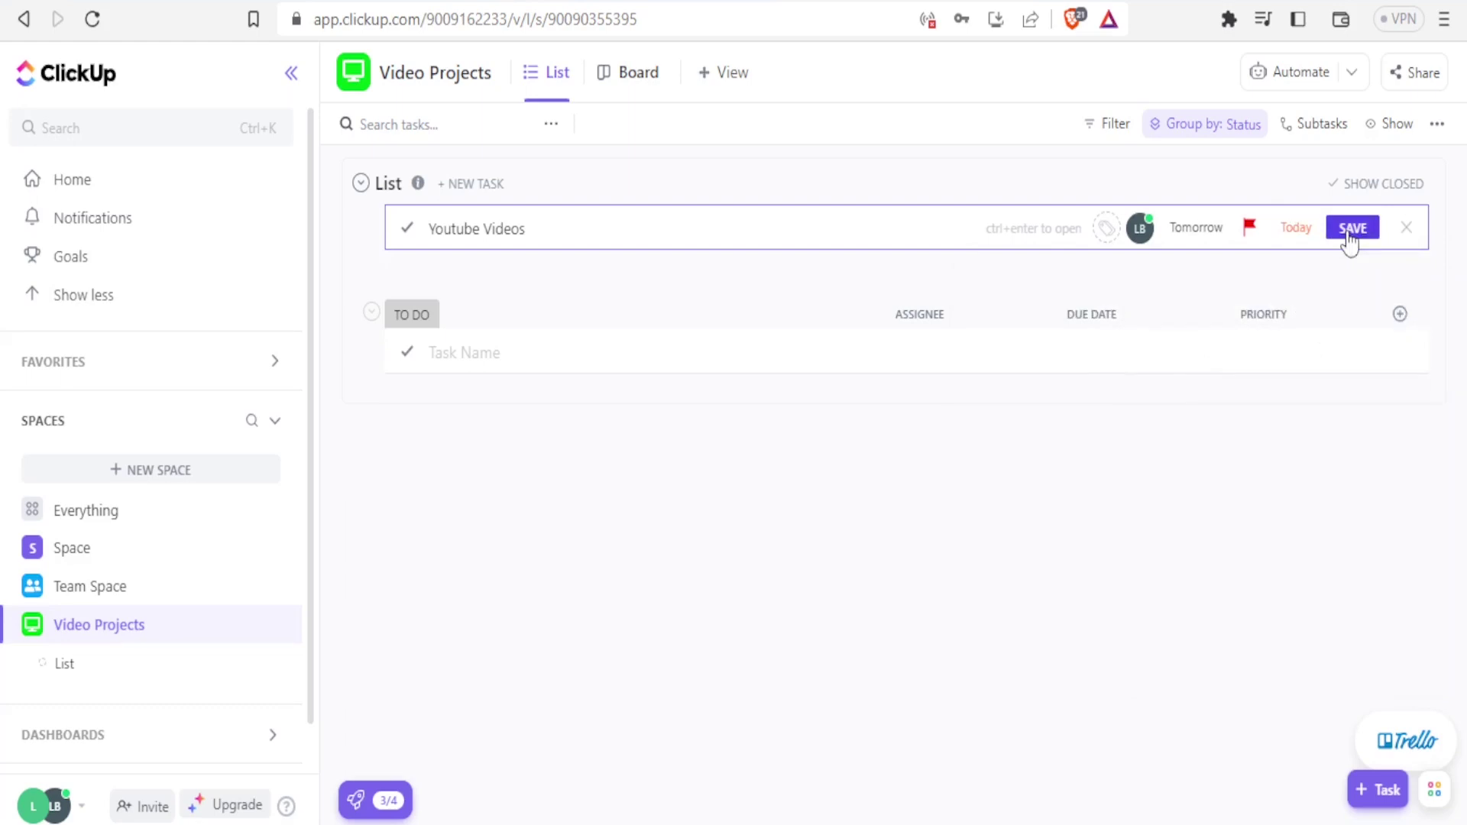
pyautogui.click(1350, 229)
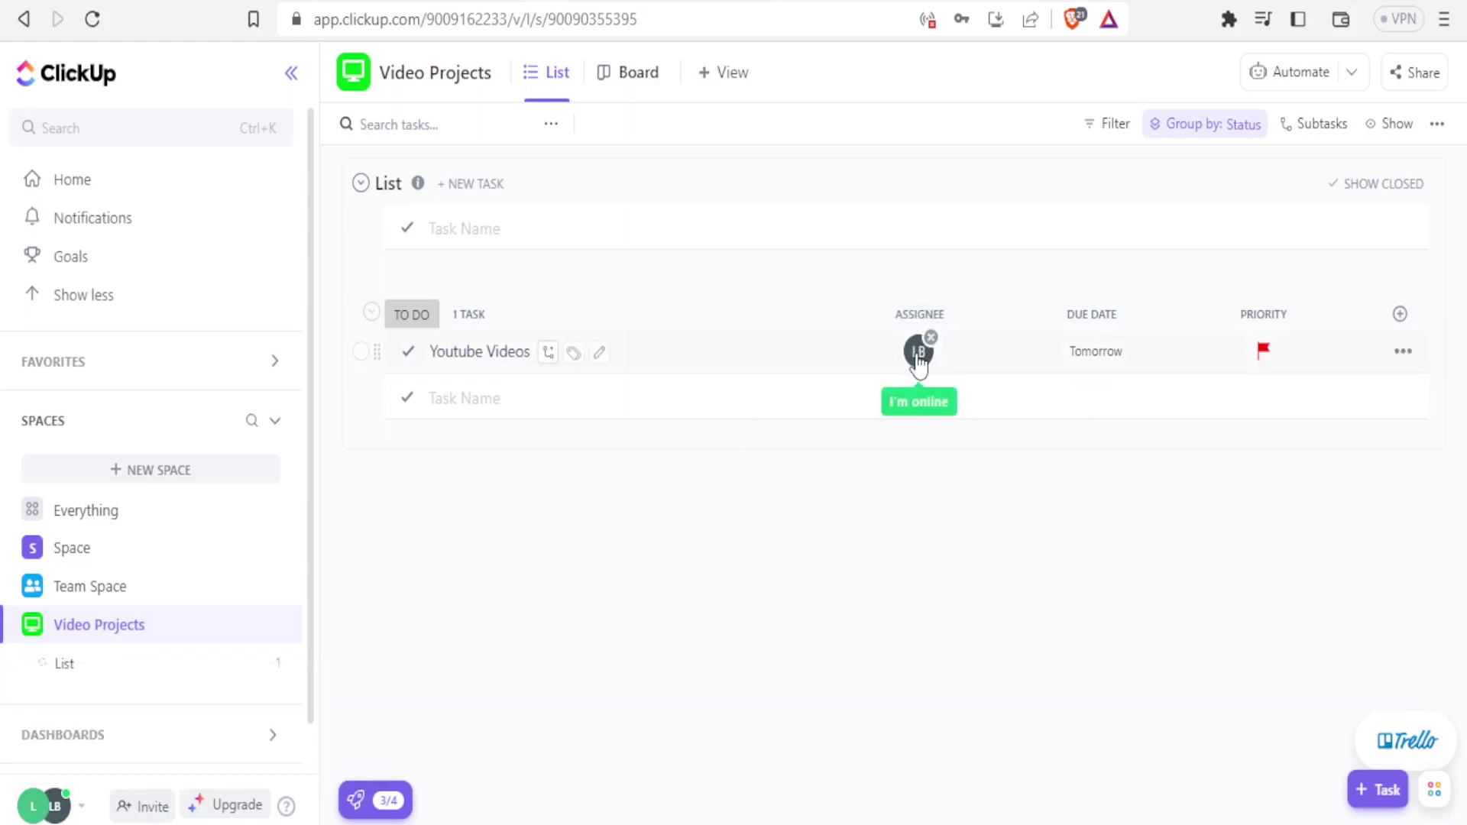
# Unassign yourself from the Youtube Videos task so it has no assignee.
pyautogui.click(918, 356)
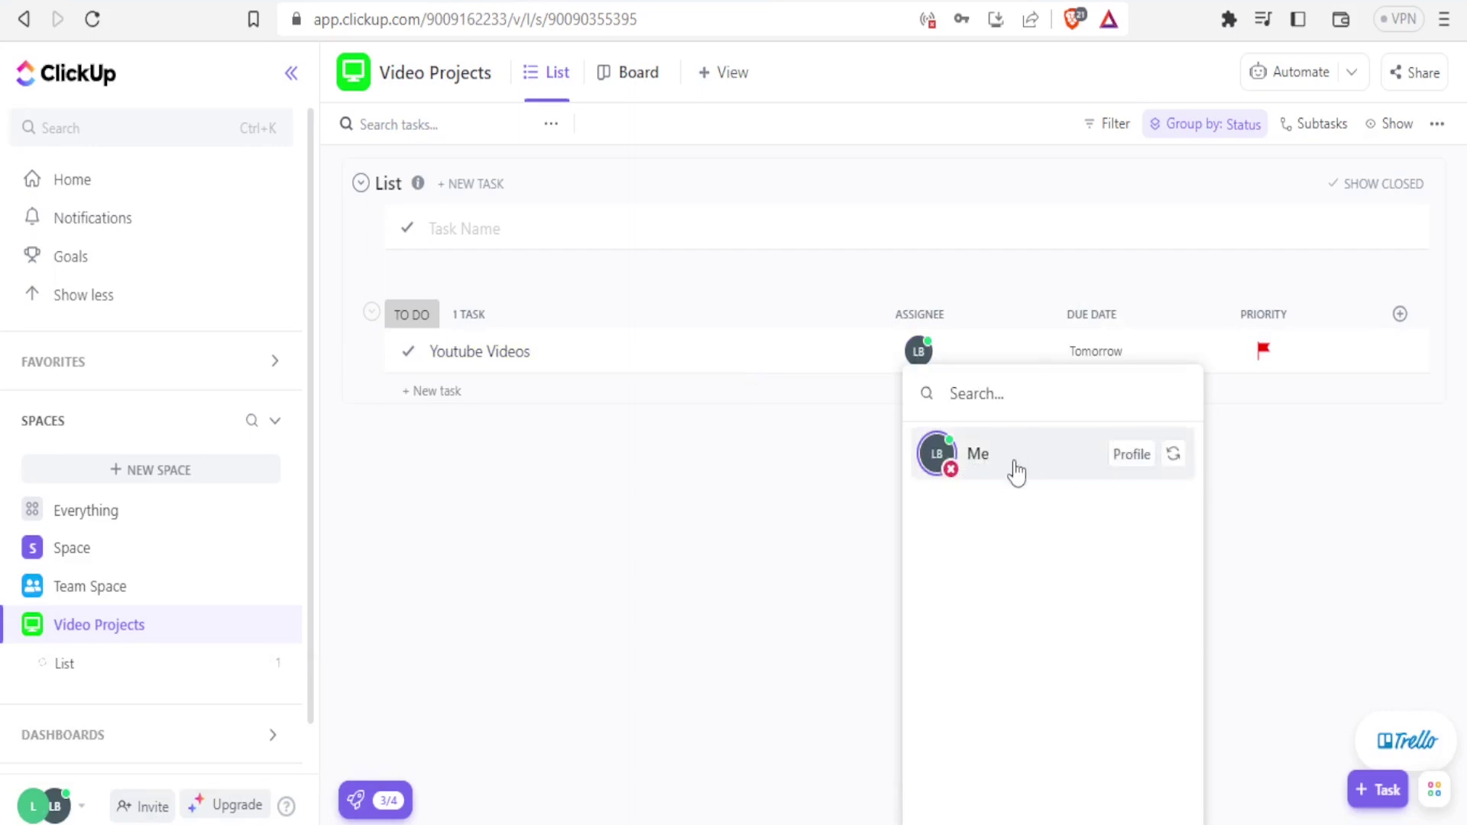
pyautogui.click(1010, 468)
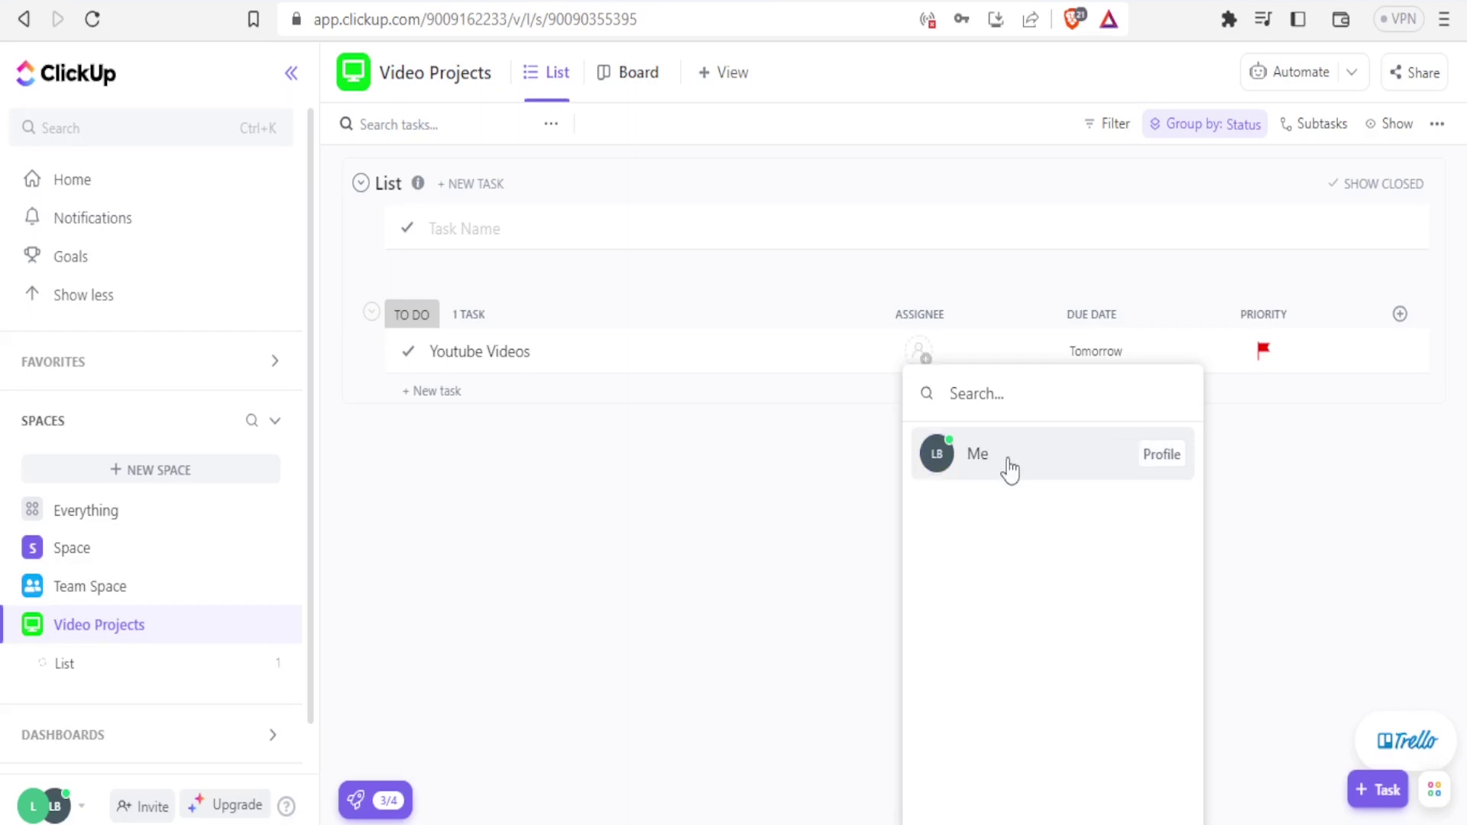
pyautogui.click(825, 443)
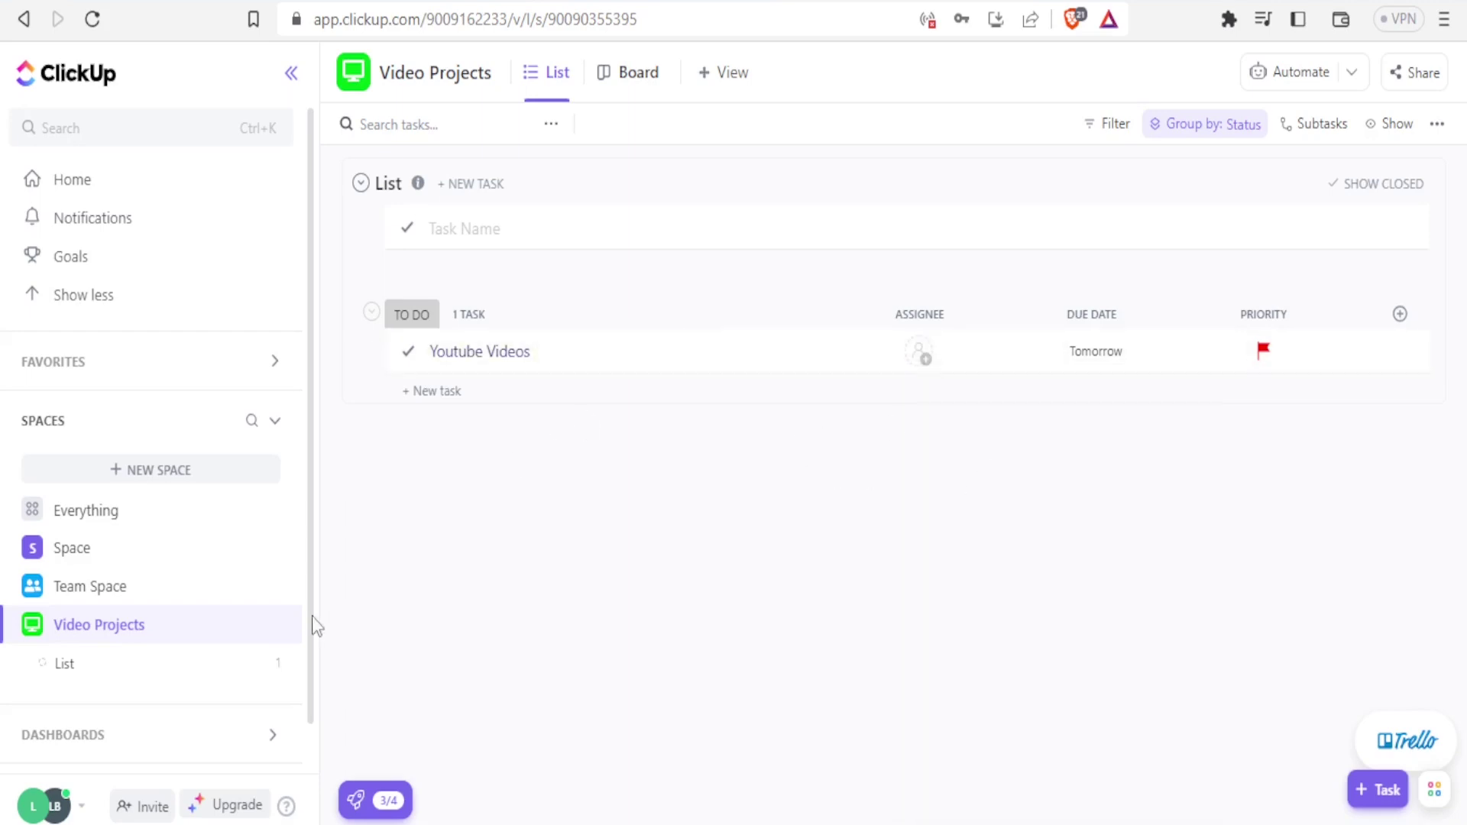
# Paste a teammate's e-mail into Invite people, close without inviting, and return Home.
pyautogui.click(143, 810)
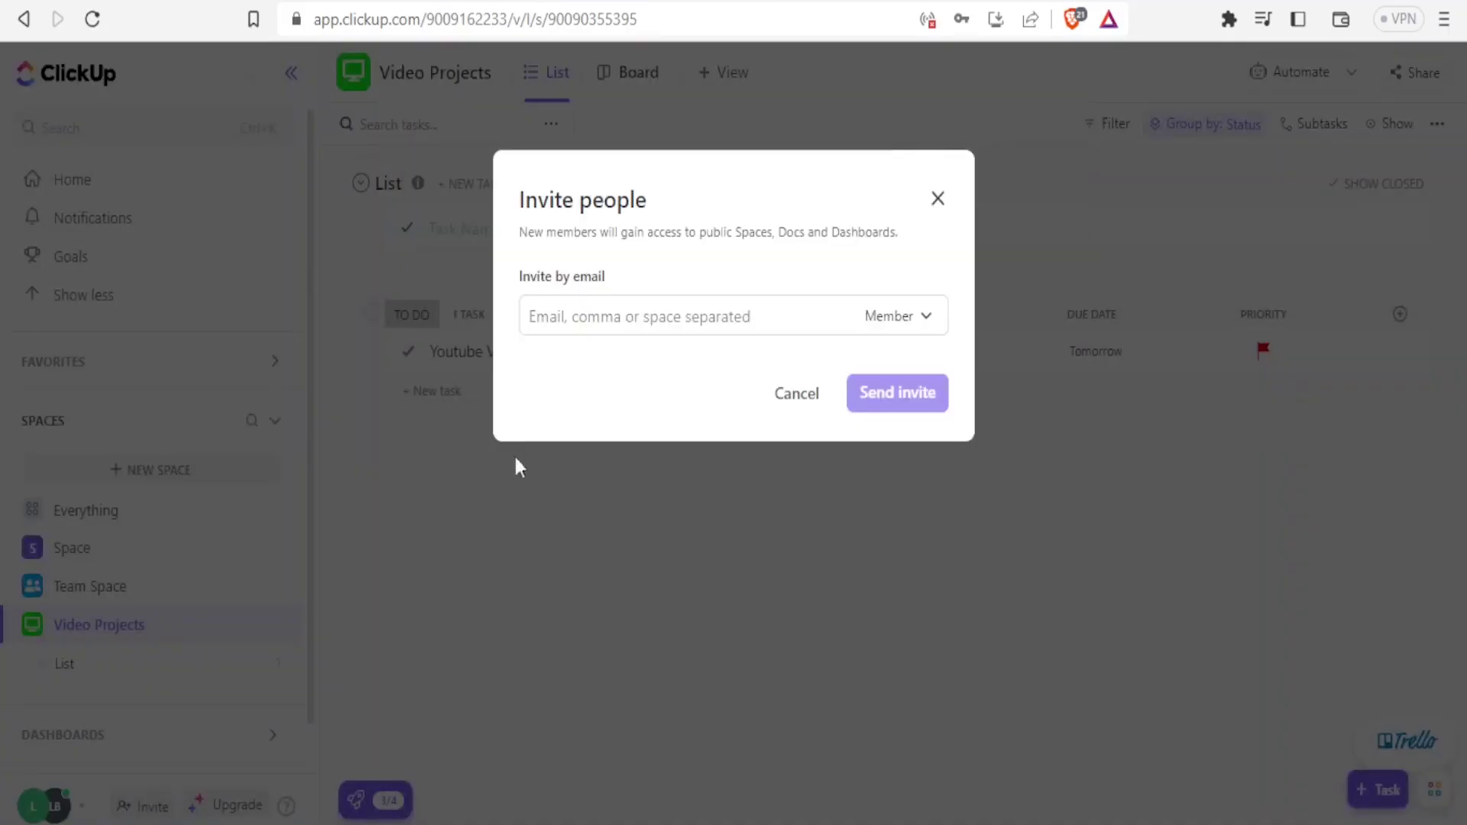
pyautogui.click(567, 318)
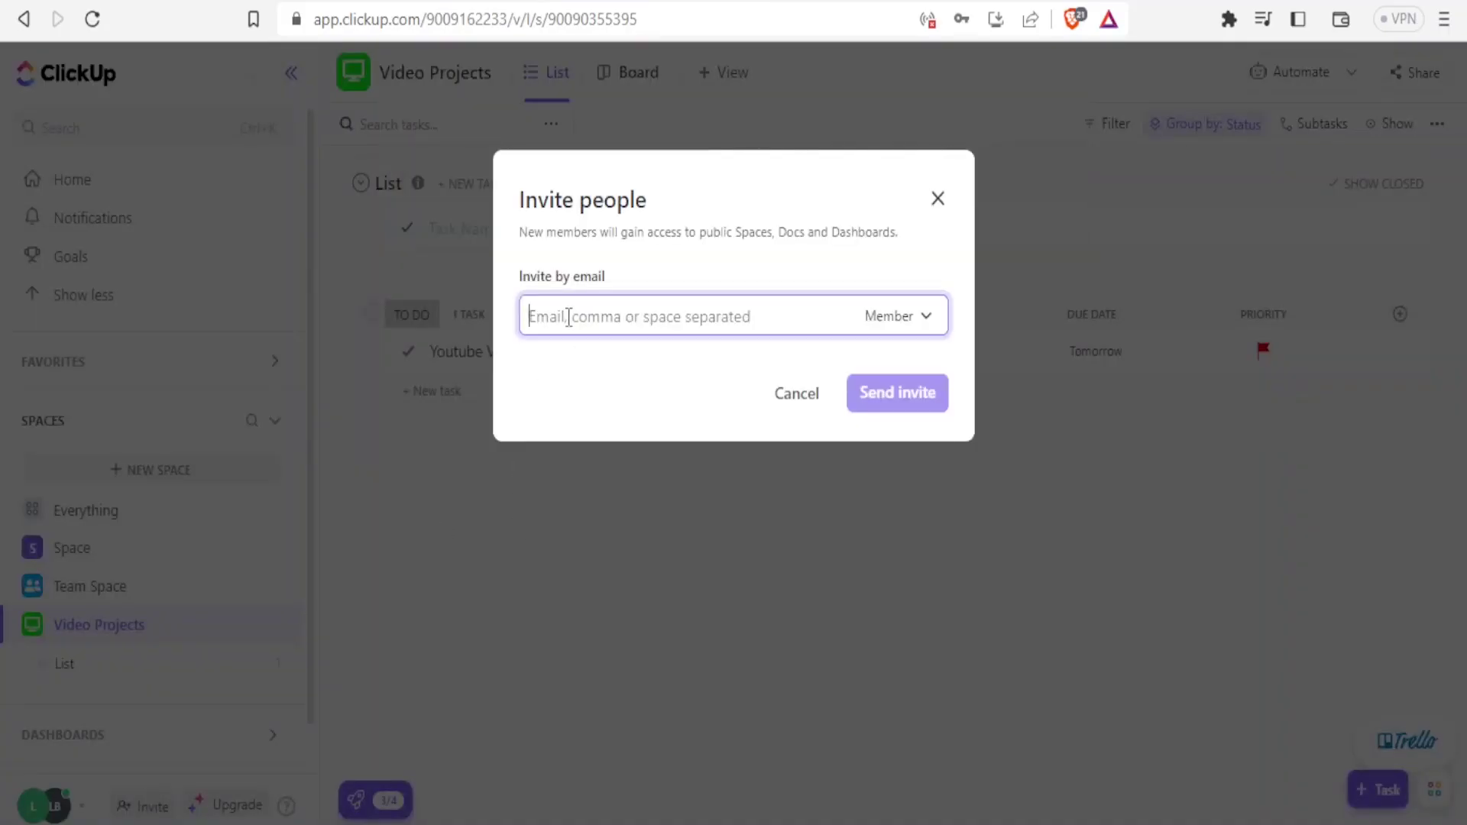
pyautogui.hotkey('ctrl', 'v')
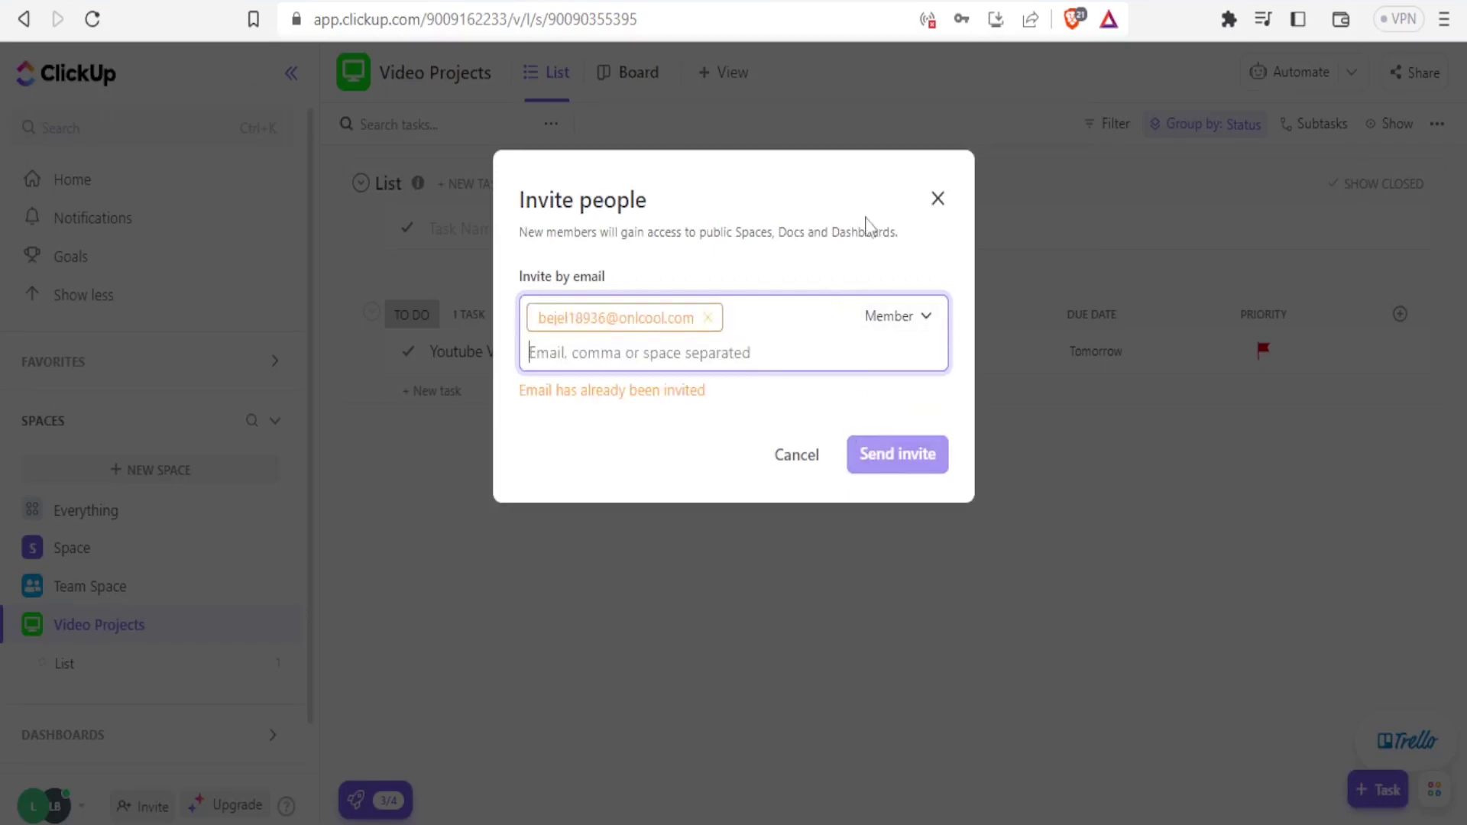
pyautogui.click(937, 199)
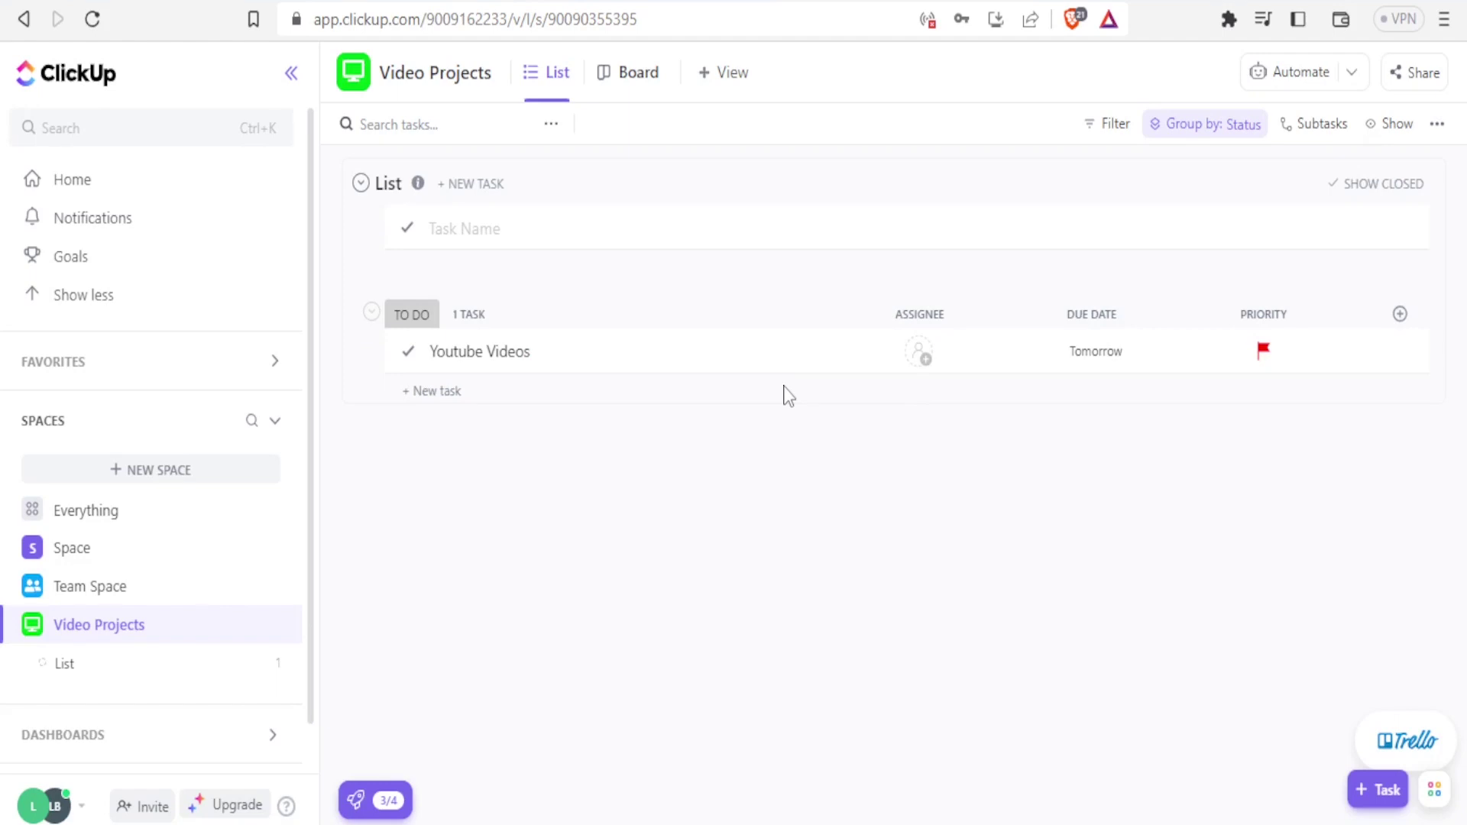
pyautogui.click(275, 420)
# Expand Docs in the sidebar and show All docs: Doc, psych 413 and Project Notes.
pyautogui.click(288, 483)
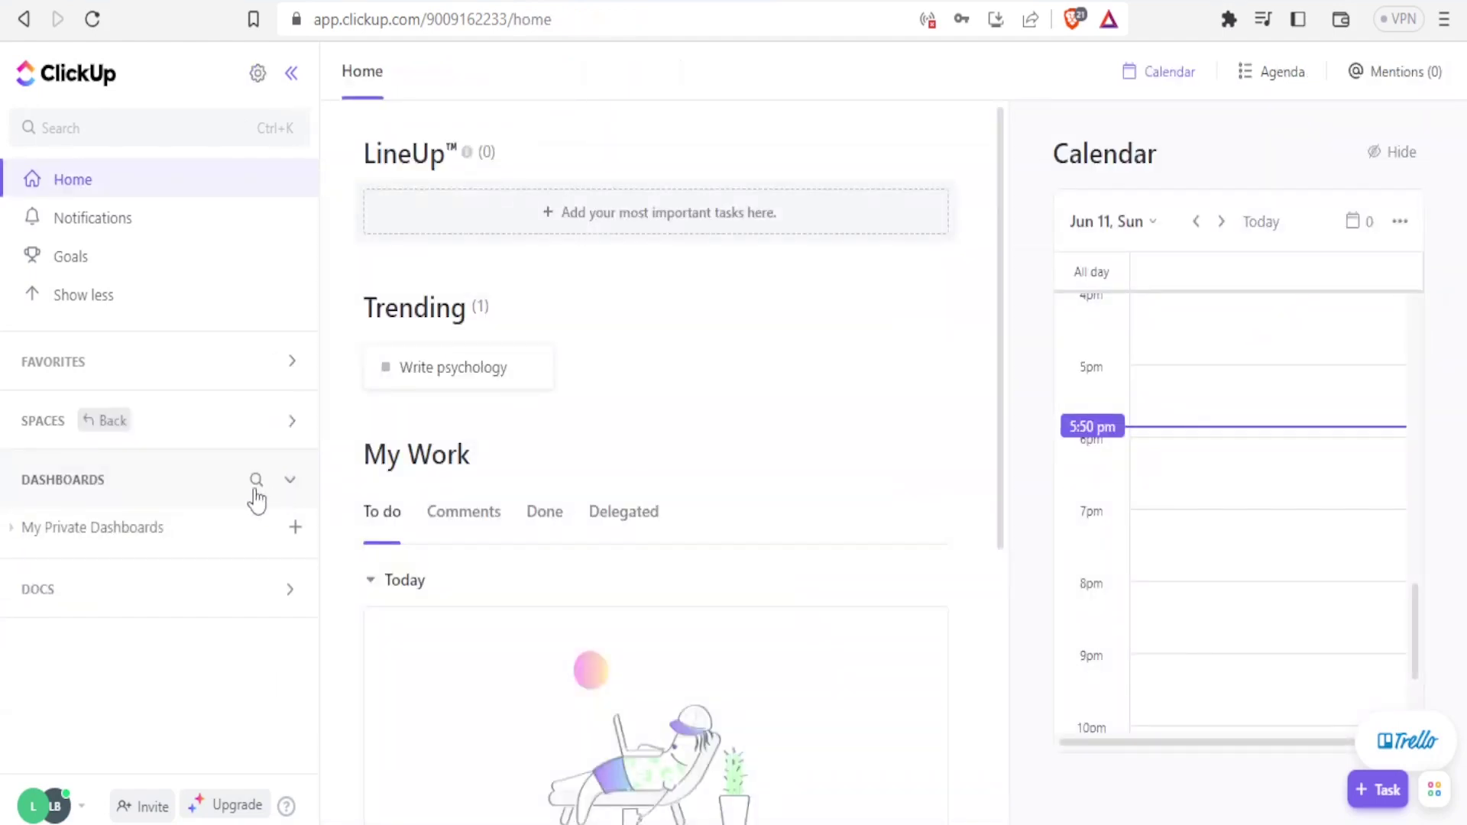
pyautogui.click(282, 603)
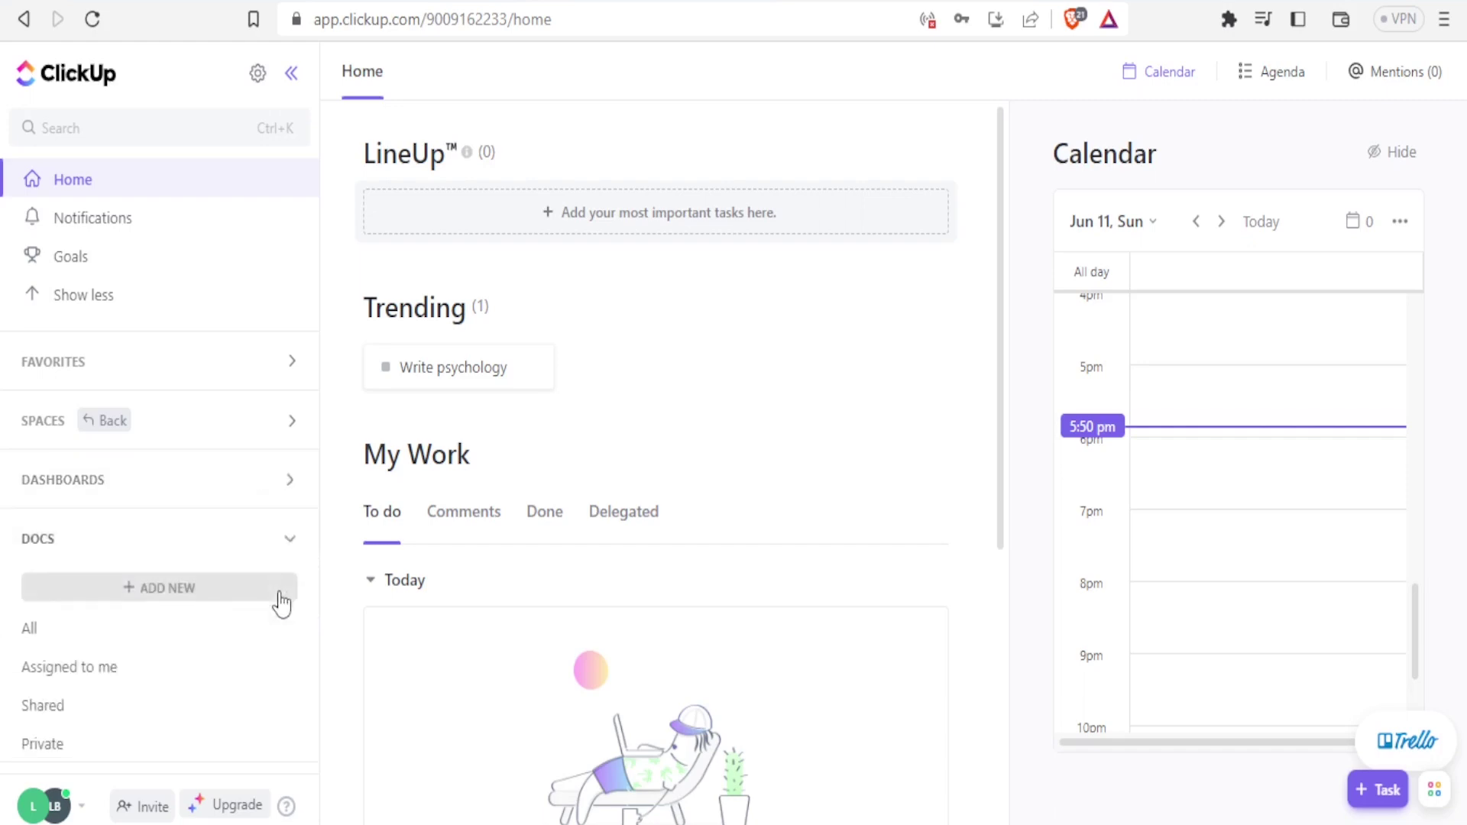
pyautogui.click(32, 634)
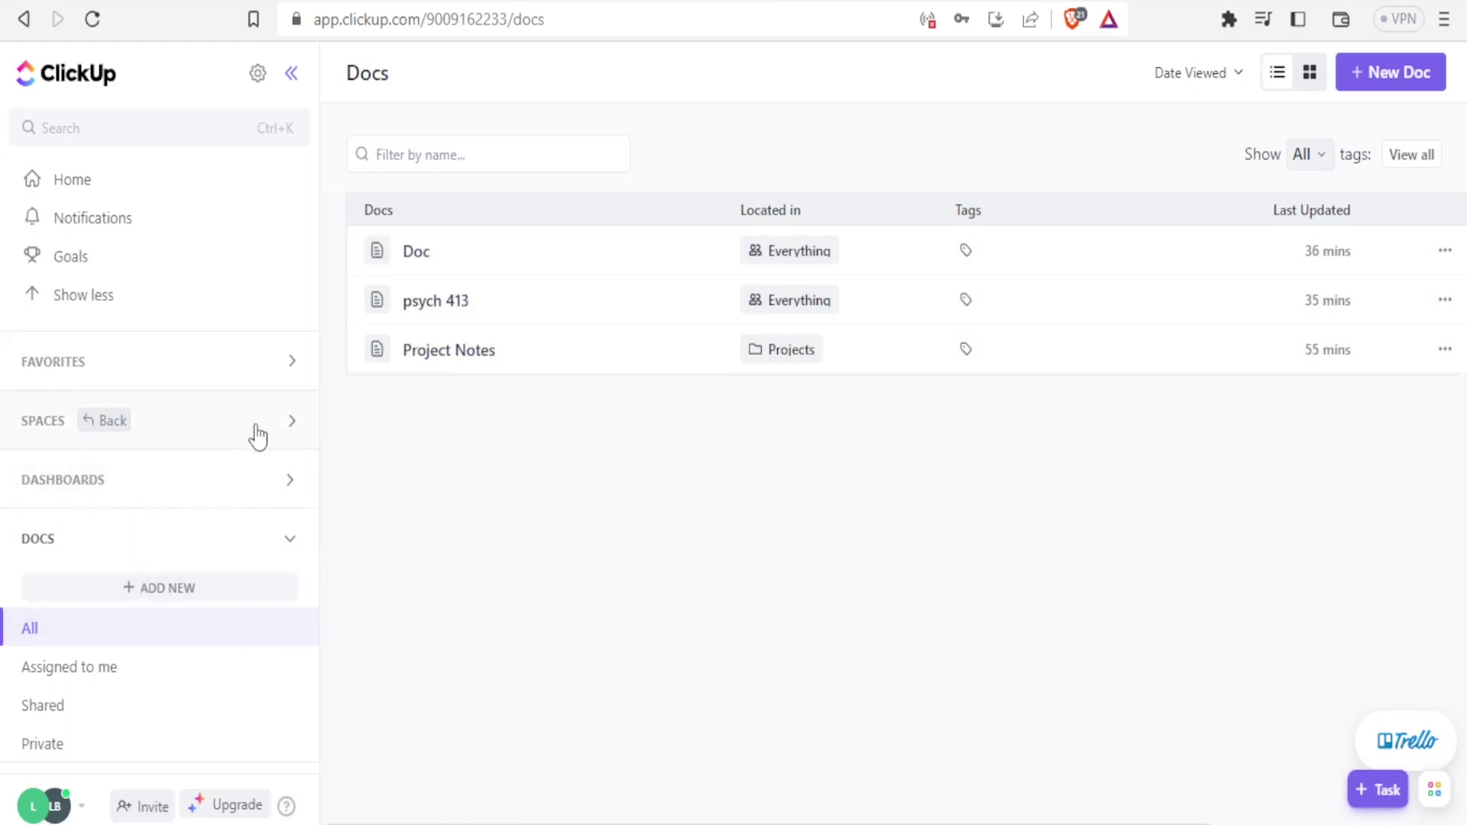
pyautogui.click(289, 422)
pyautogui.click(284, 425)
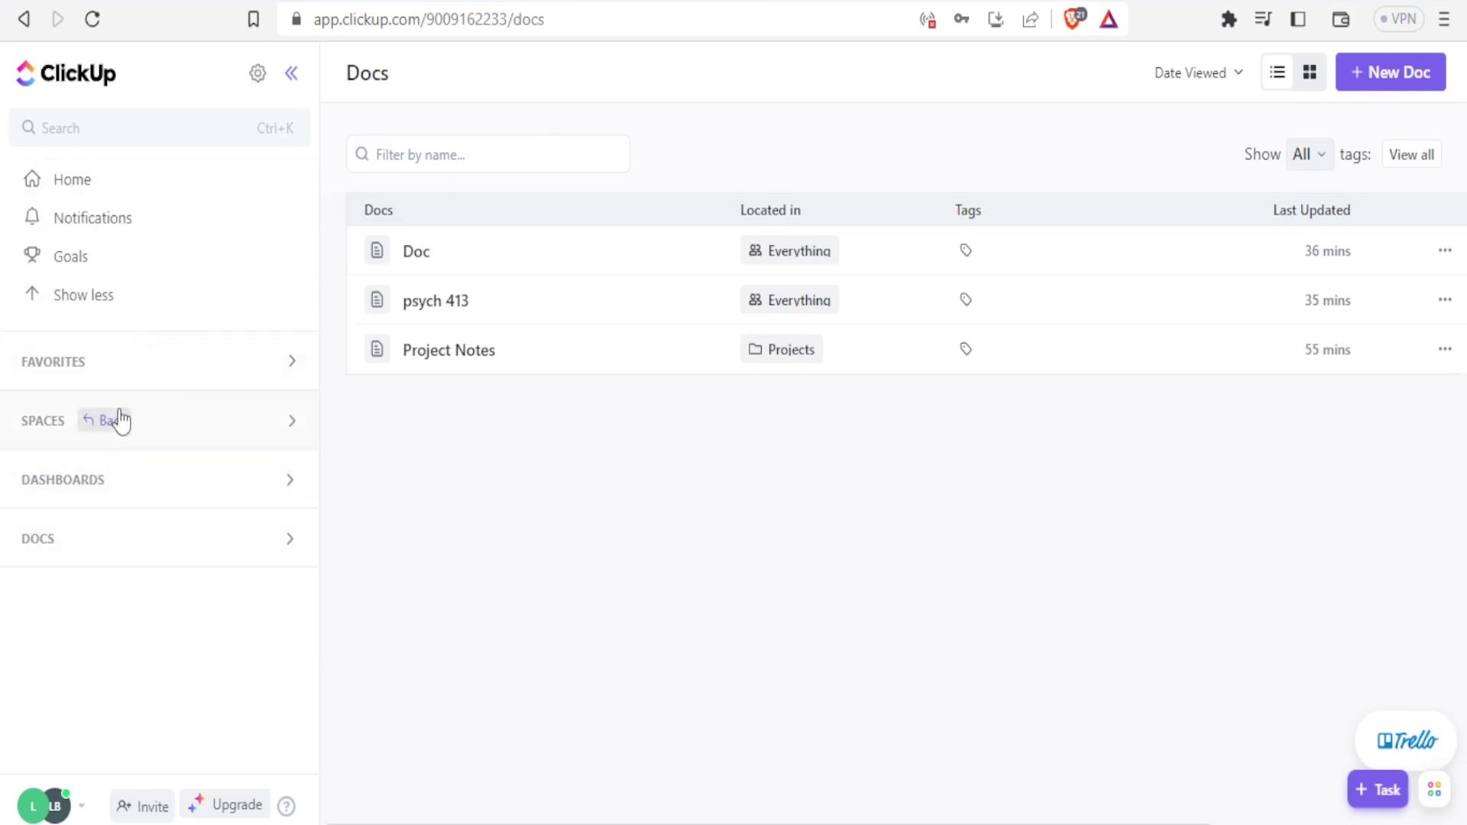
pyautogui.click(294, 424)
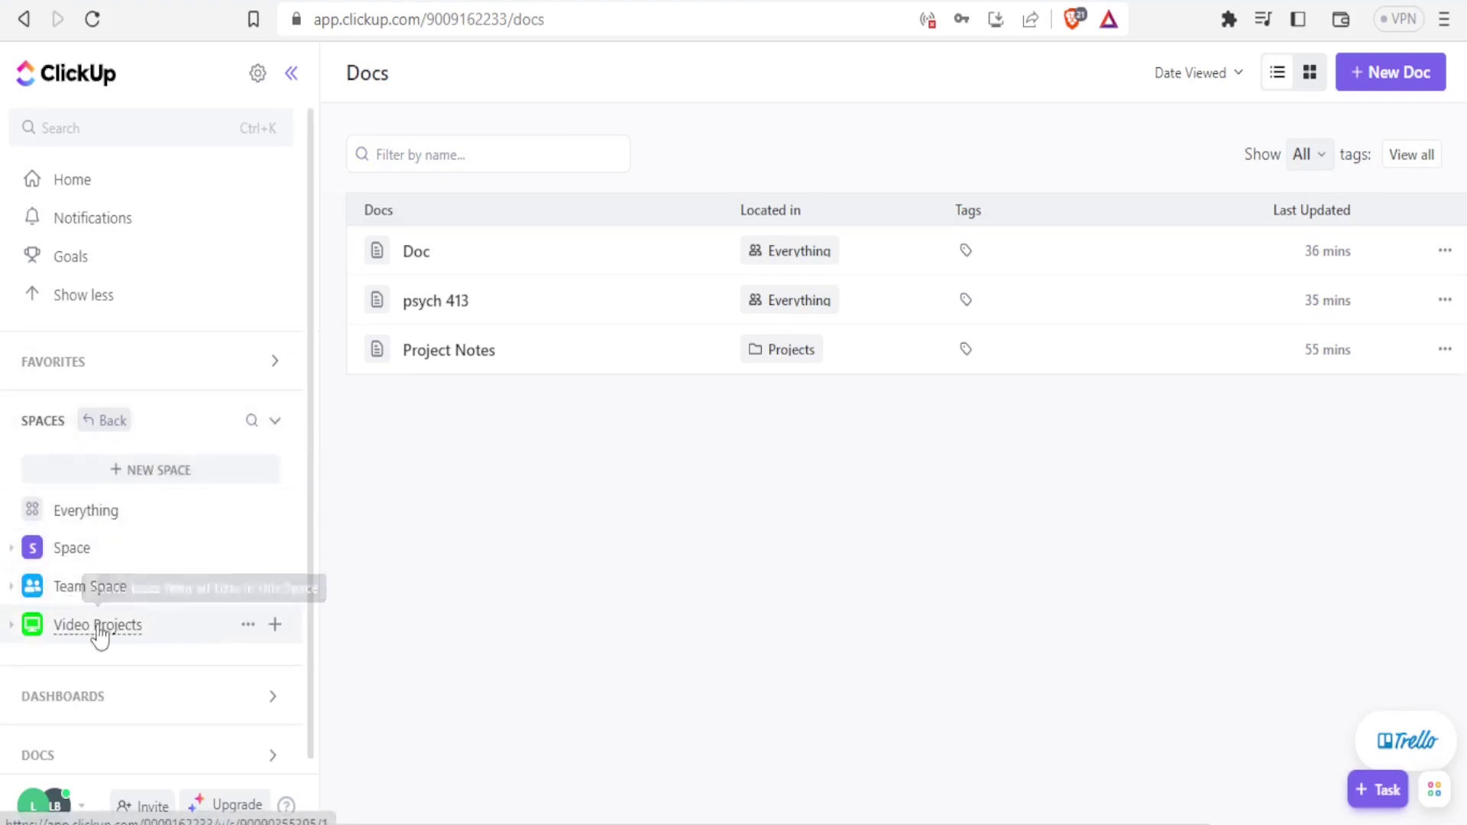
pyautogui.click(76, 517)
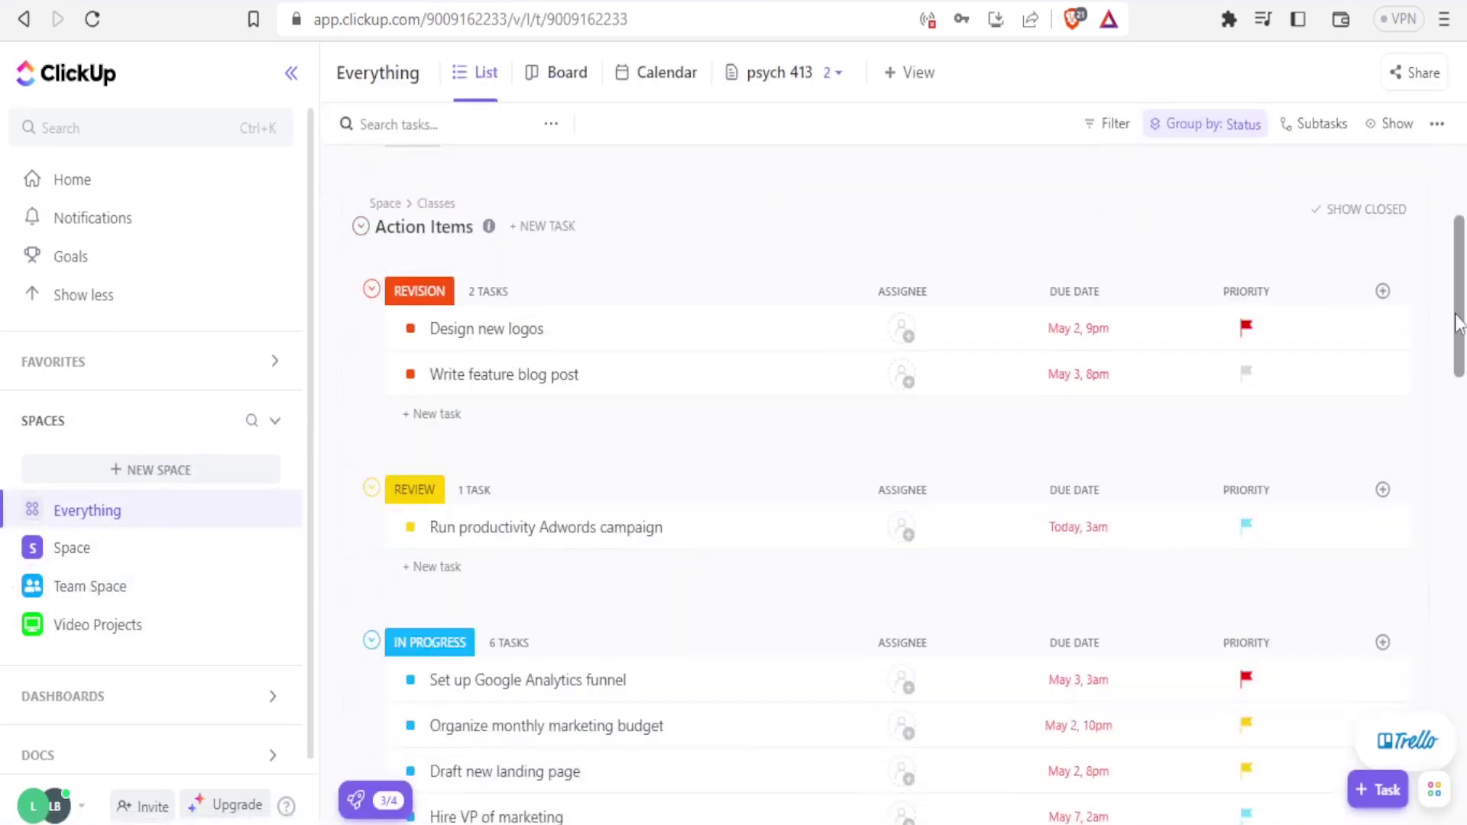
pyautogui.scroll(5, 1457, 284)
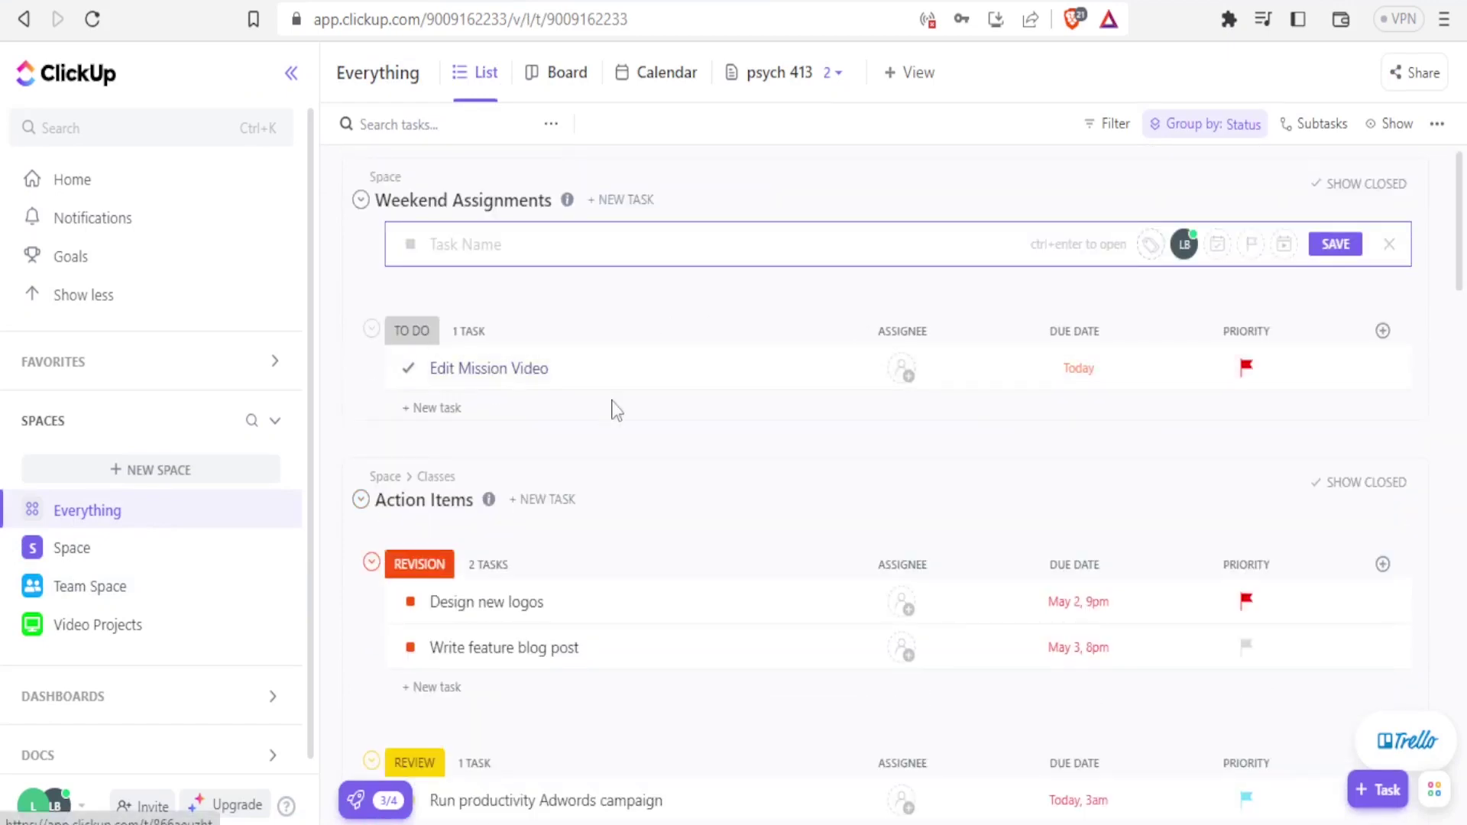
pyautogui.moveTo(1460, 313); pyautogui.dragTo(1460, 275)
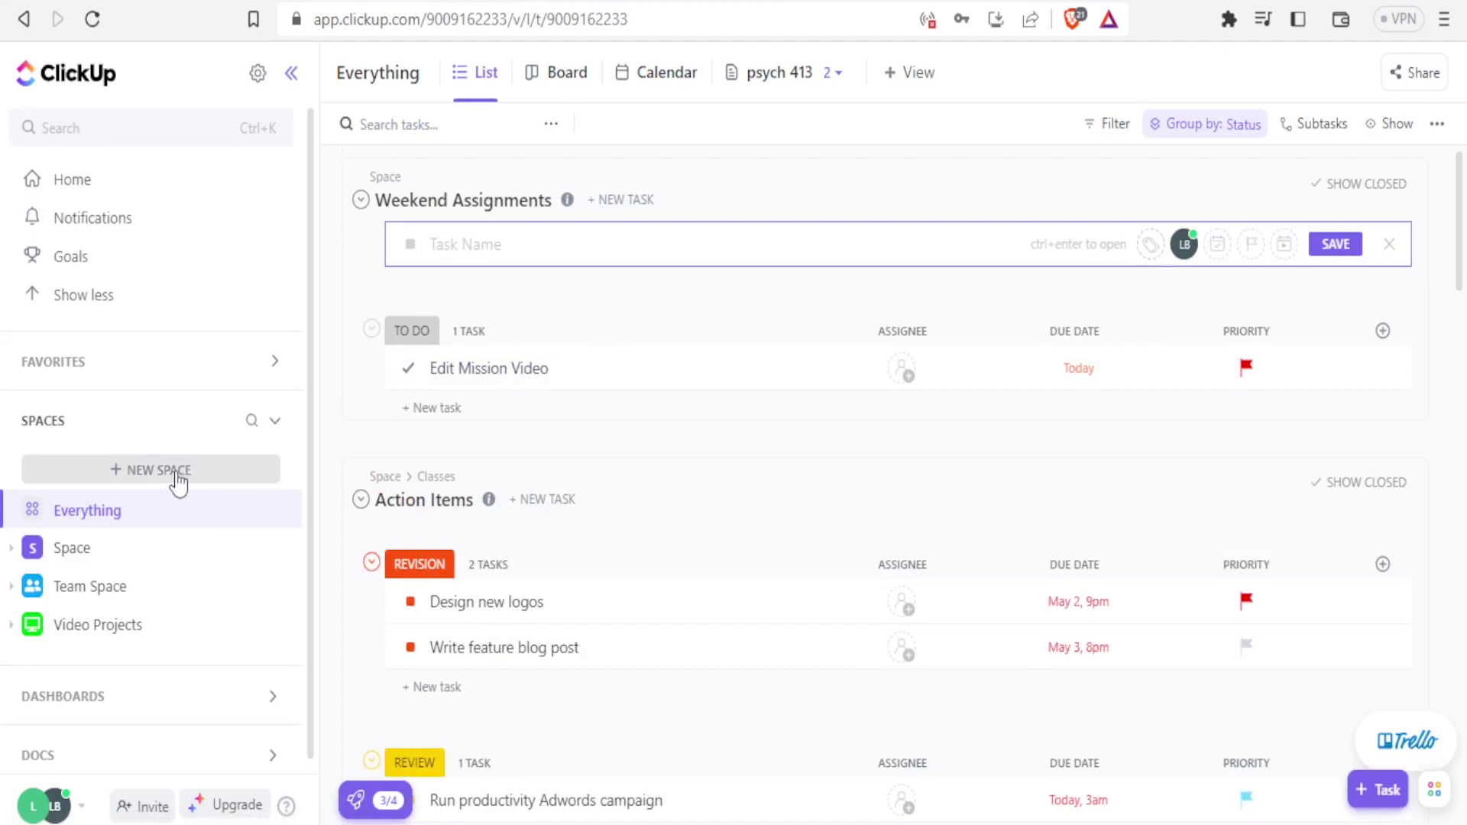
pyautogui.click(179, 480)
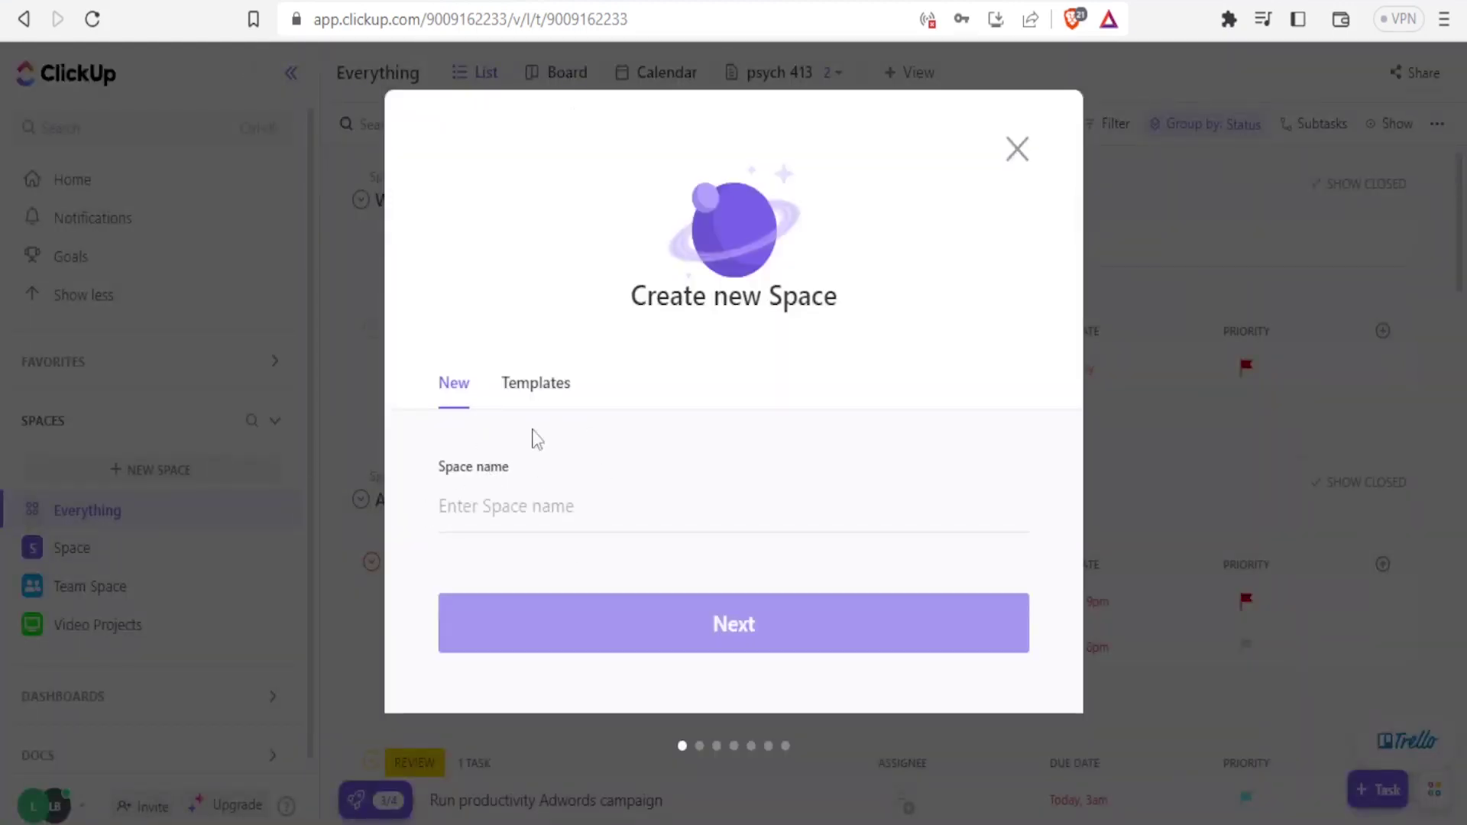
pyautogui.click(1015, 149)
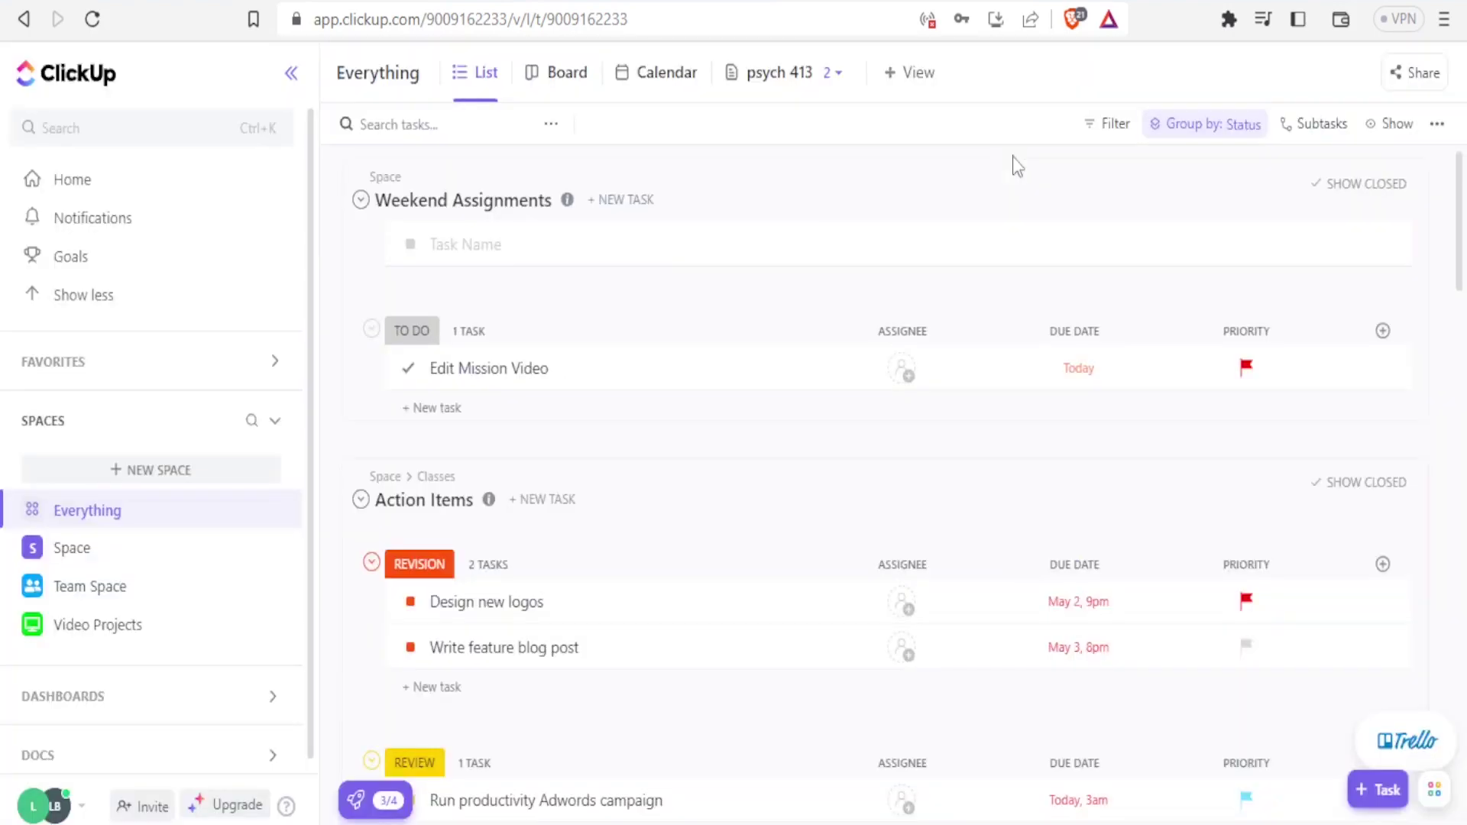
pyautogui.click(540, 498)
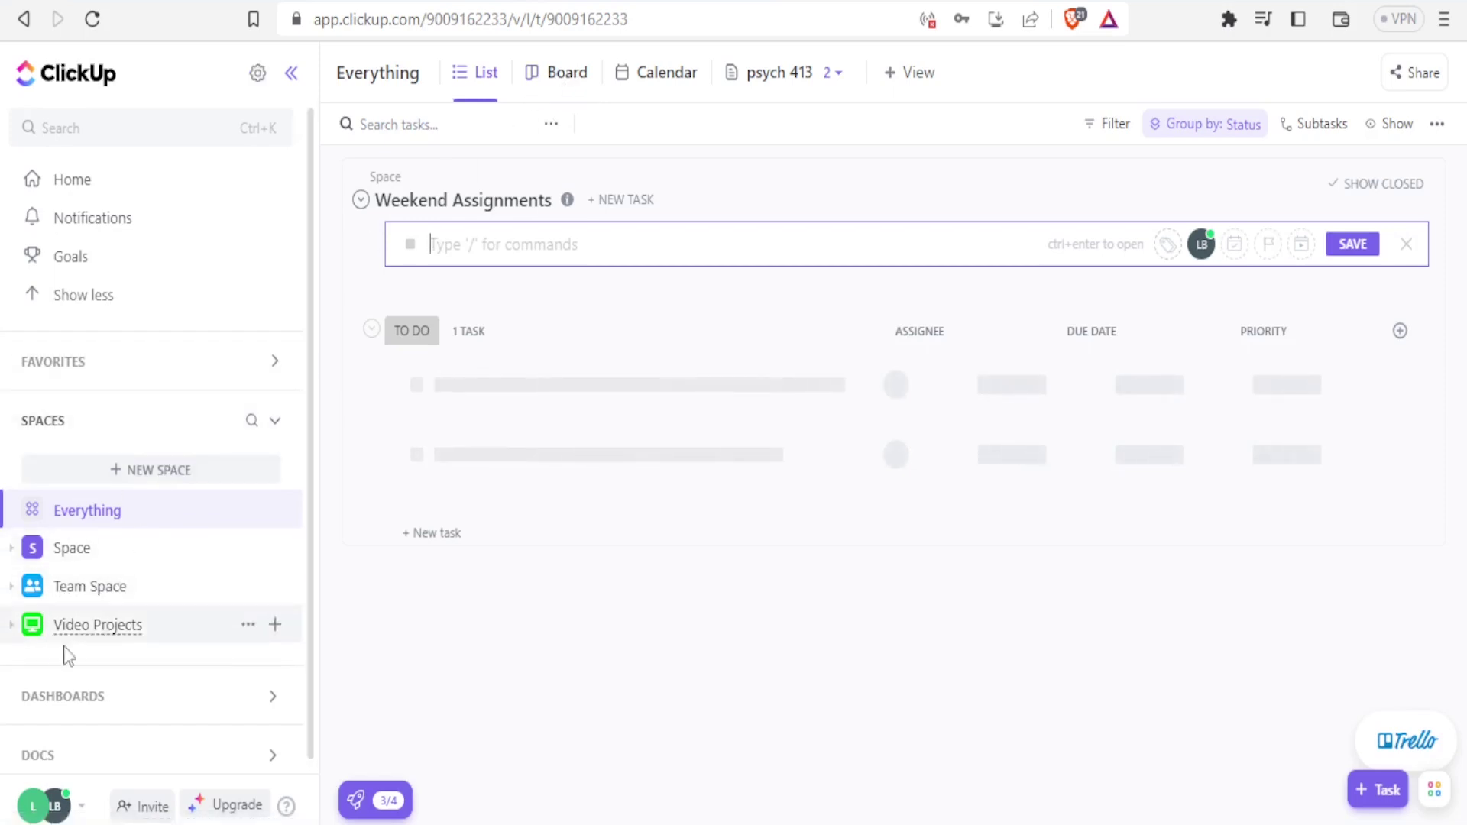
# Show Everything as a status board: TO DO 14, IN PROGRESS 7, DONE 0, REVIEW 1.
pyautogui.click(559, 84)
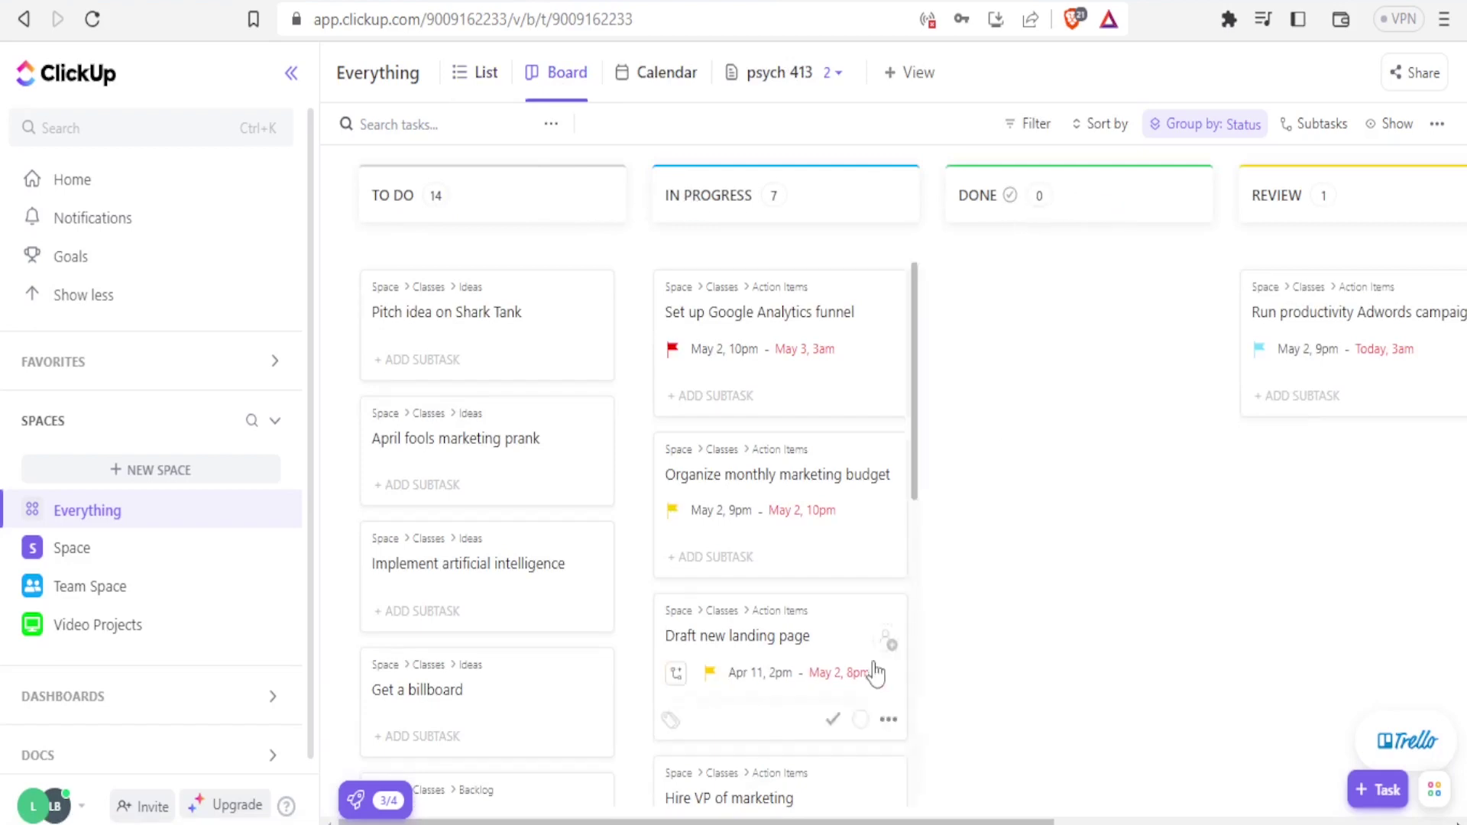
pyautogui.moveTo(810, 822)
pyautogui.mouseDown()
pyautogui.moveTo(1200, 799)
pyautogui.moveTo(803, 810)
pyautogui.mouseUp()
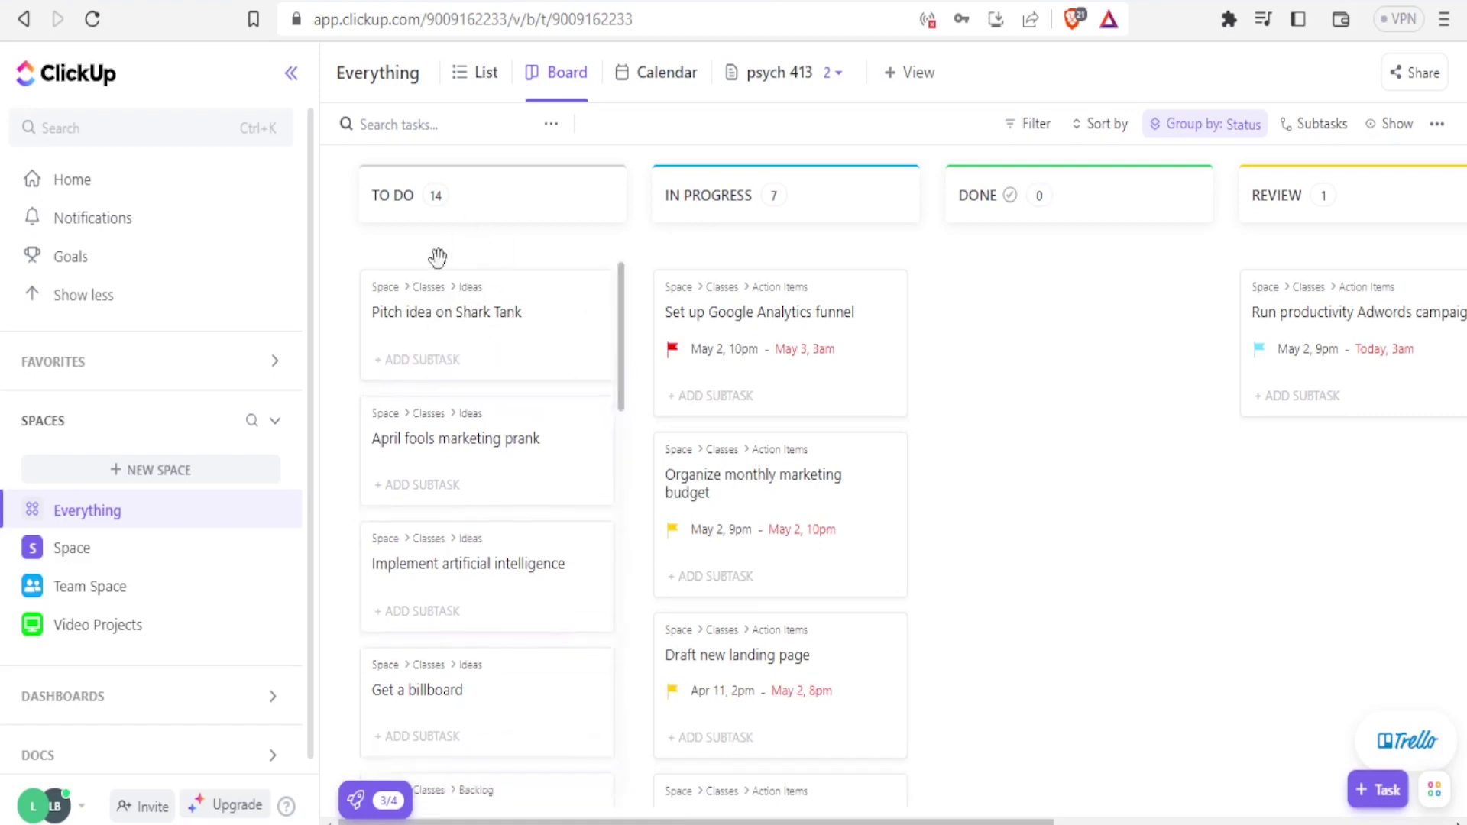
# Rename the Shark Tank pitch task to 'Edit tiktok video' and paste that title as its description.
pyautogui.click(495, 325)
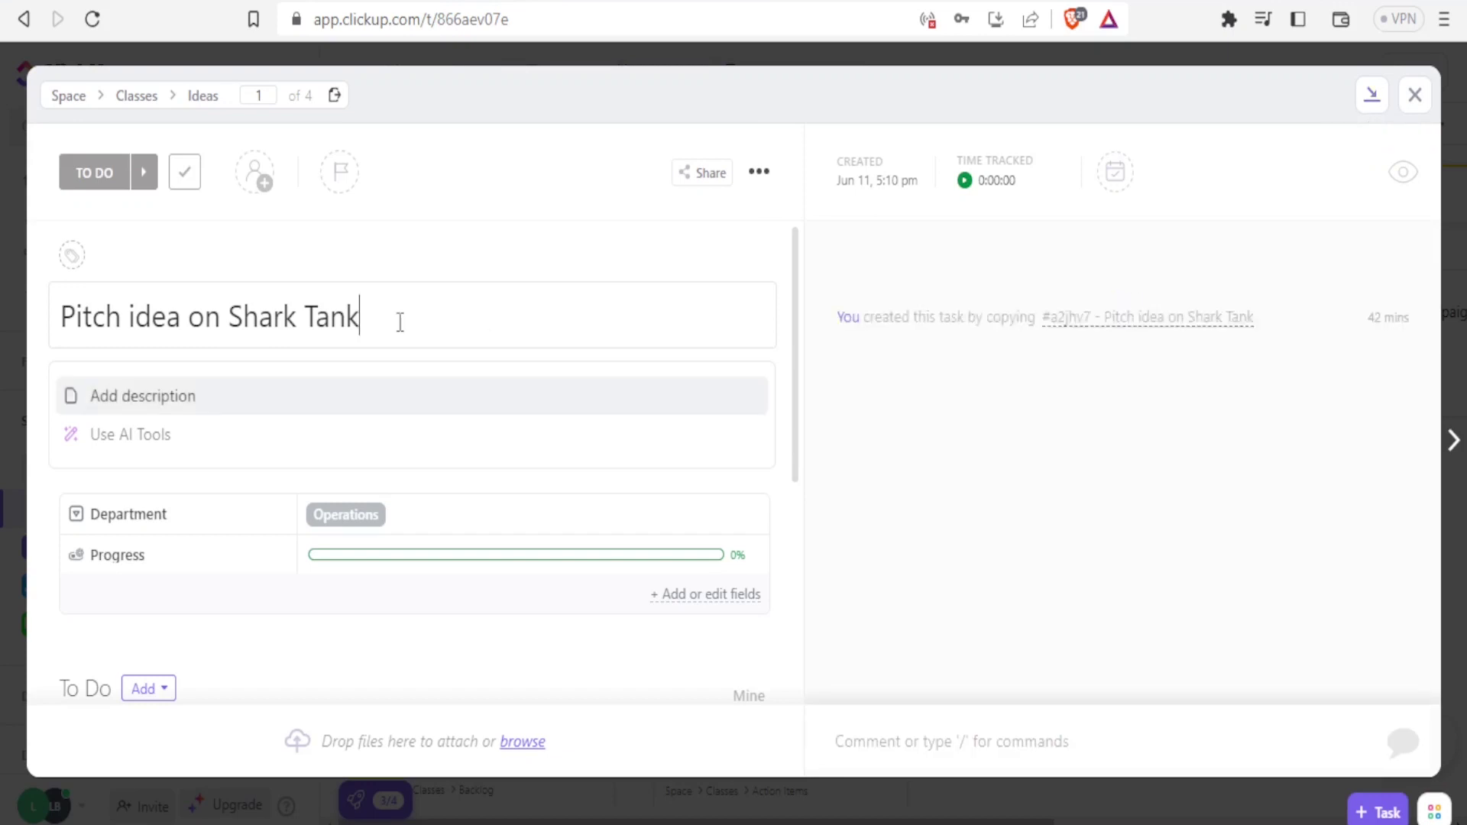
pyautogui.moveTo(400, 320); pyautogui.dragTo(61, 320)
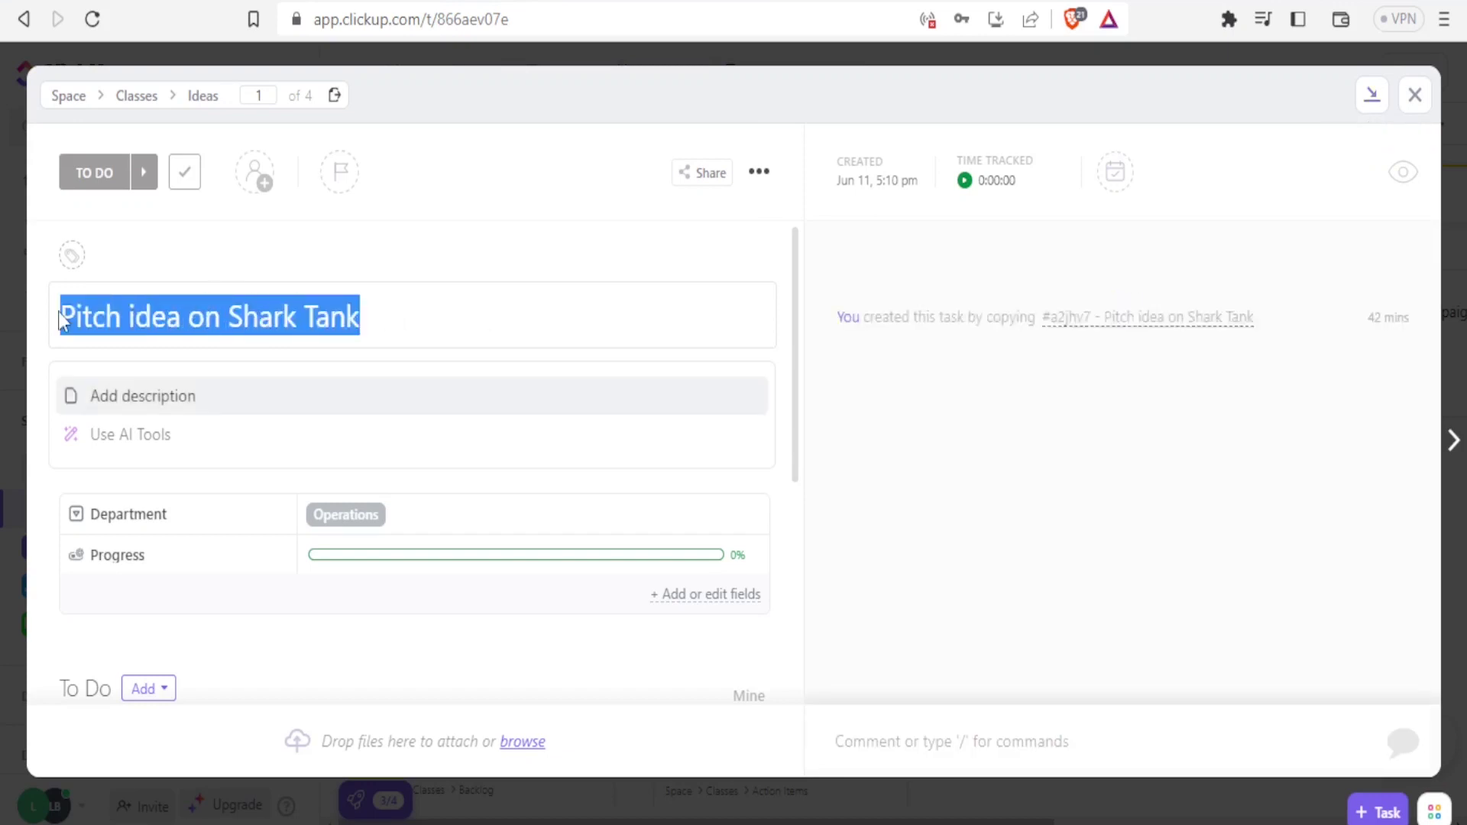
pyautogui.write('Edit ')
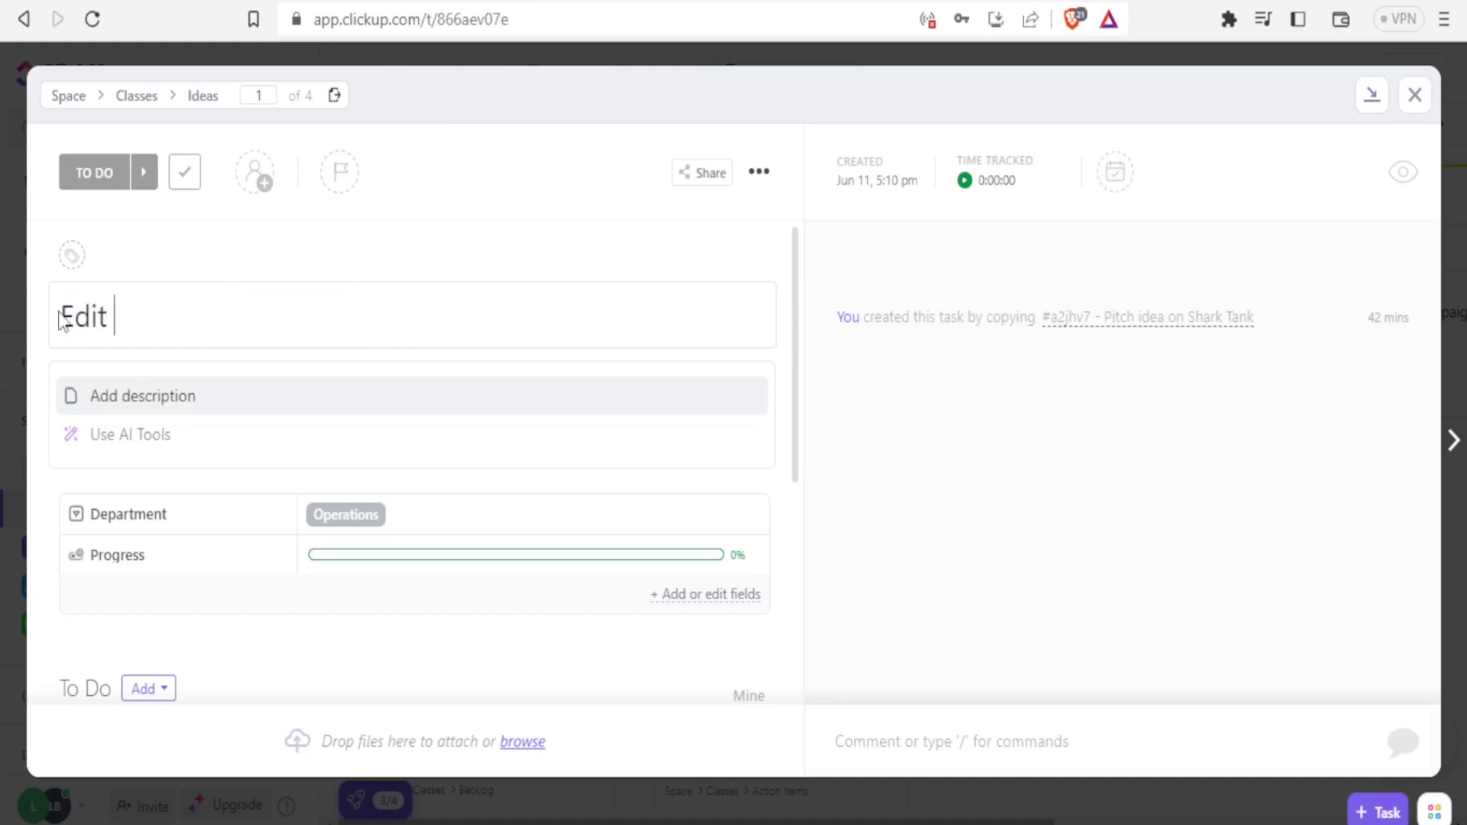
pyautogui.write('tiktok ')
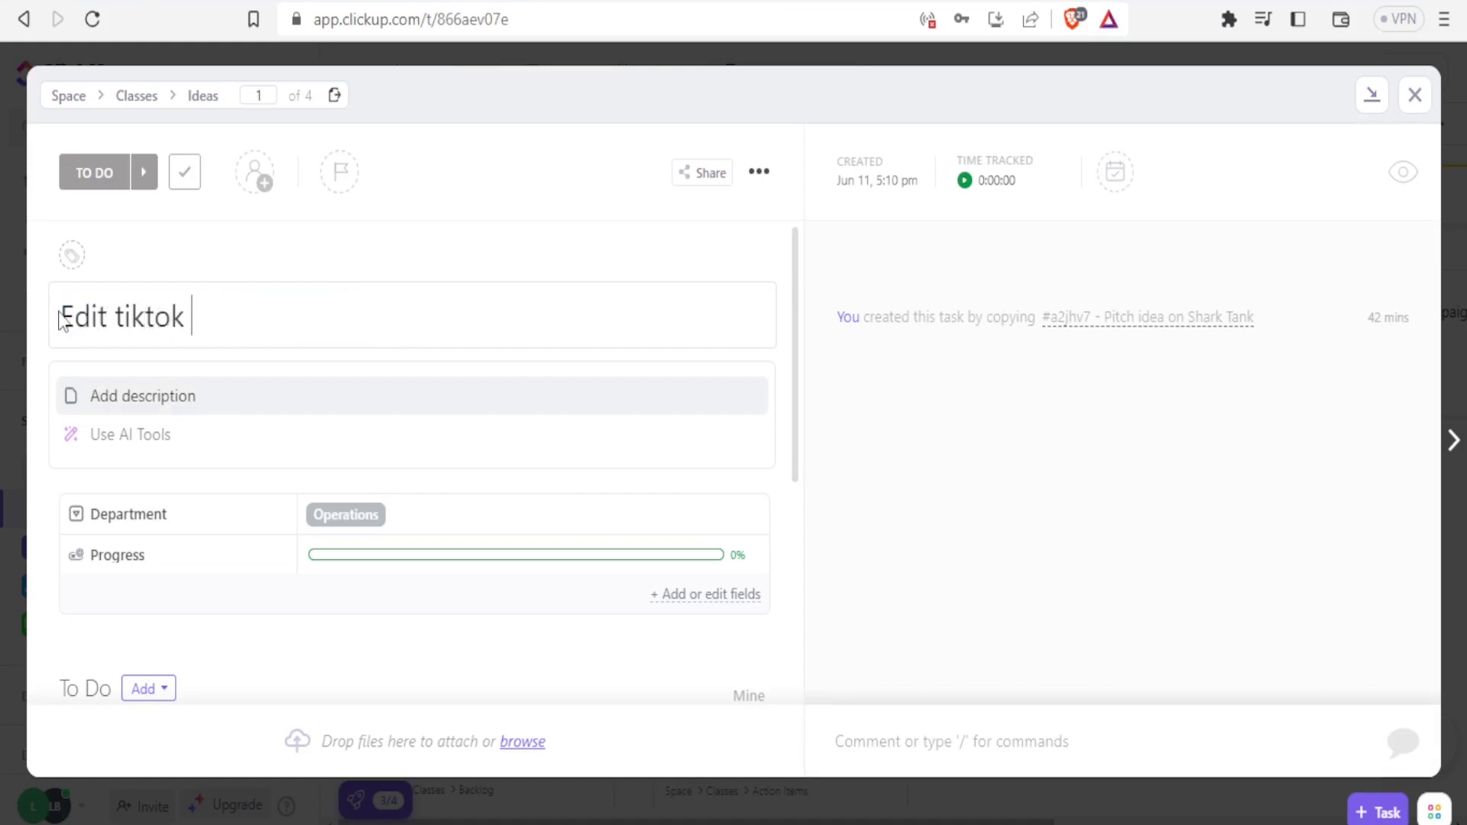
pyautogui.write('video')
pyautogui.press('Escape')
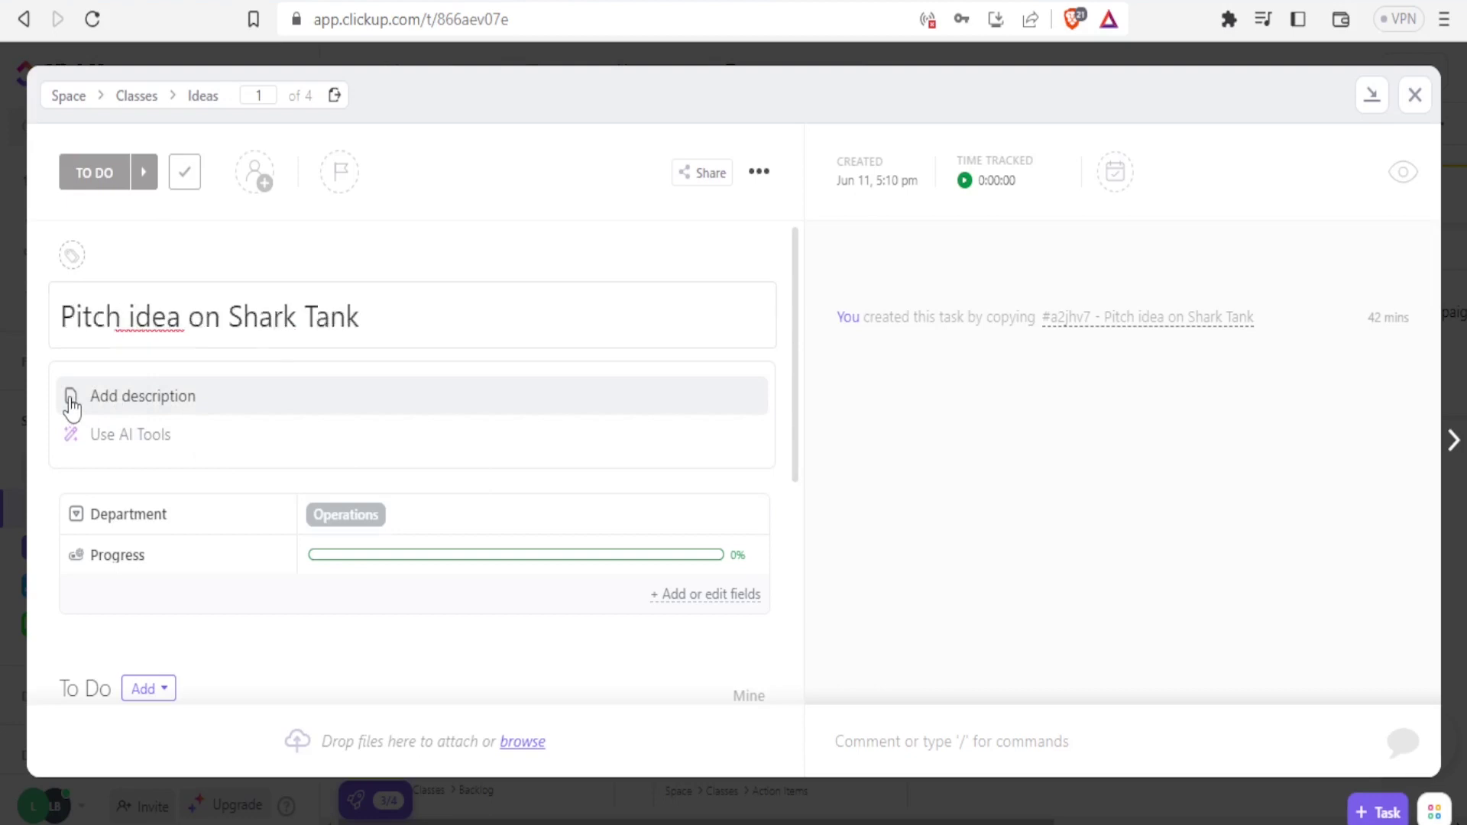
pyautogui.click(71, 401)
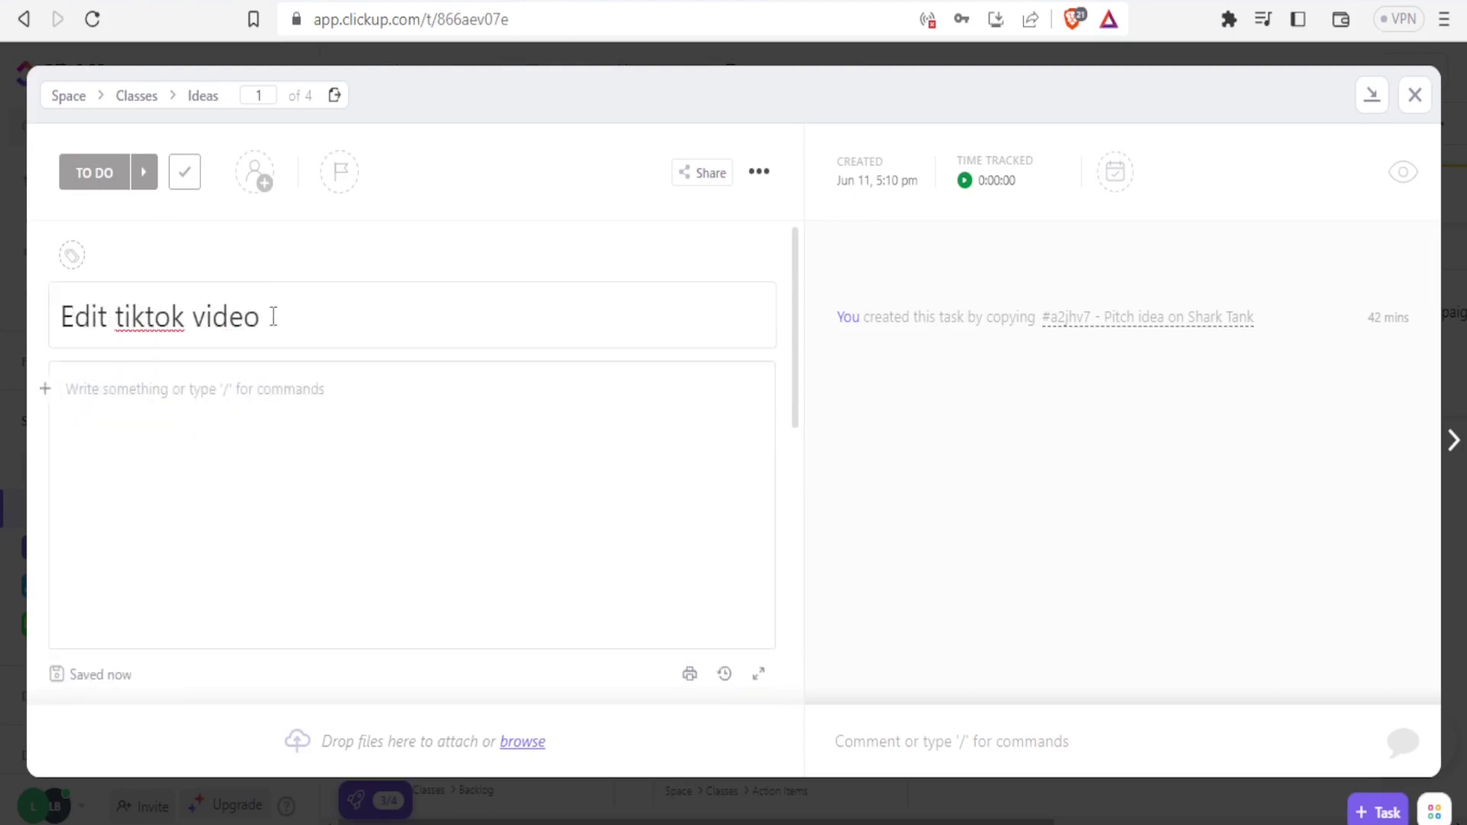
pyautogui.moveTo(273, 316); pyautogui.dragTo(68, 316)
pyautogui.hotkey('ctrl', 'c')
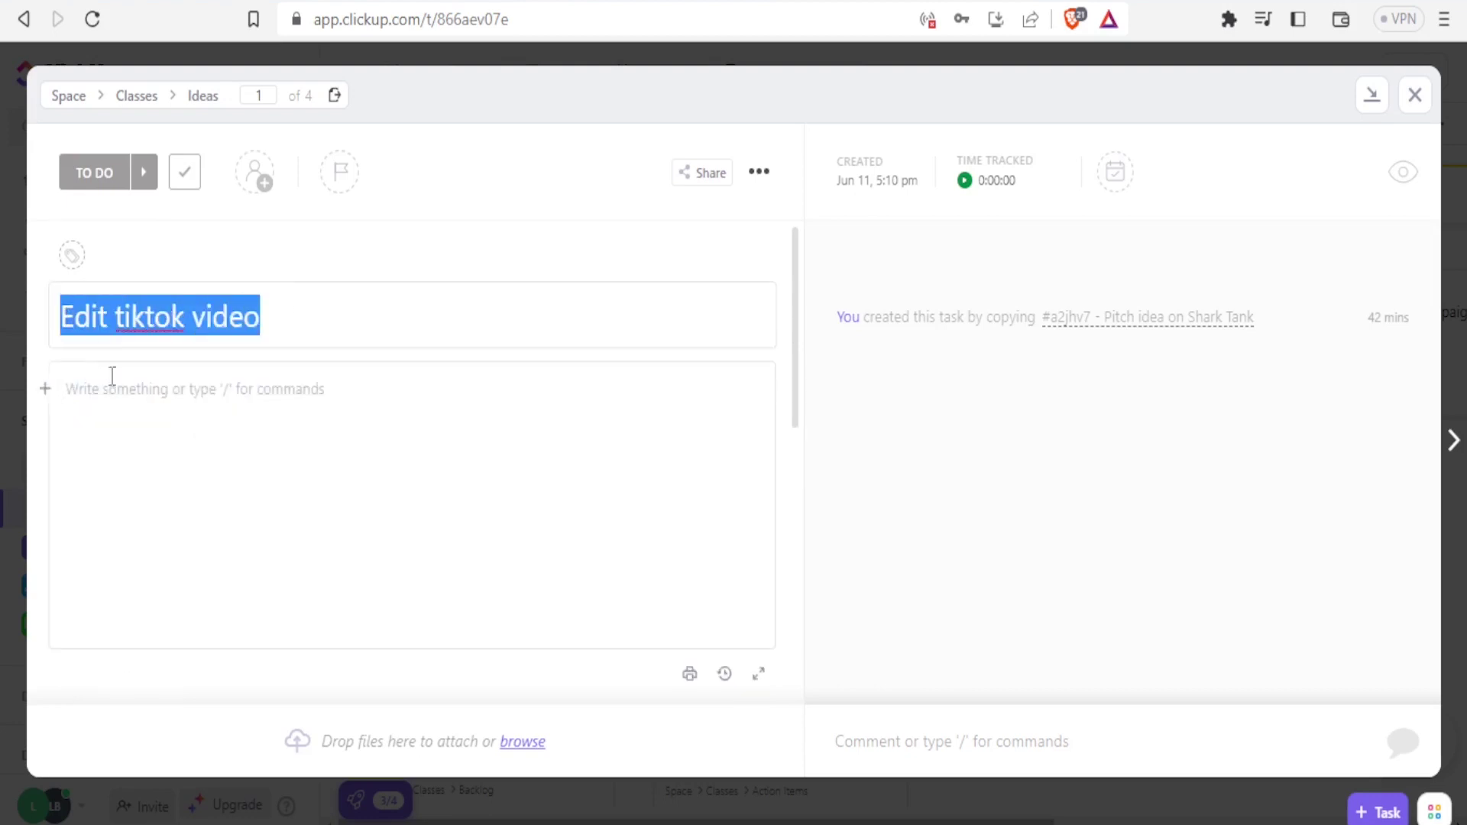
pyautogui.click(111, 388)
pyautogui.hotkey('ctrl', 'v')
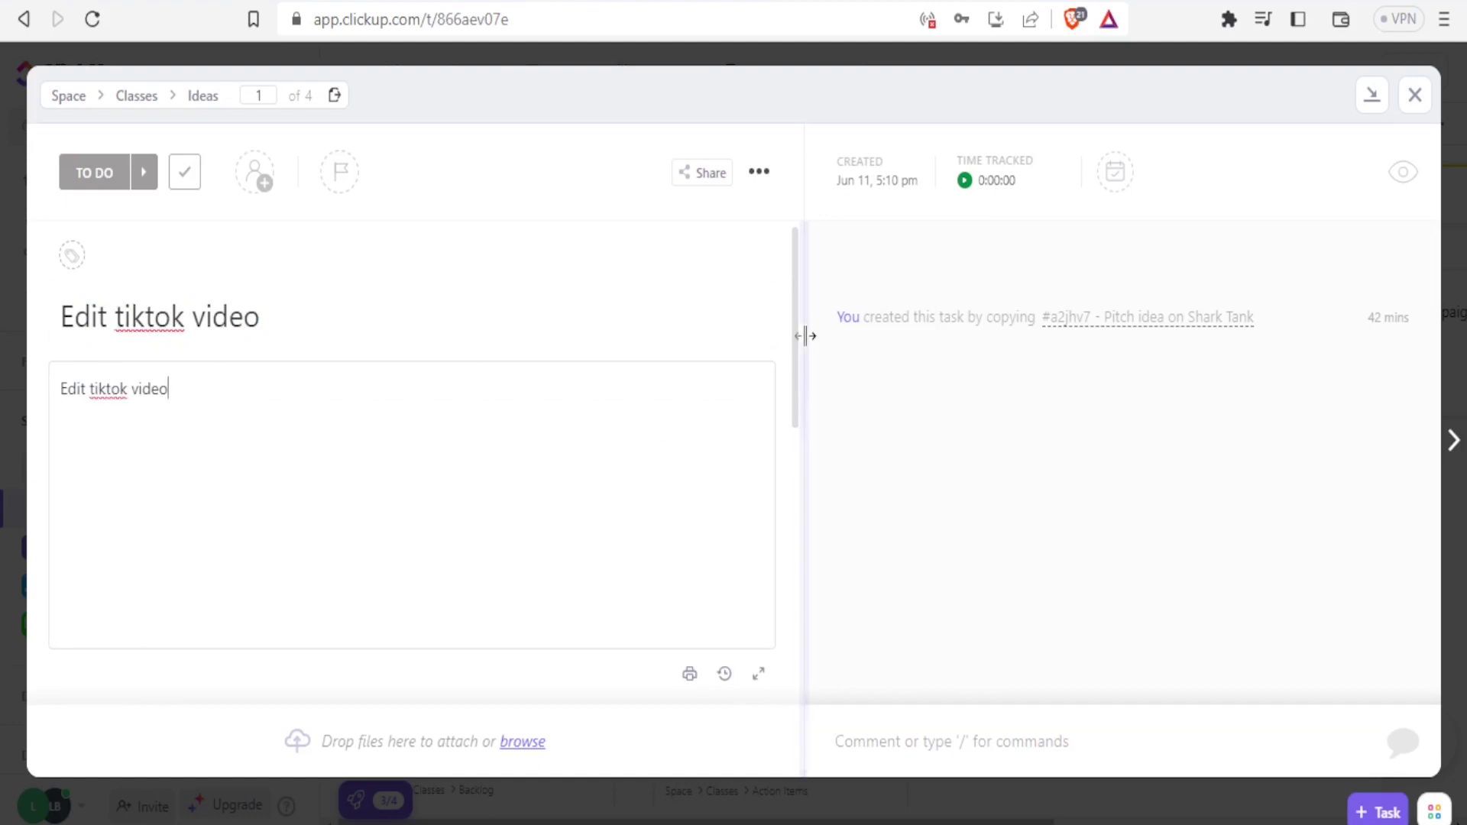
# Add a Consult subtask to the Edit tiktok video task.
pyautogui.moveTo(795, 339); pyautogui.dragTo(786, 488)
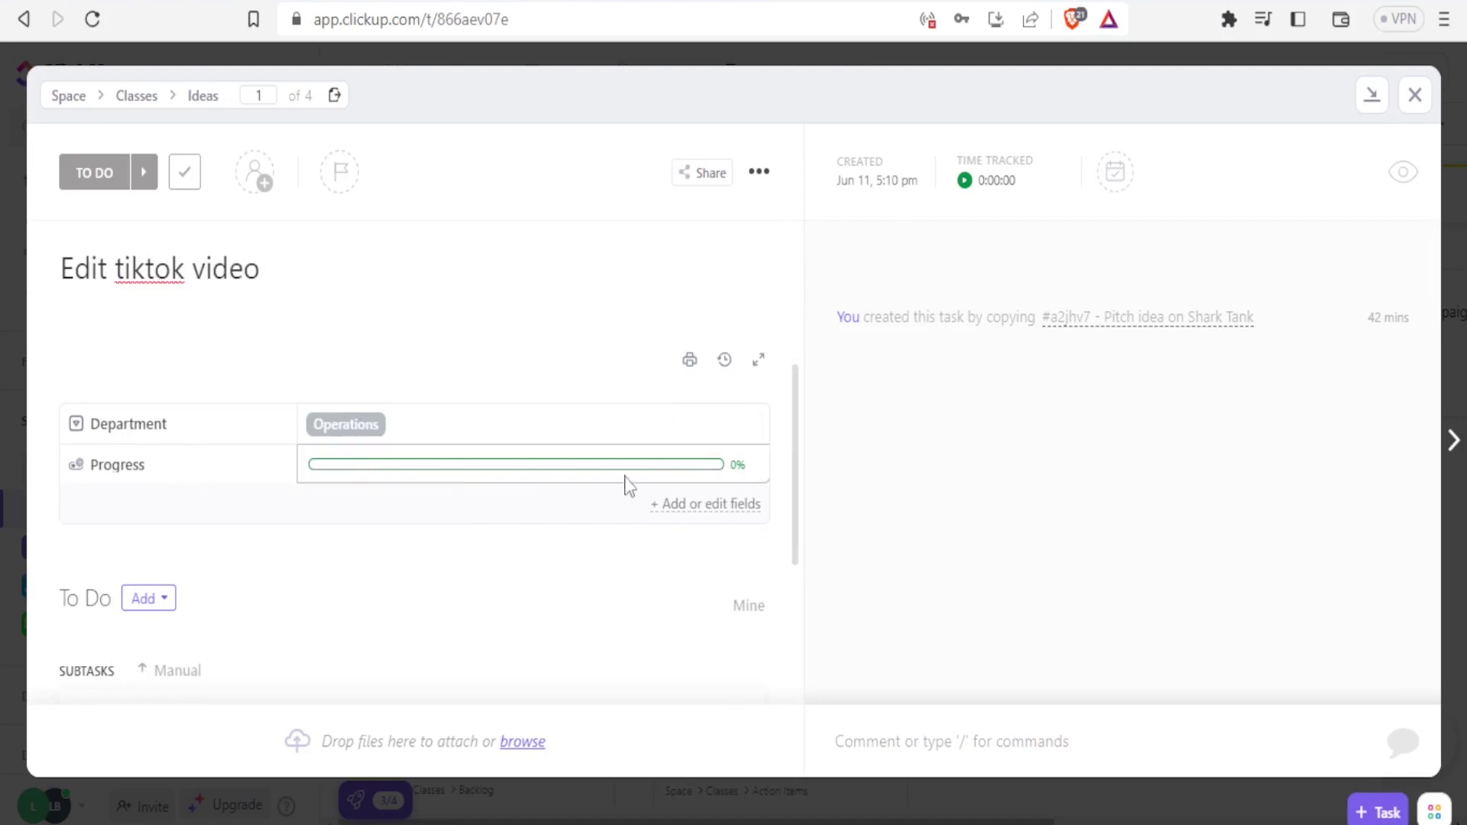
pyautogui.click(158, 603)
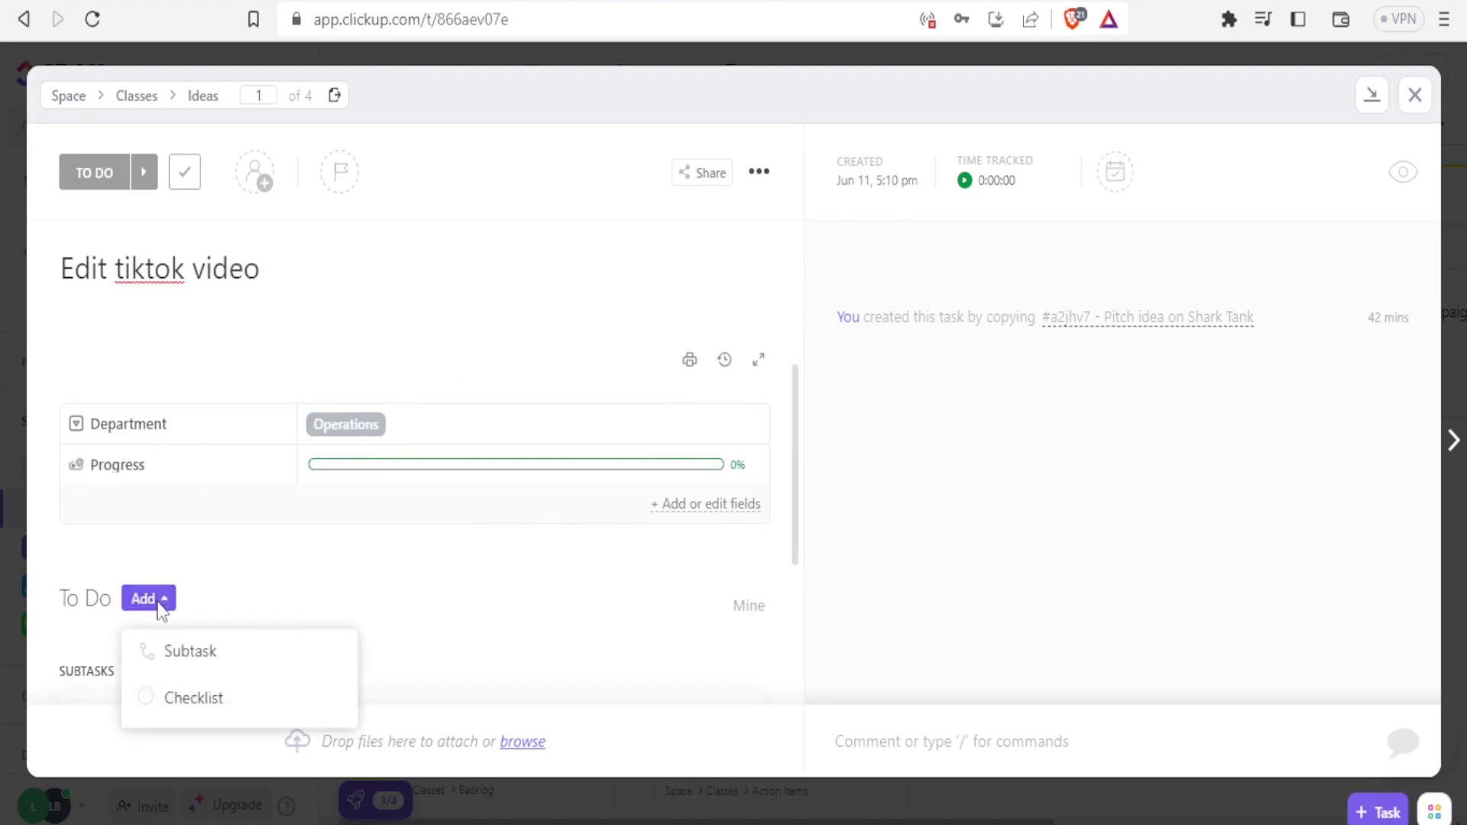
pyautogui.click(186, 653)
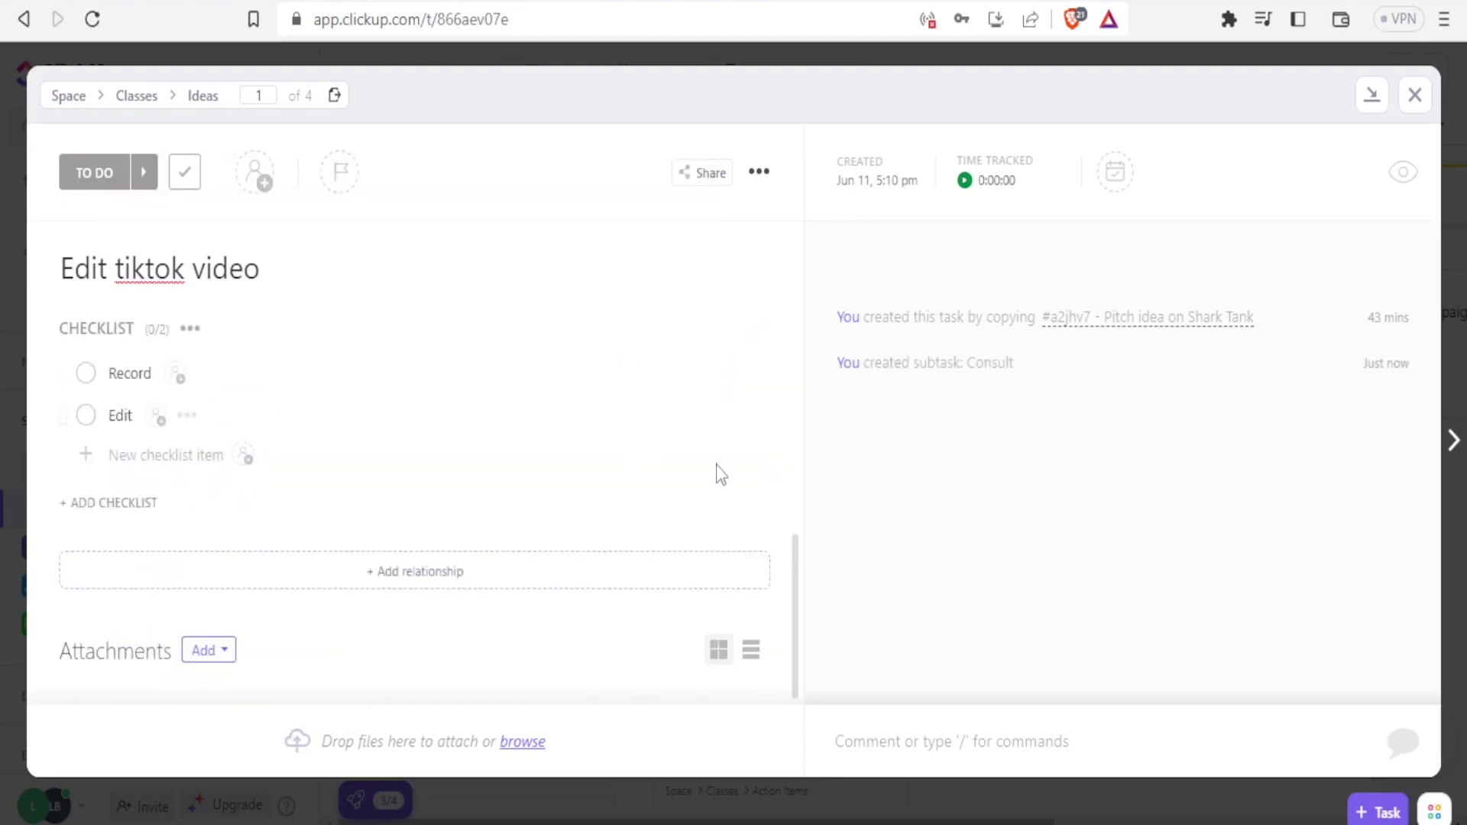
pyautogui.moveTo(790, 560); pyautogui.dragTo(792, 381)
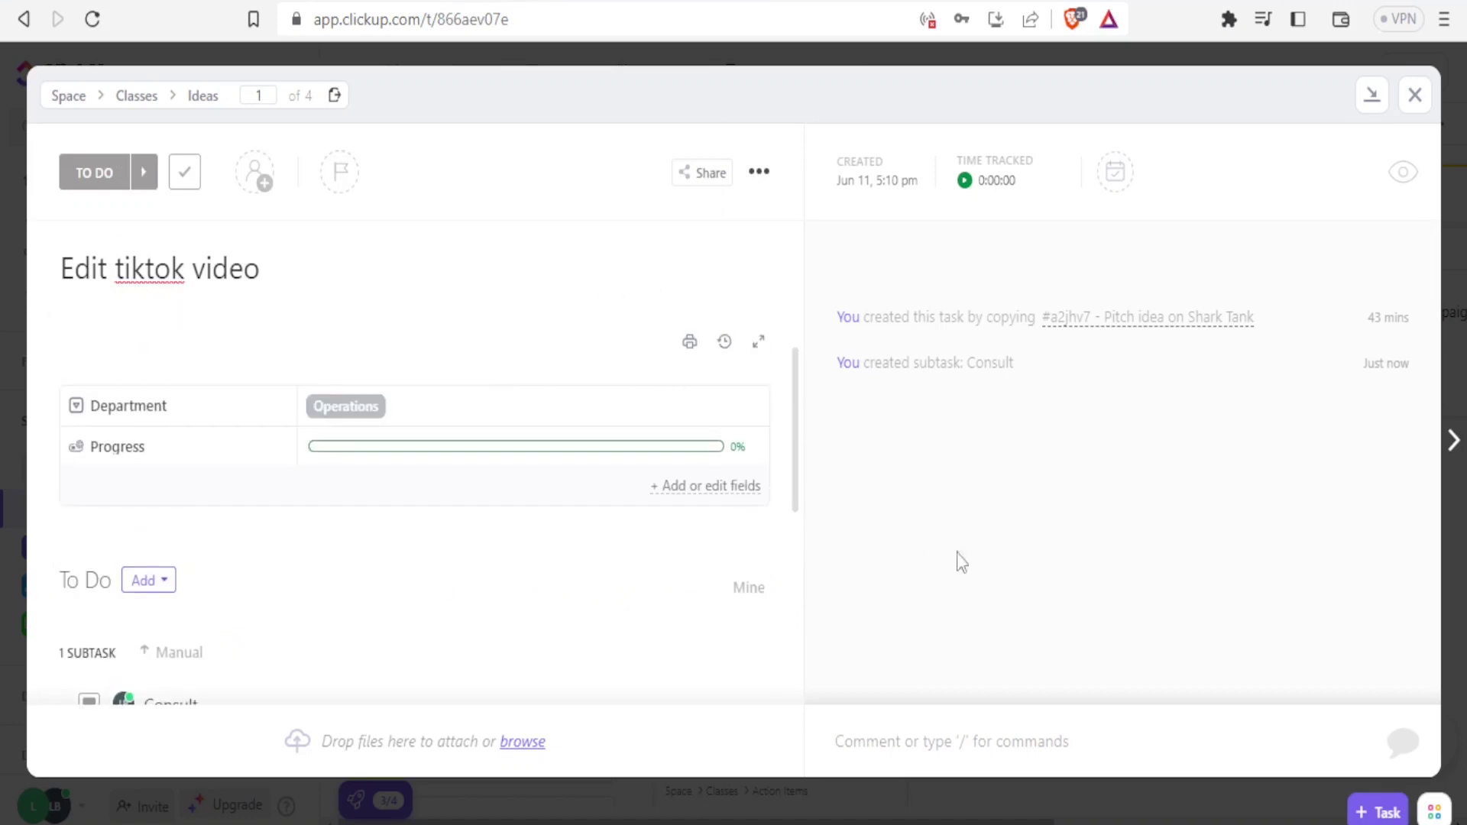
# Discard the unnamed new task, close the task view, and show all Docs from the sidebar.
pyautogui.click(1383, 812)
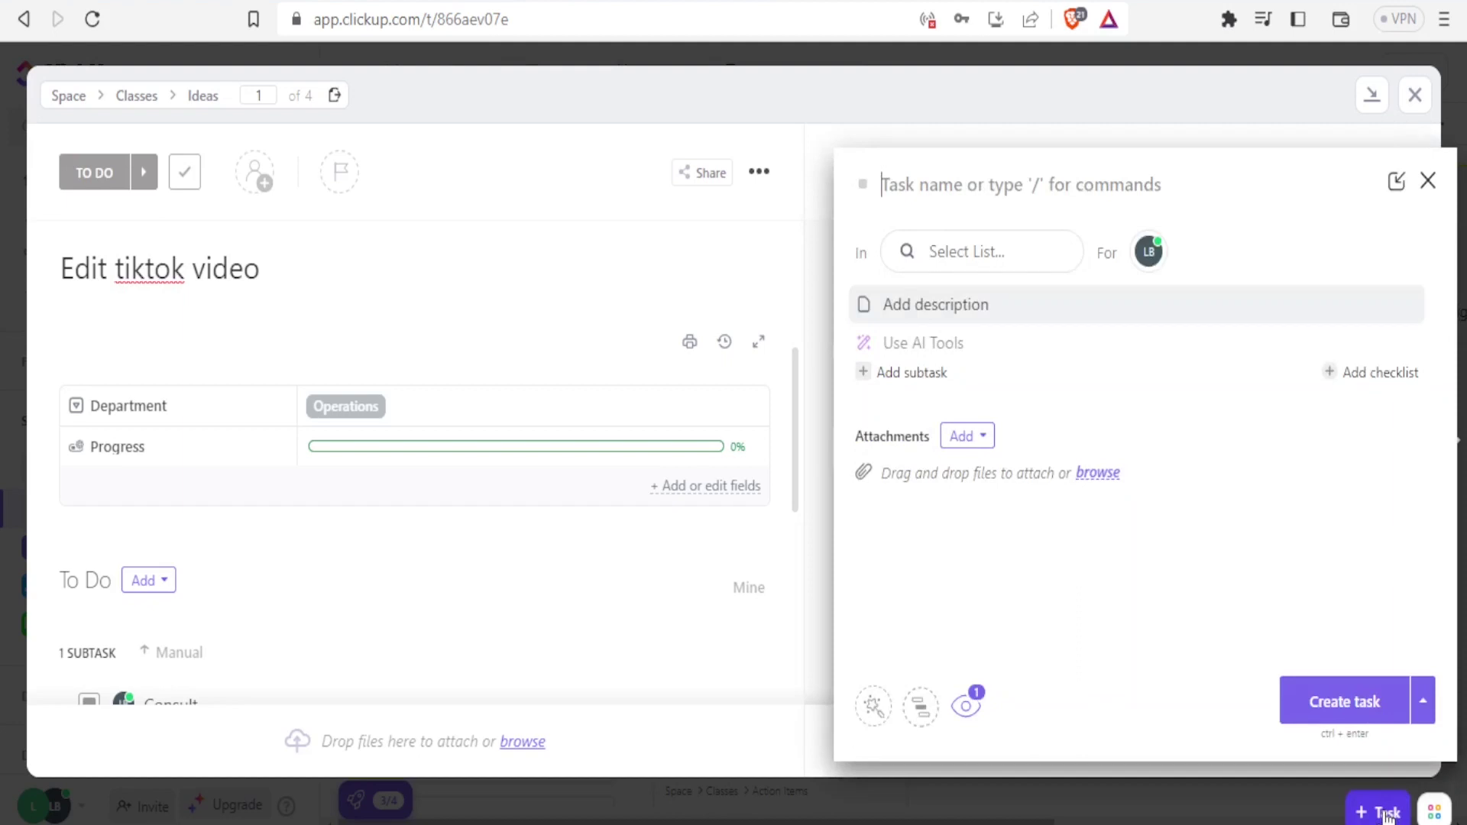
pyautogui.click(1350, 703)
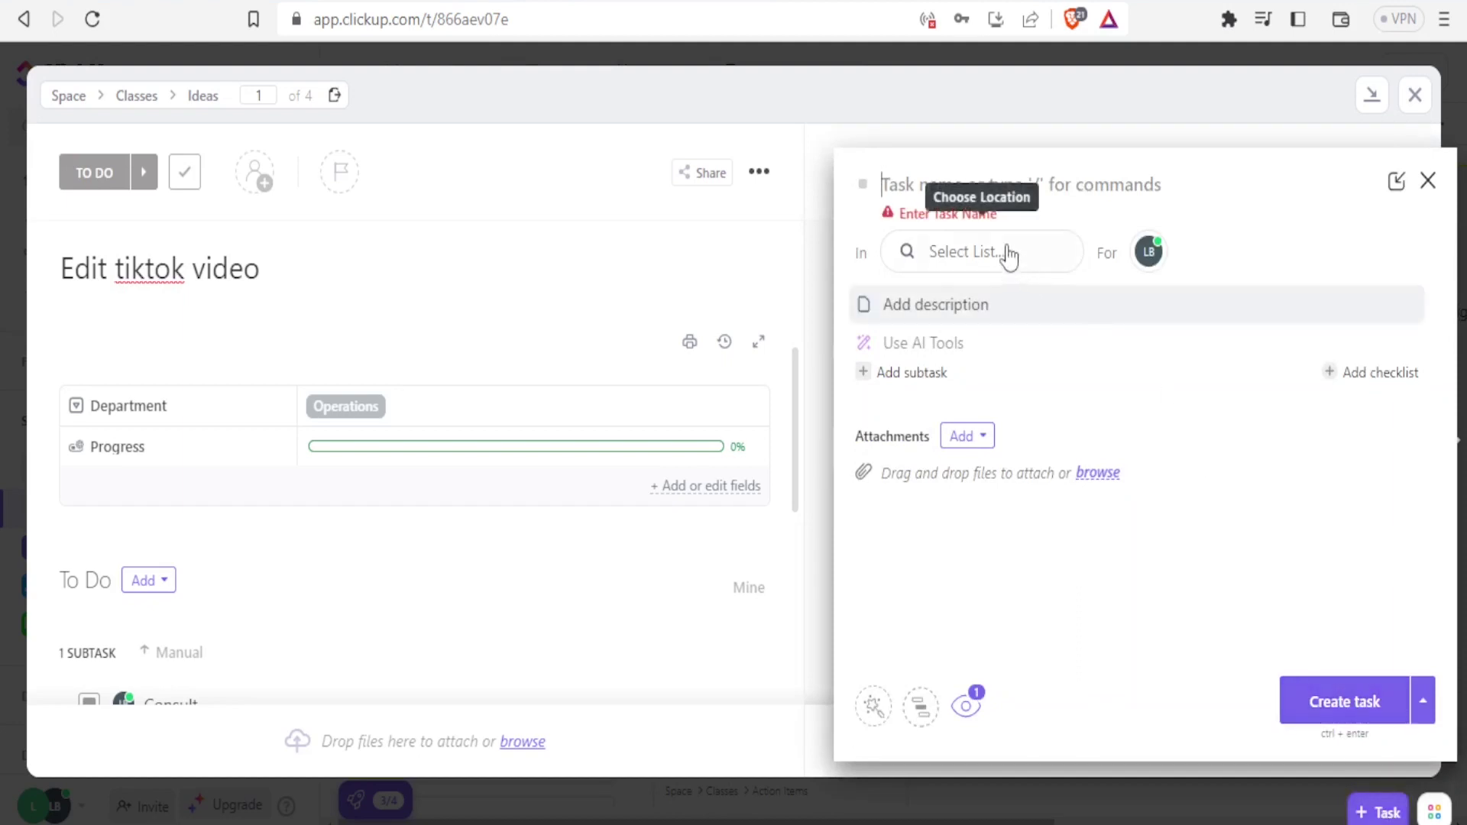
pyautogui.click(1427, 183)
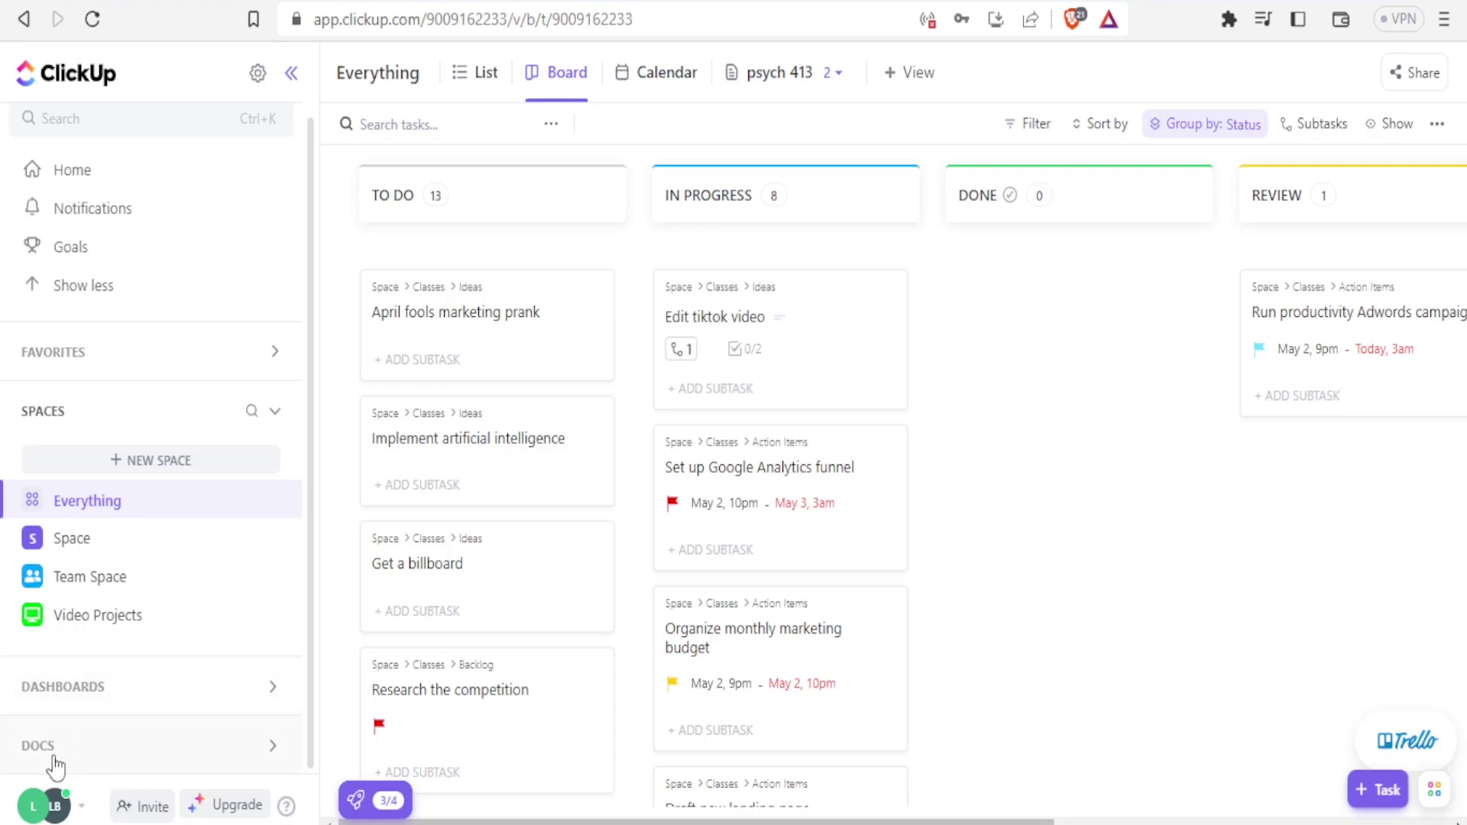
pyautogui.click(273, 747)
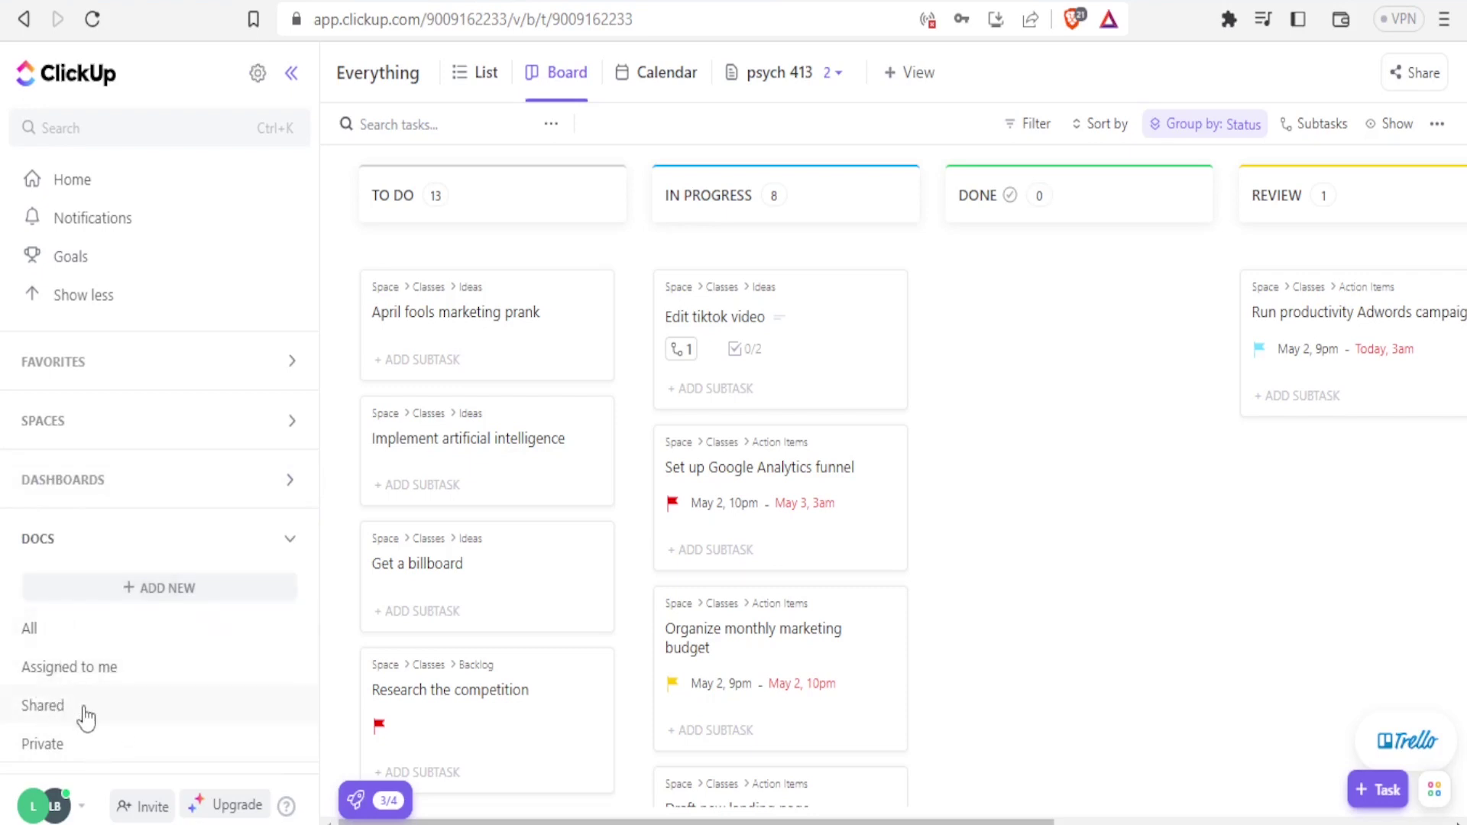
pyautogui.click(44, 632)
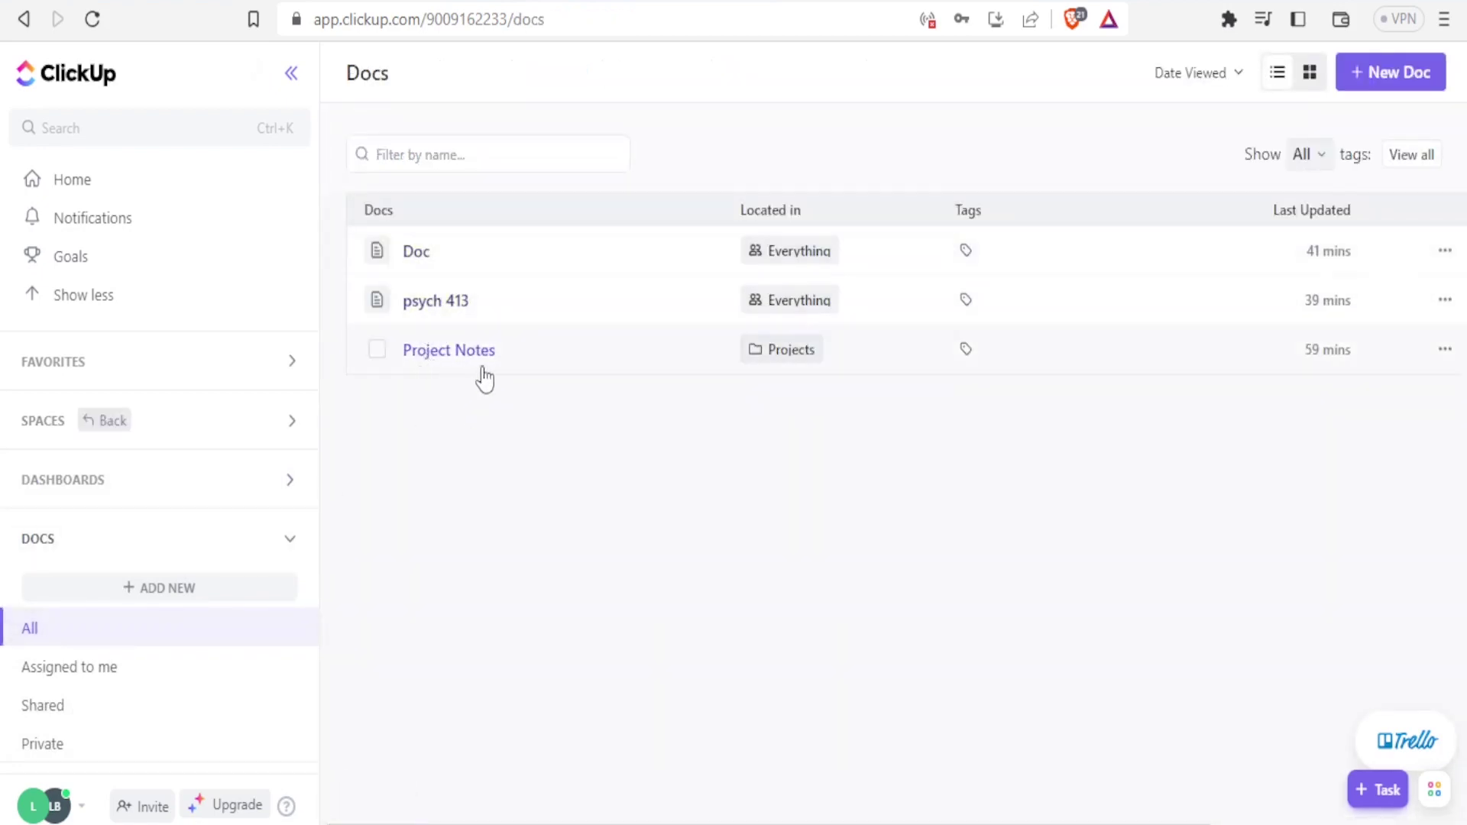
# Create a new doc titled 'How to select a dog breed', correcting the 'slect' typo.
pyautogui.click(165, 596)
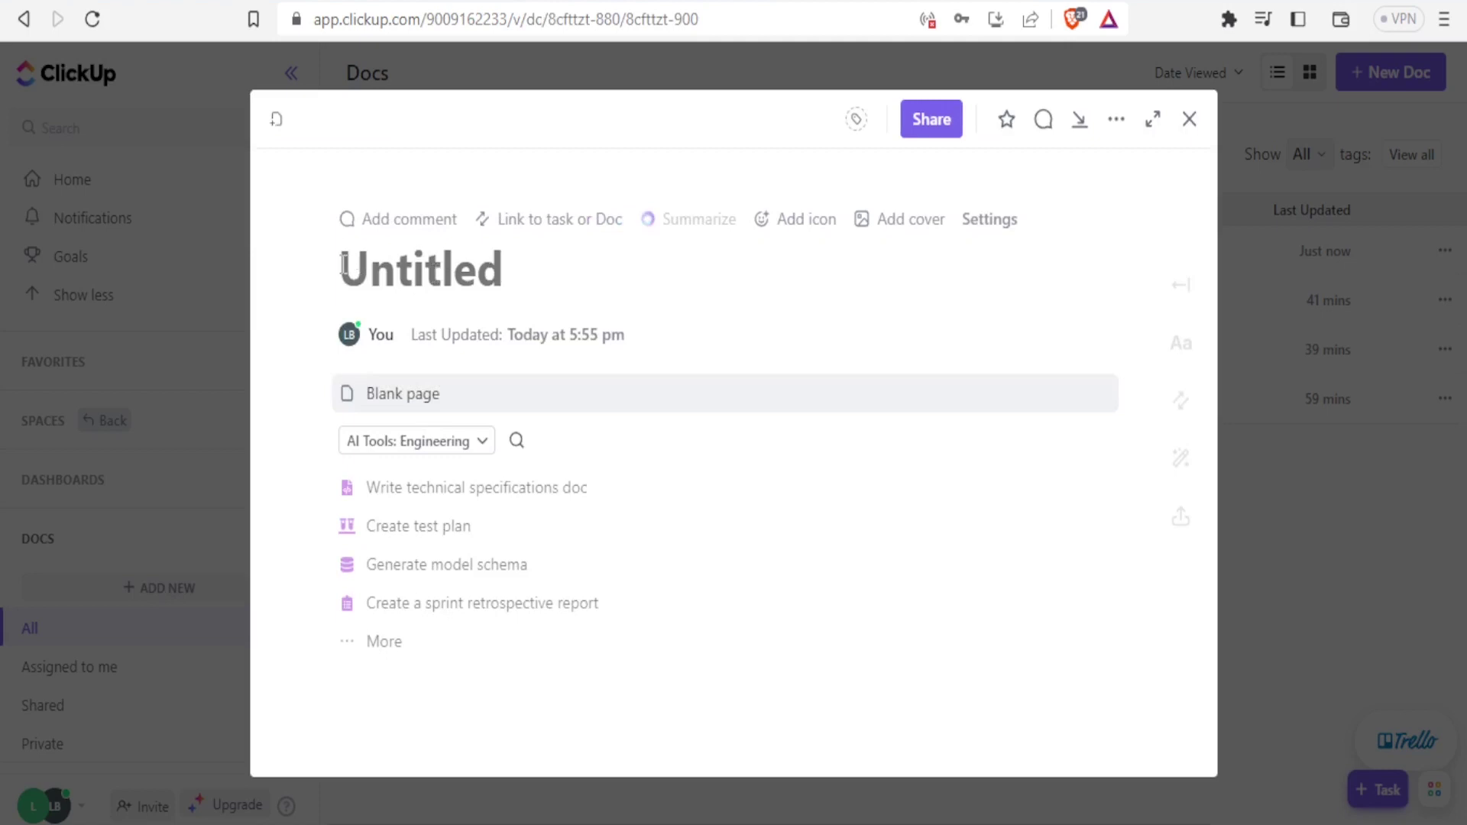
pyautogui.write('How to')
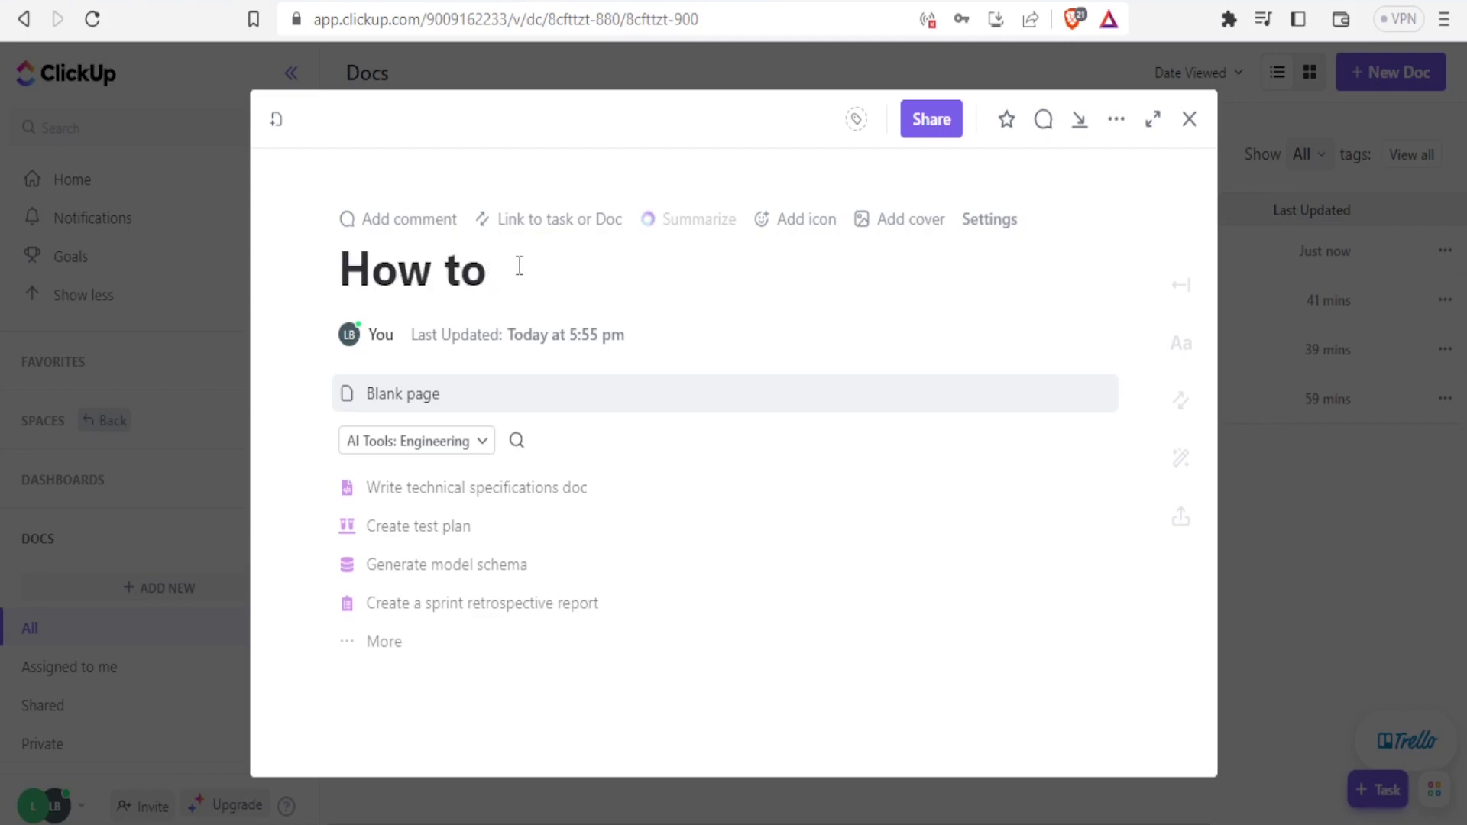
pyautogui.write(' slect')
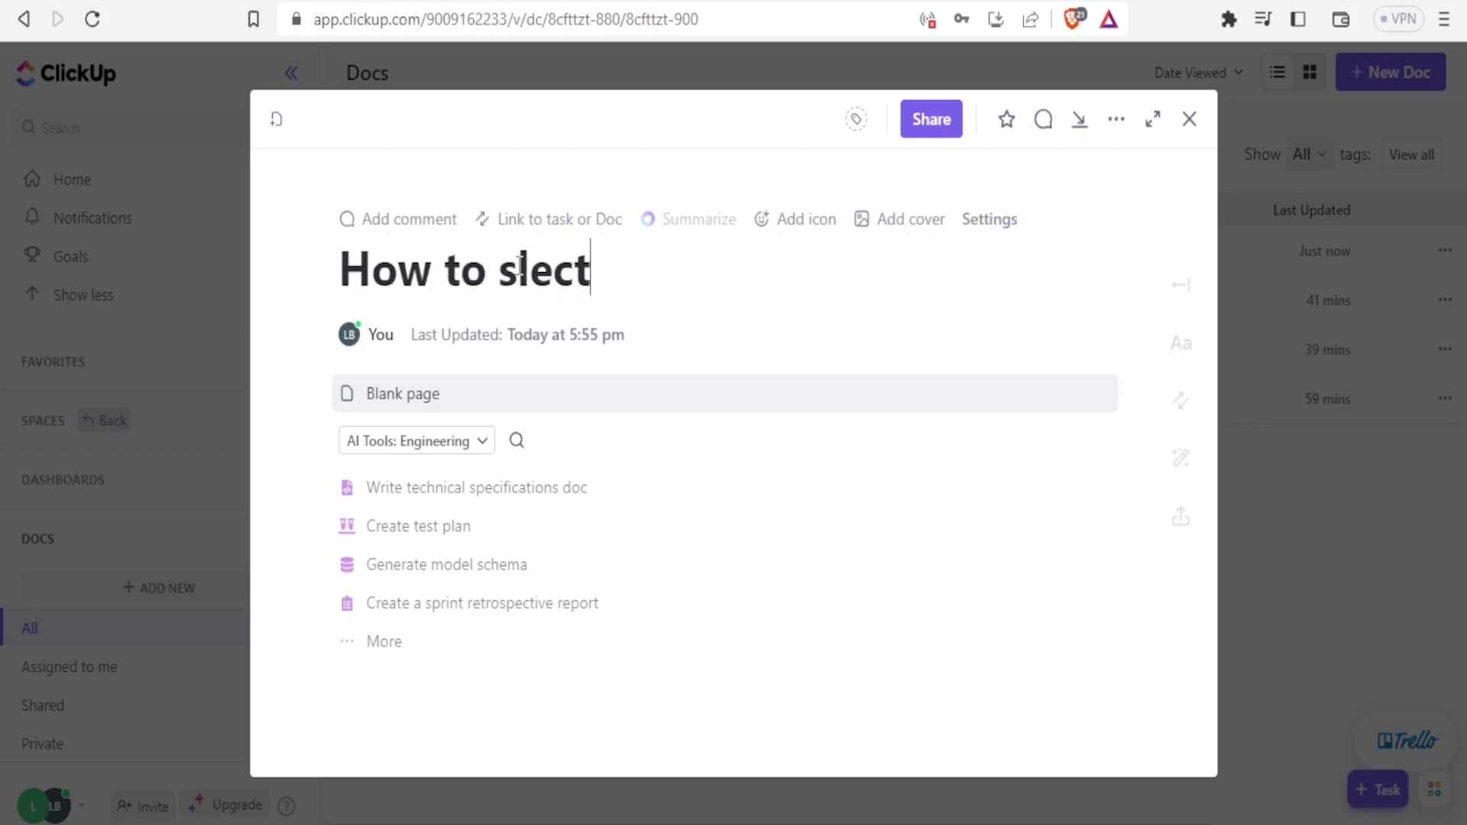
pyautogui.click(522, 267)
pyautogui.write('e')
pyautogui.press('End')
pyautogui.write('a dog breed')
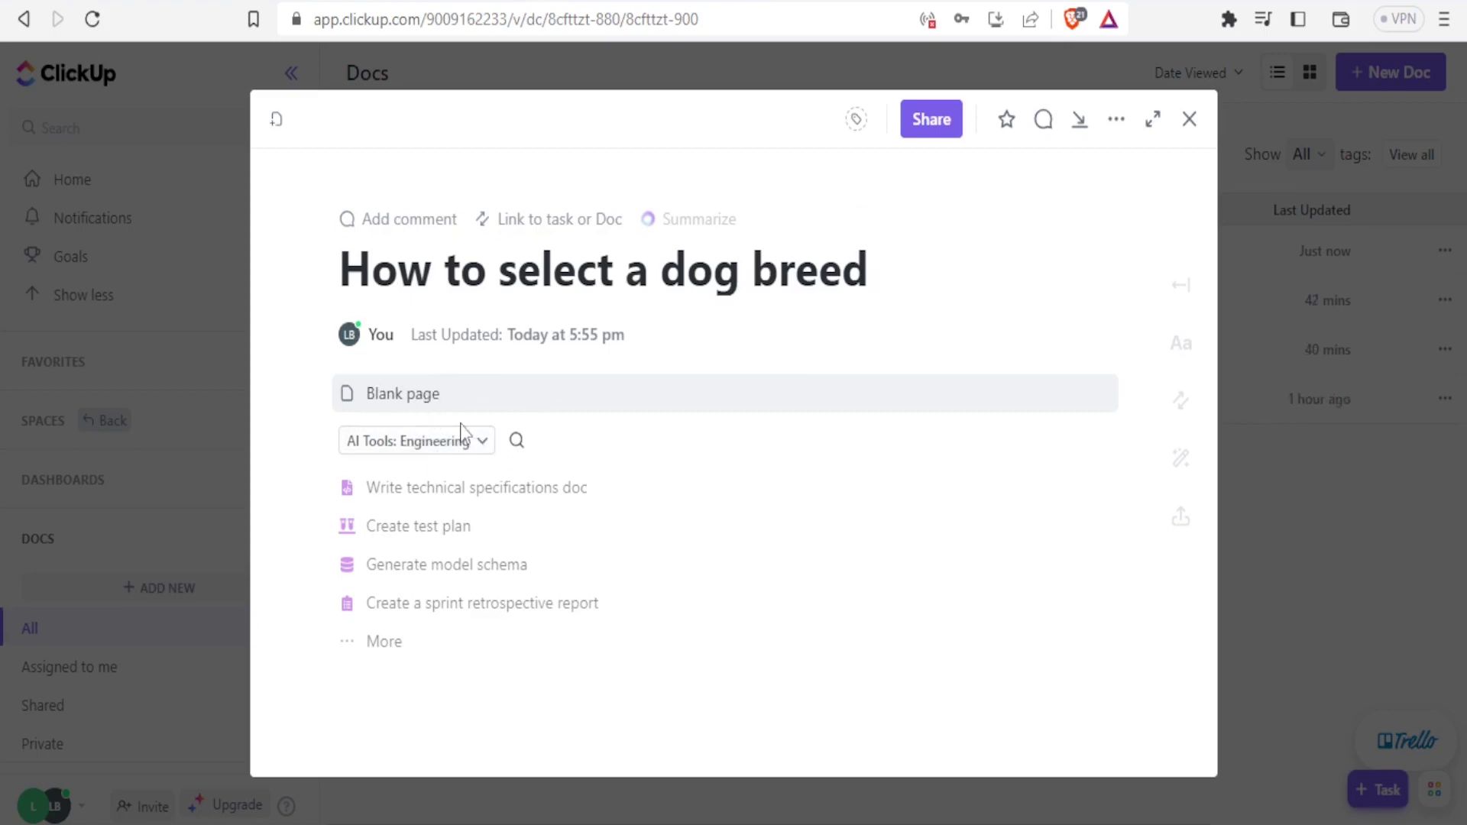
pyautogui.click(483, 443)
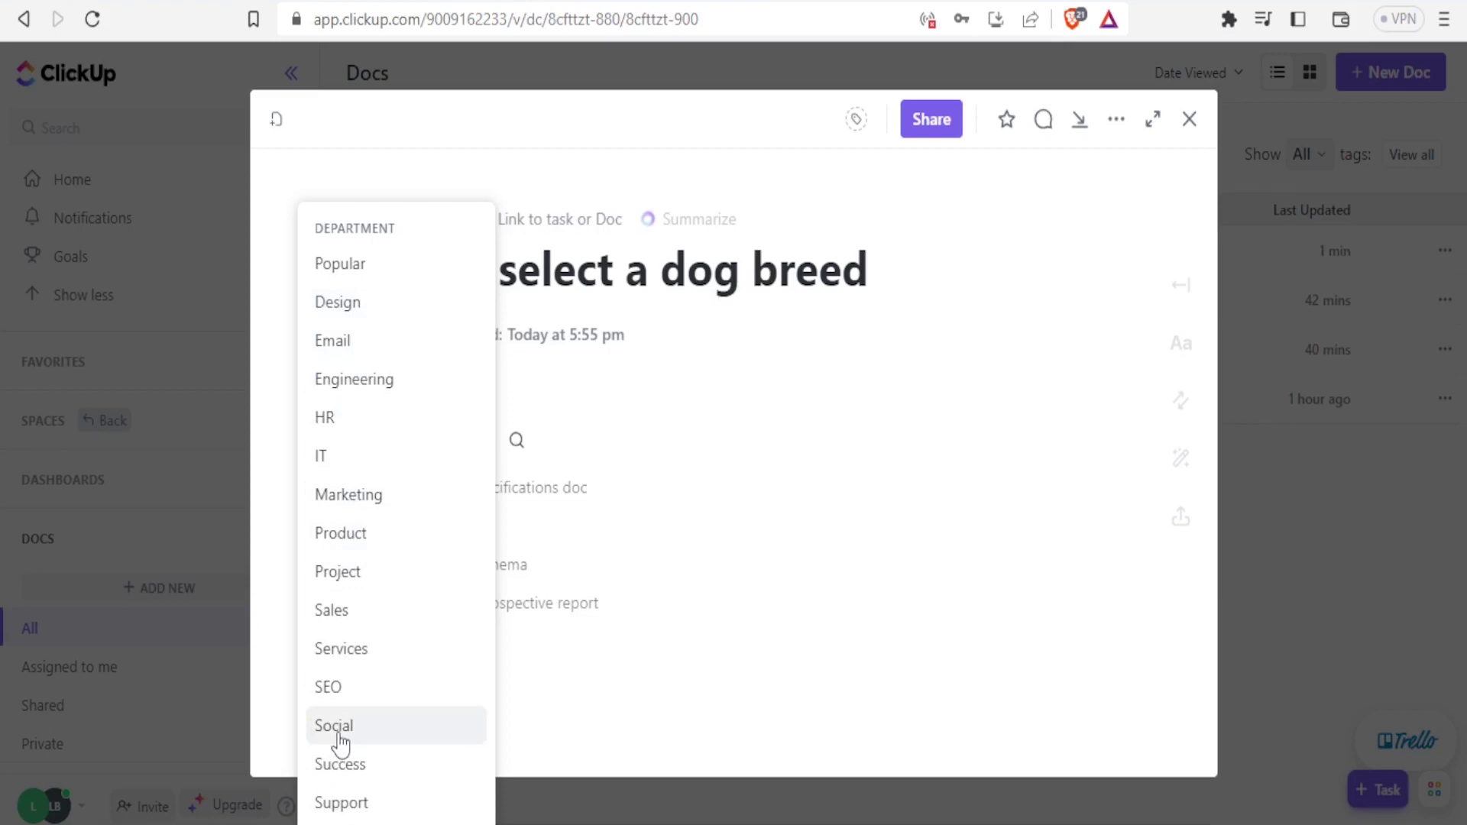
pyautogui.click(334, 726)
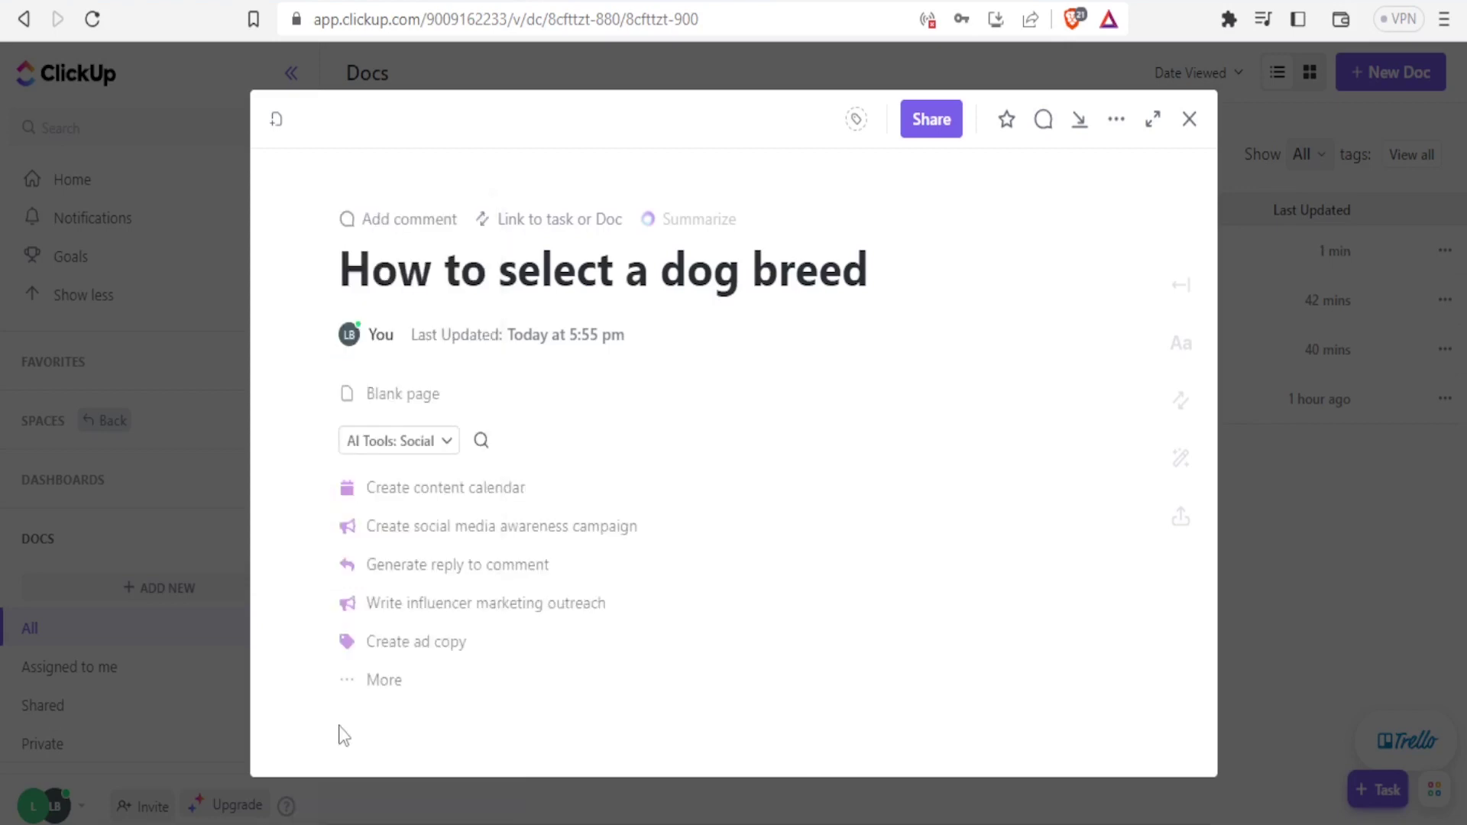
pyautogui.click(407, 395)
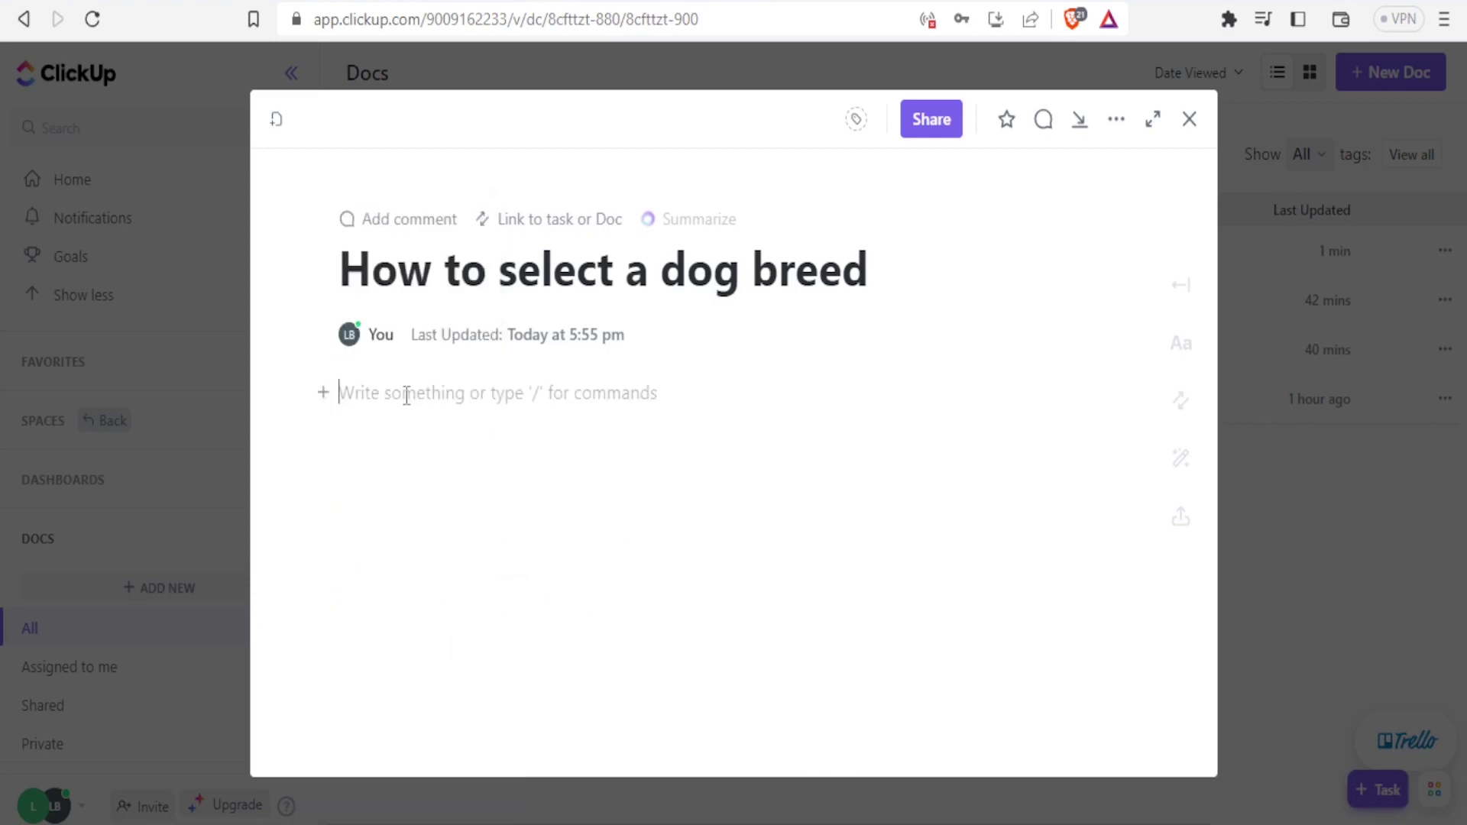
pyautogui.moveTo(340, 269); pyautogui.dragTo(868, 277)
pyautogui.click(868, 281)
pyautogui.click(525, 405)
pyautogui.write('Edit tiktok video')
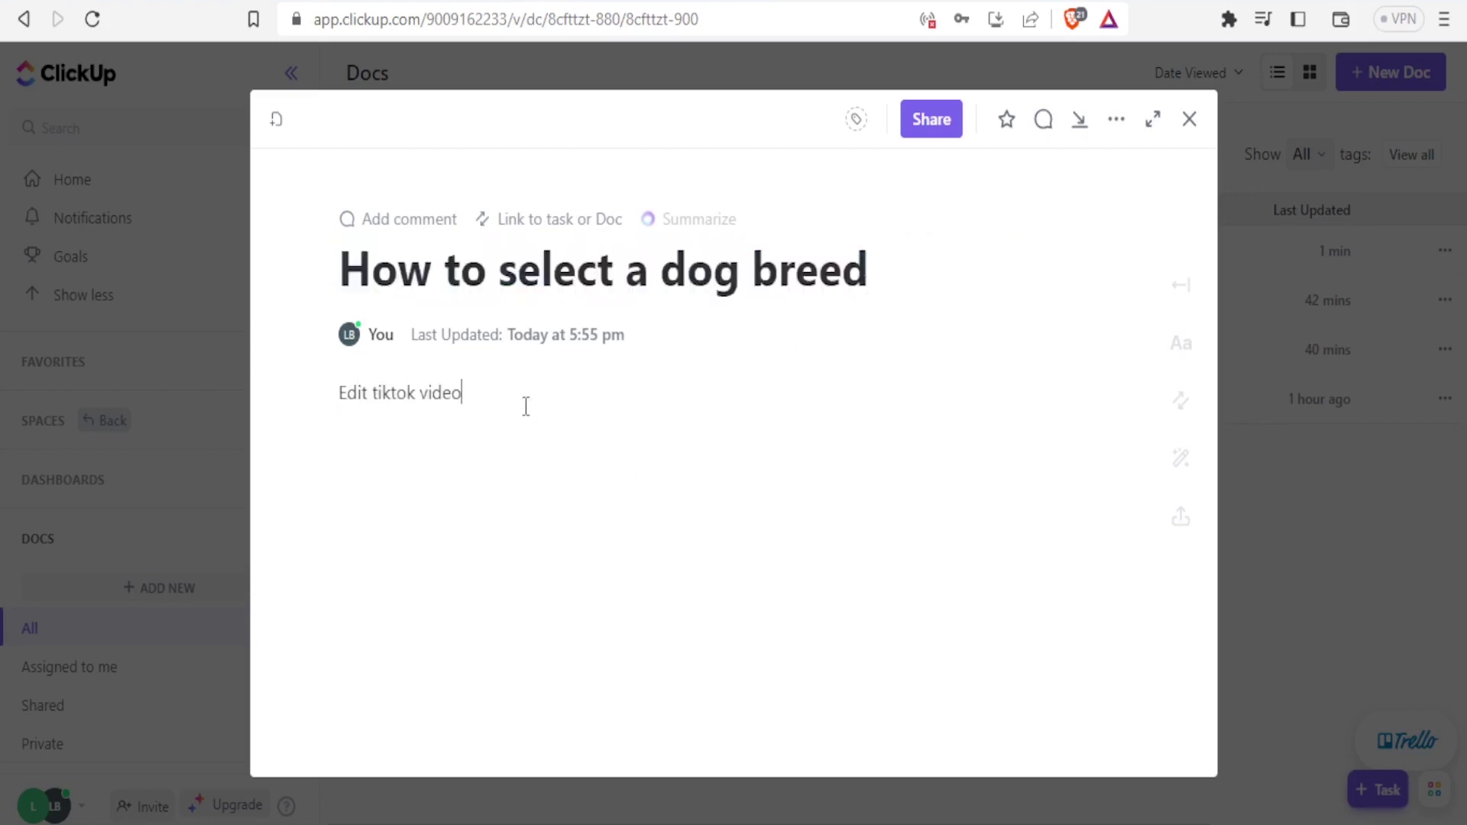
pyautogui.hotkey('ctrl', 'z')
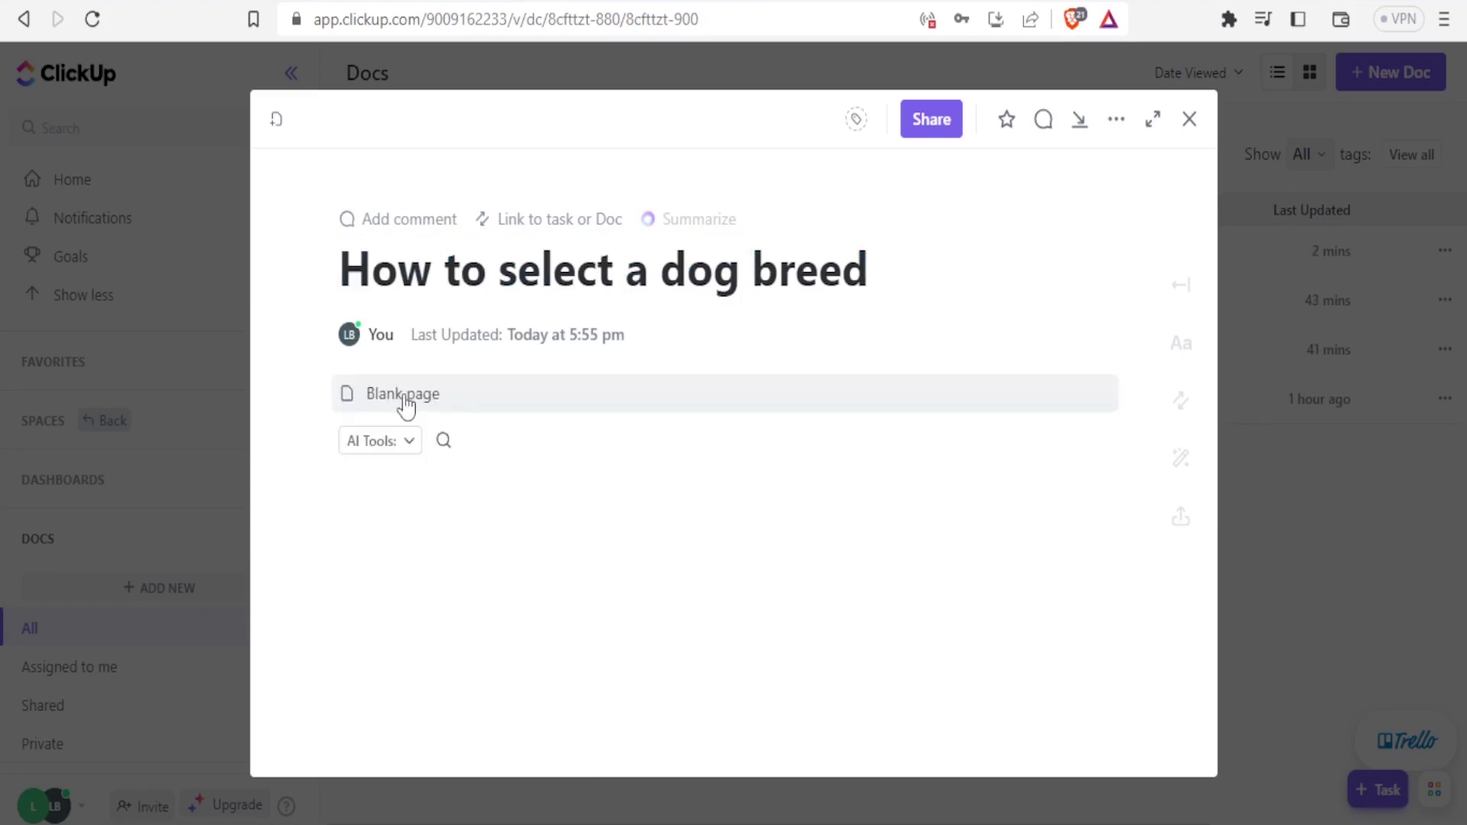
pyautogui.click(443, 441)
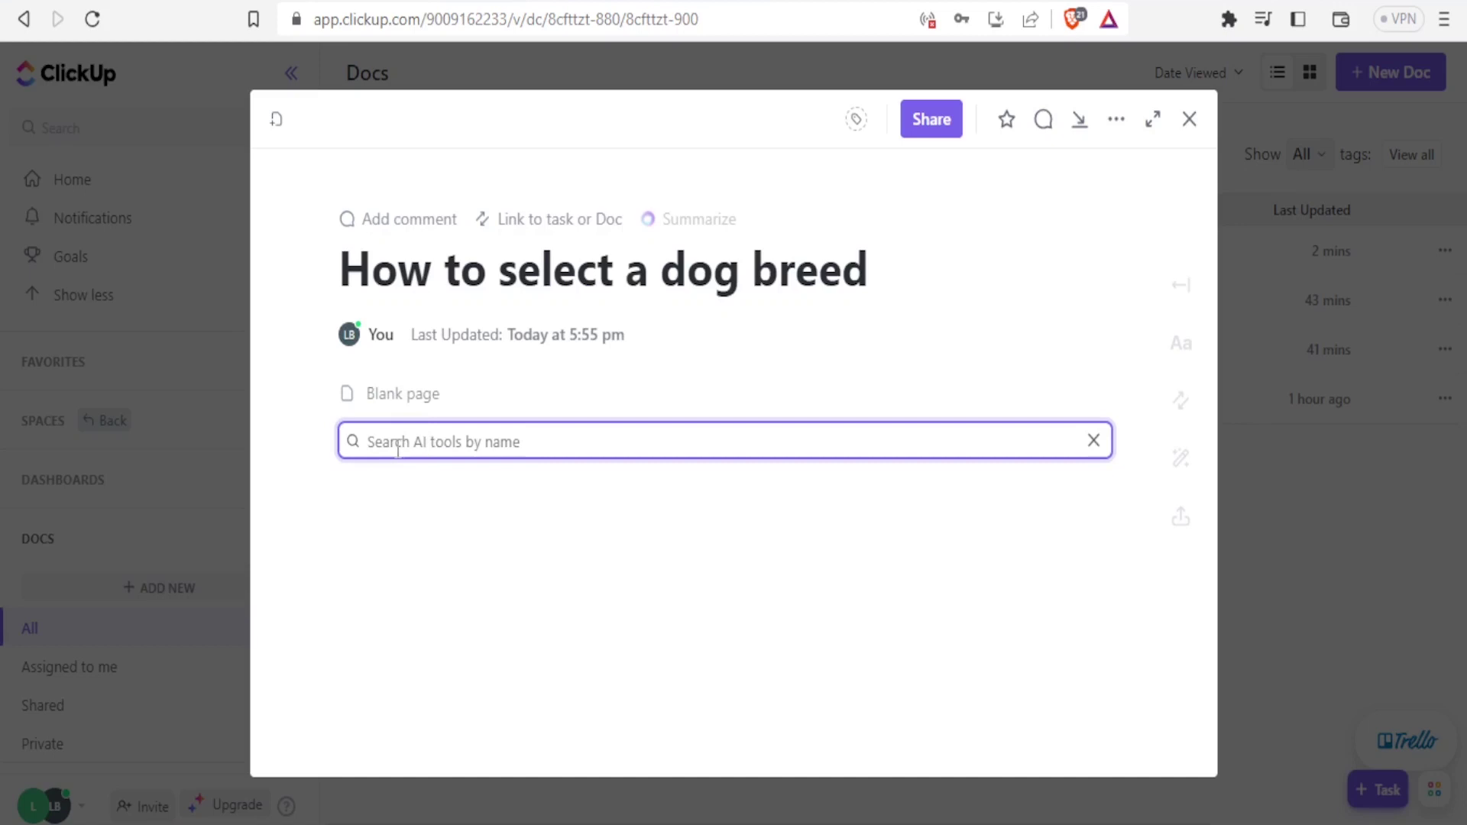
# Start Write with AI and paste 'How to select a dog breed' as the talking point.
pyautogui.write('ai')
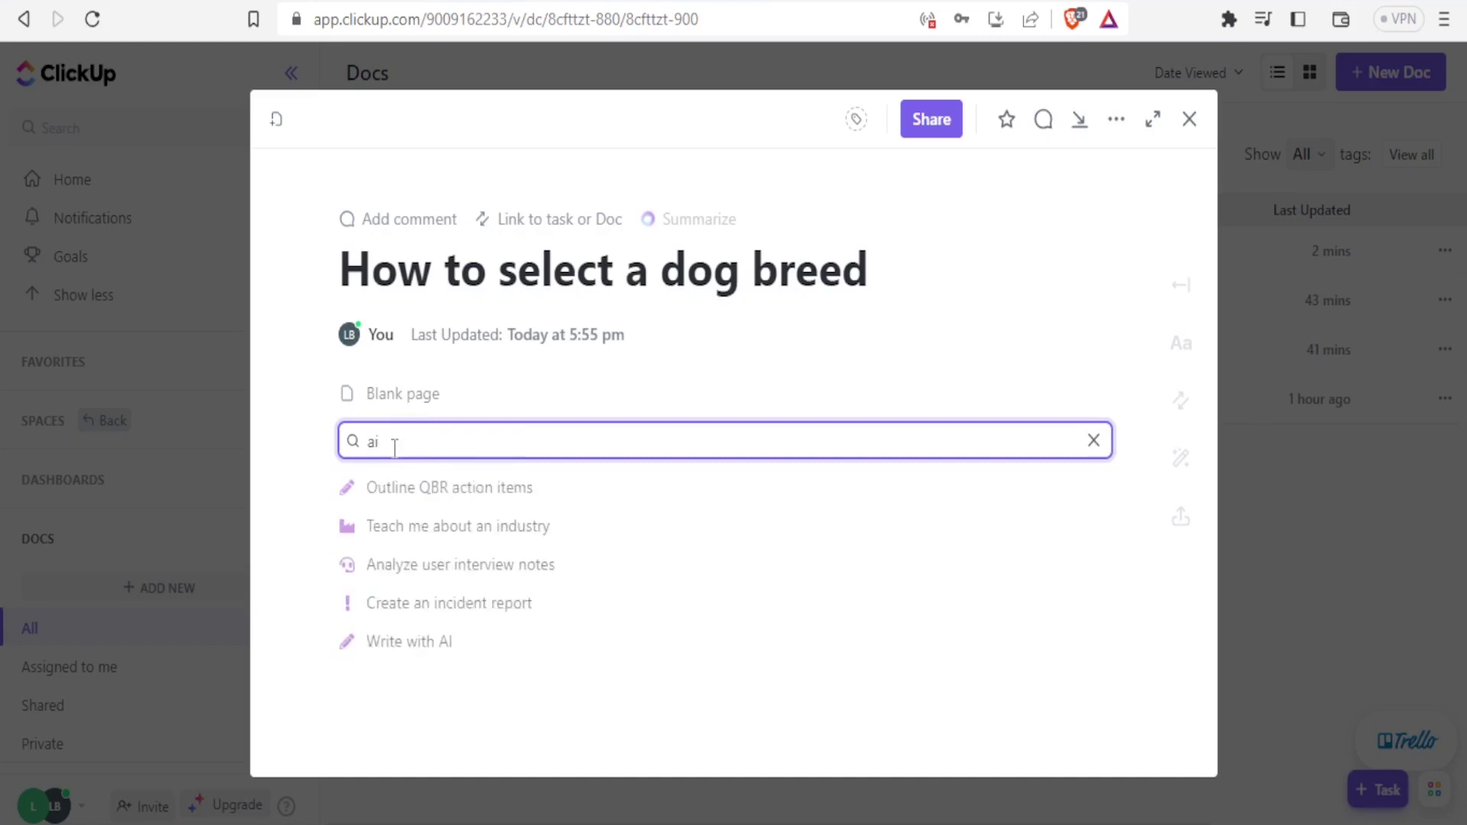
pyautogui.click(401, 650)
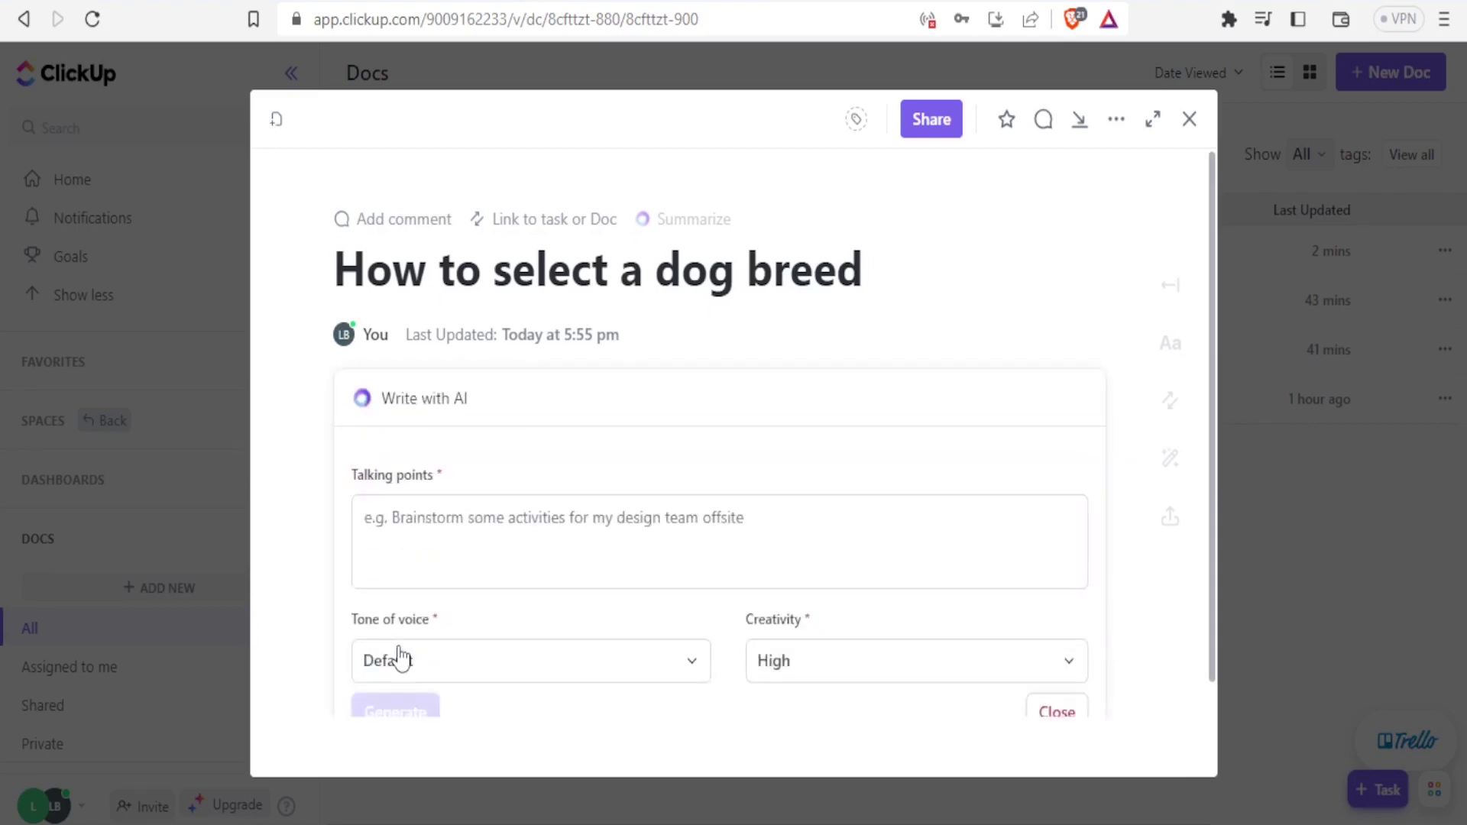
pyautogui.click(391, 526)
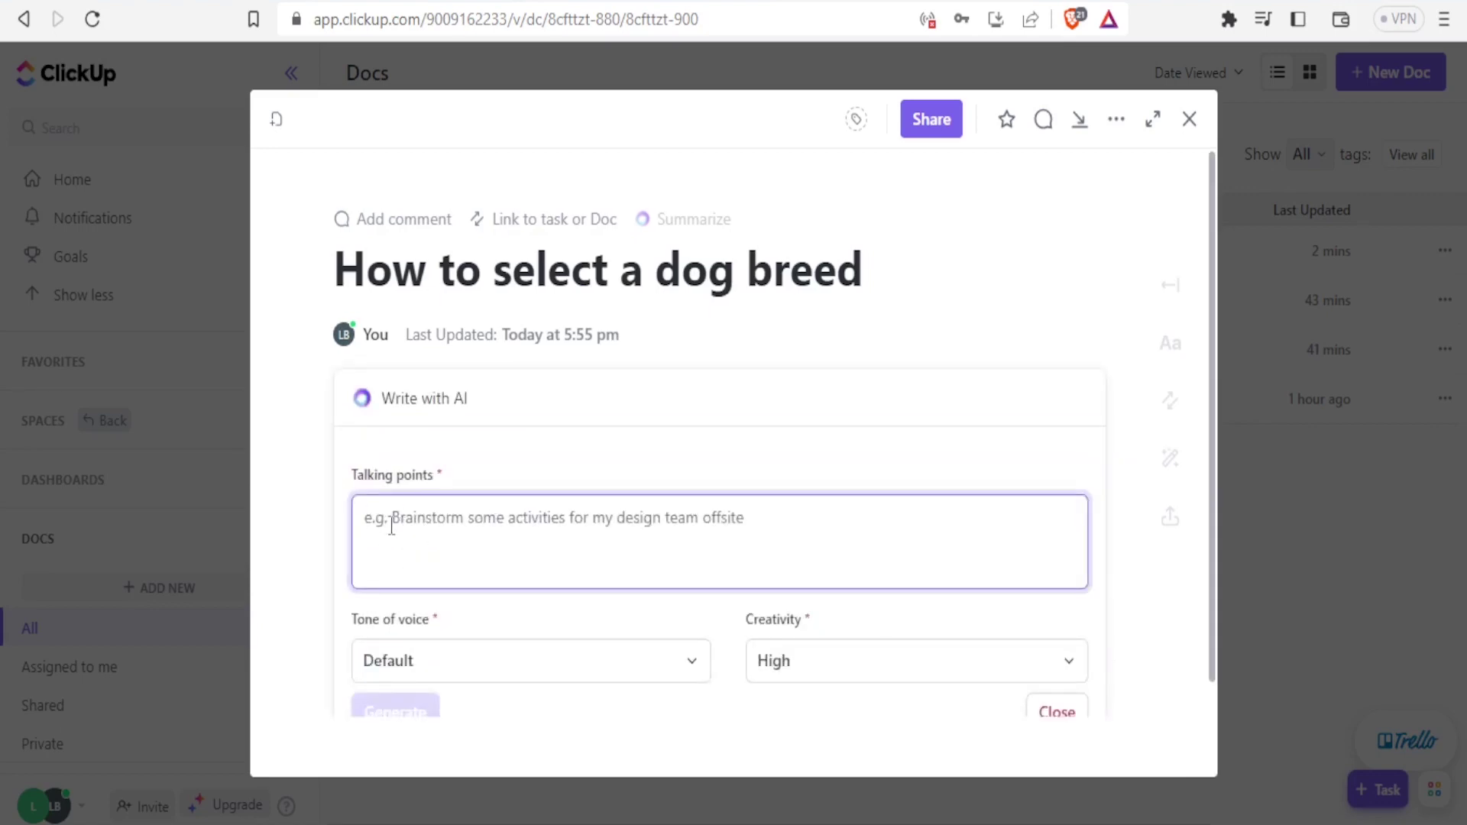
pyautogui.write('Edit tiktok video')
pyautogui.moveTo(862, 271); pyautogui.dragTo(333, 275)
pyautogui.hotkey('ctrl', 'c')
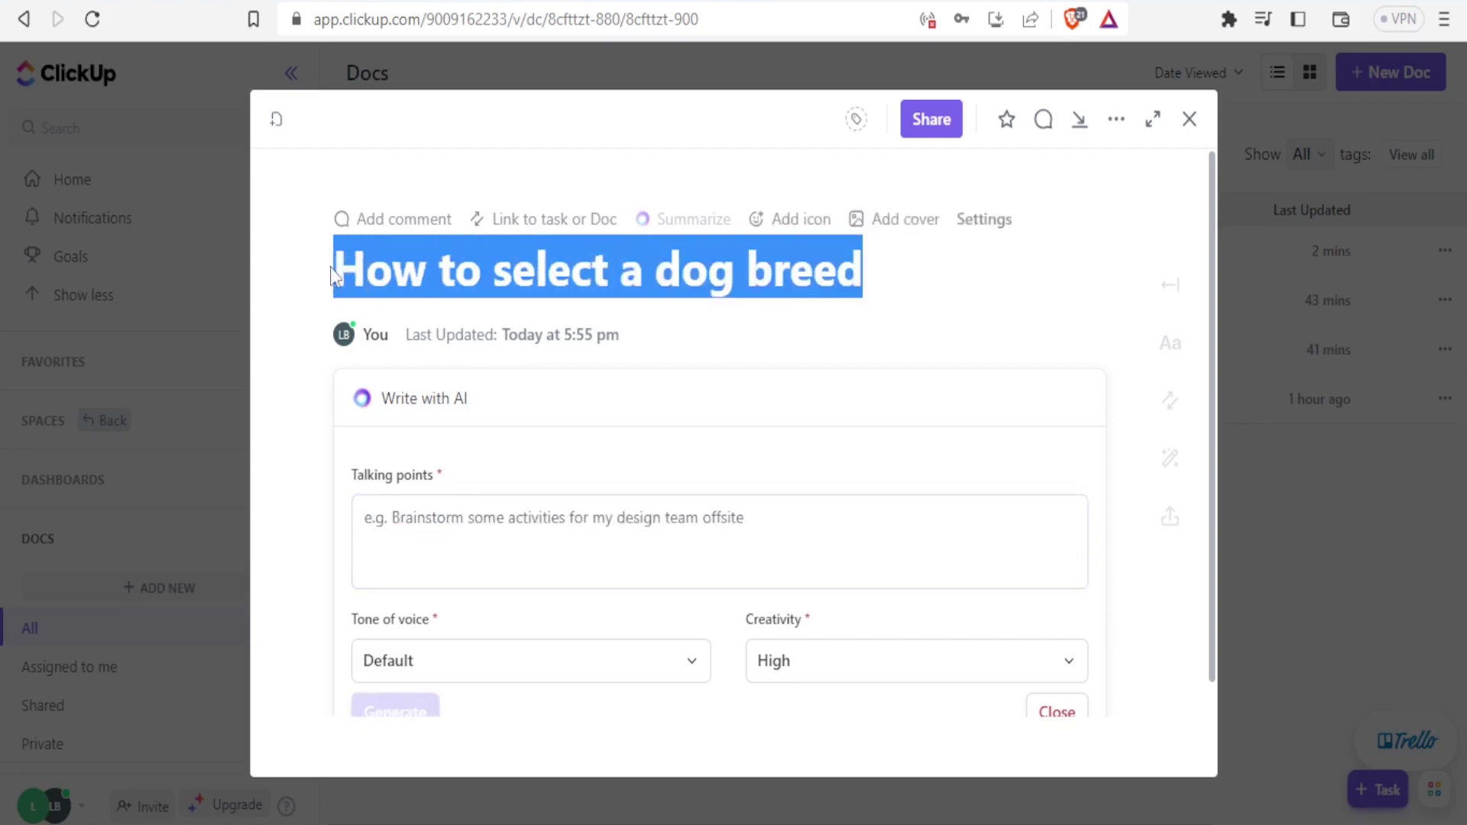
pyautogui.click(421, 531)
pyautogui.hotkey('ctrl', 'v')
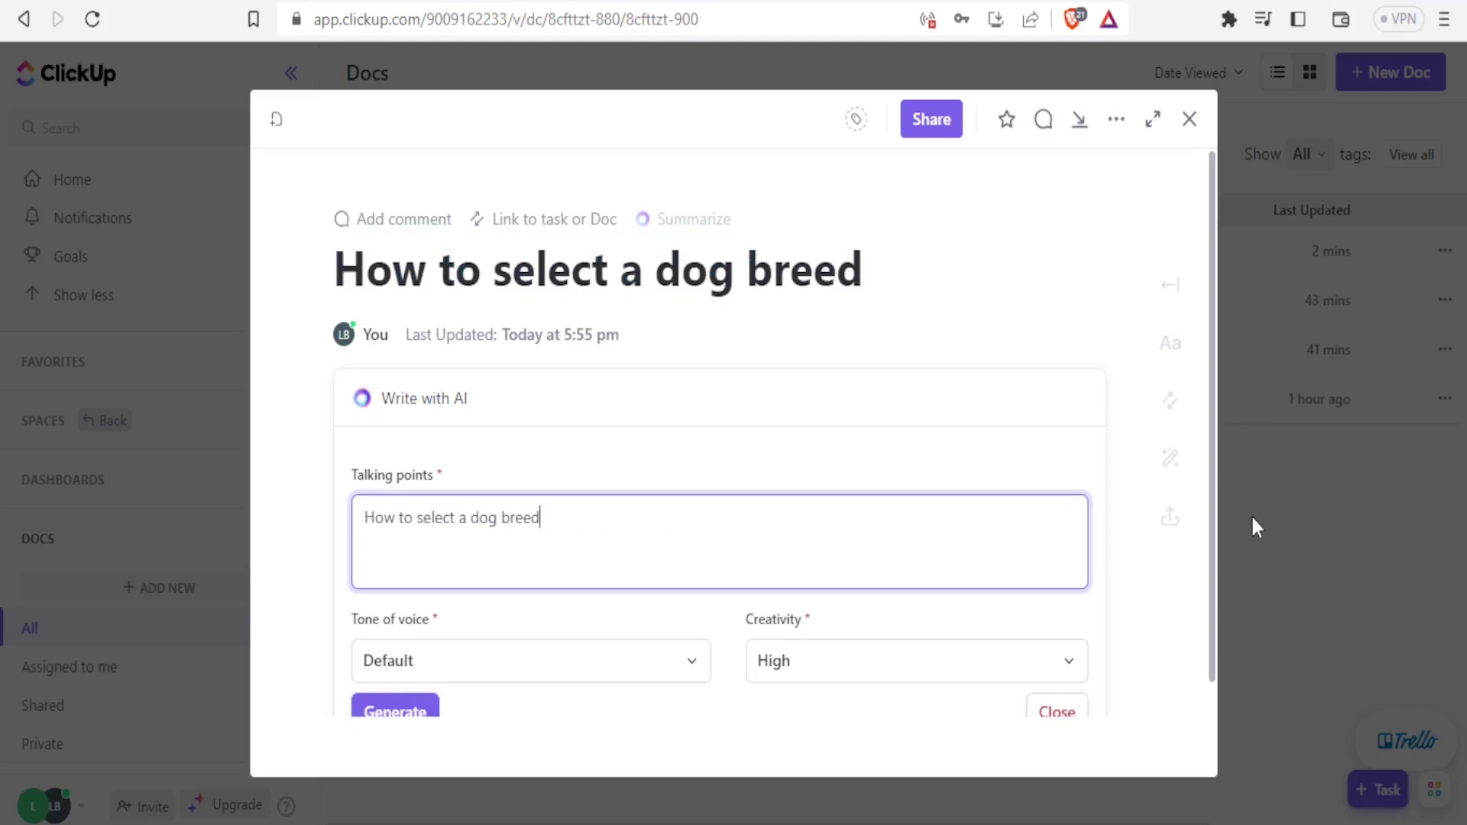
# Set the tone of voice to Professional and keep creativity at High.
pyautogui.moveTo(1209, 442); pyautogui.dragTo(1213, 532)
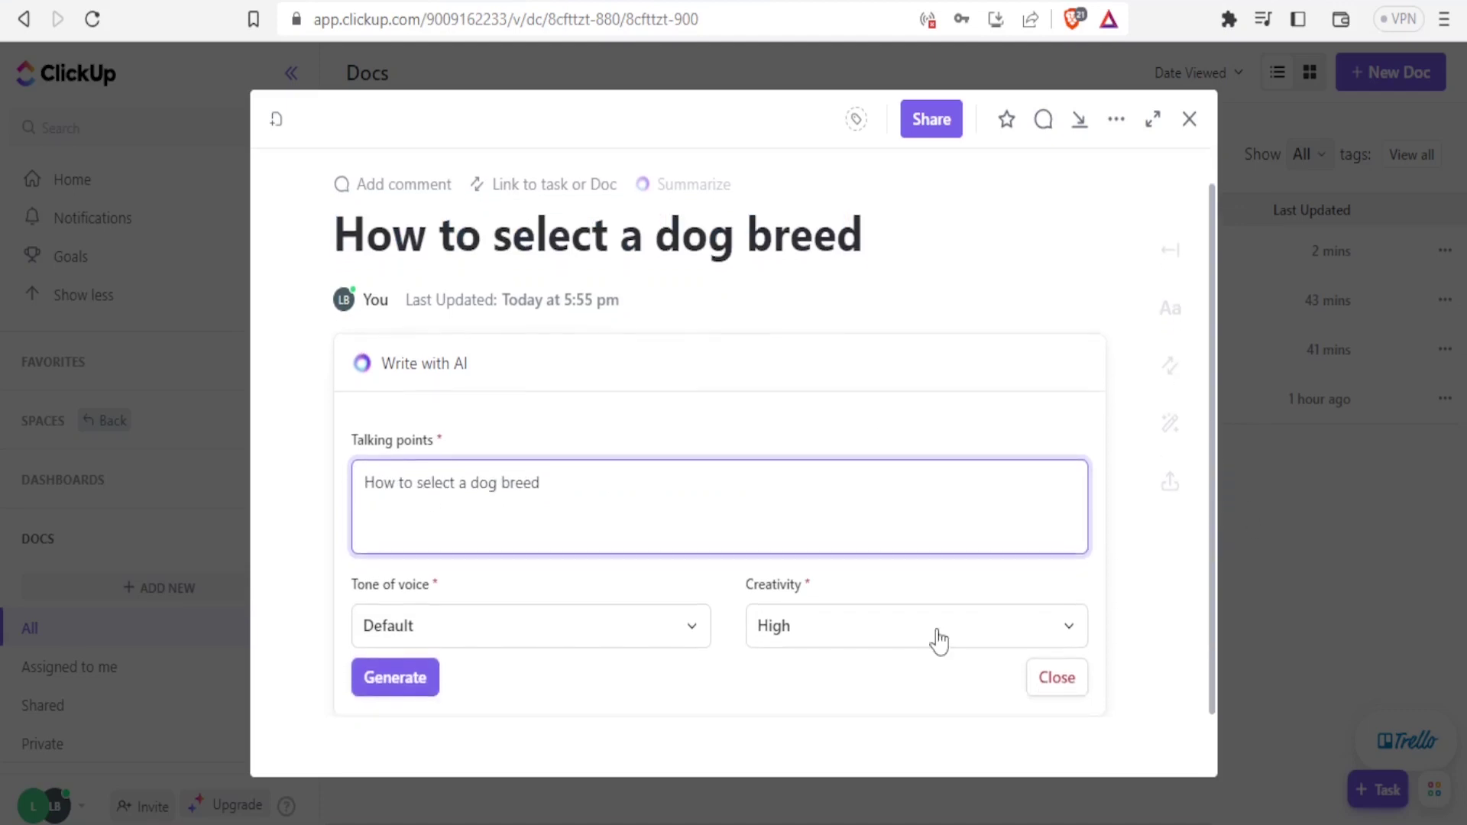
pyautogui.click(700, 633)
pyautogui.click(700, 632)
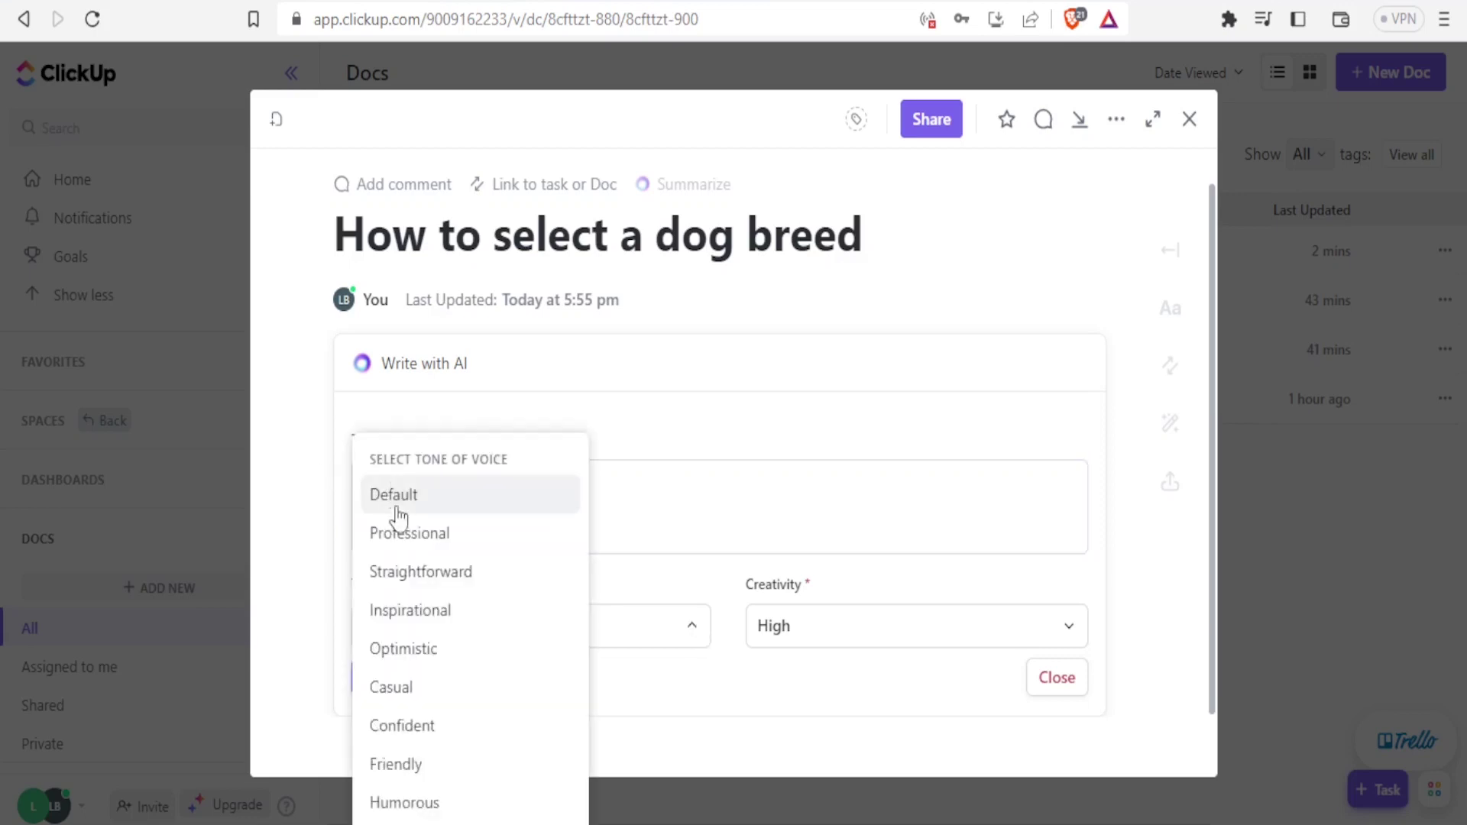
pyautogui.click(397, 534)
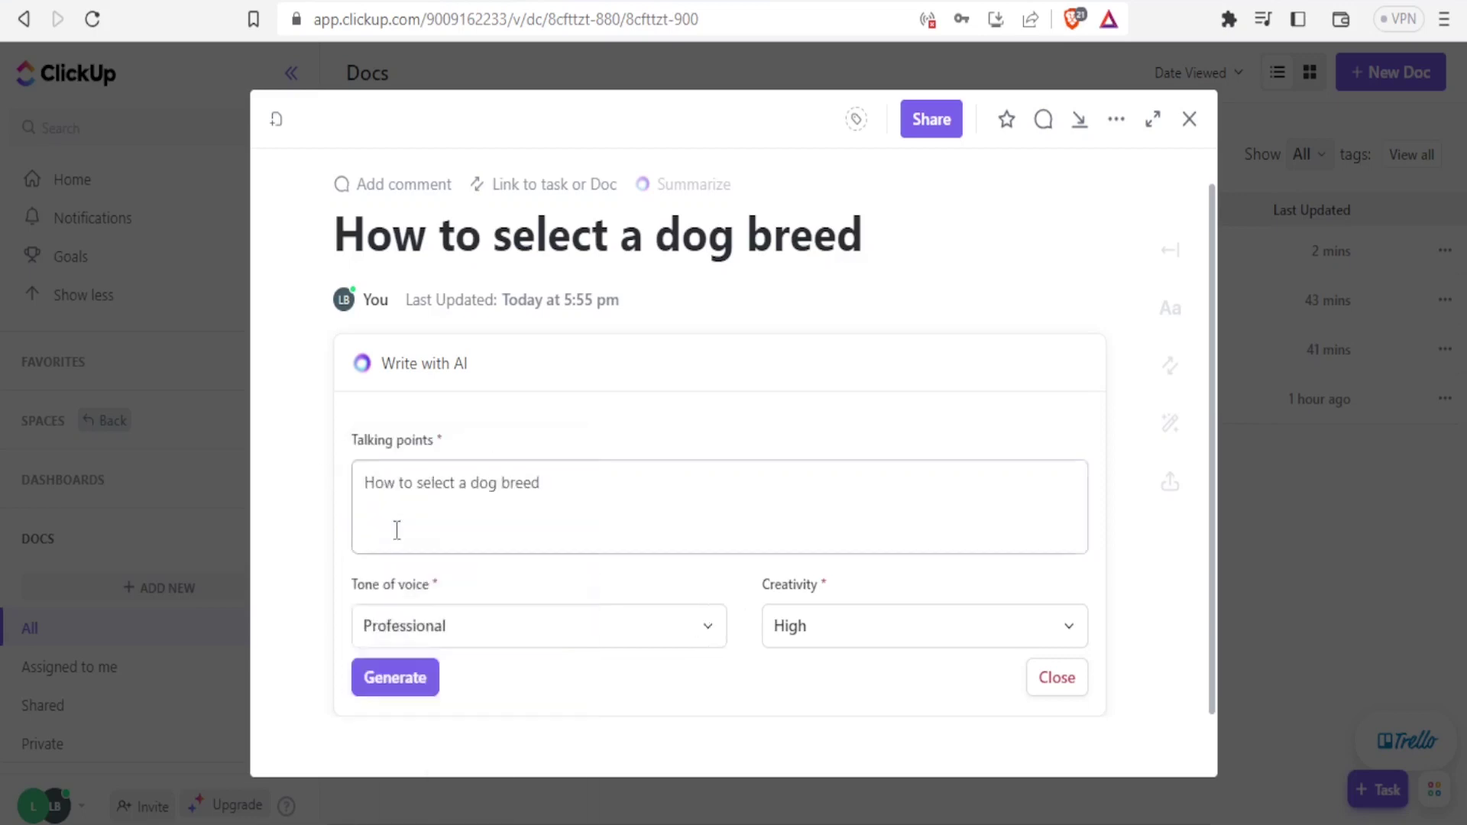
pyautogui.click(1067, 628)
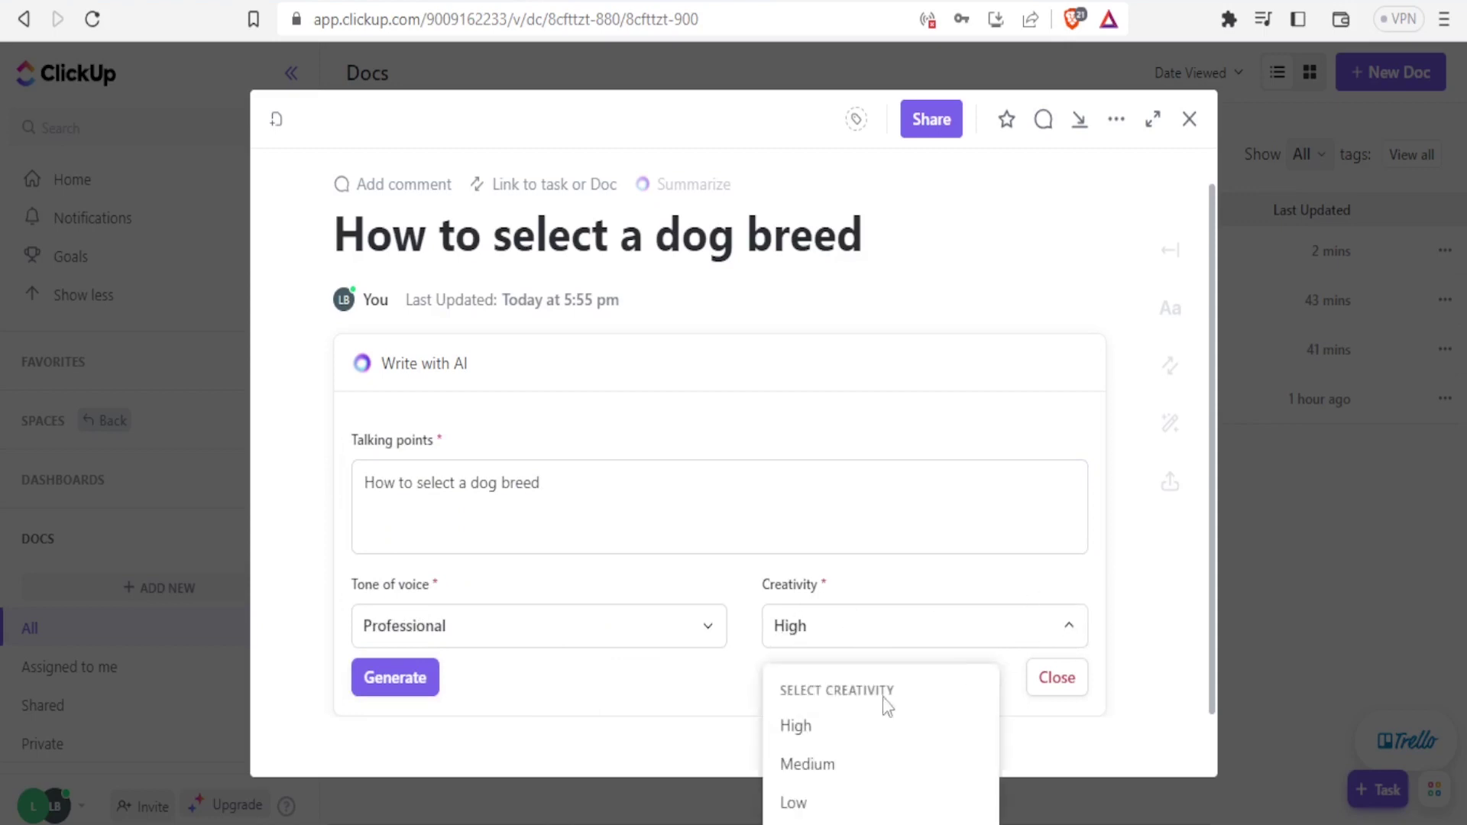
pyautogui.click(830, 740)
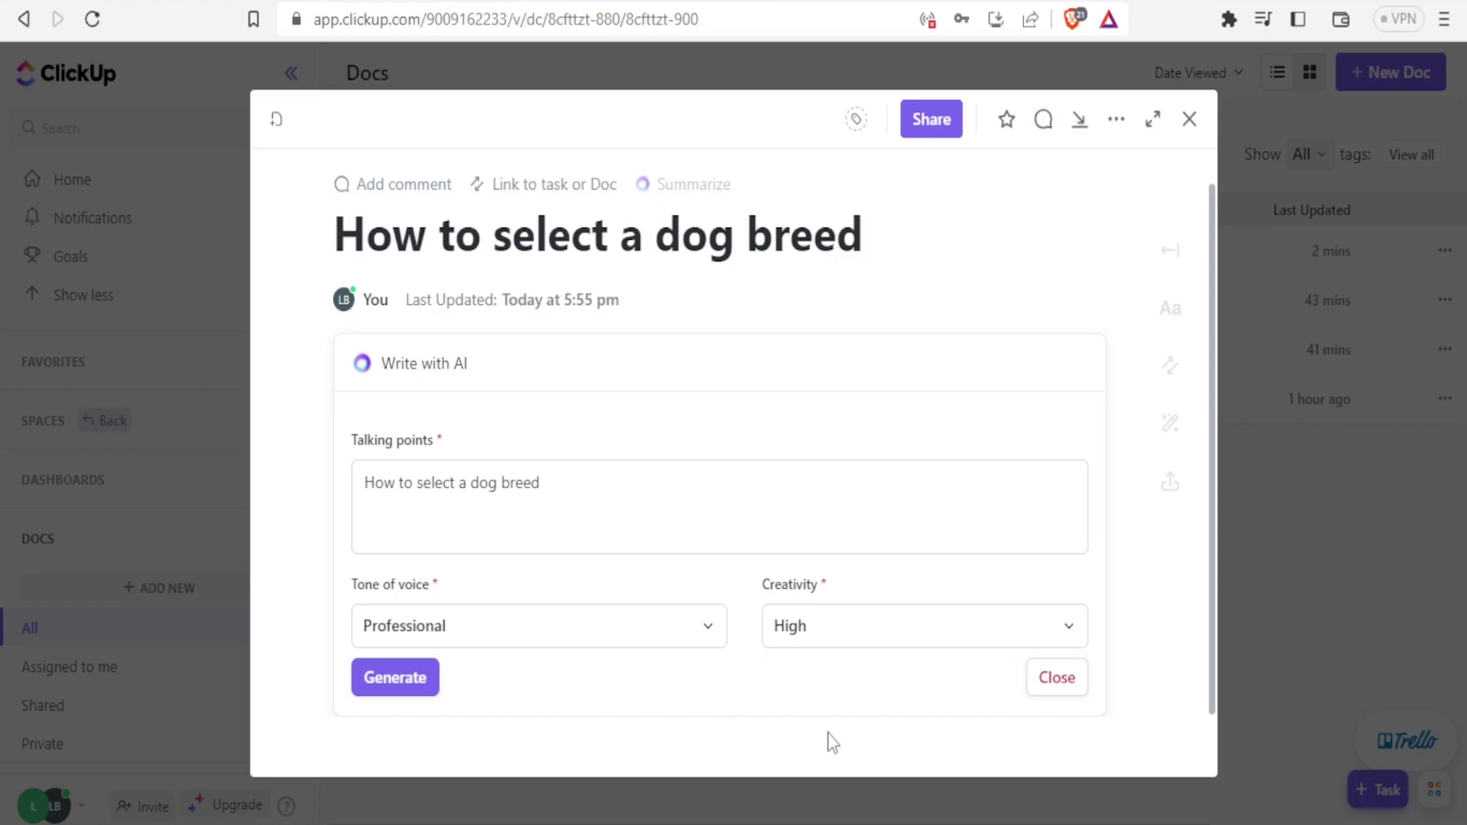
# Generate the AI article on choosing a dog breed and review the text.
pyautogui.click(405, 684)
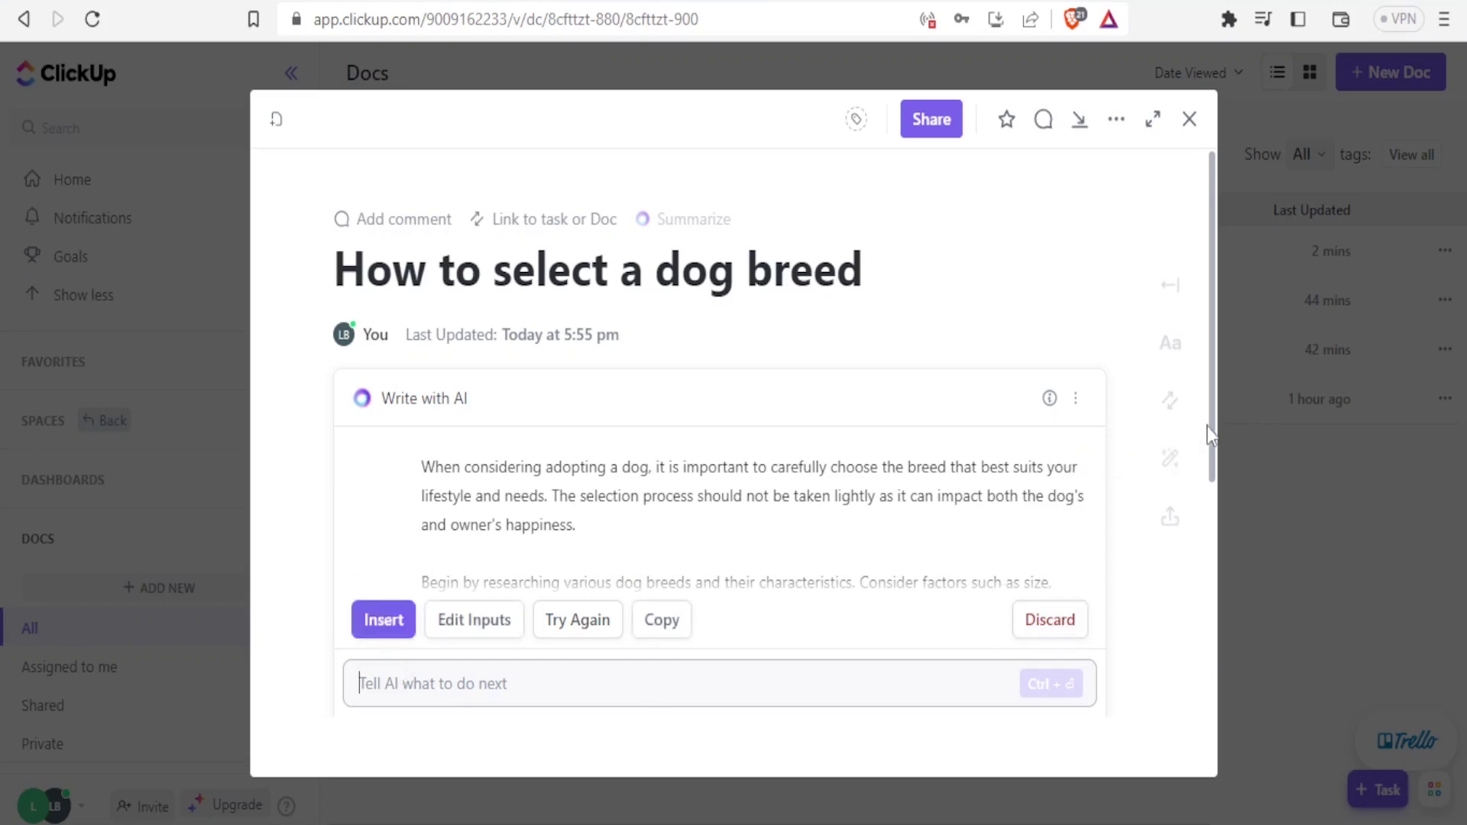
pyautogui.scroll(-2, 1212, 441)
pyautogui.scroll(1, 1211, 516)
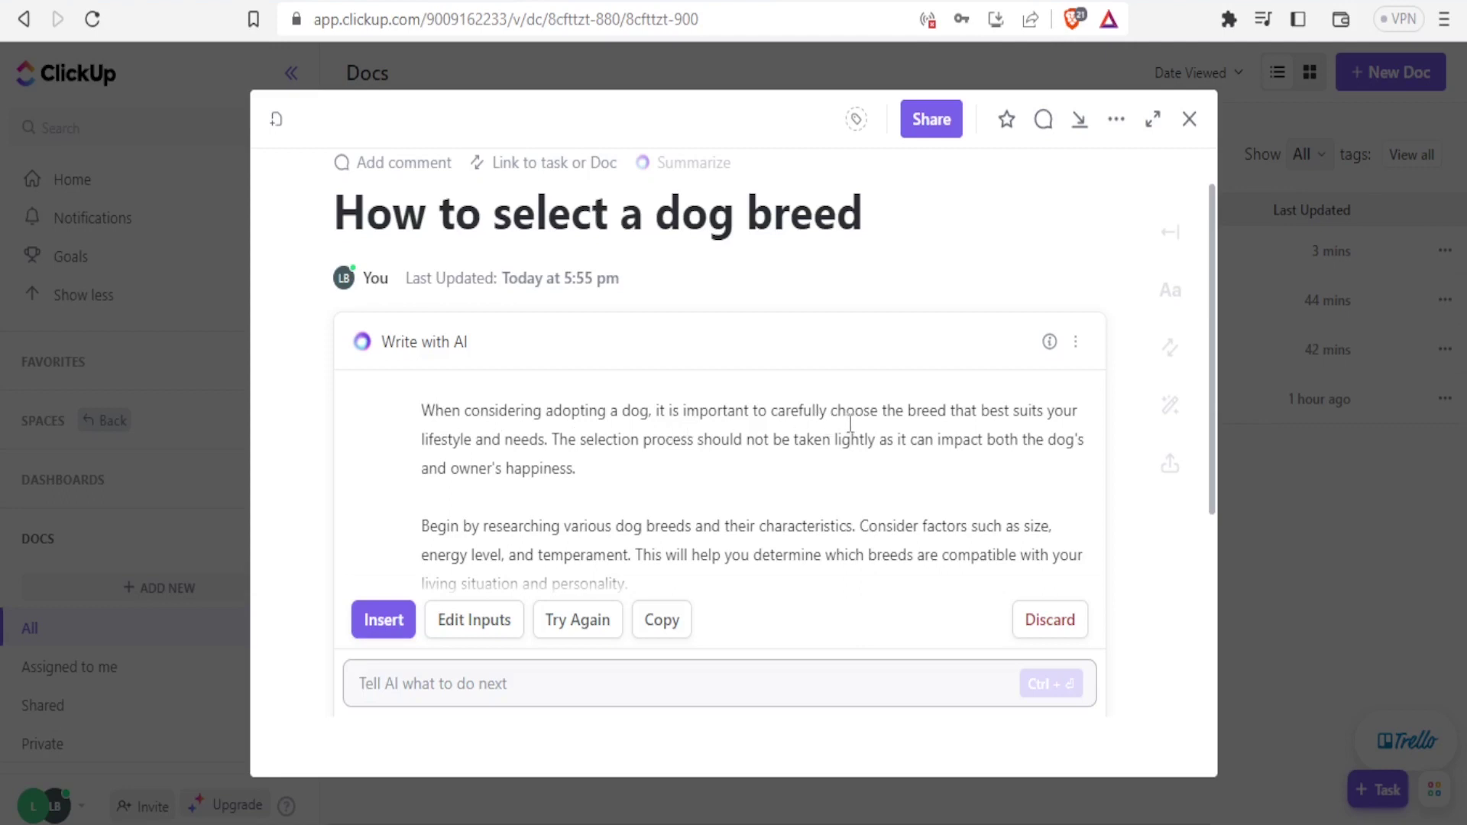
pyautogui.moveTo(831, 413); pyautogui.dragTo(573, 456)
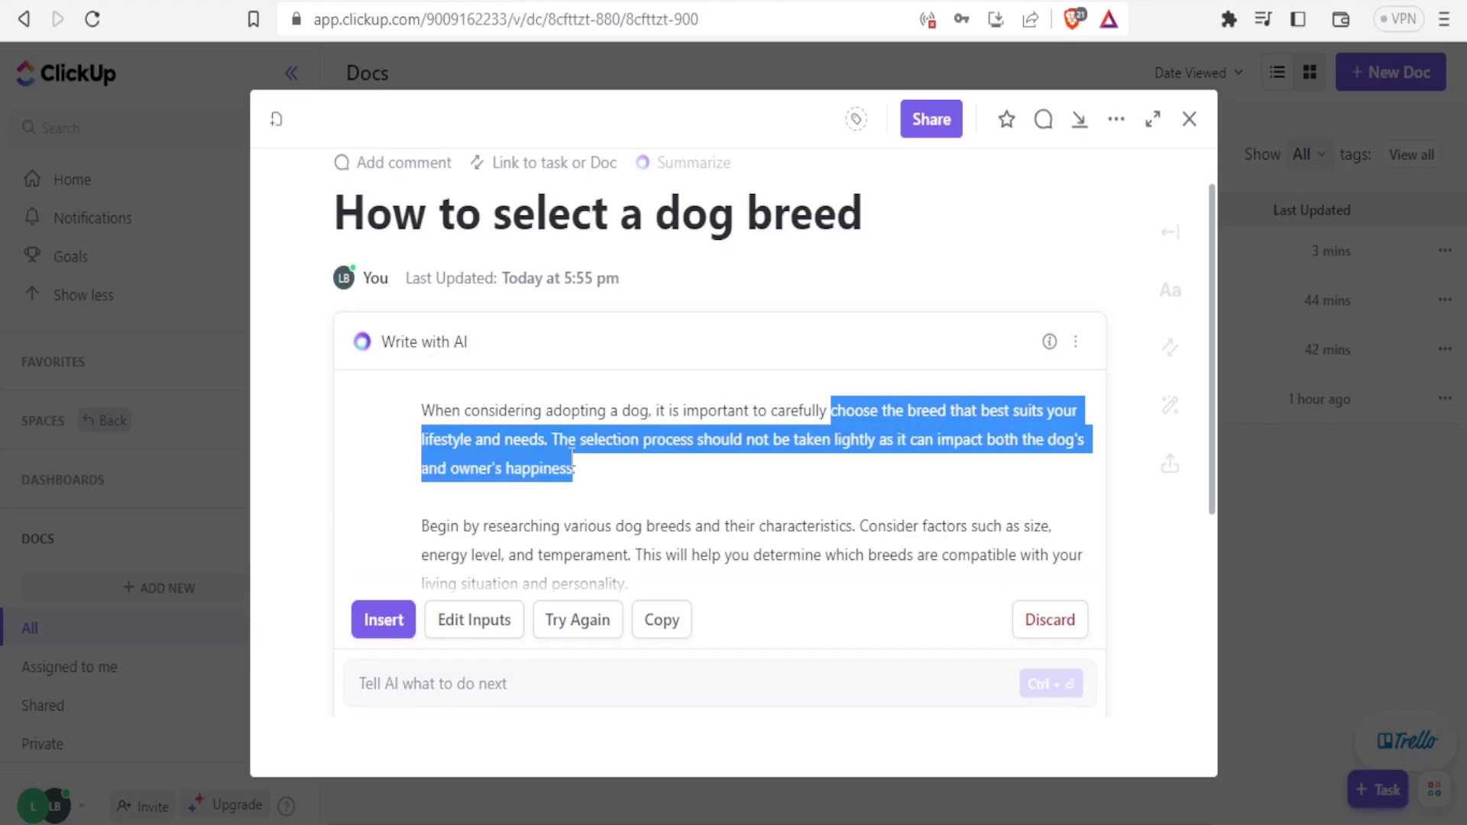
pyautogui.click(746, 495)
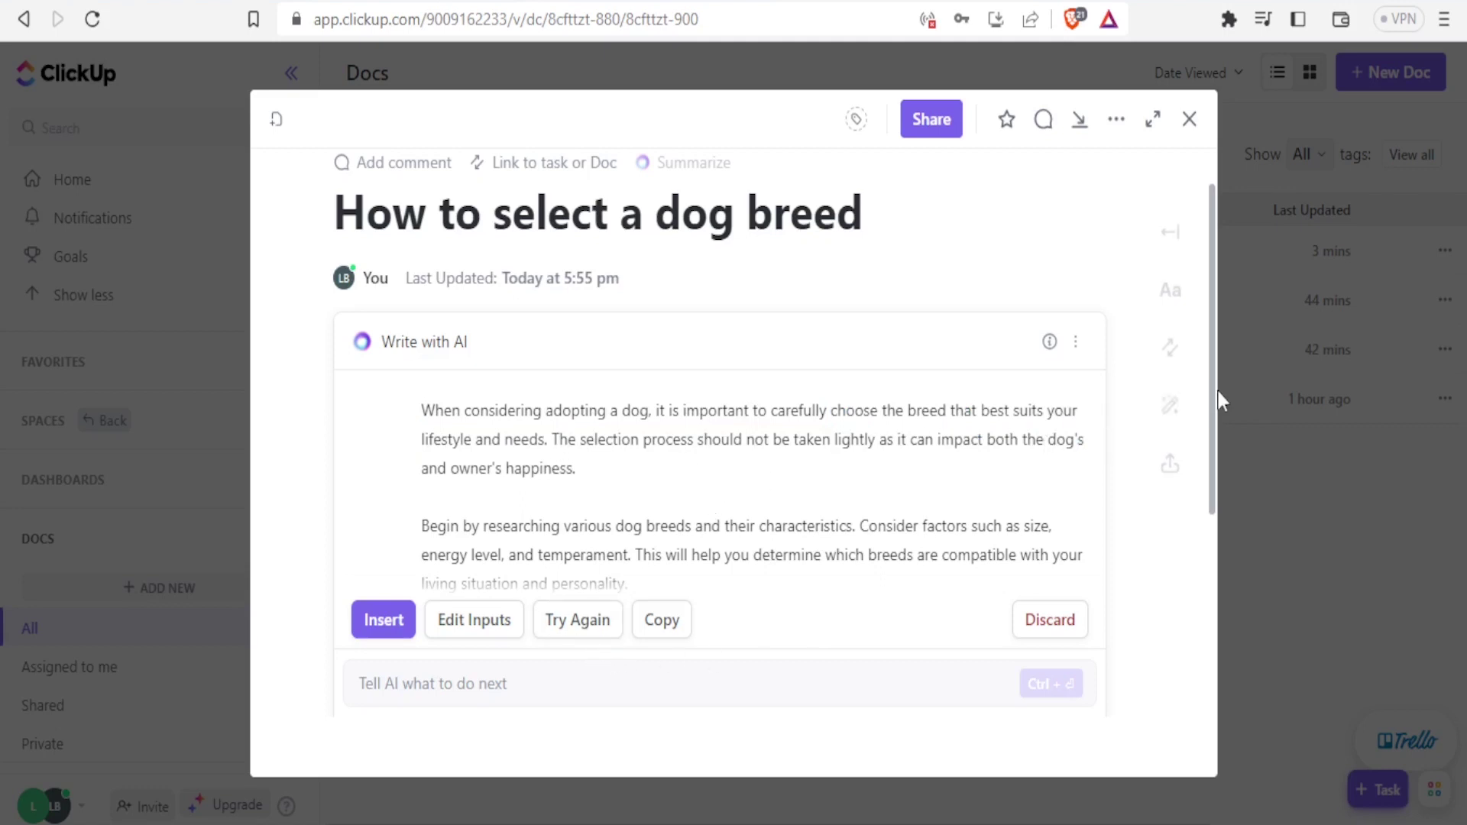
pyautogui.moveTo(1212, 403); pyautogui.dragTo(1216, 621)
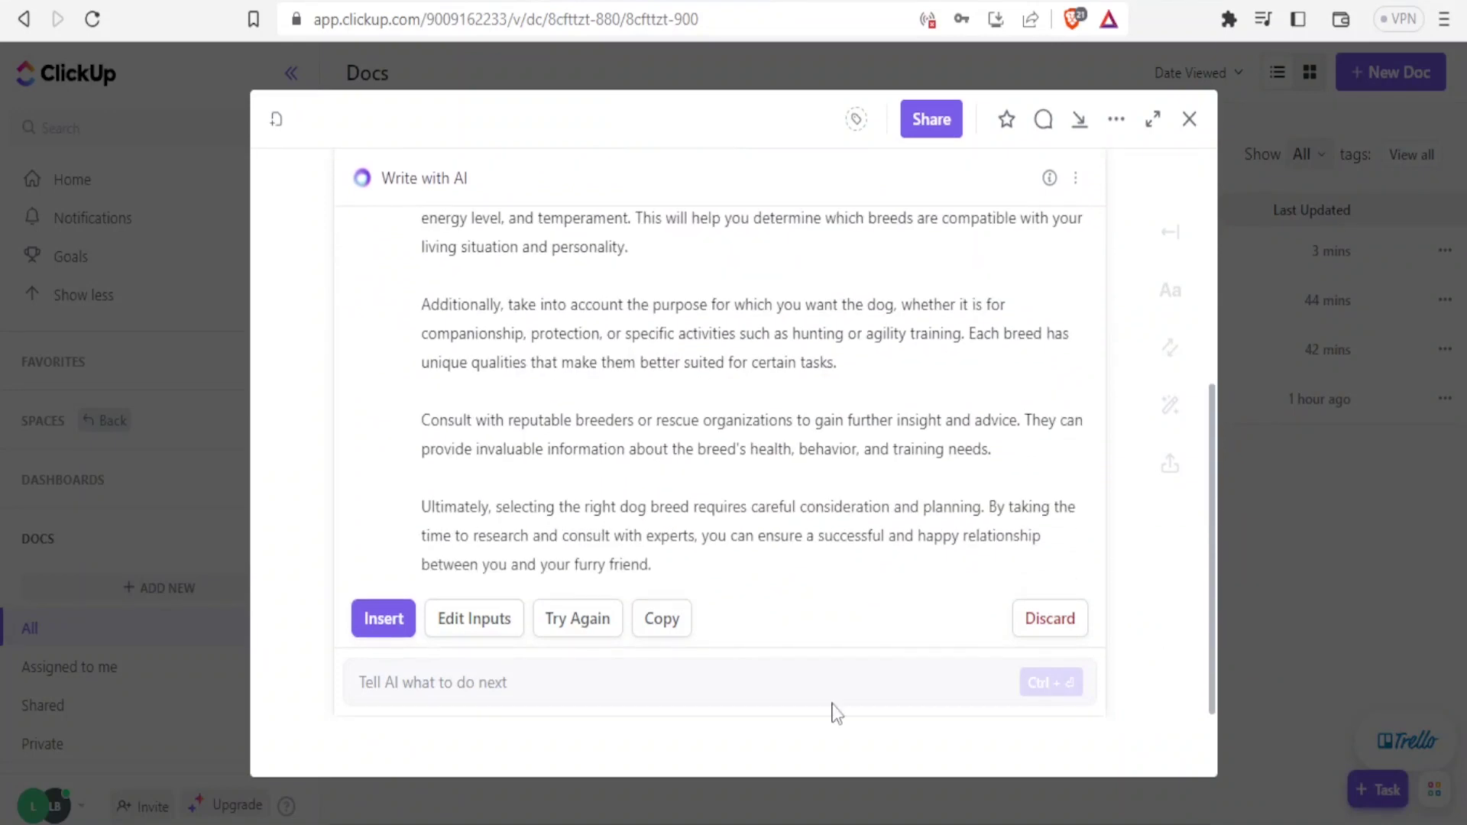
# Ask the AI to 'shorten the article above', insert the result, and close the doc.
pyautogui.click(478, 682)
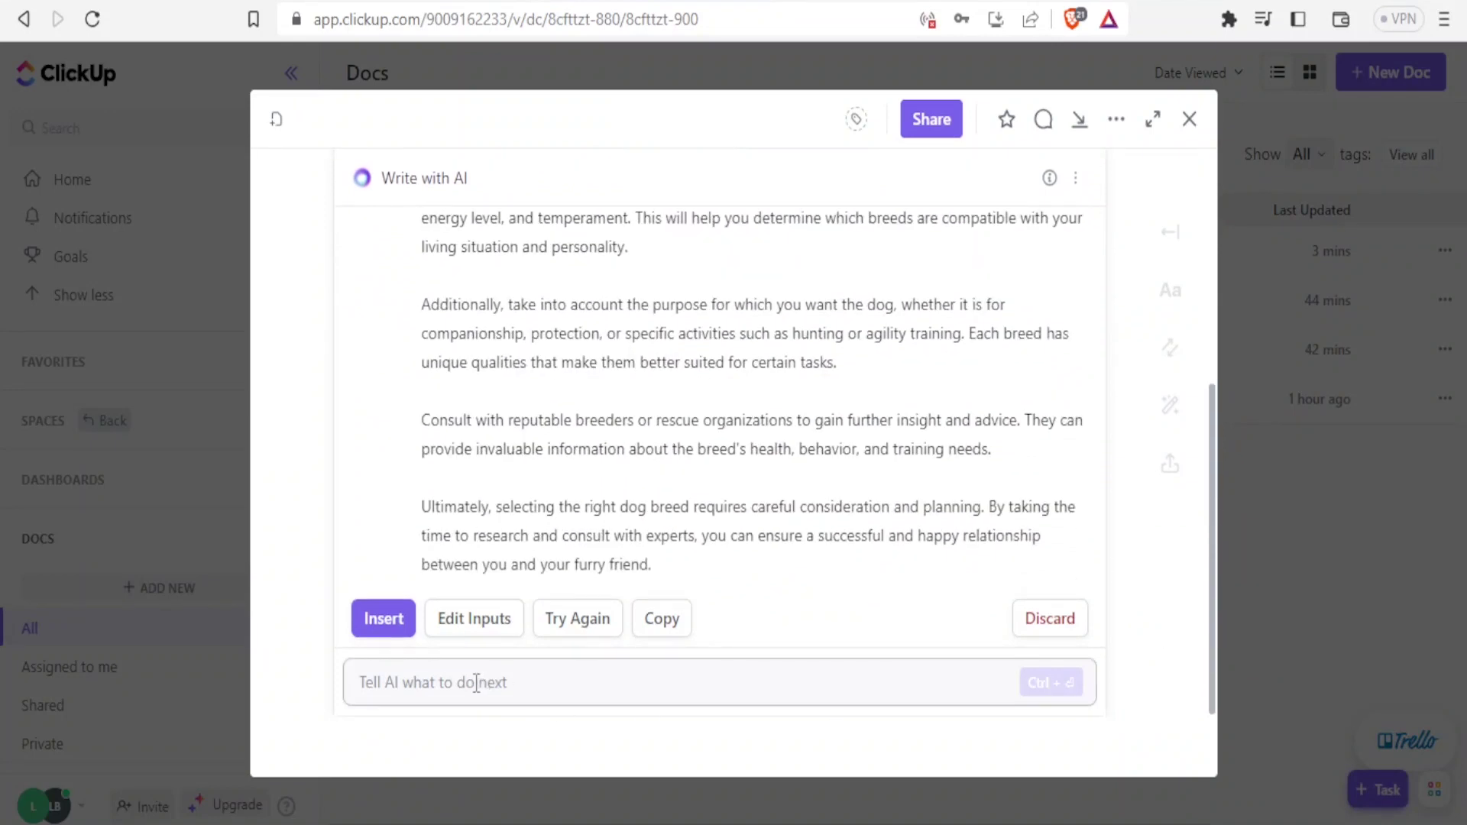
pyautogui.write('shorten th')
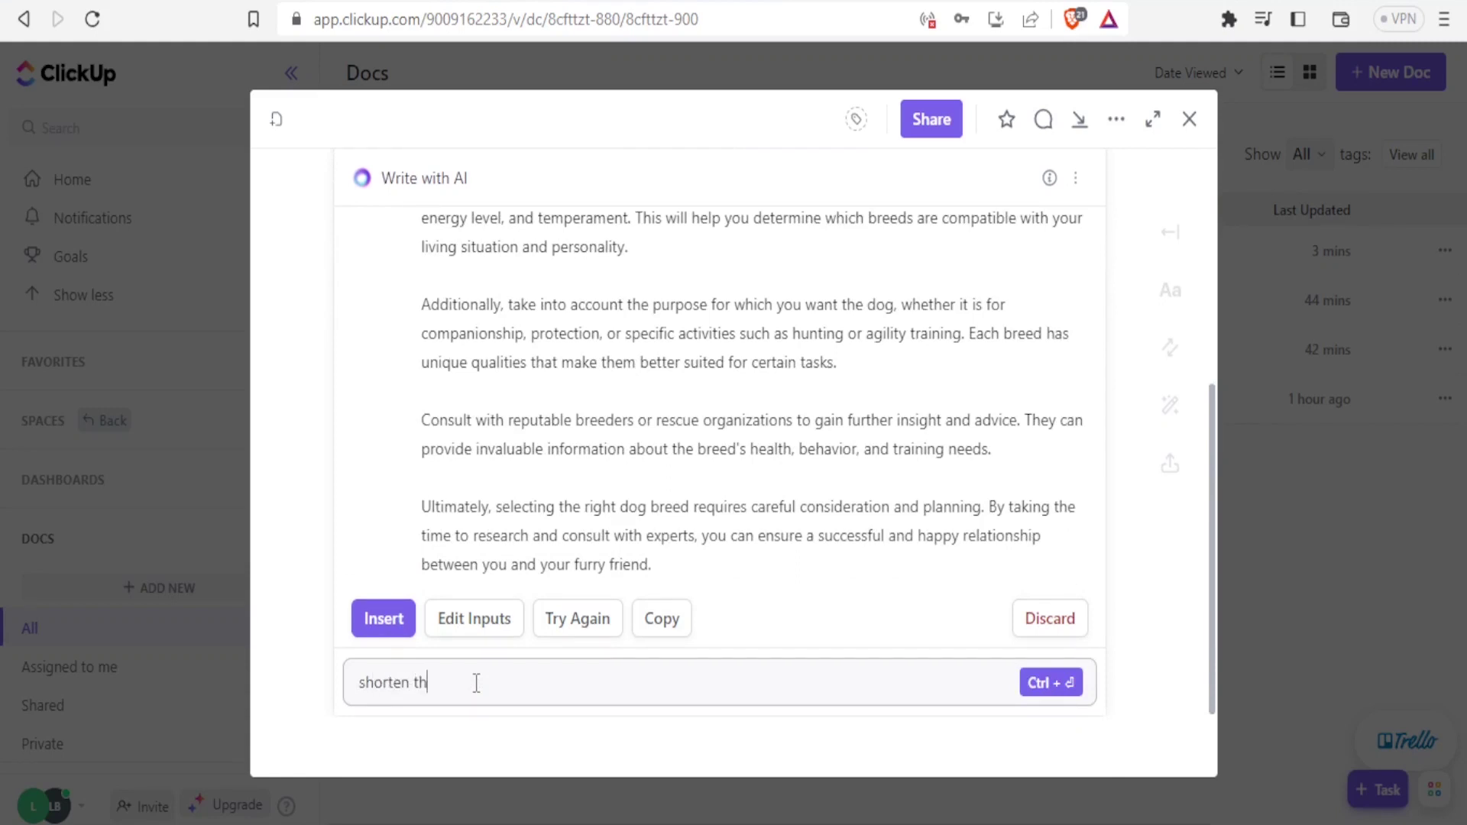
pyautogui.write('e article above')
pyautogui.hotkey('ctrl', 'Return')
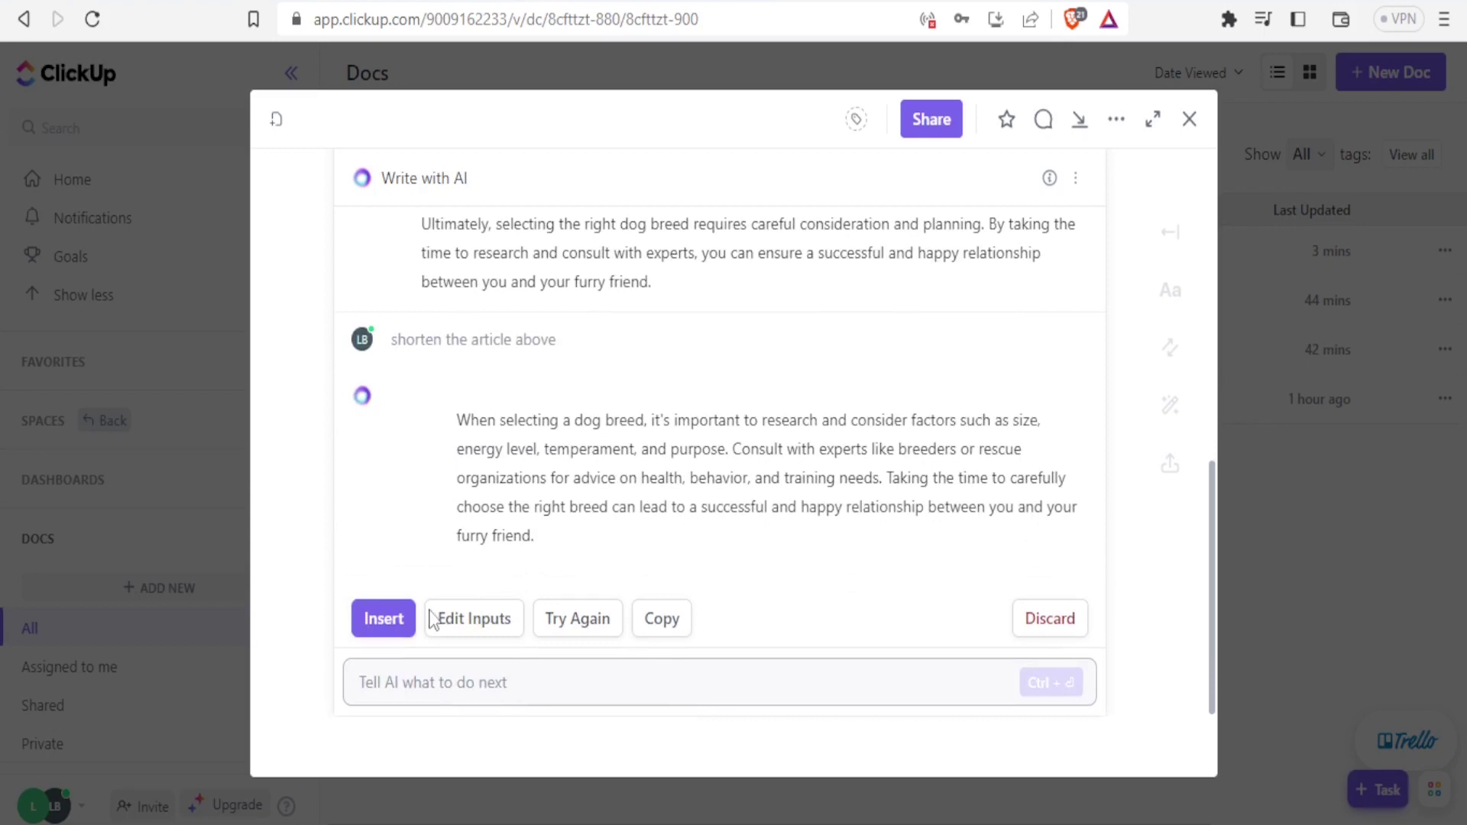
pyautogui.click(398, 620)
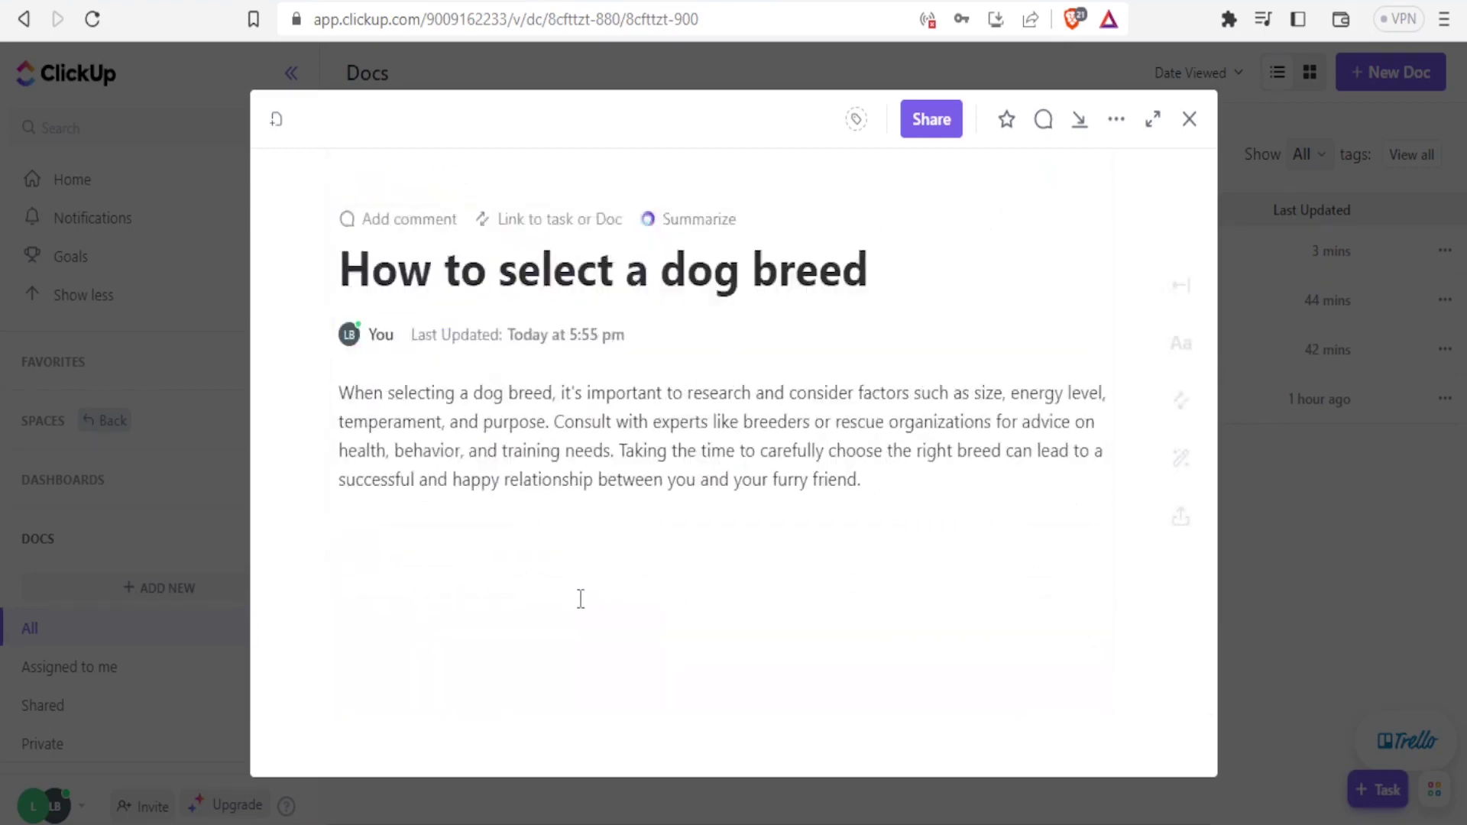
pyautogui.click(1187, 122)
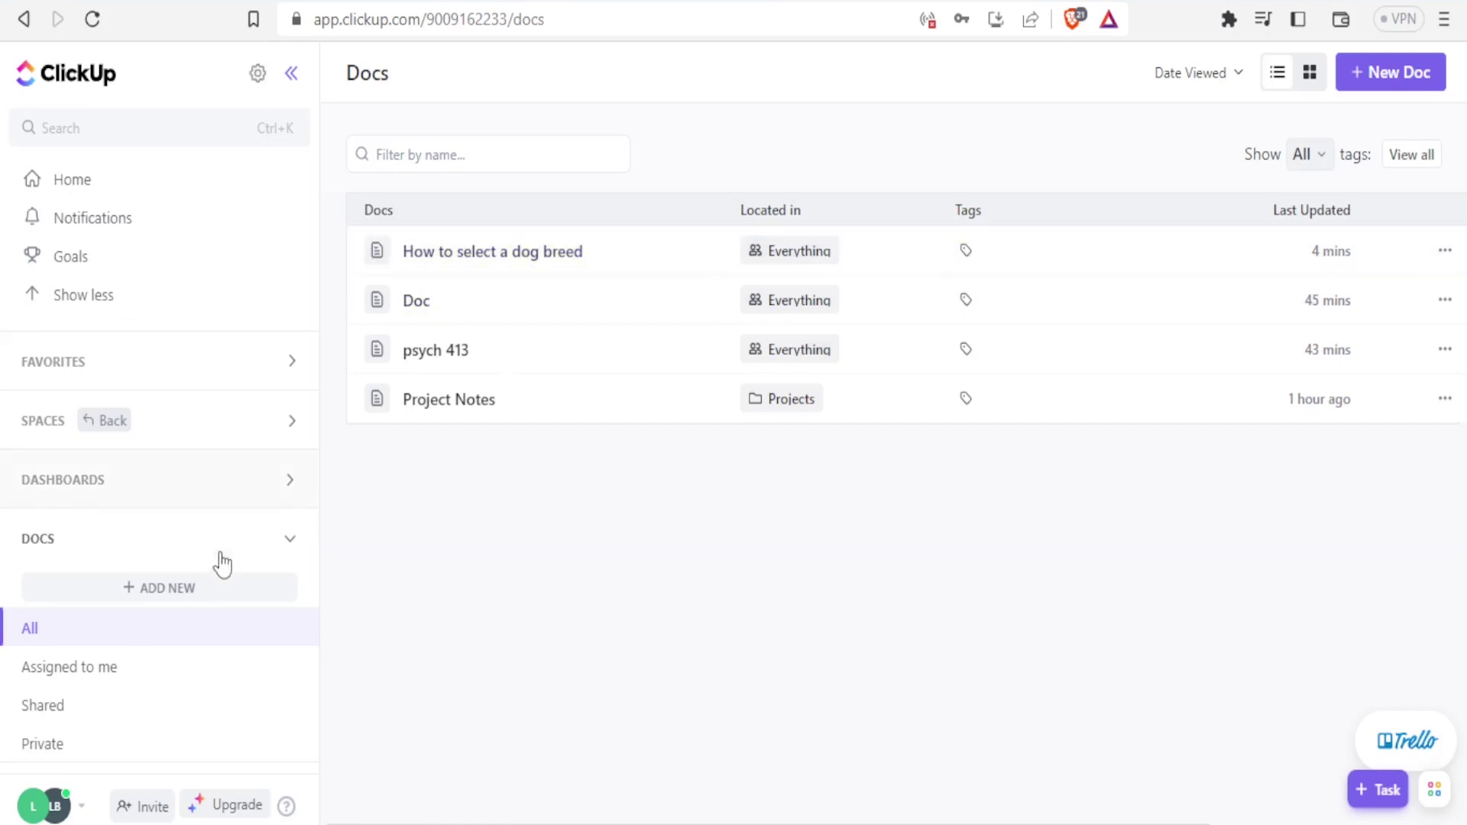
# Create a new untitled doc and launch the Table with data tool from Popular AI tools.
pyautogui.click(188, 591)
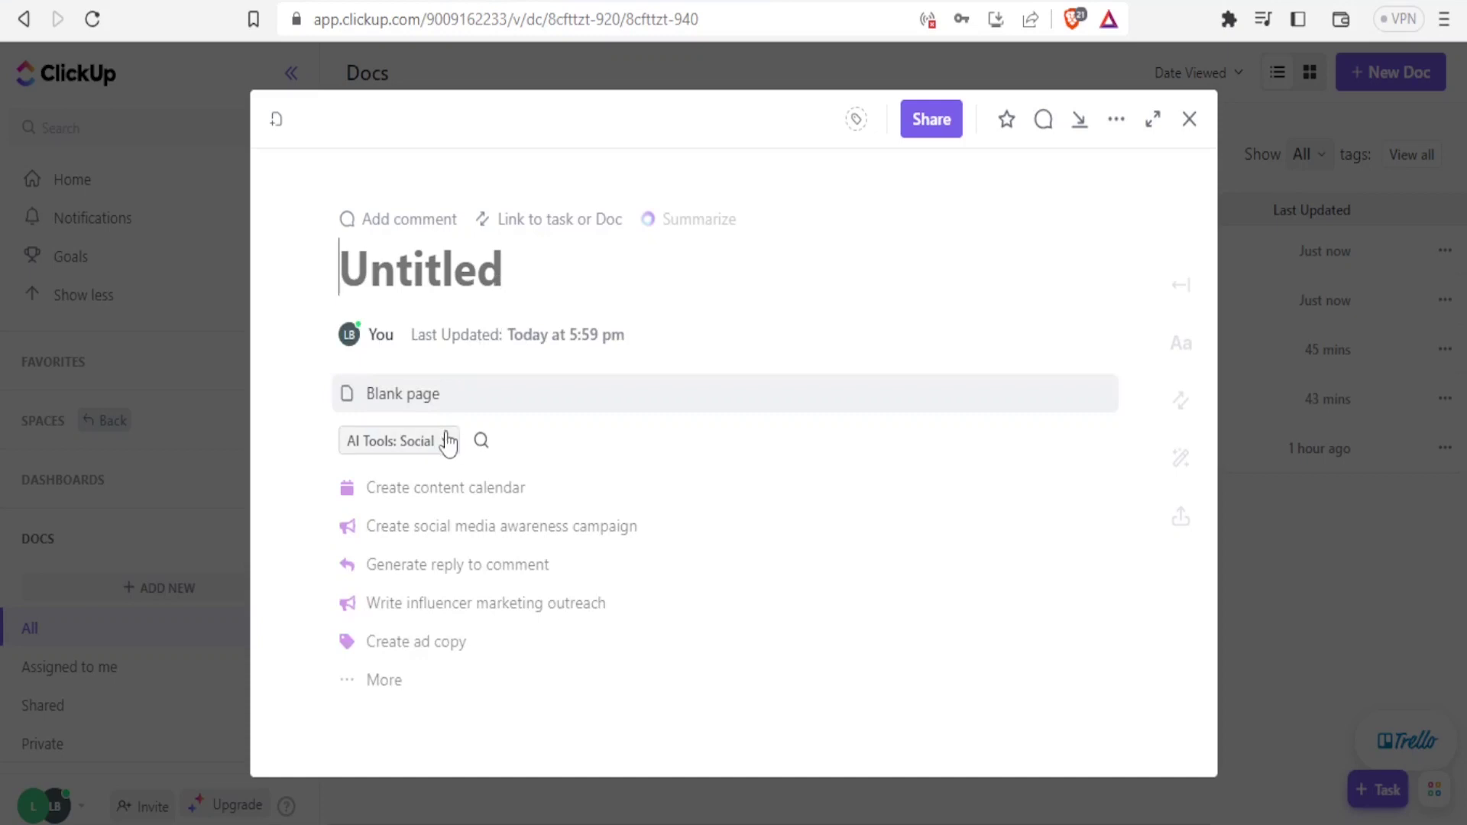
pyautogui.click(448, 441)
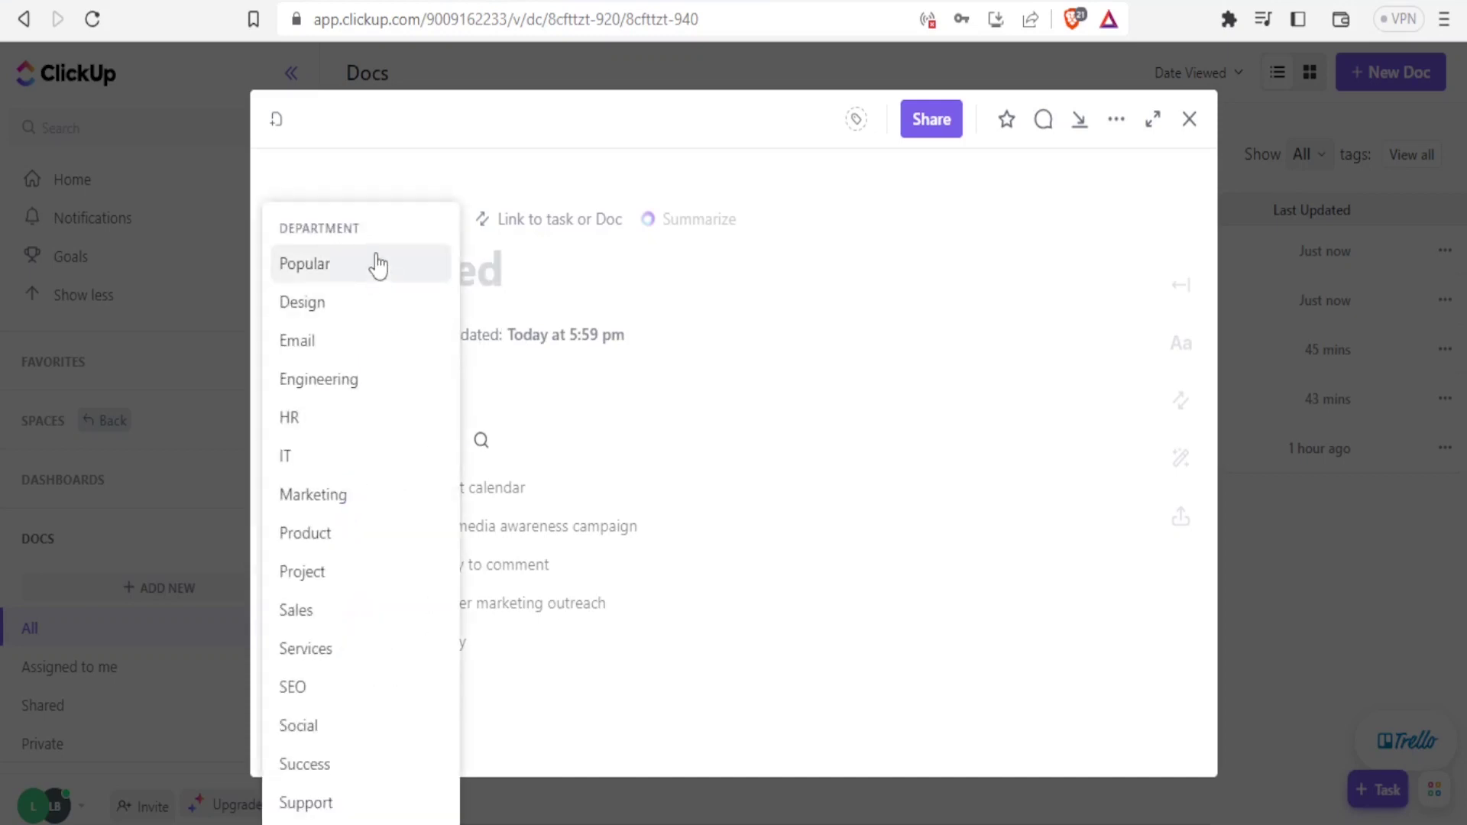
pyautogui.click(356, 274)
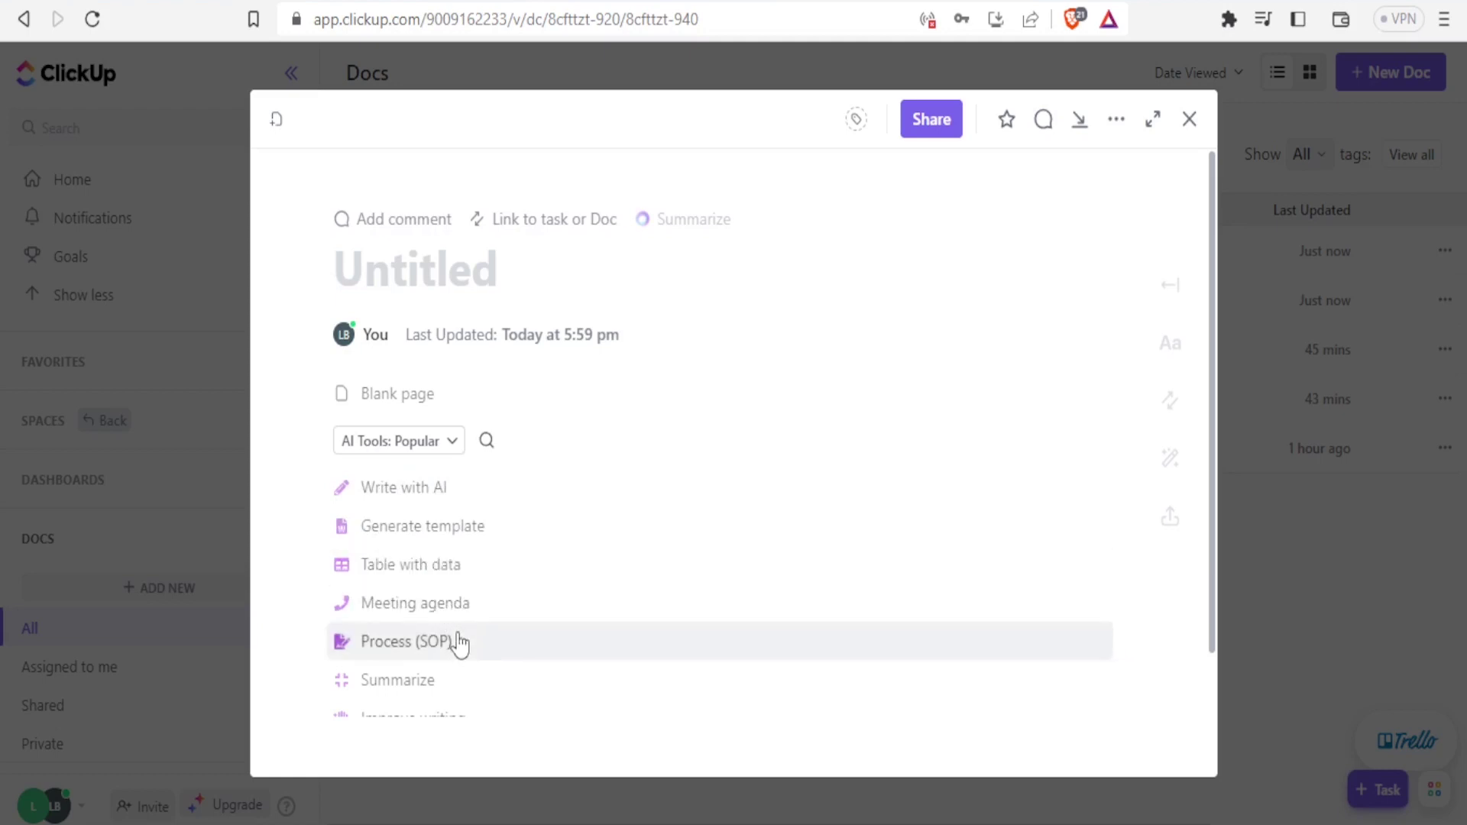
pyautogui.click(444, 582)
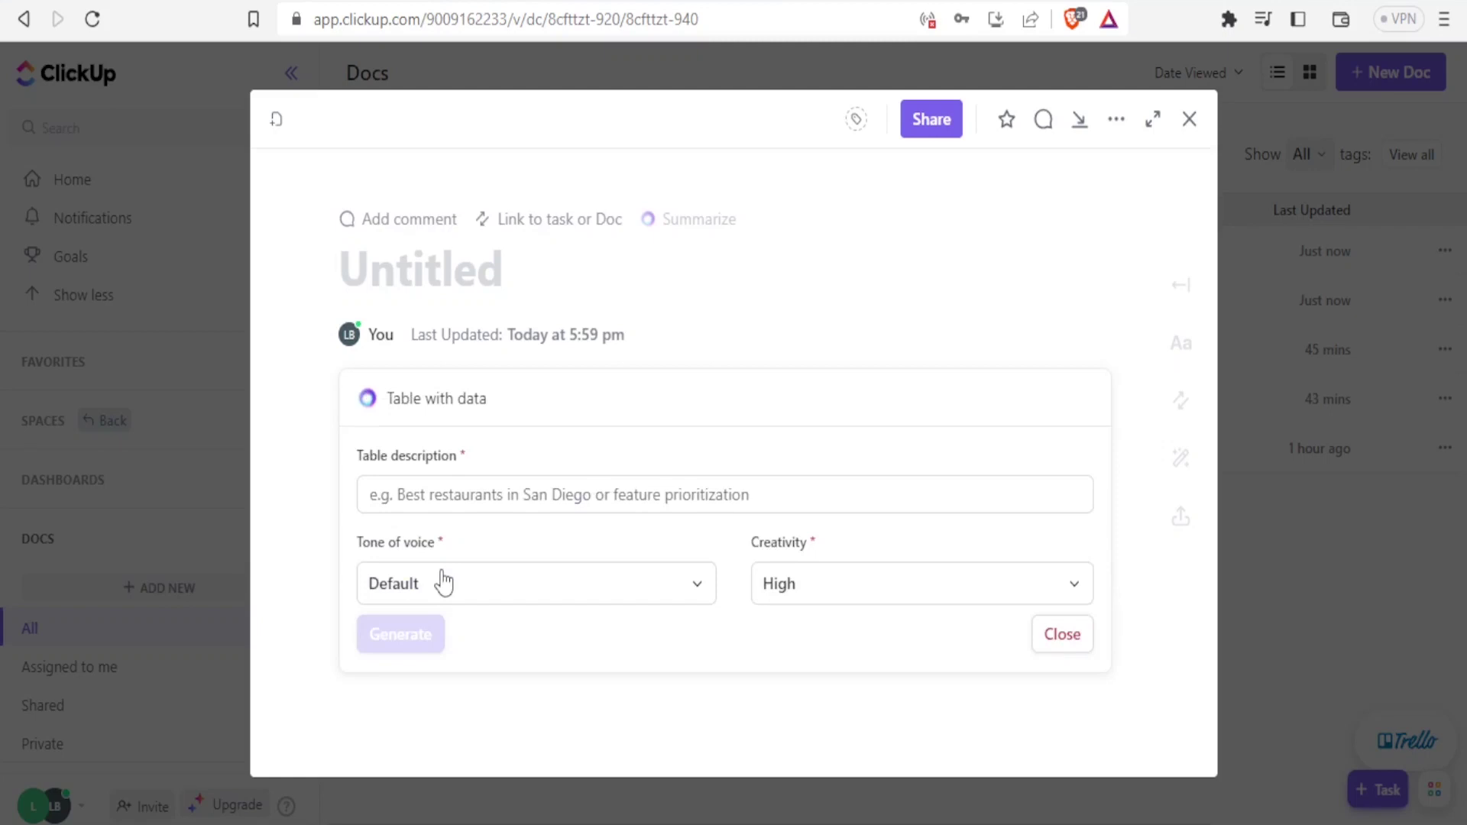
# Generate an AI table for 'Best holiday destinations in Africa'.
pyautogui.click(472, 495)
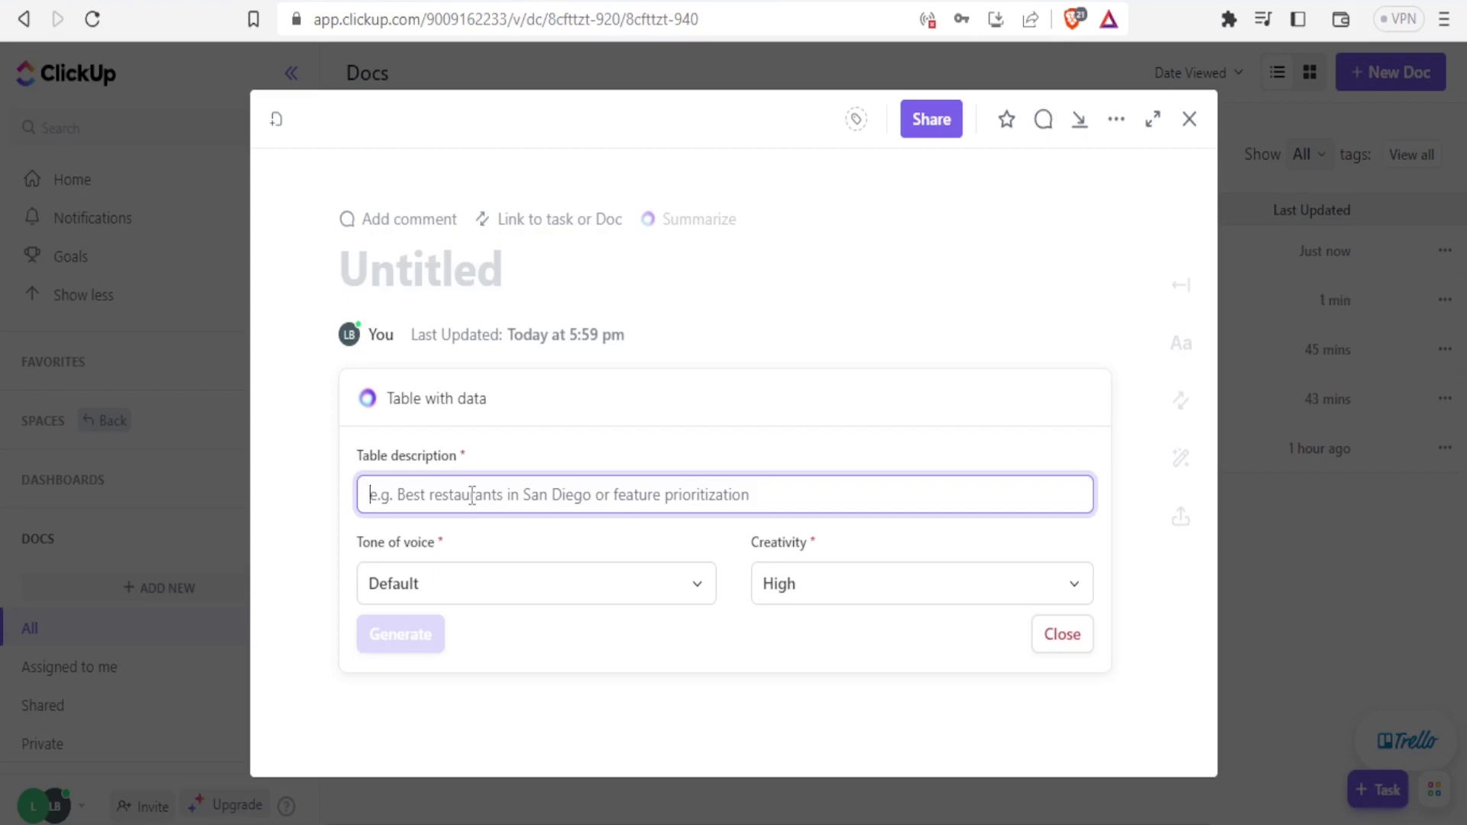
pyautogui.write('Best')
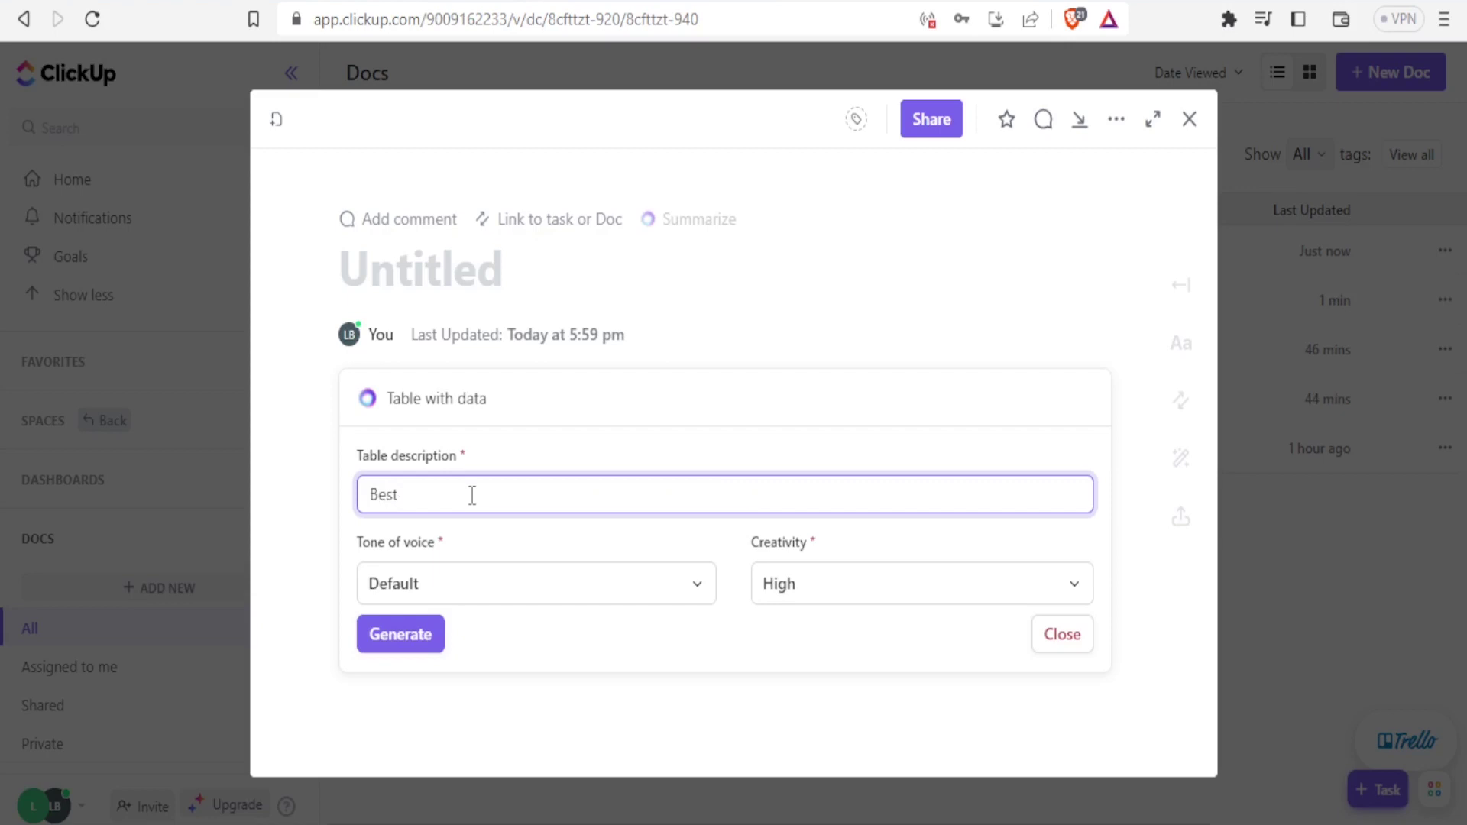
pyautogui.write(' holiday destinations in Africa')
pyautogui.click(420, 636)
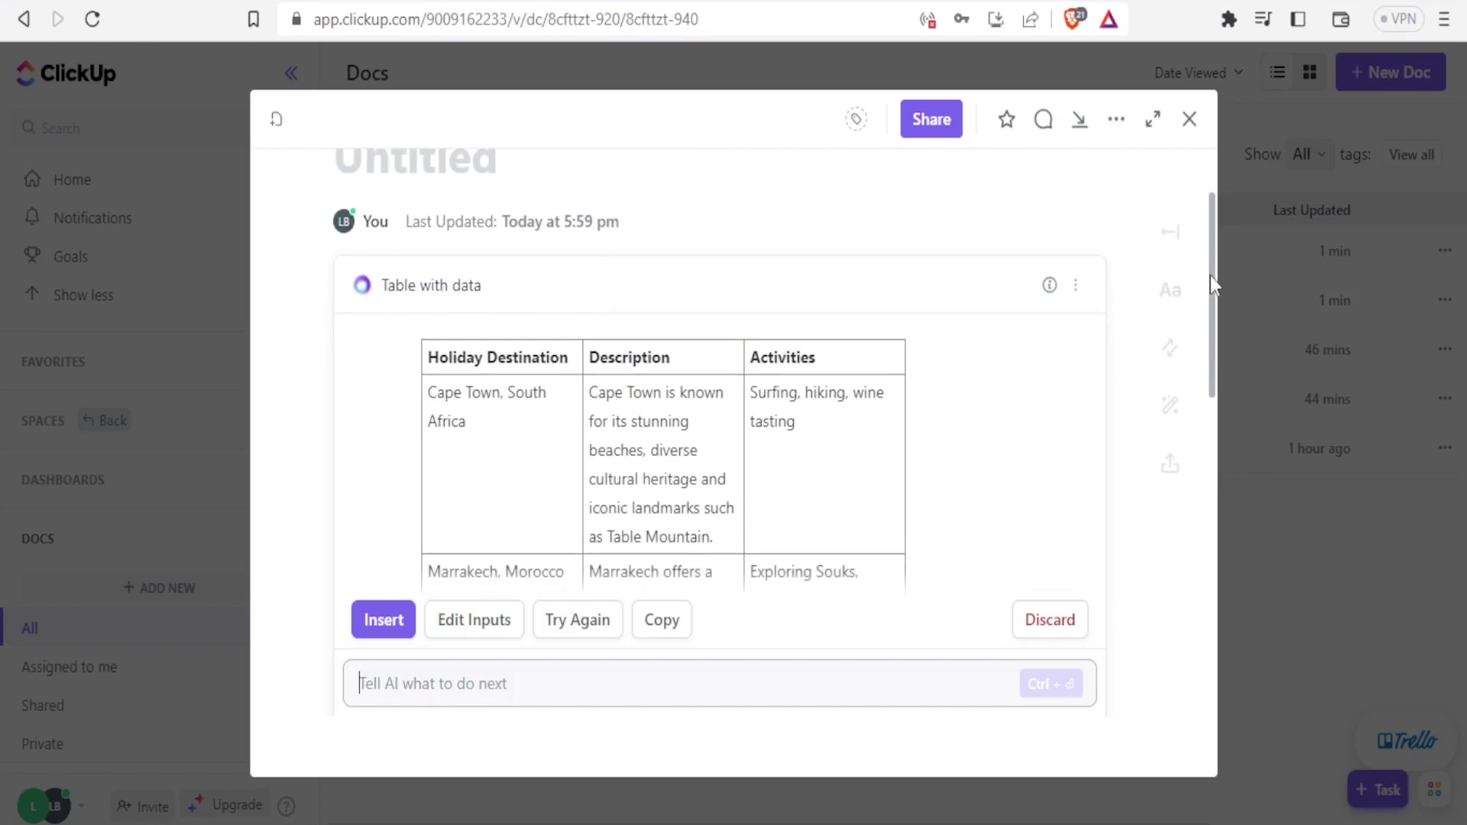
pyautogui.scroll(1, 1210, 276)
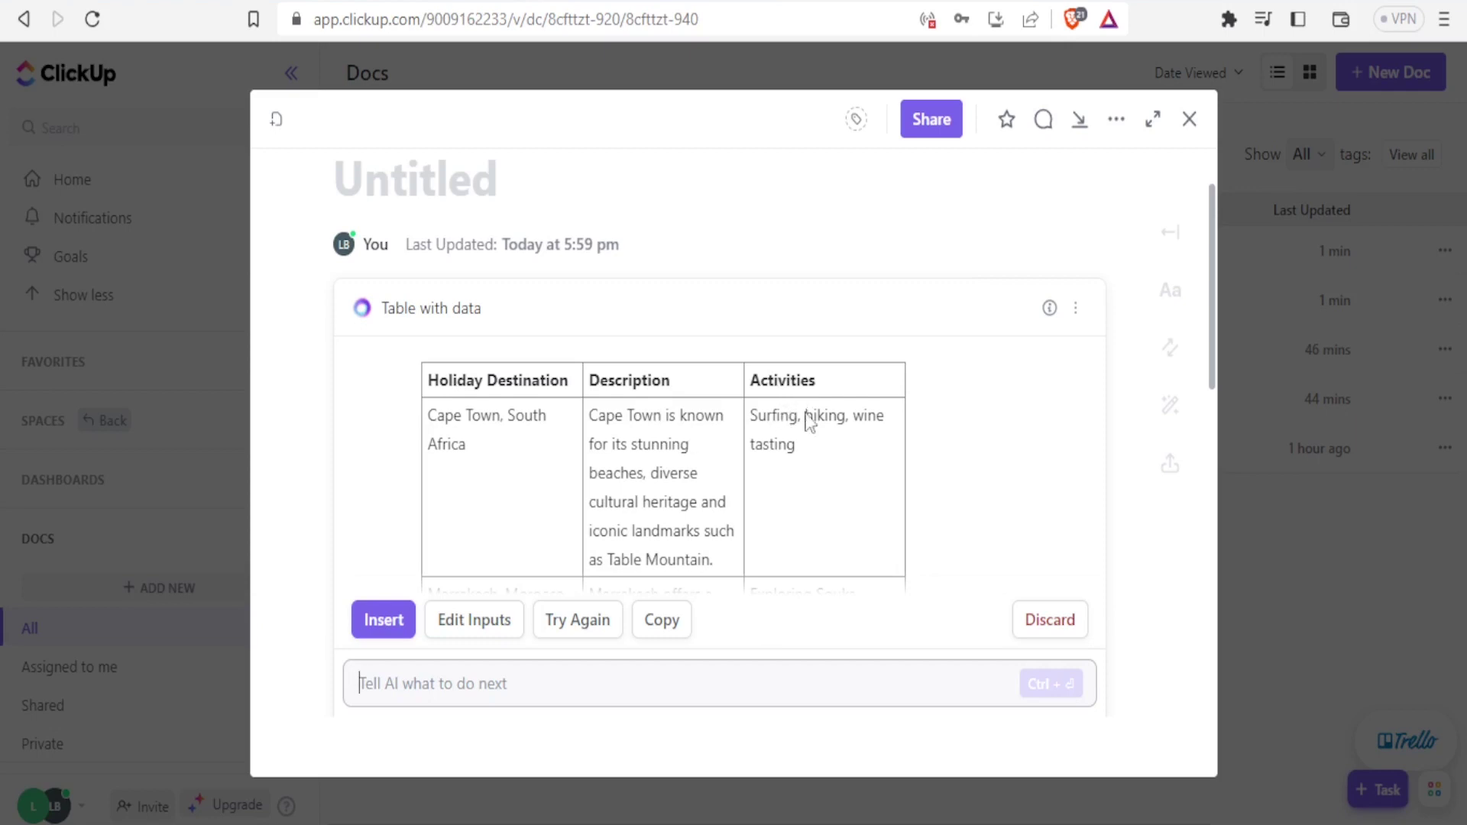
pyautogui.scroll(-10, 809, 421)
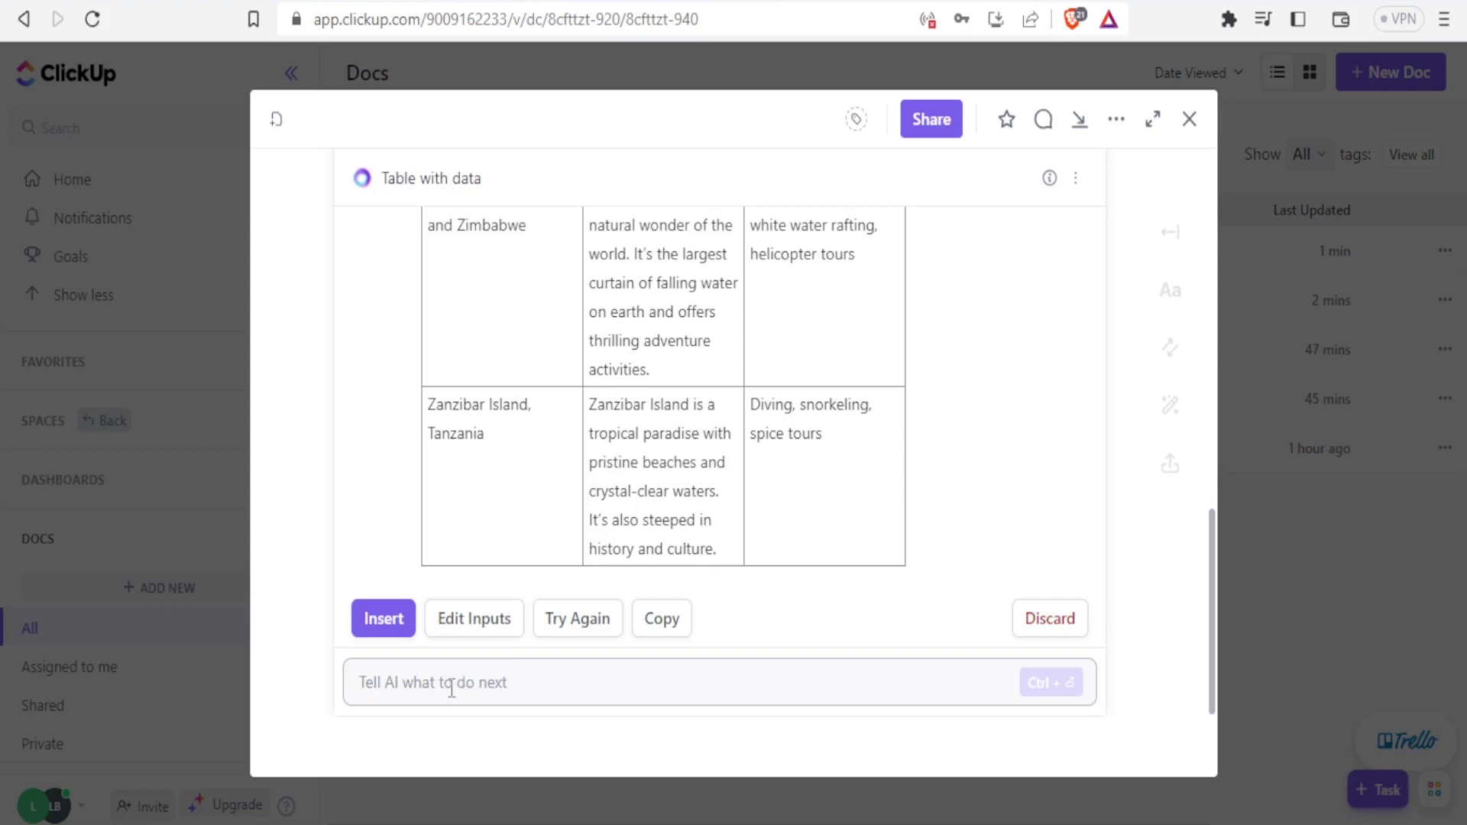
pyautogui.write('Add contacts for the above')
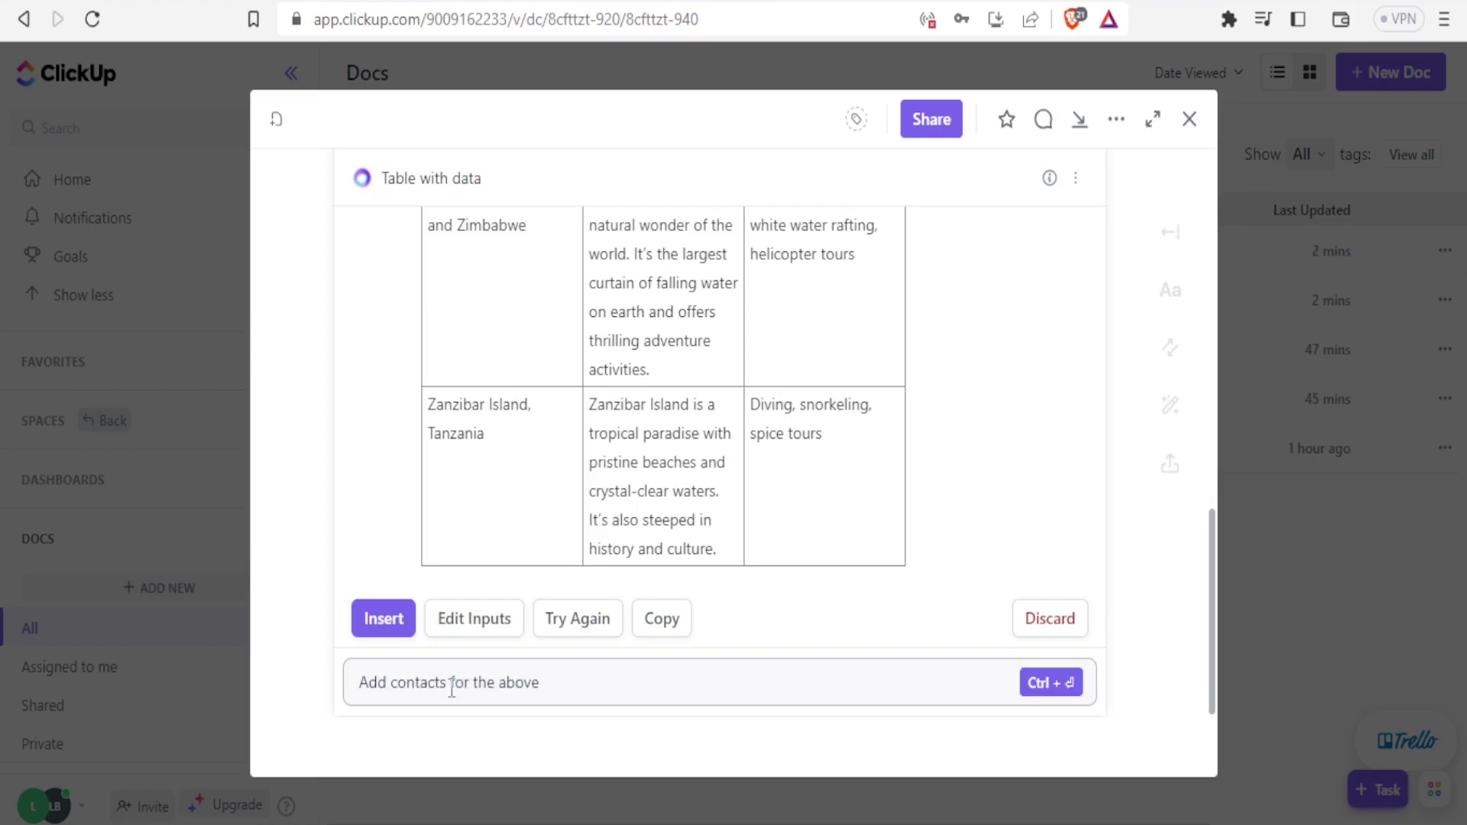
# Have AI add a contacts column to the table, then open the Visit Morocco link in a new tab.
pyautogui.click(451, 680)
pyautogui.write('column')
pyautogui.hotkey('ctrl', 'Return')
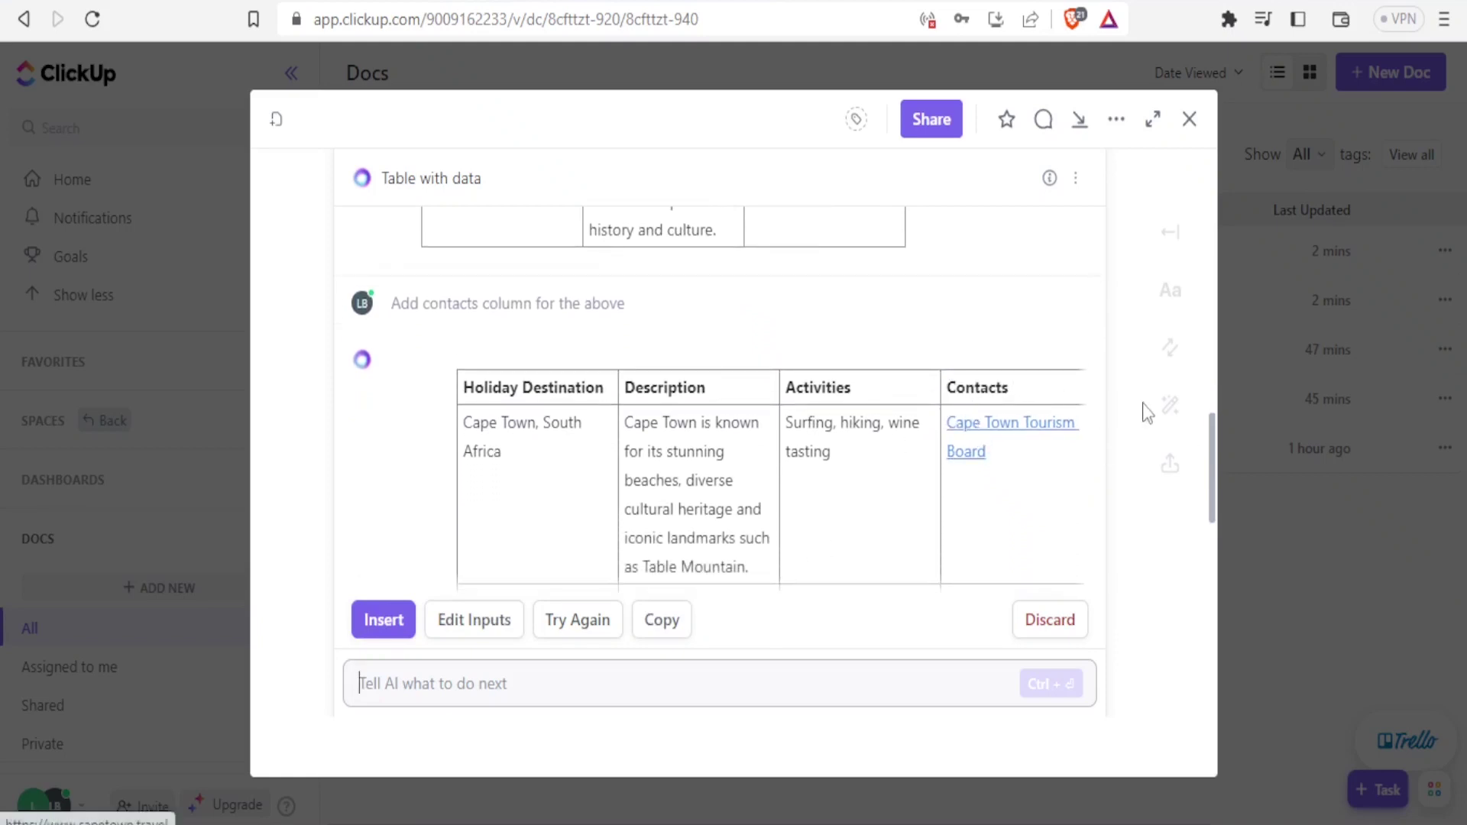
pyautogui.moveTo(1213, 432); pyautogui.dragTo(1210, 478)
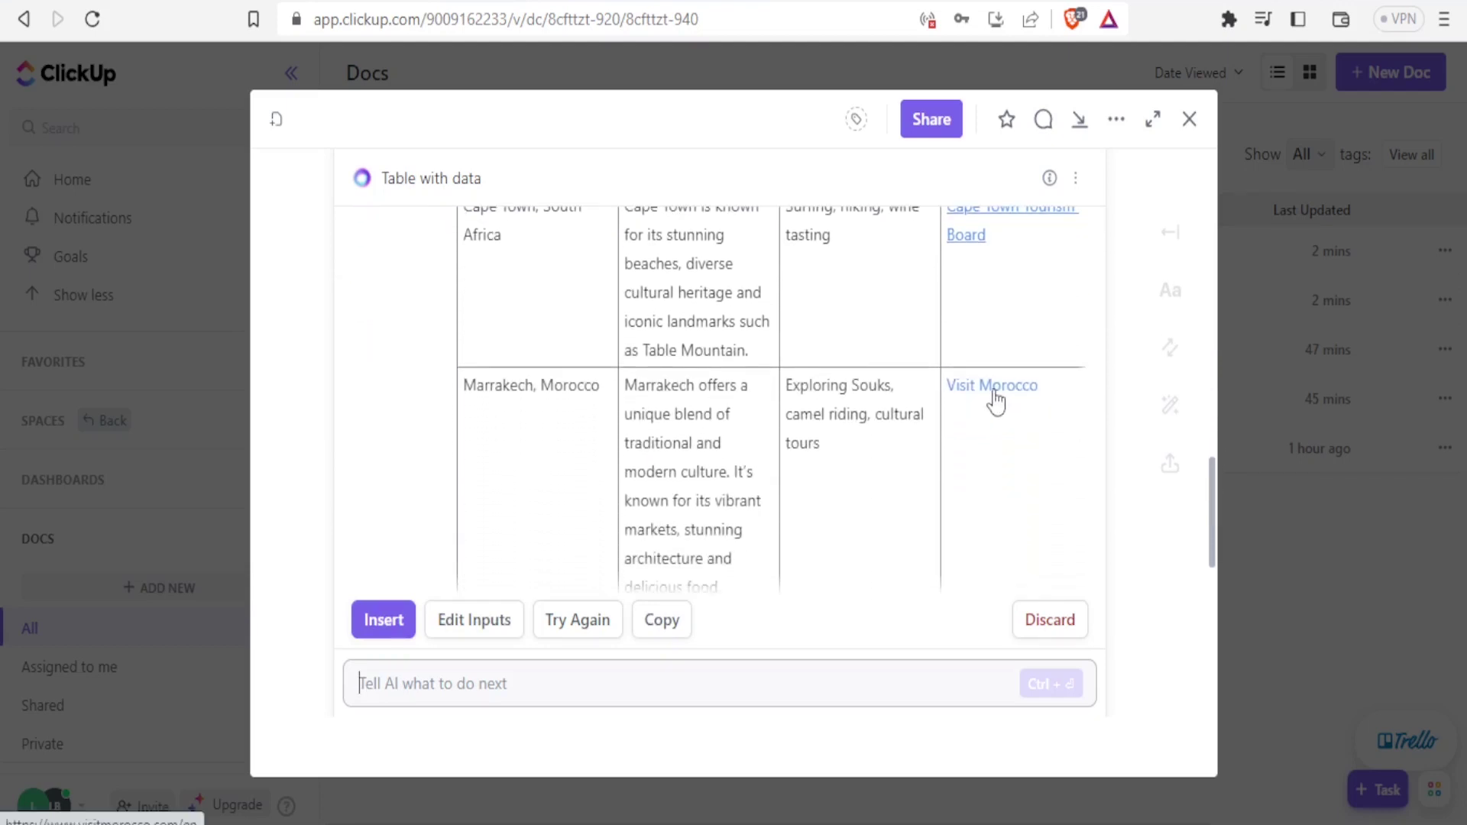
pyautogui.rightClick(994, 390)
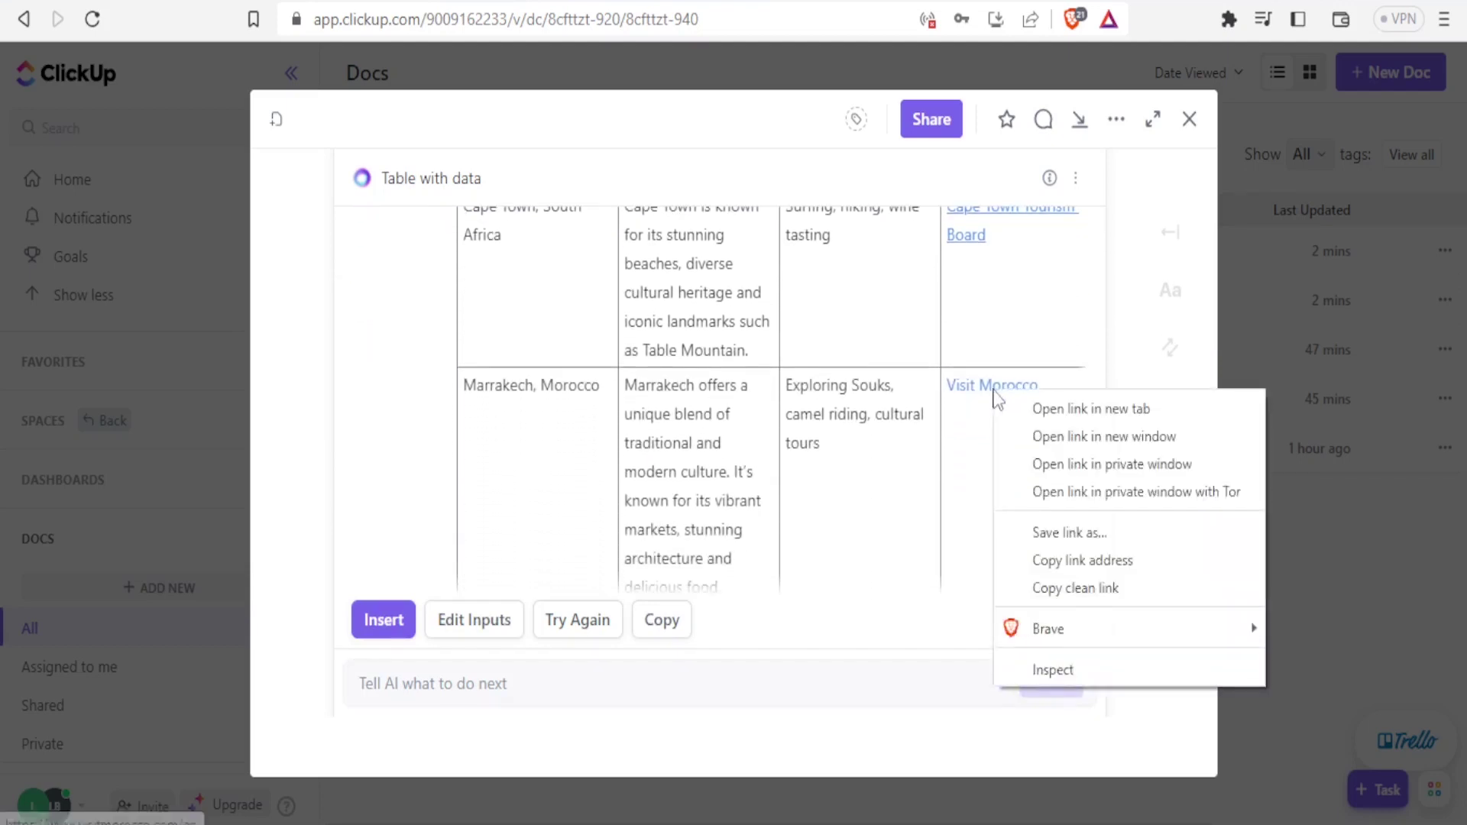
pyautogui.click(1036, 411)
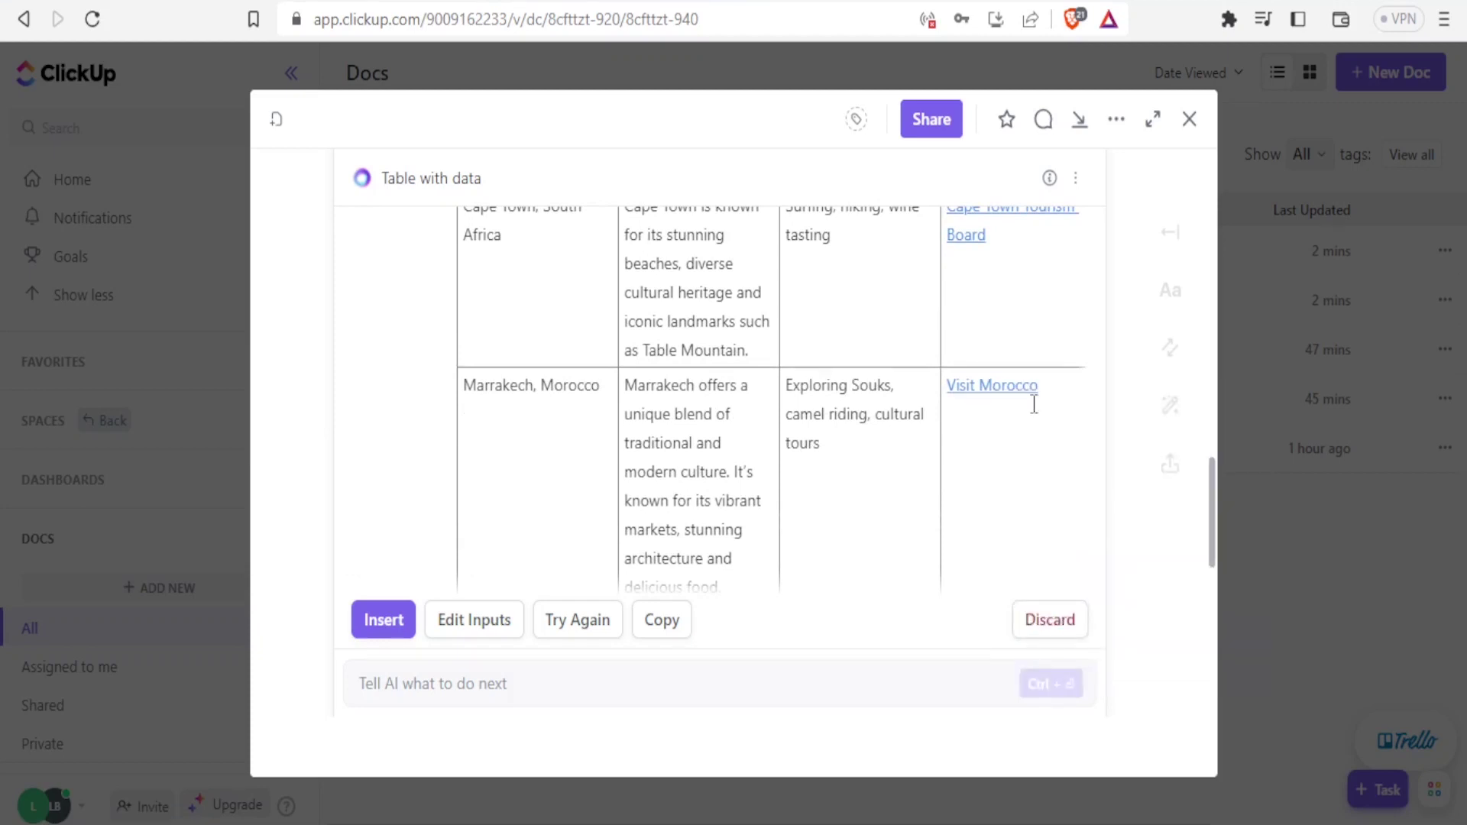
# Browse the Visit Morocco site, then return to ClickUp and start a new doc.
pyautogui.hotkey('ctrl', 'Tab')
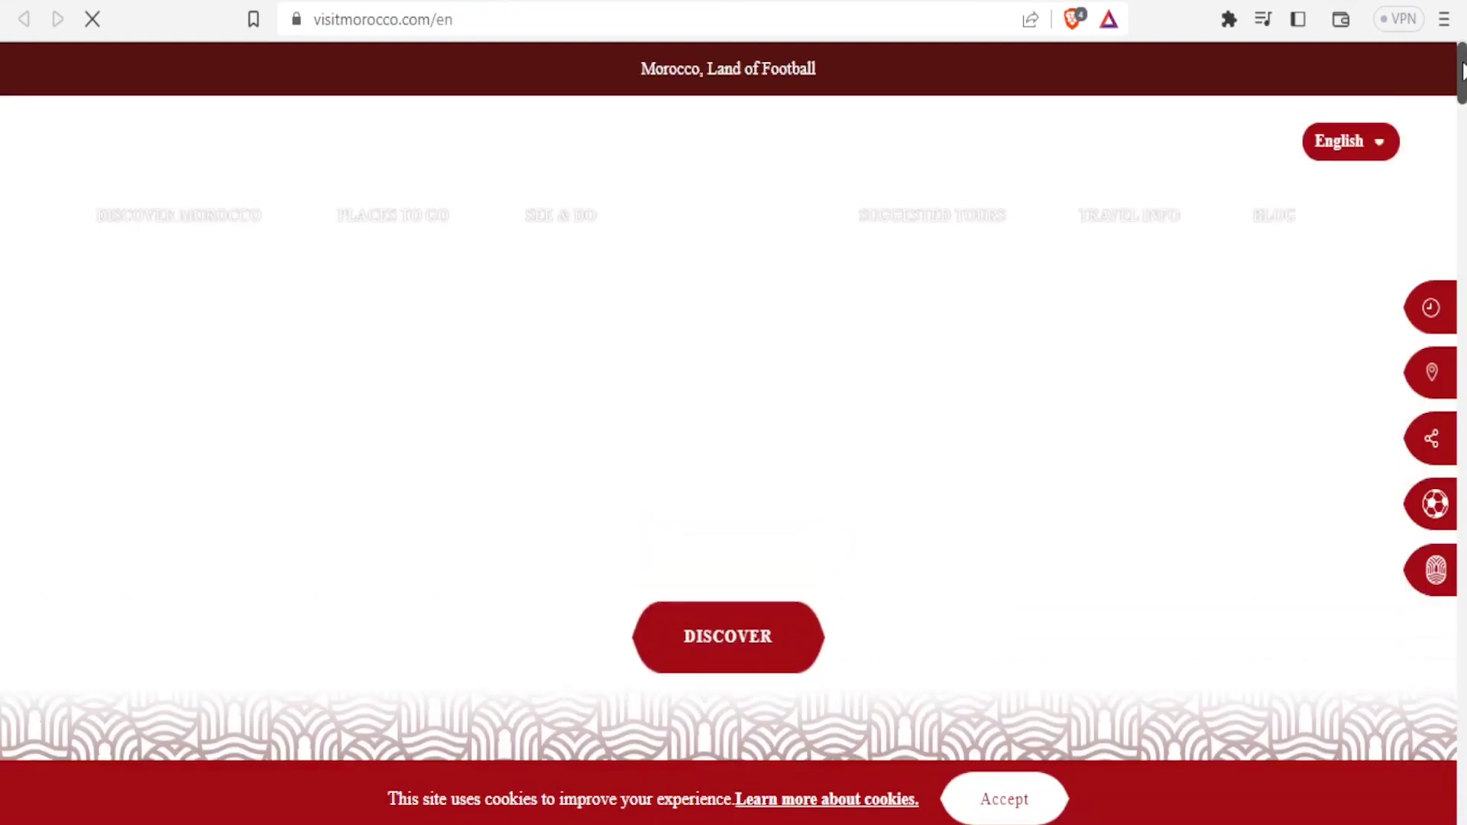
pyautogui.scroll(-1, 1463, 81)
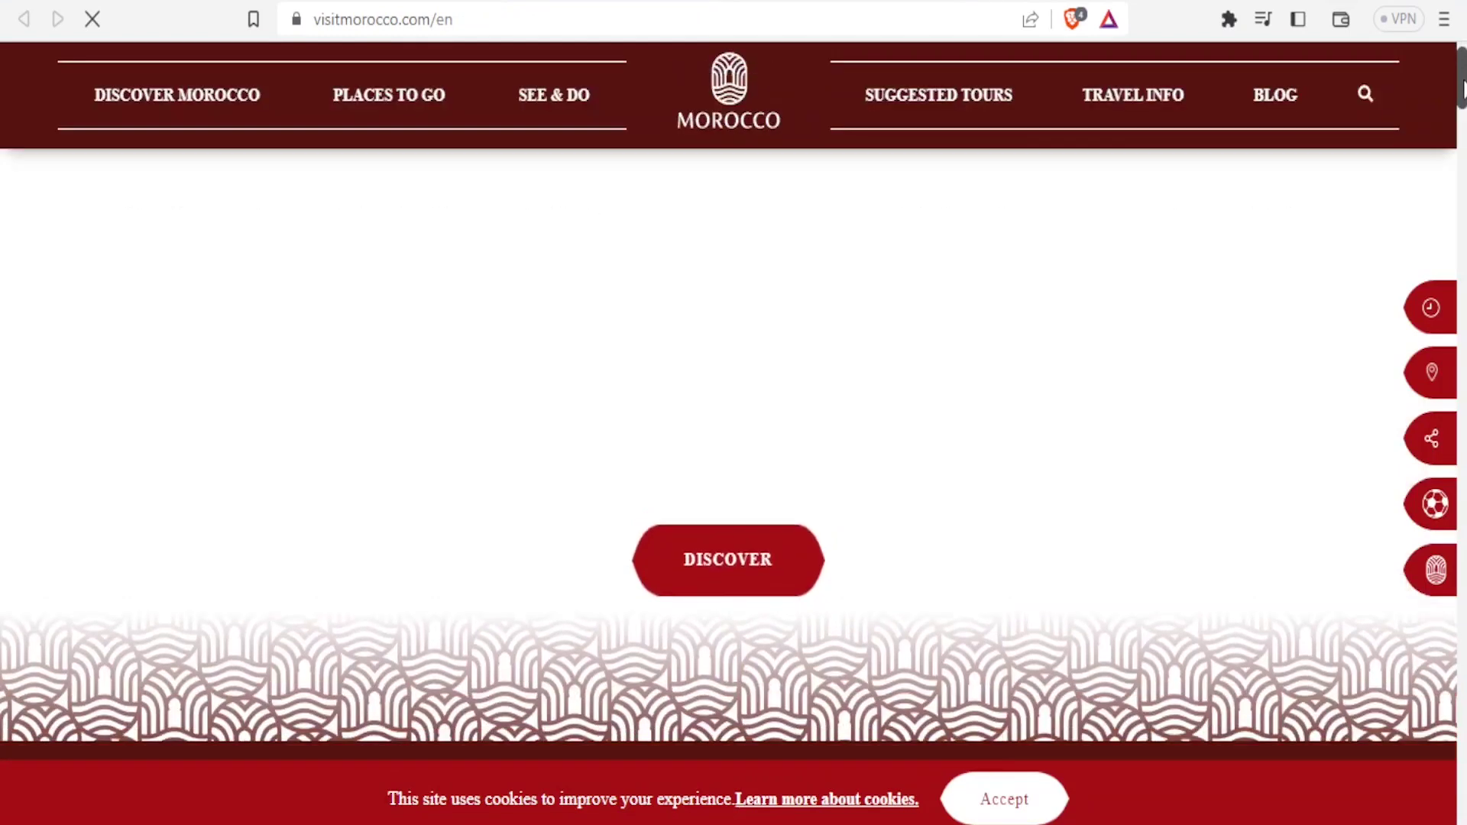
pyautogui.moveTo(1463, 90); pyautogui.dragTo(1463, 458)
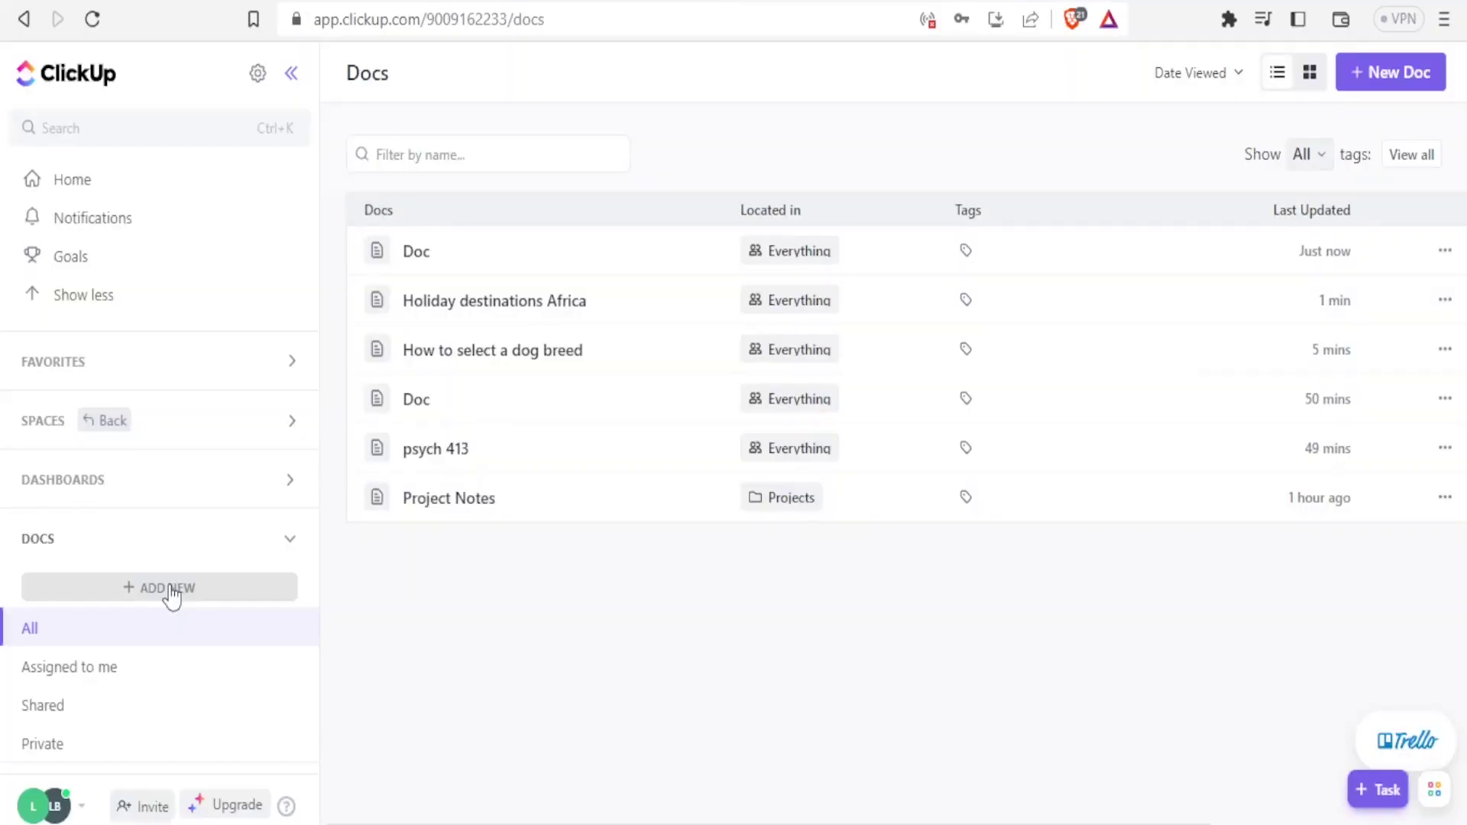
pyautogui.click(169, 588)
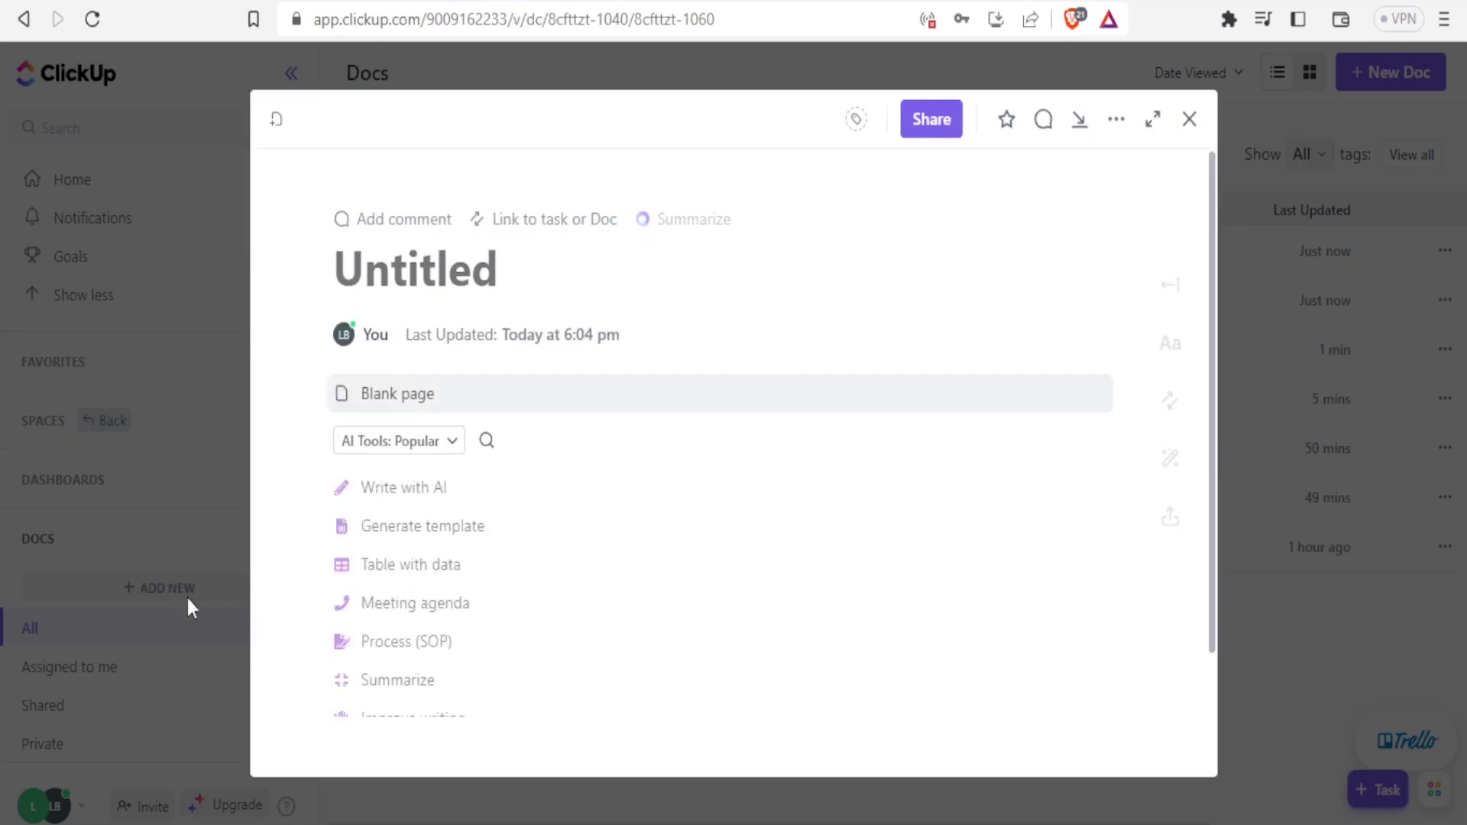
# Search the new doc's AI tools for 'content'.
pyautogui.click(487, 441)
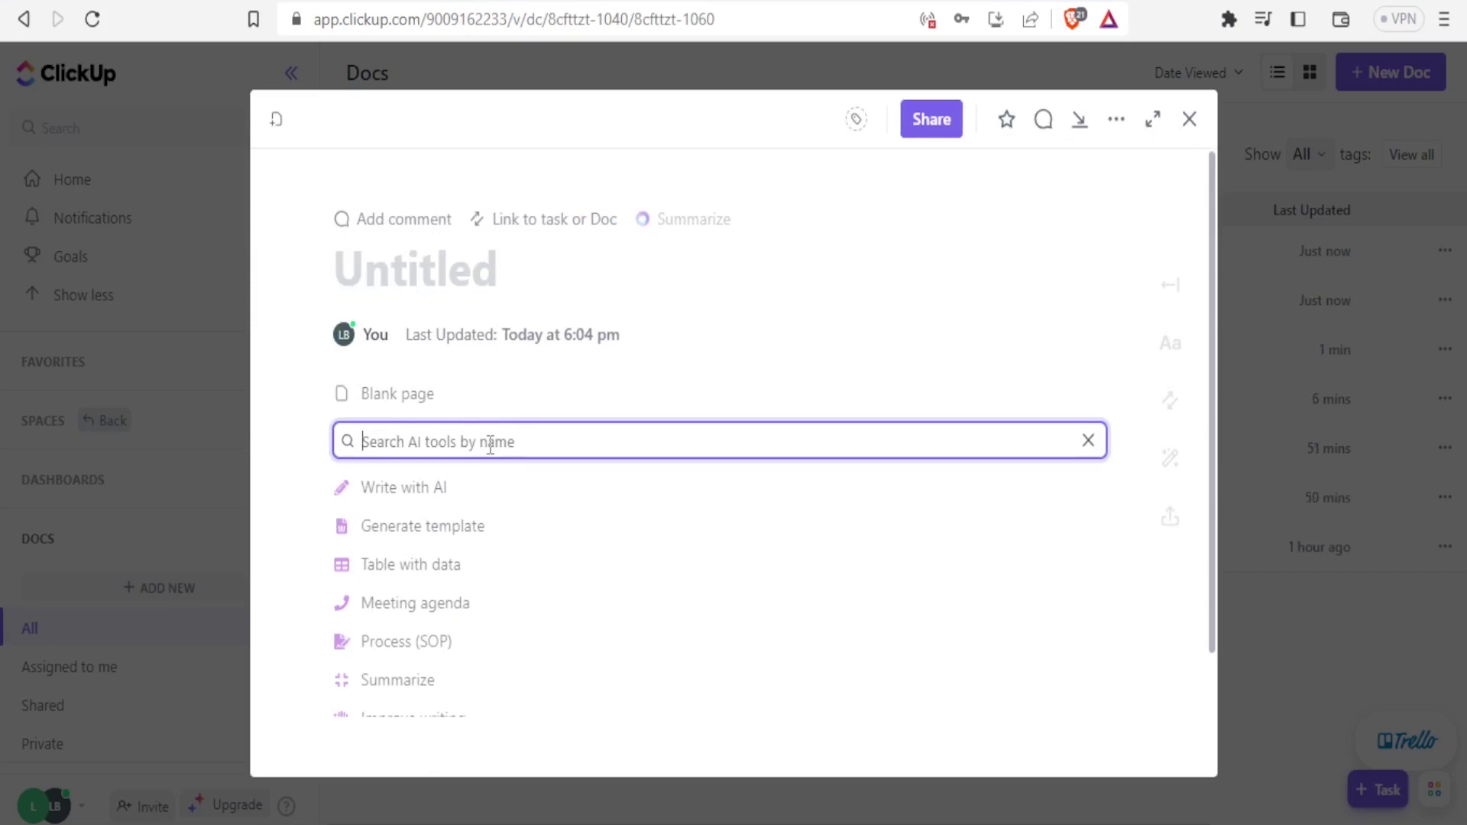
pyautogui.write('con')
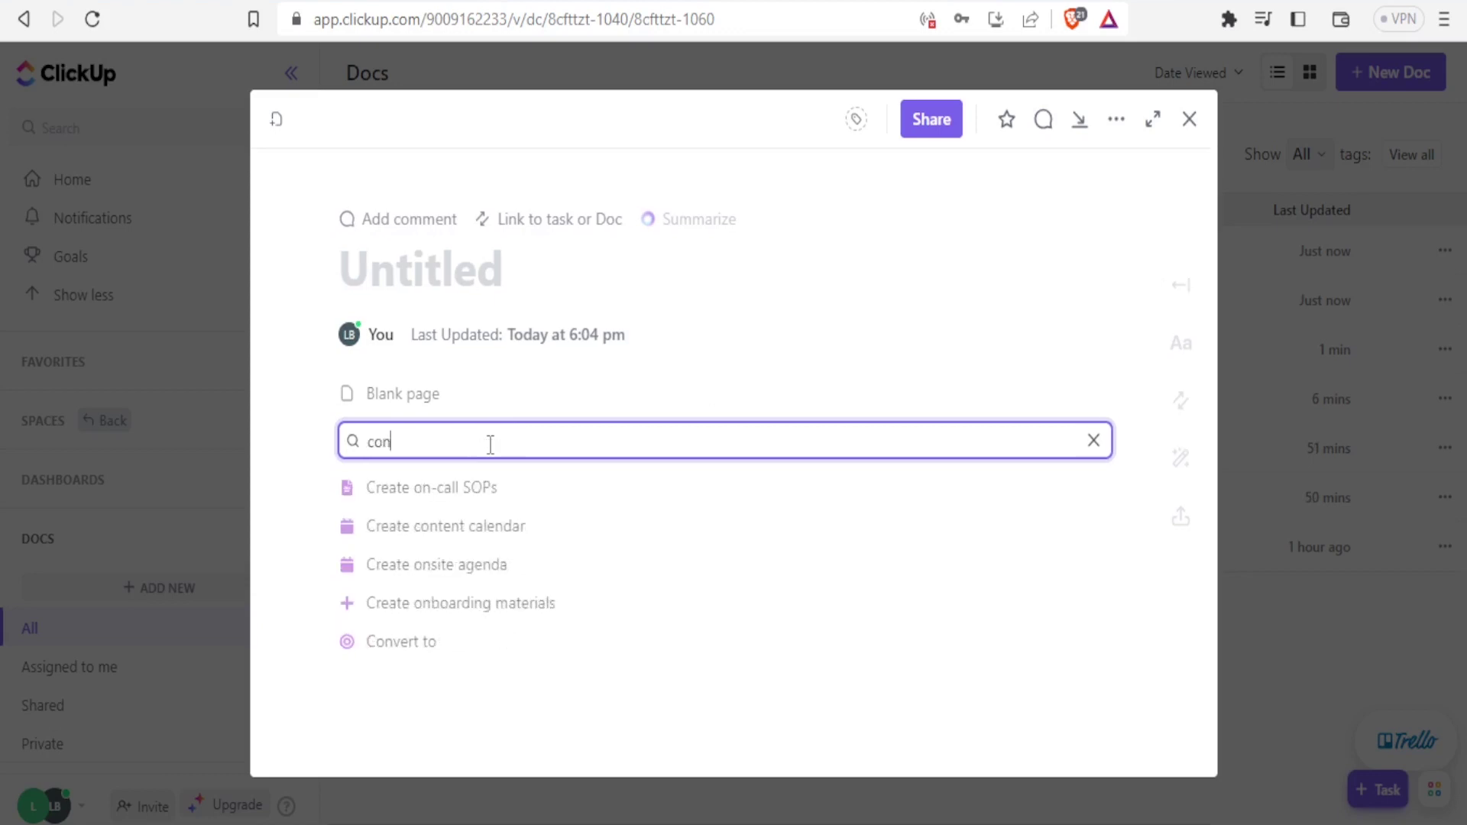
pyautogui.write('tent')
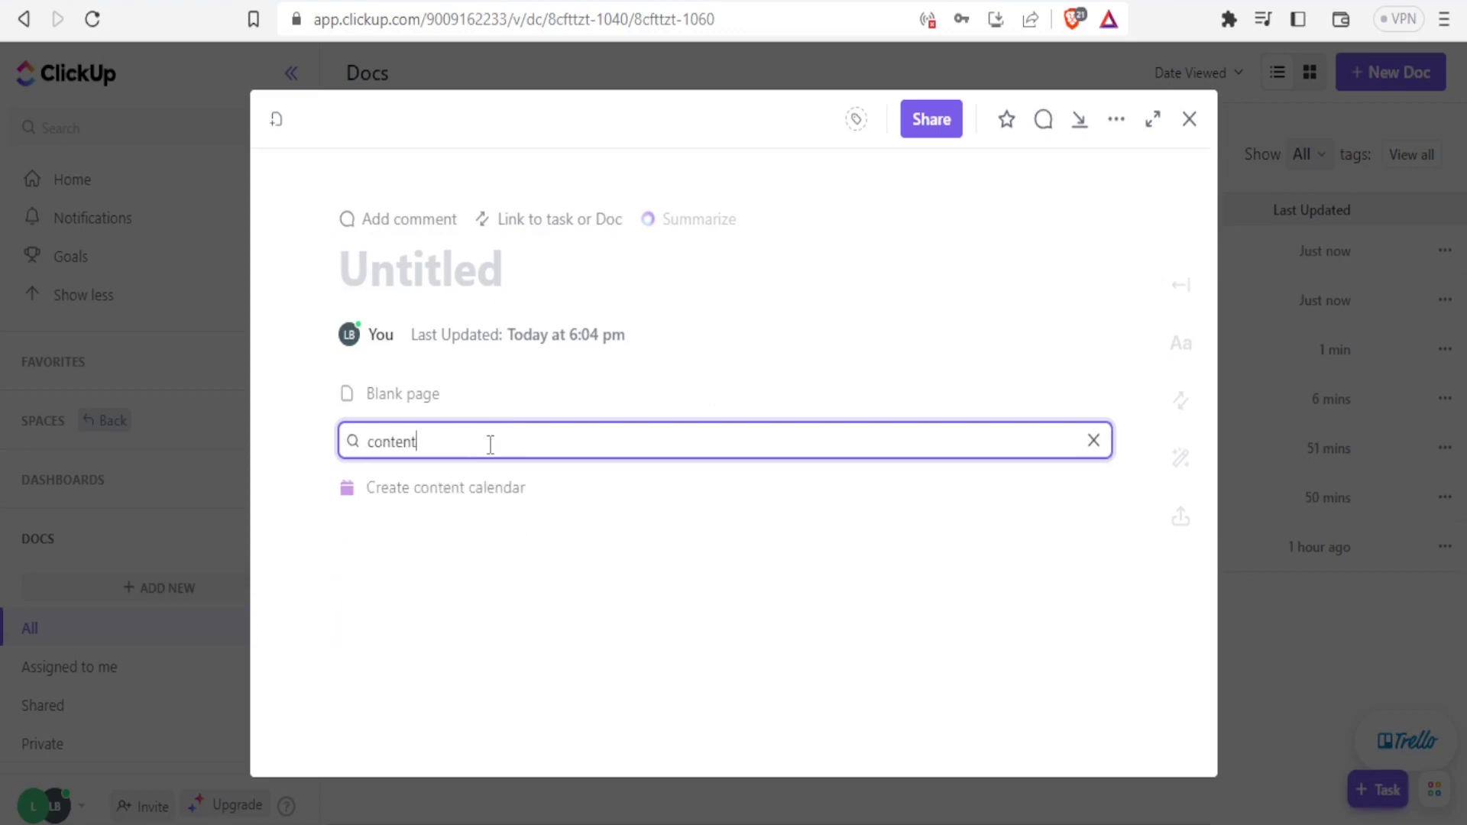
# Start the Create content calendar AI tool in a new doc titled 'Calendar'.
pyautogui.click(449, 489)
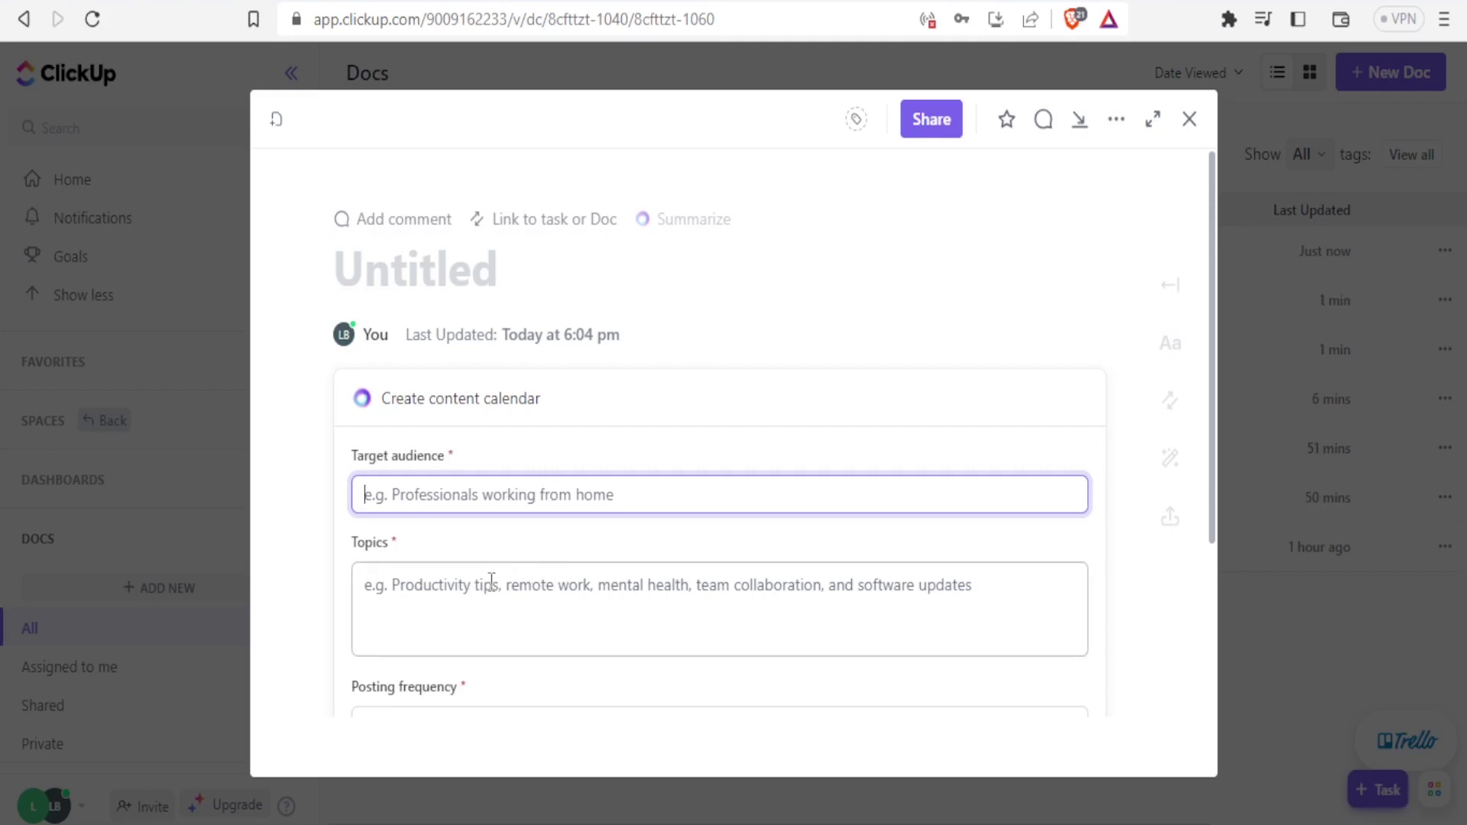
pyautogui.click(493, 281)
pyautogui.write('C')
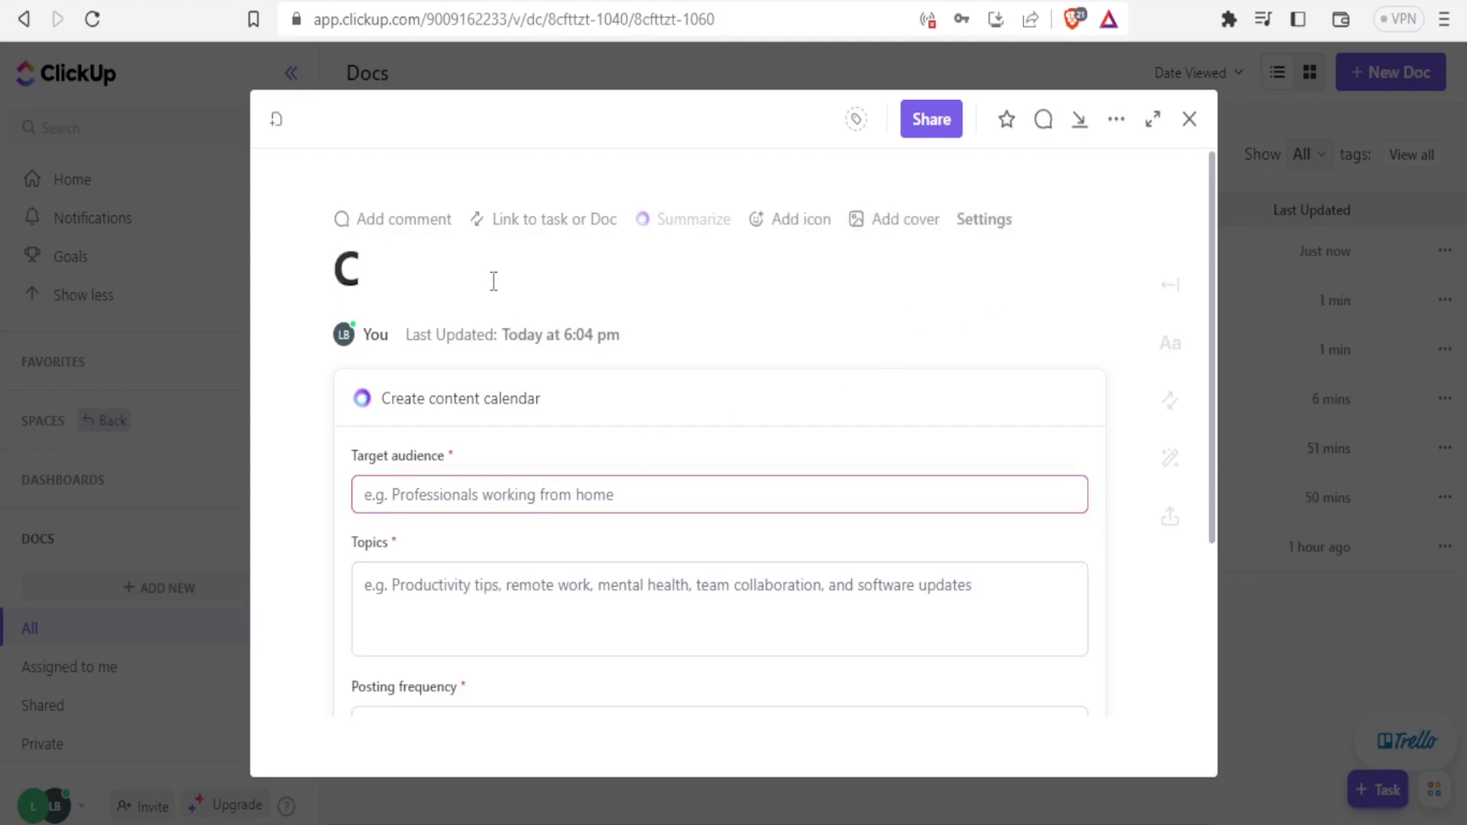
pyautogui.write('alendar')
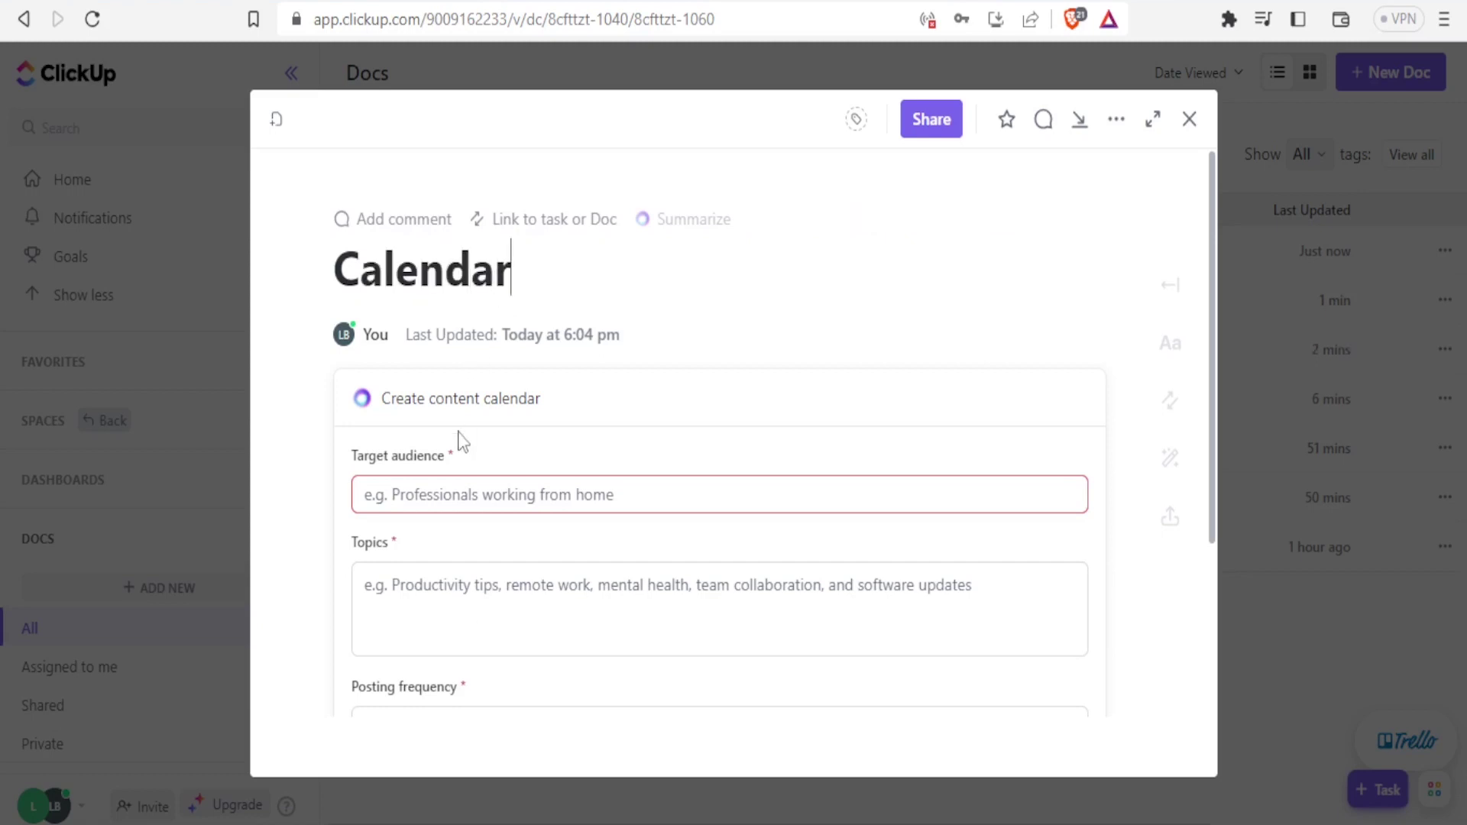
# Enter audience 'farmers', topics 'weeding, planting, harvesting', and posting frequency 'Twitter On'.
pyautogui.click(443, 496)
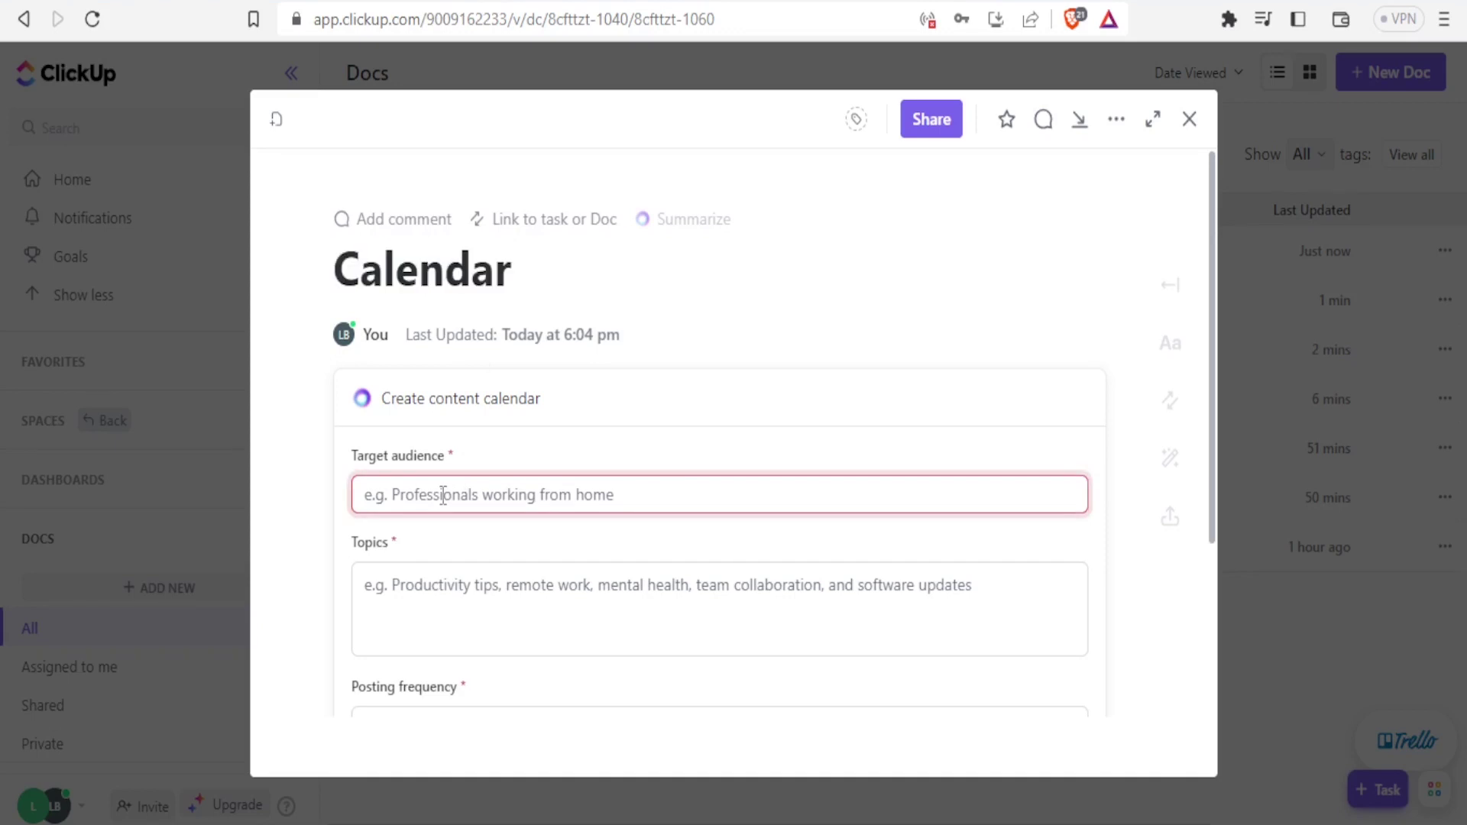
pyautogui.write('farmers')
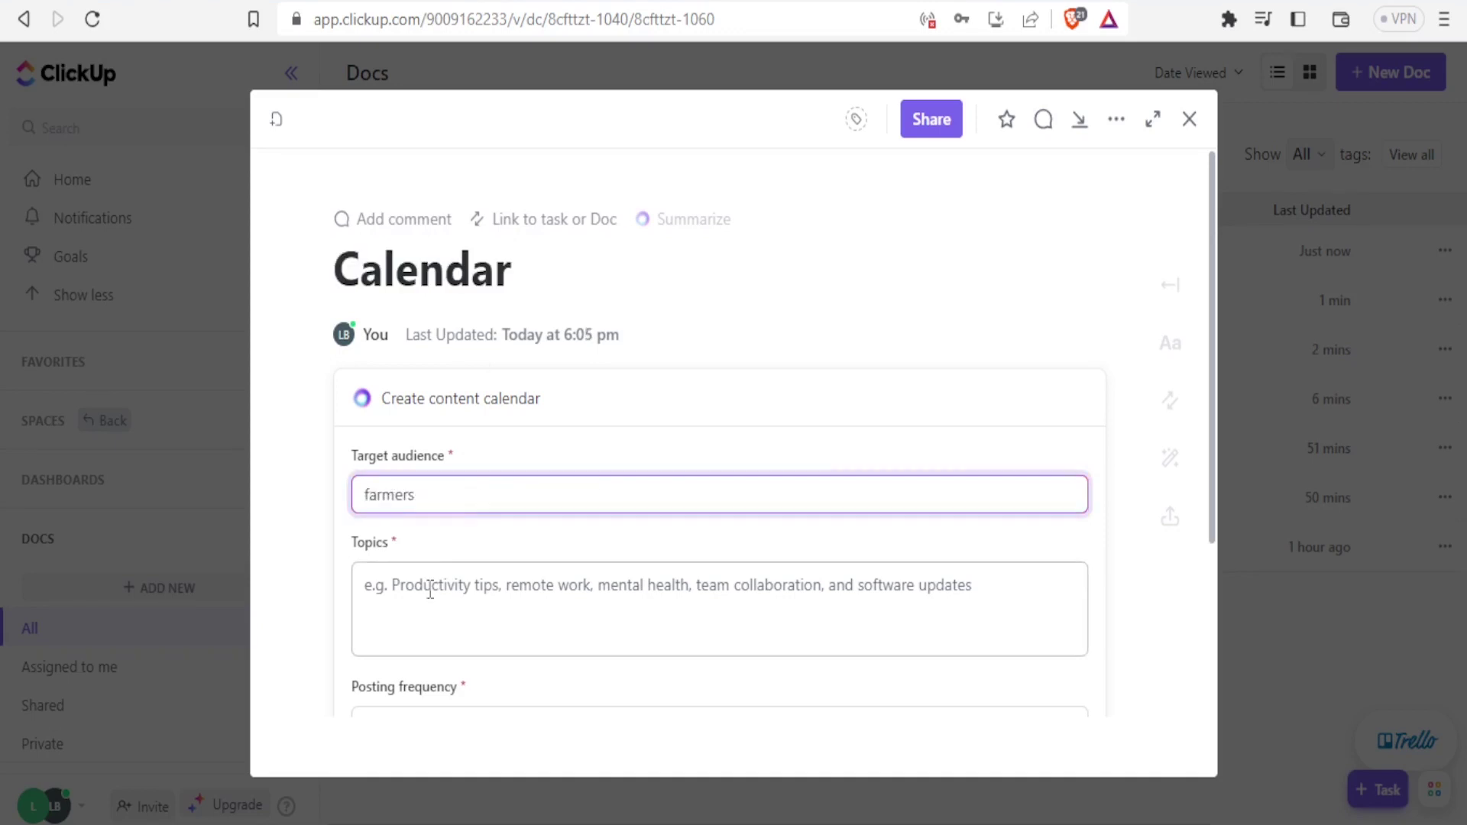
pyautogui.click(430, 589)
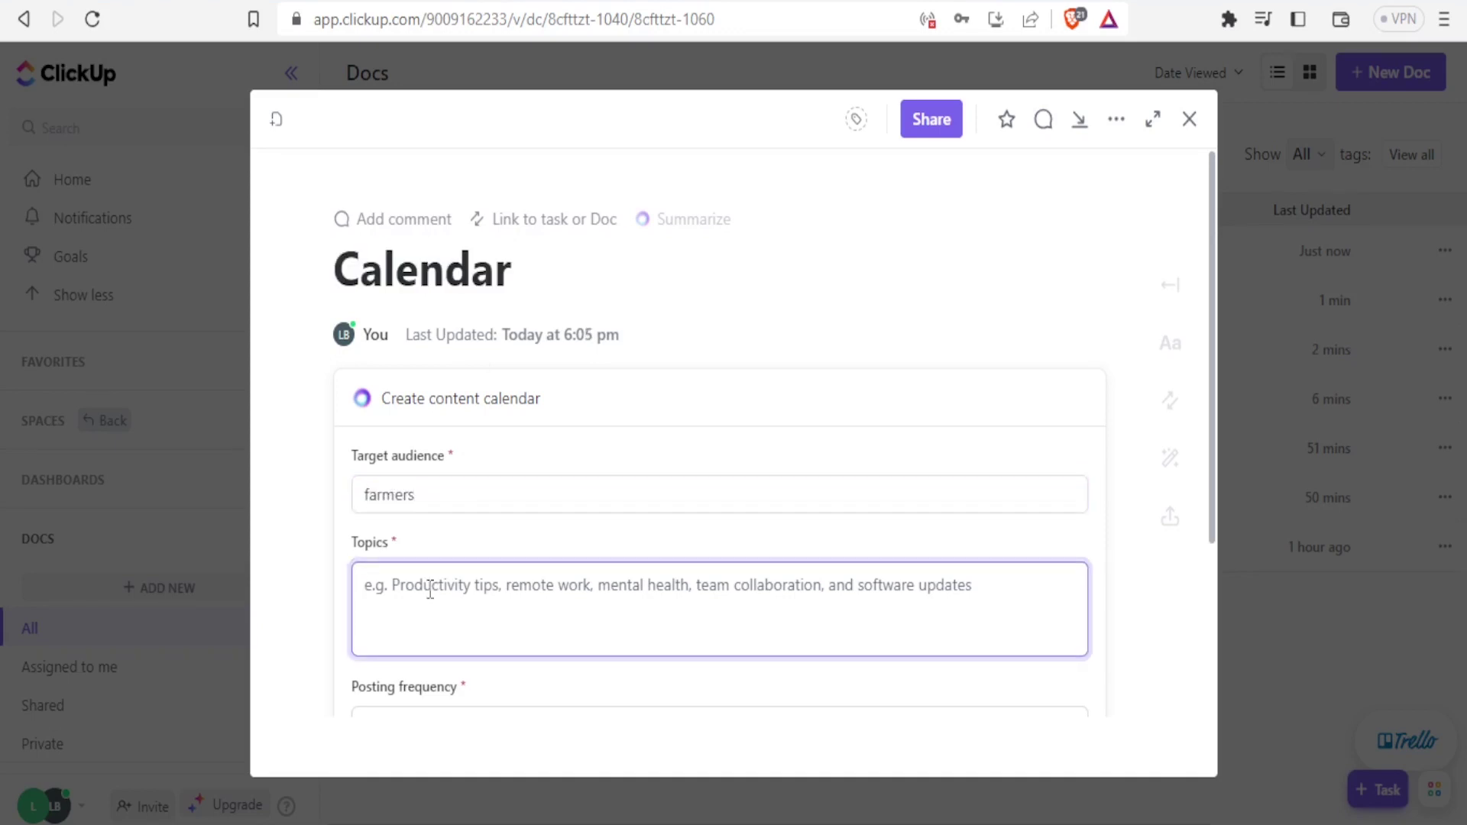
pyautogui.write('wee')
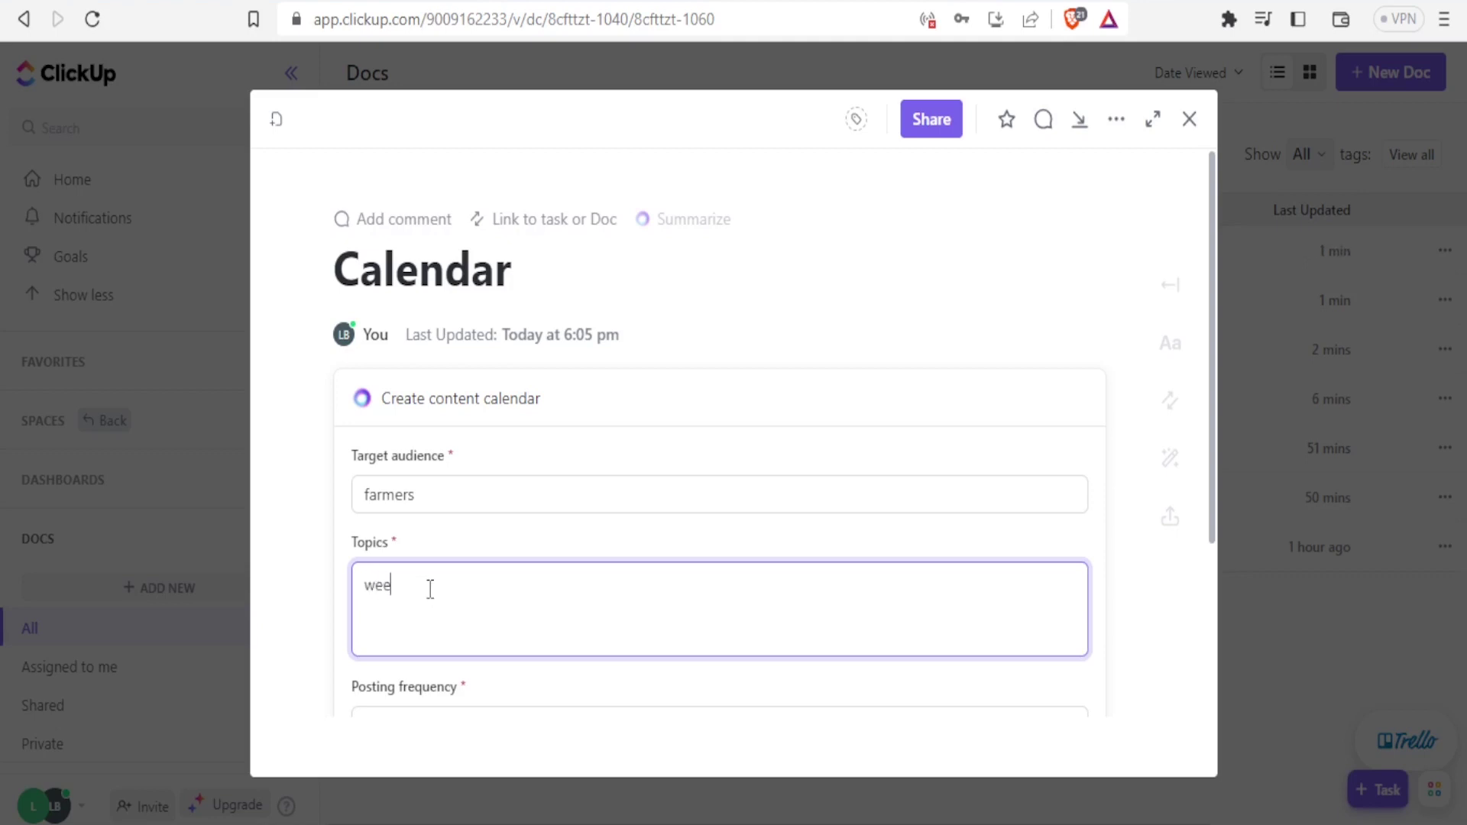
pyautogui.write('ding, planting , harvesting')
pyautogui.scroll(-3, 1212, 547)
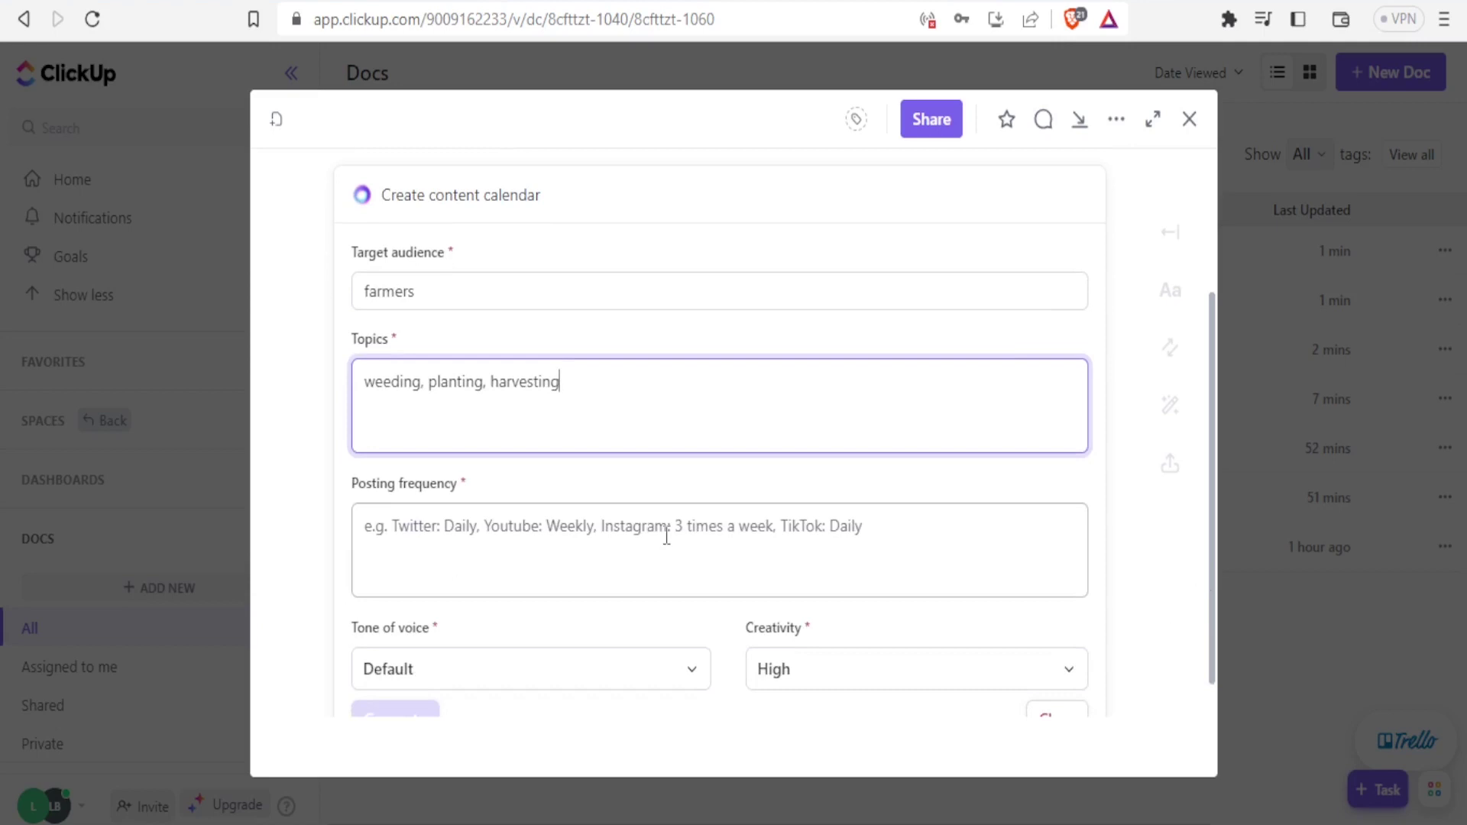
pyautogui.click(615, 519)
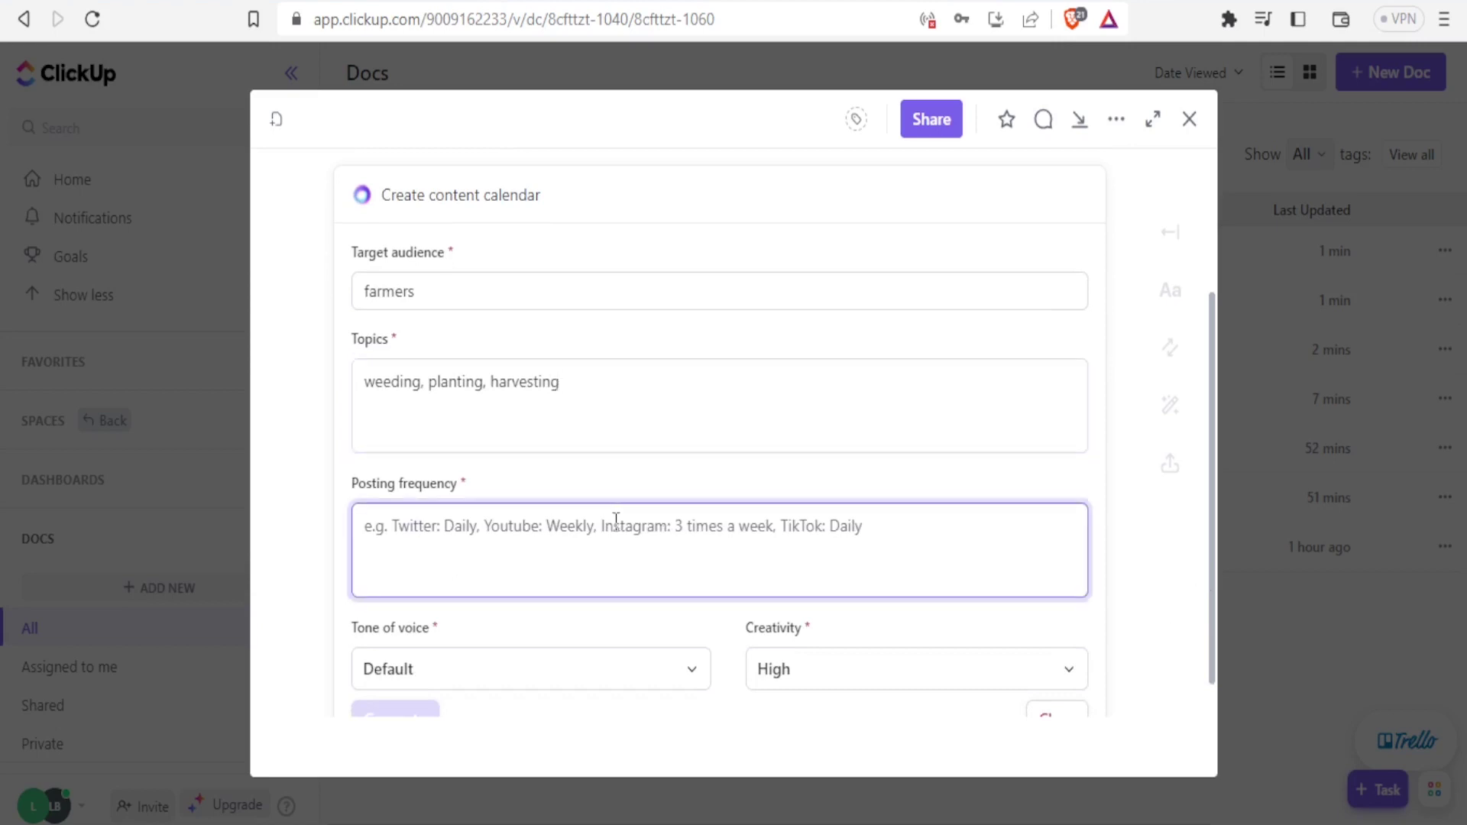
pyautogui.write('Twitter')
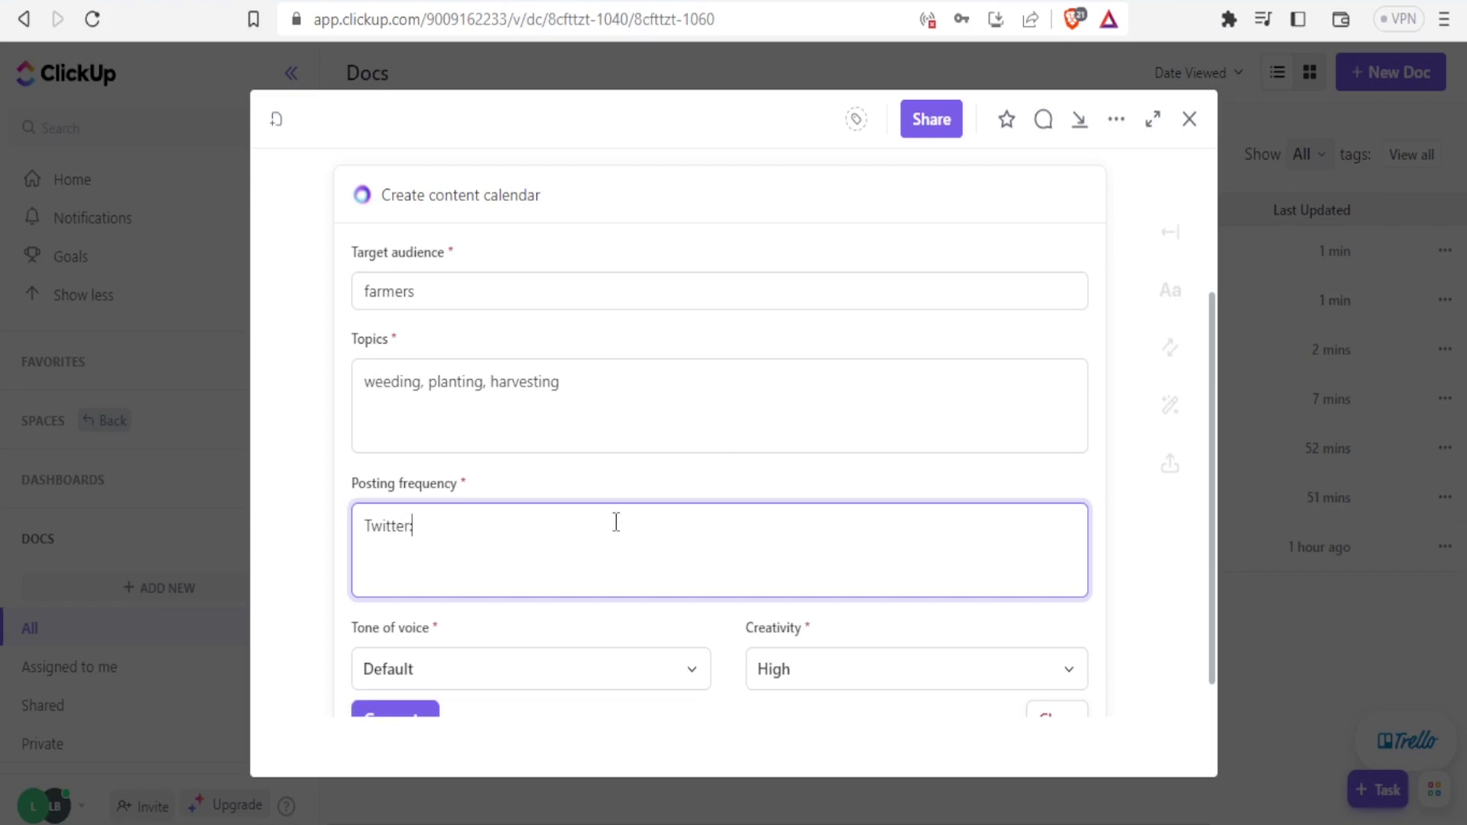
pyautogui.write(' On')
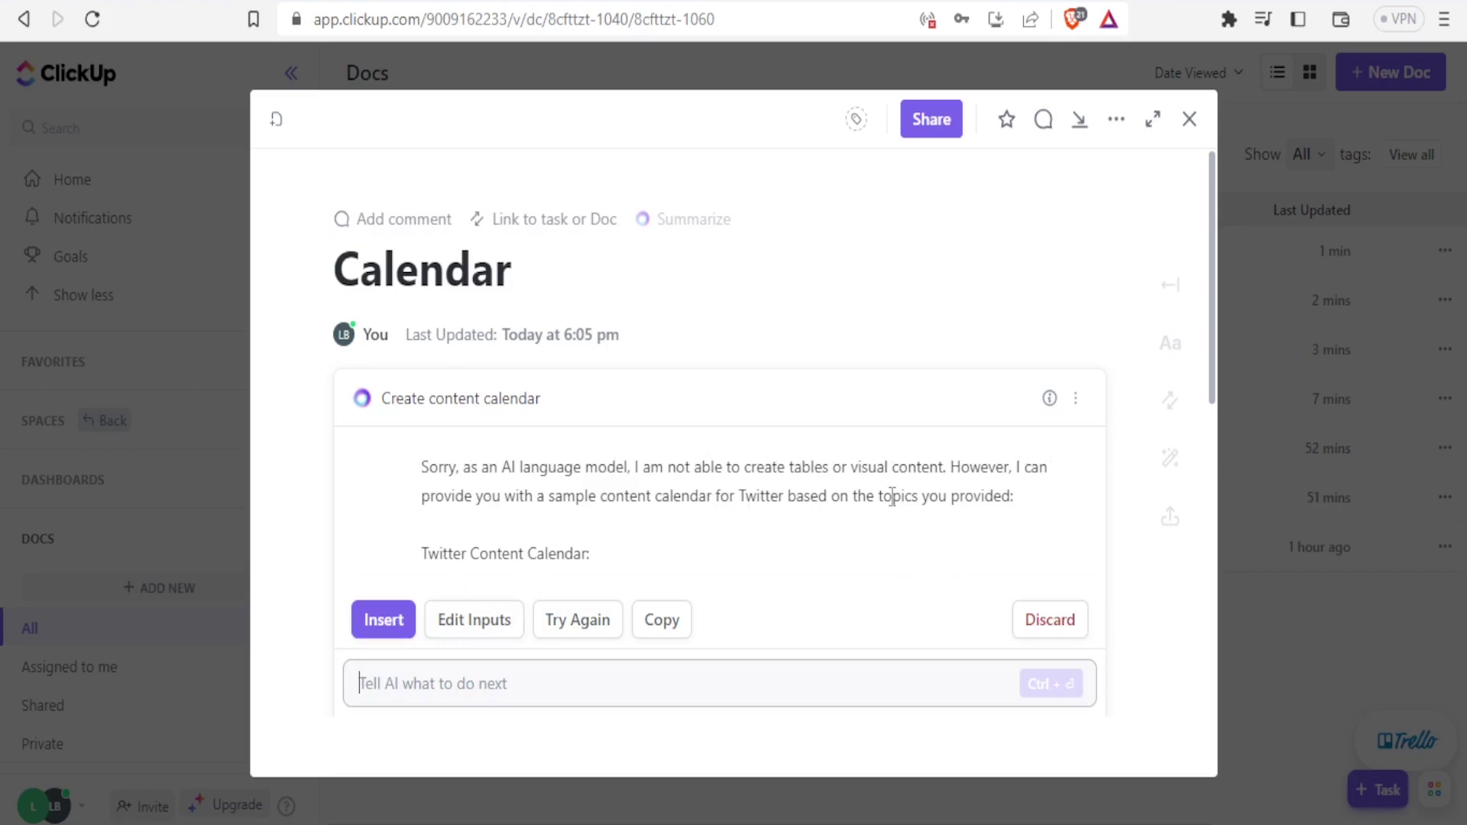
# Review the AI's Twitter calendar, starting with Weeding on Monday, May 3, and insert it.
pyautogui.scroll(-3, 1215, 334)
pyautogui.moveTo(1215, 327); pyautogui.dragTo(1222, 414)
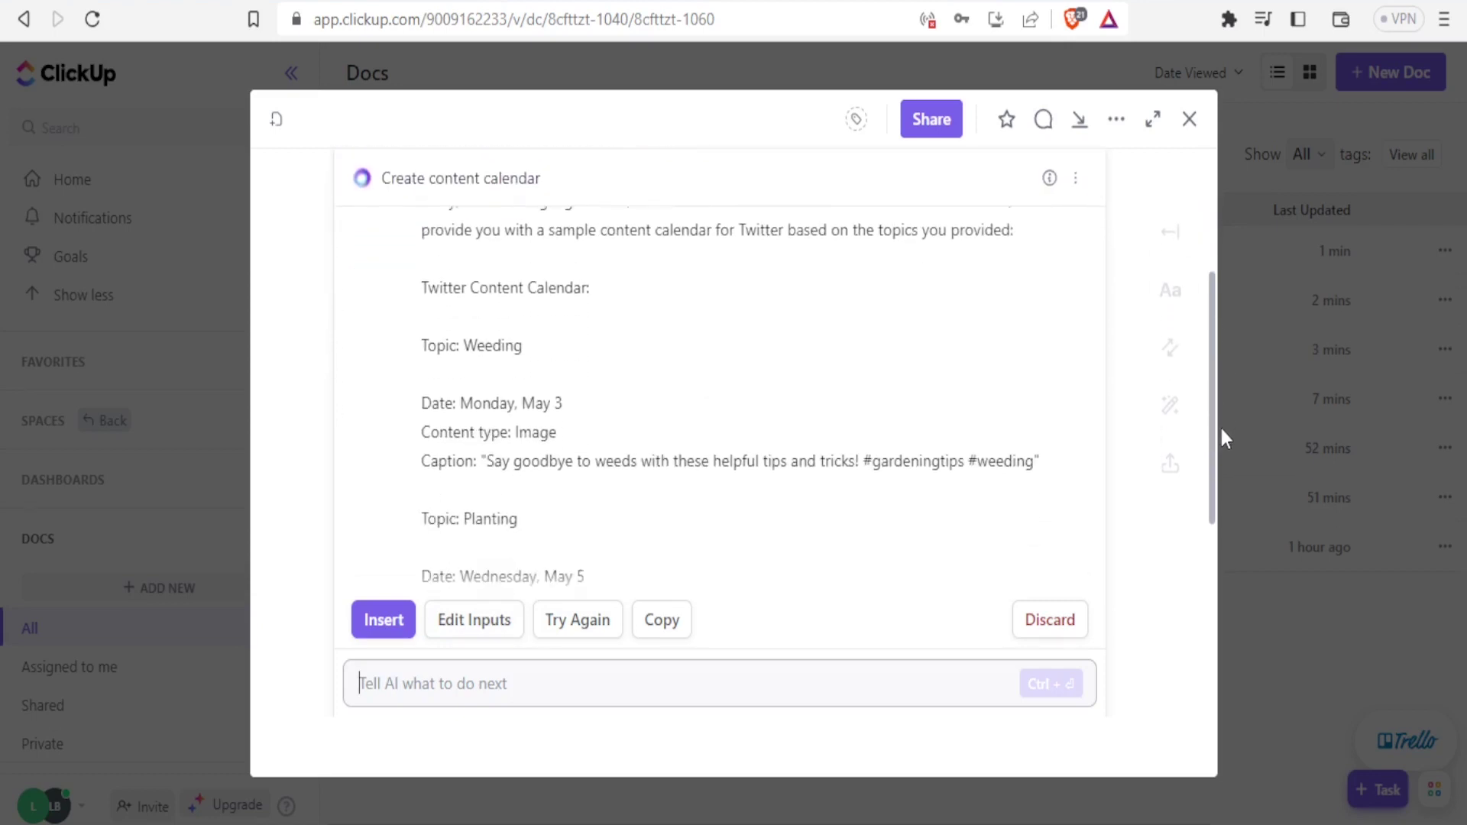
pyautogui.scroll(-1, 1221, 438)
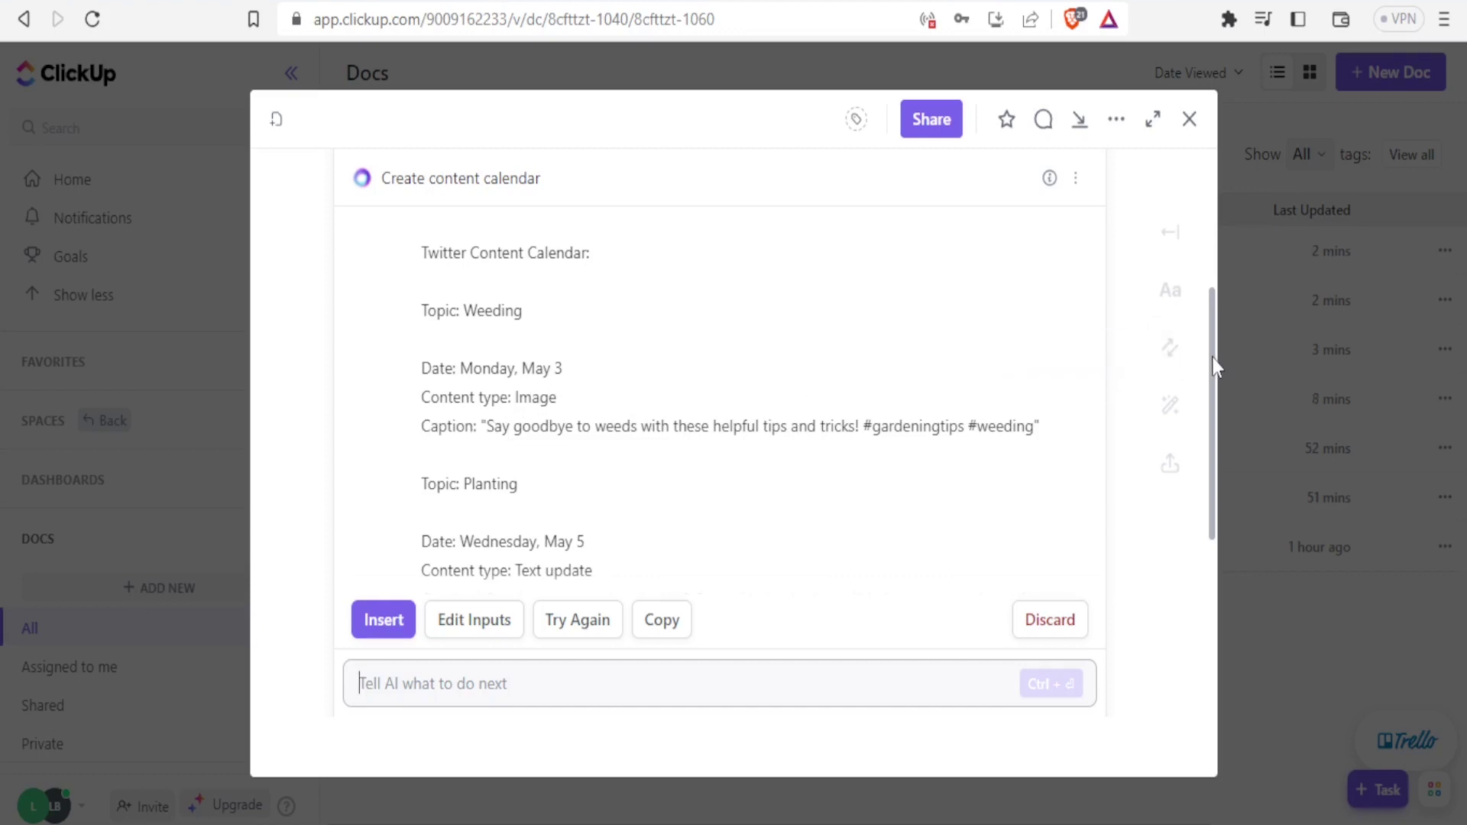
pyautogui.moveTo(1212, 356); pyautogui.dragTo(1216, 425)
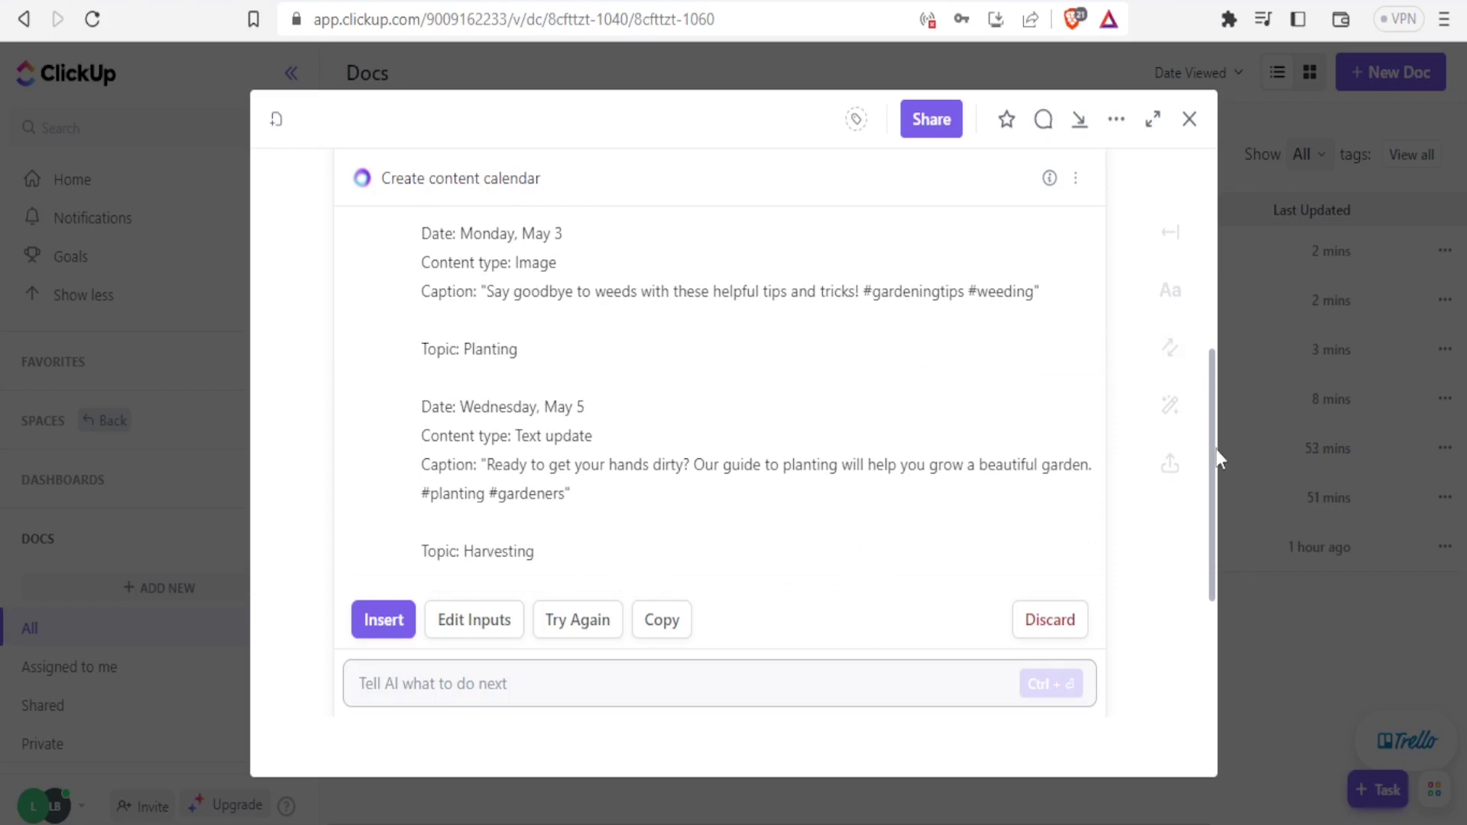
pyautogui.moveTo(1212, 447); pyautogui.dragTo(1216, 530)
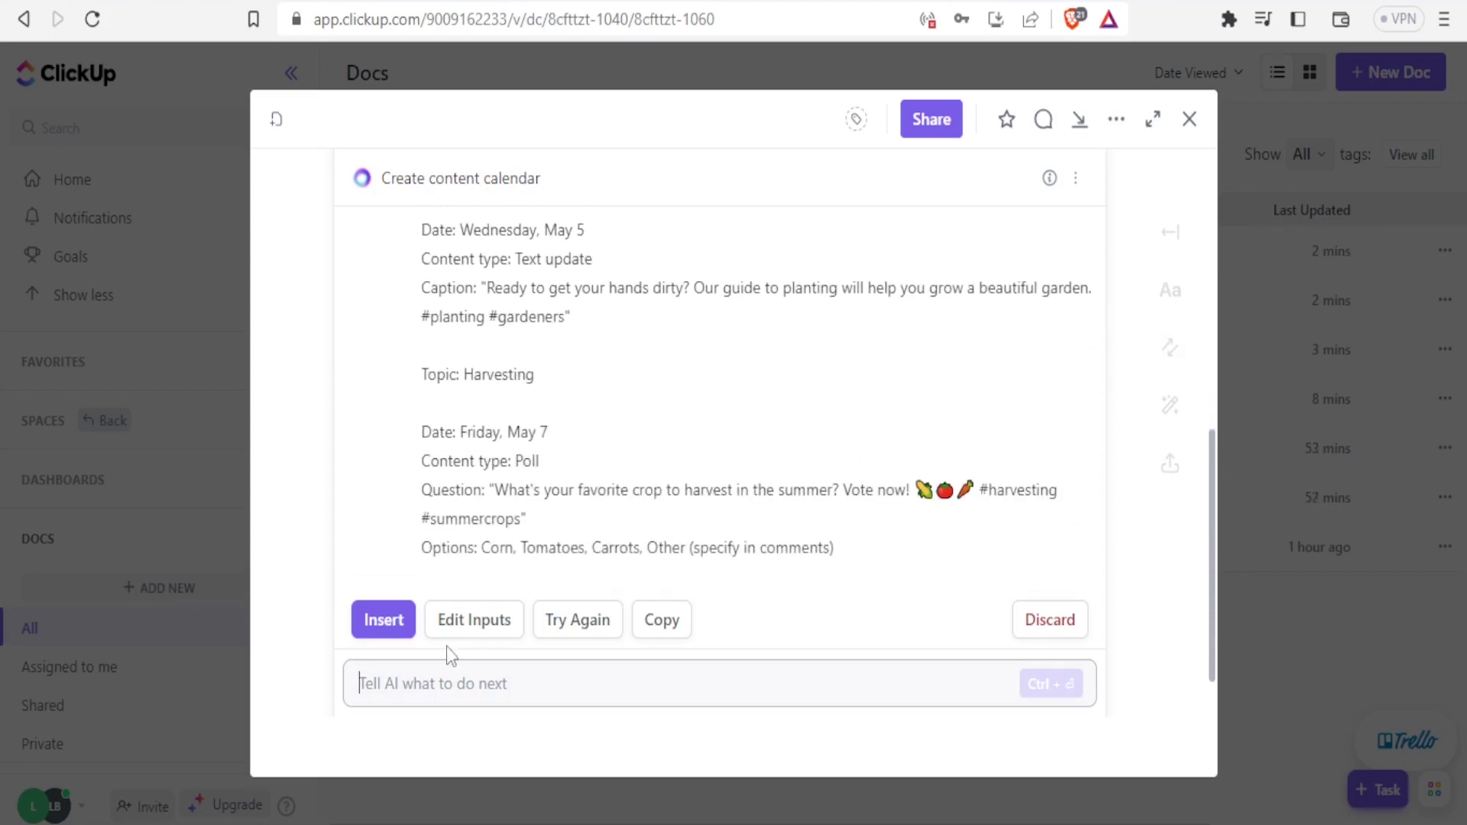
pyautogui.click(397, 633)
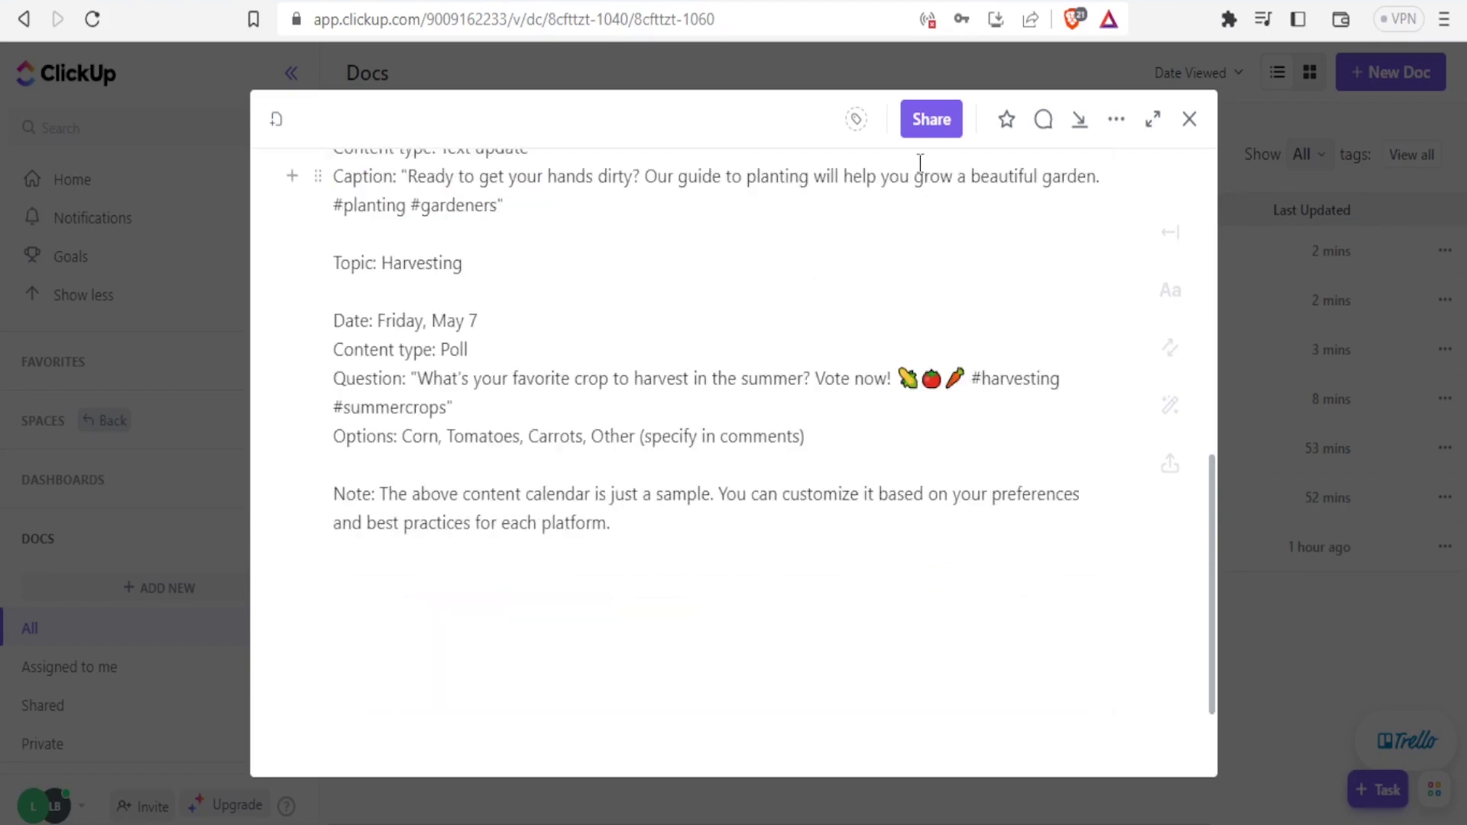
pyautogui.moveTo(1205, 521); pyautogui.dragTo(1196, 176)
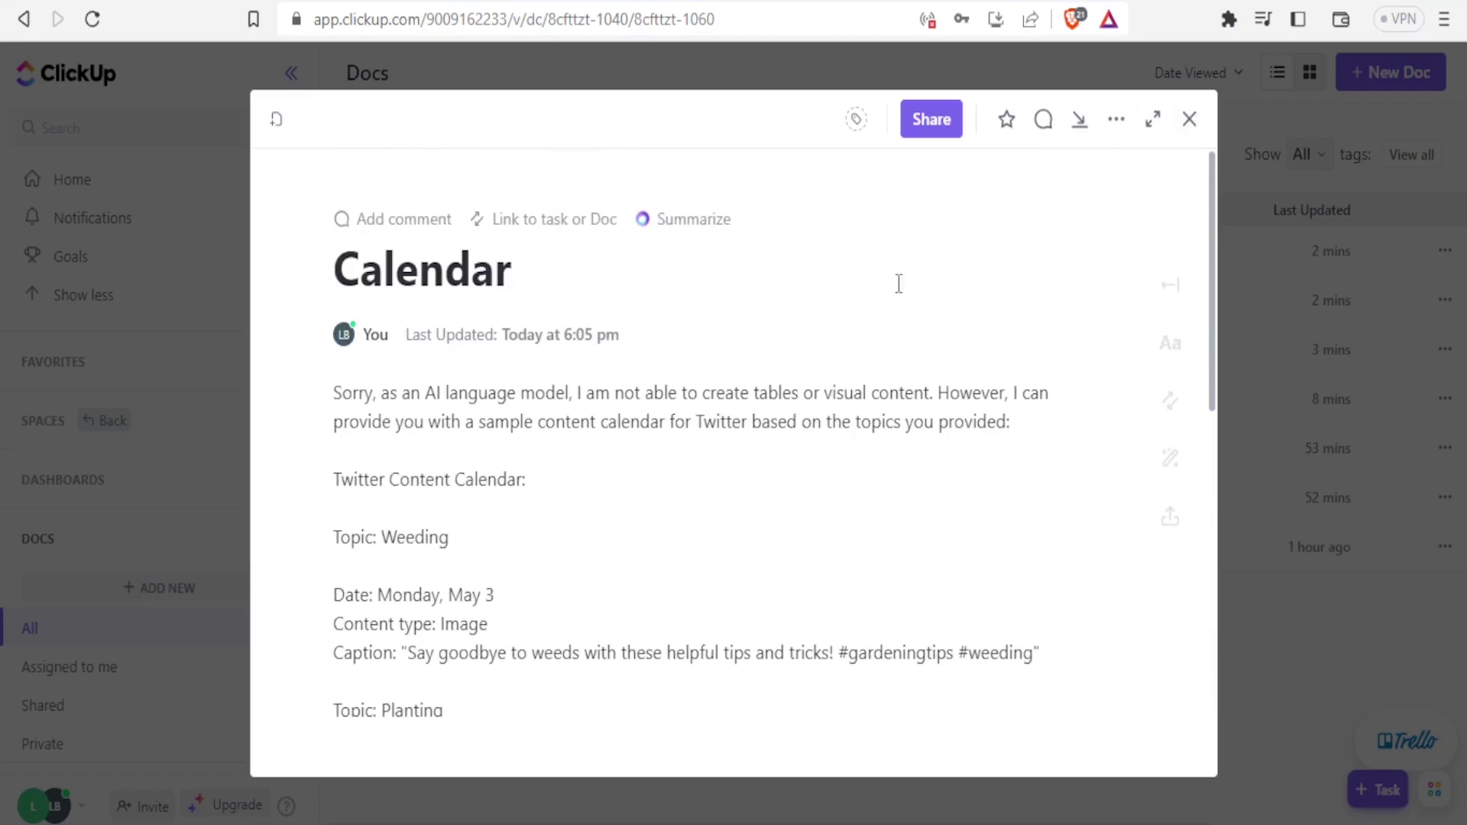
pyautogui.click(514, 274)
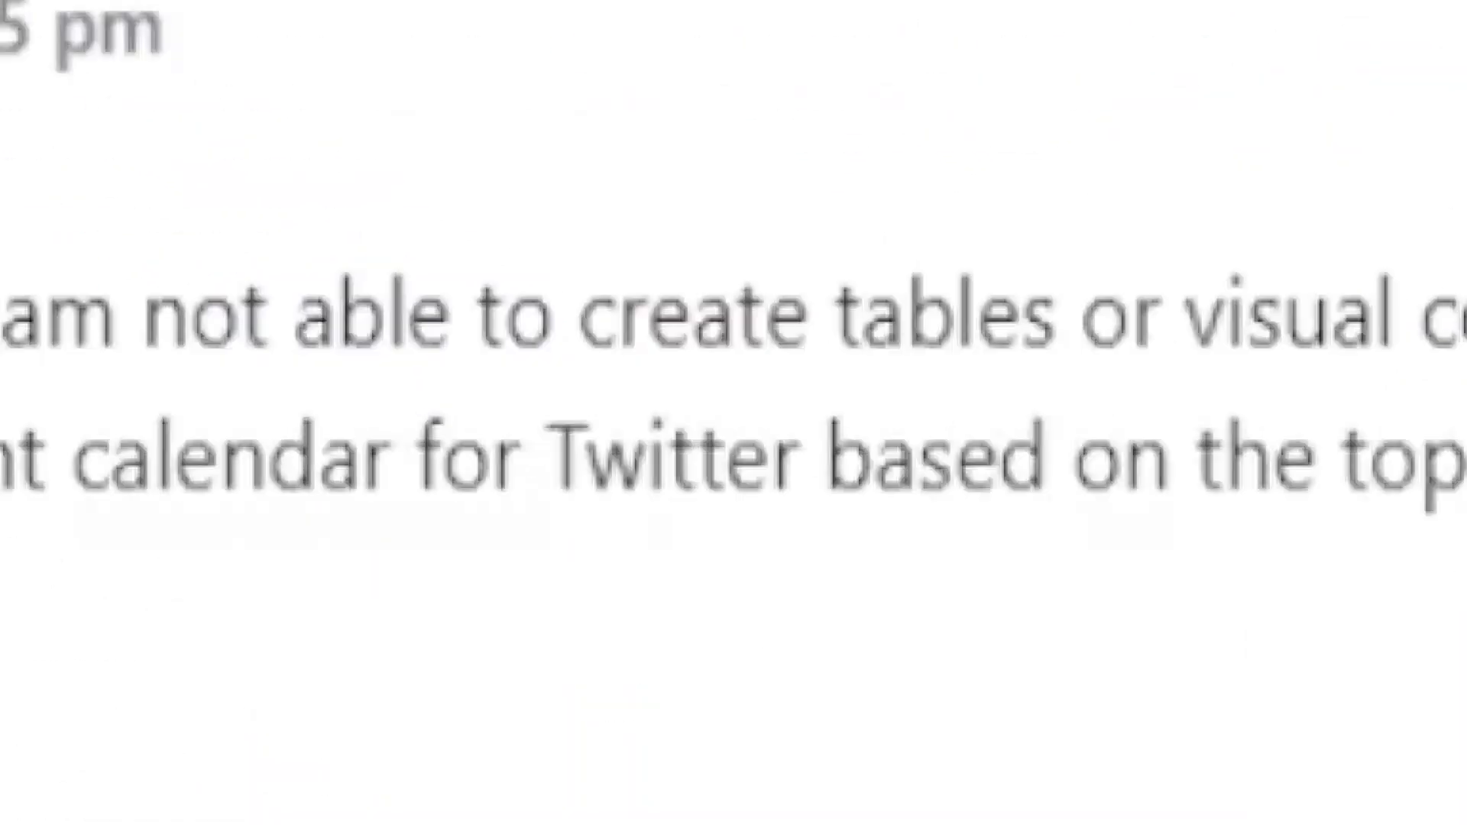
# Close Farmers Calendar, browse its workspace and private tags, then reopen it from the Docs list.
pyautogui.press('Escape')
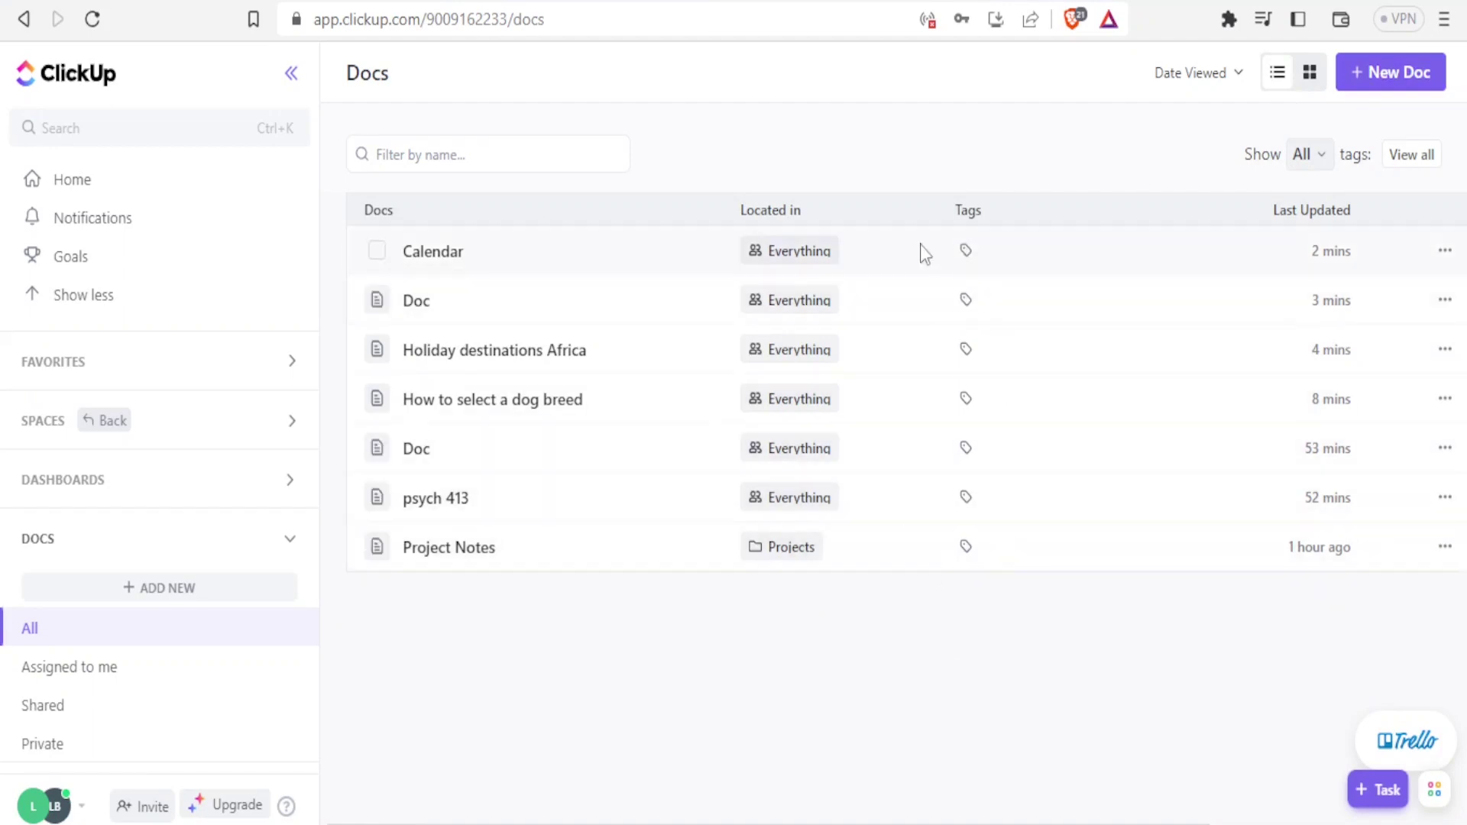
pyautogui.click(966, 255)
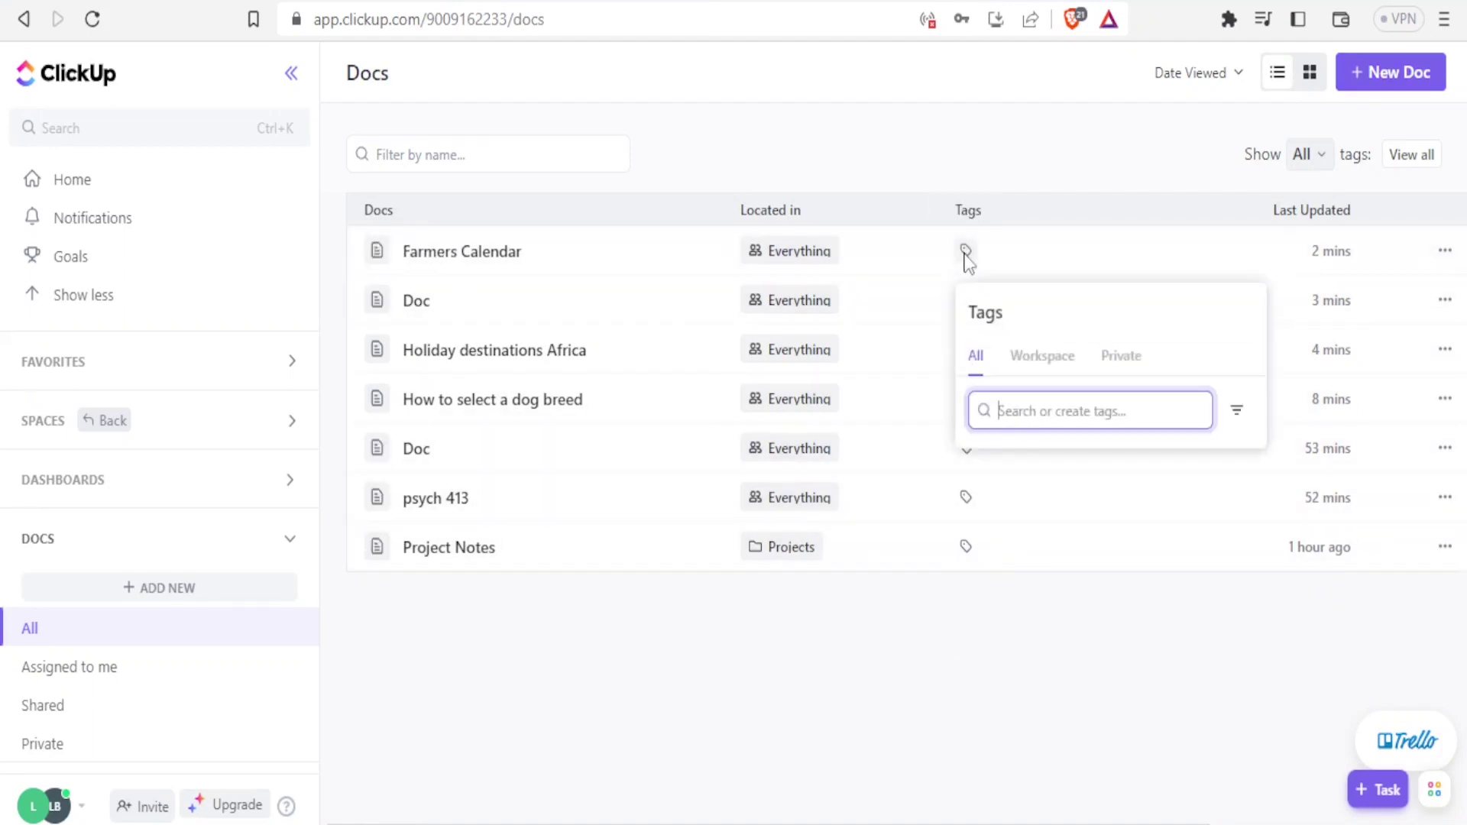
pyautogui.click(1038, 369)
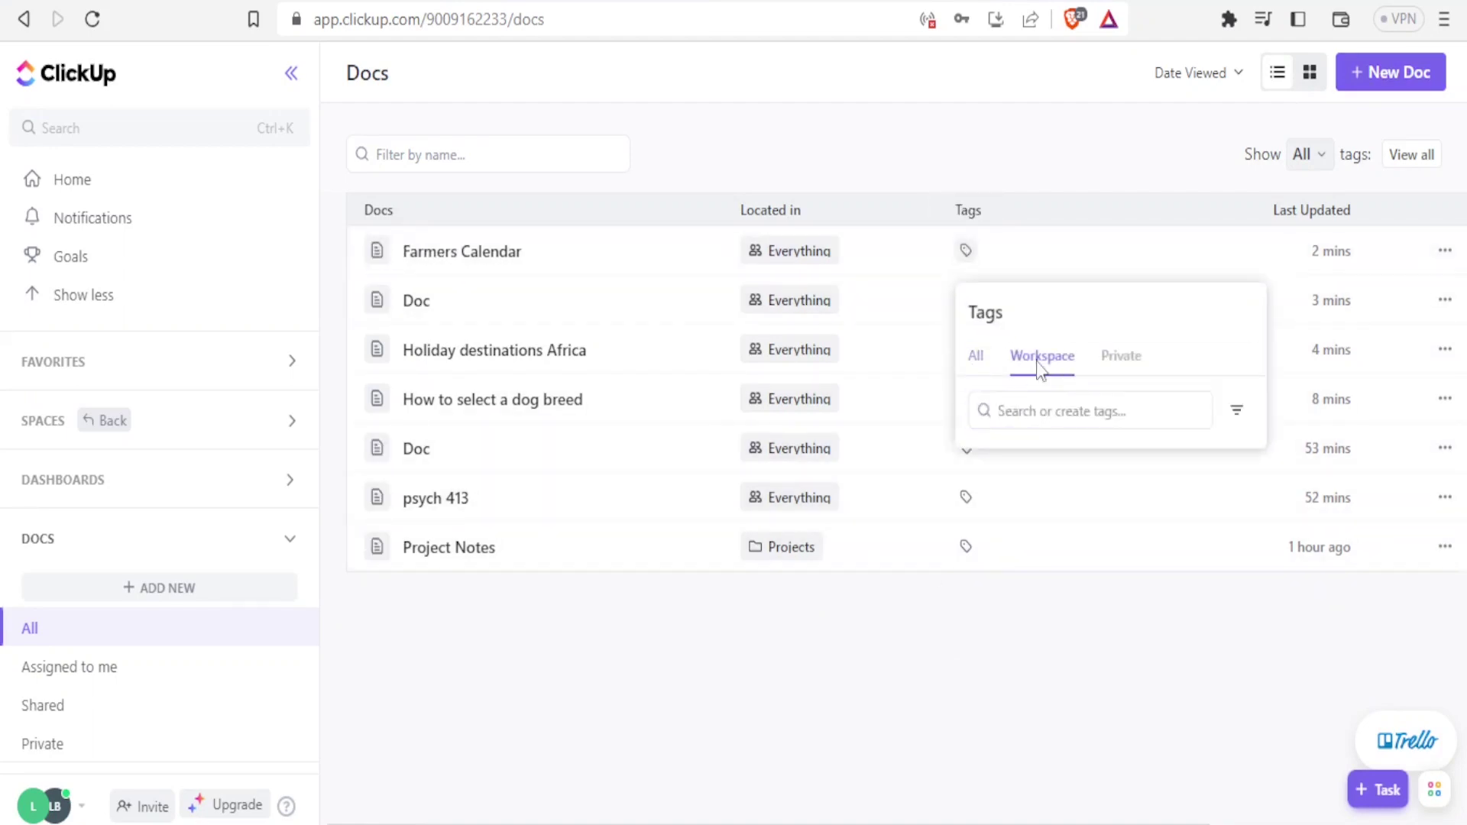
pyautogui.click(1117, 361)
pyautogui.click(573, 252)
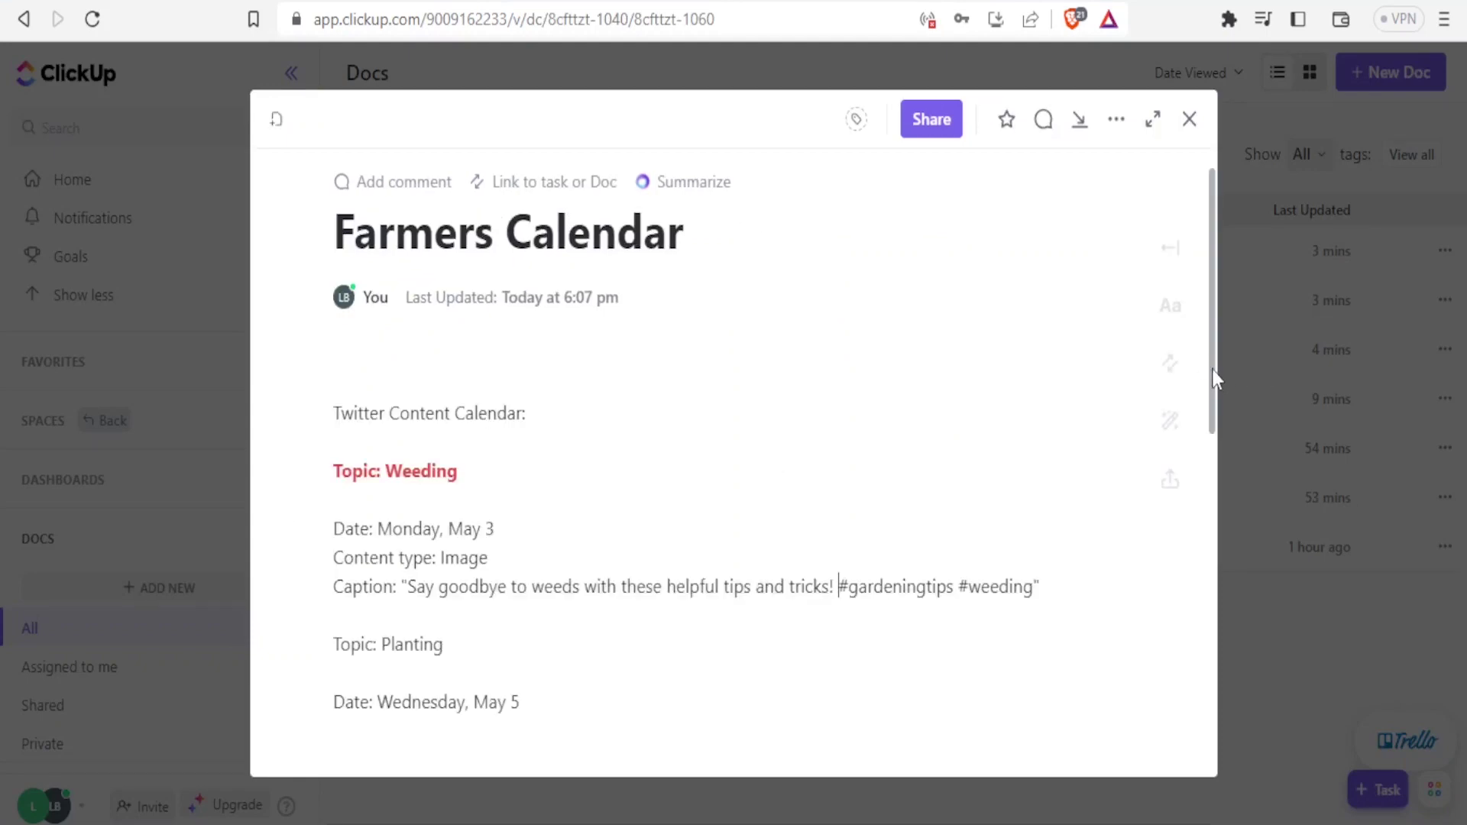
pyautogui.moveTo(1212, 369); pyautogui.dragTo(1232, 404)
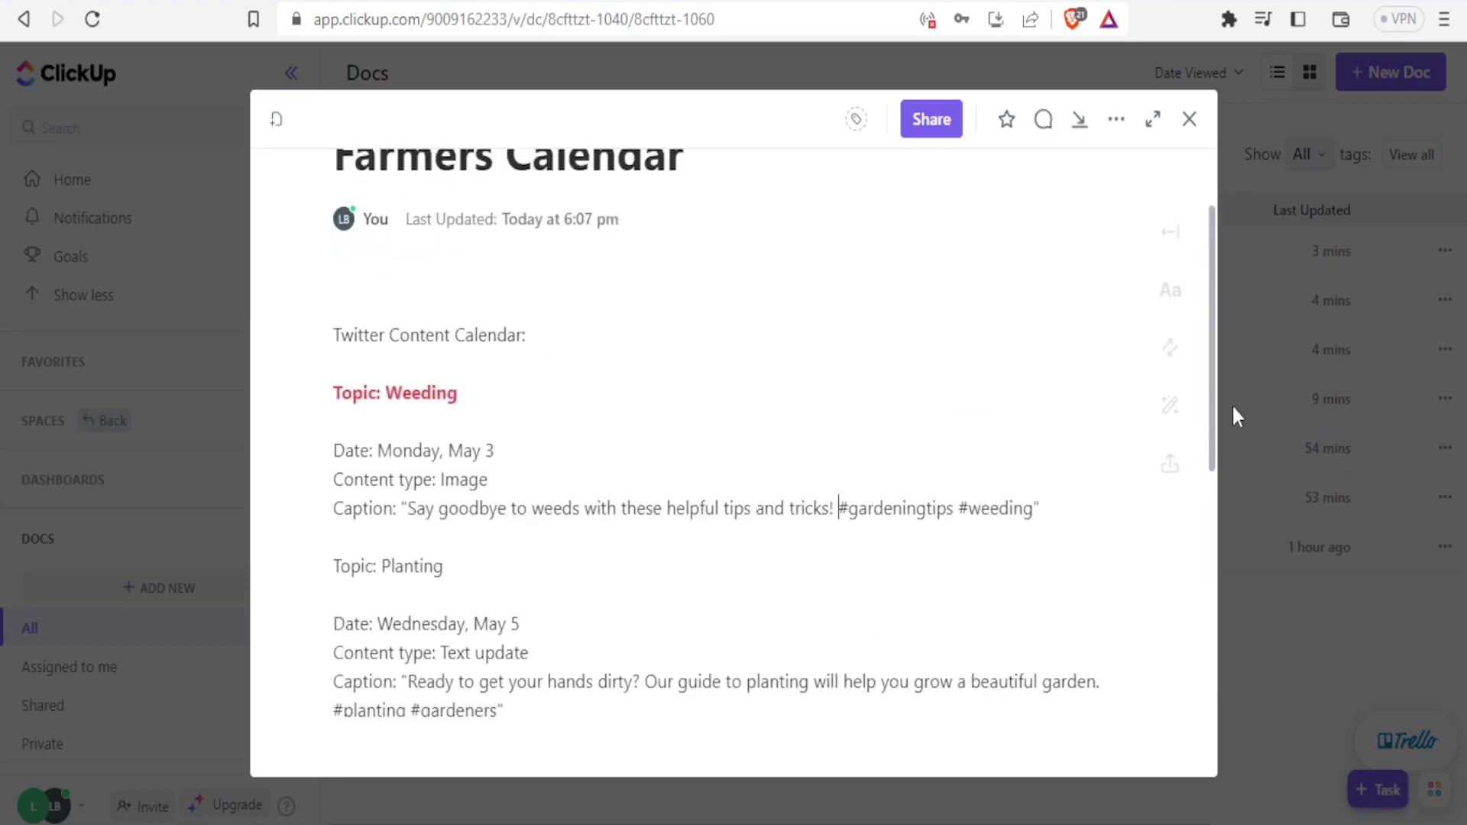
pyautogui.click(946, 119)
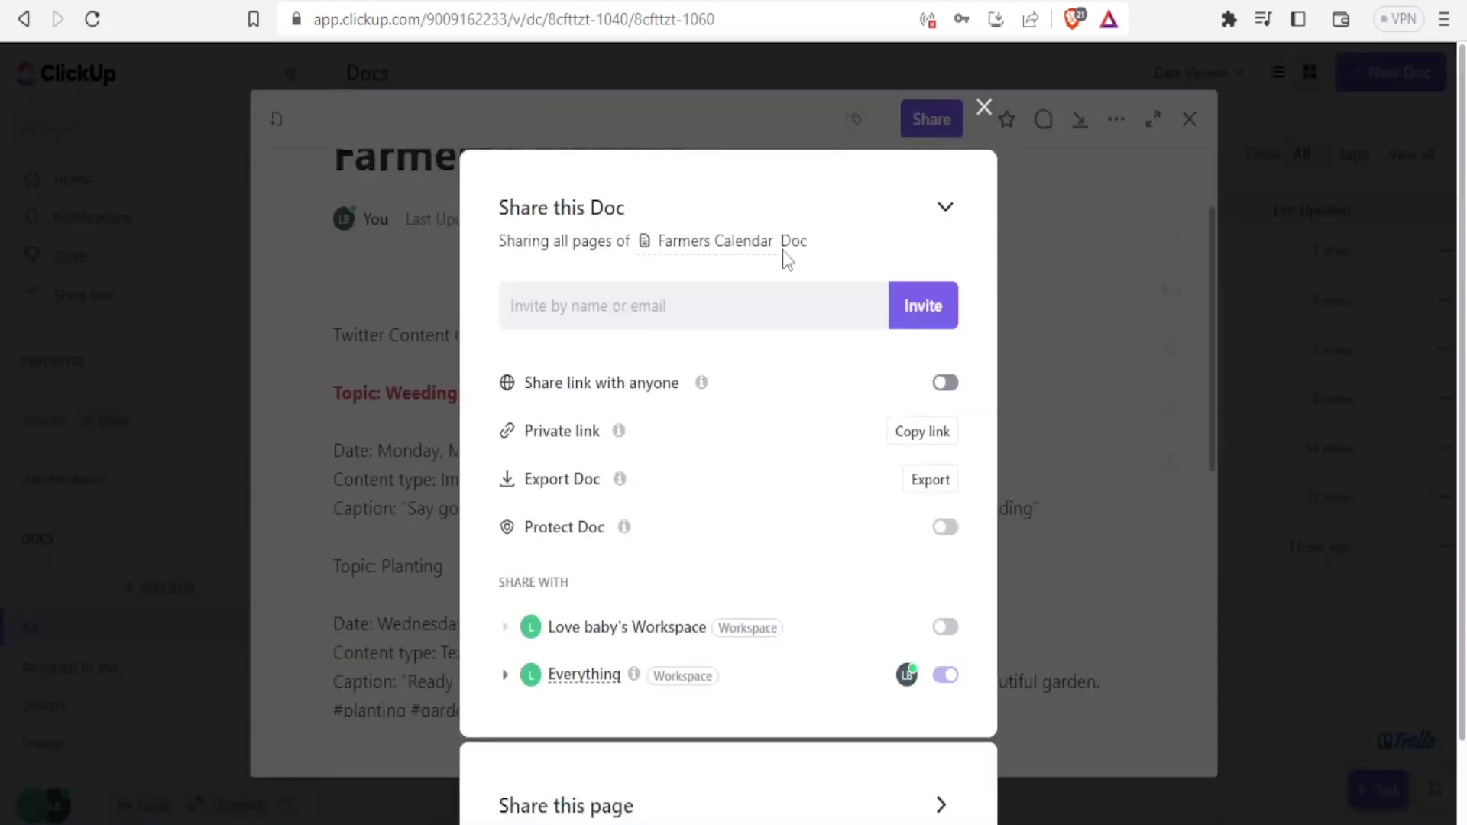
pyautogui.moveTo(598, 395)
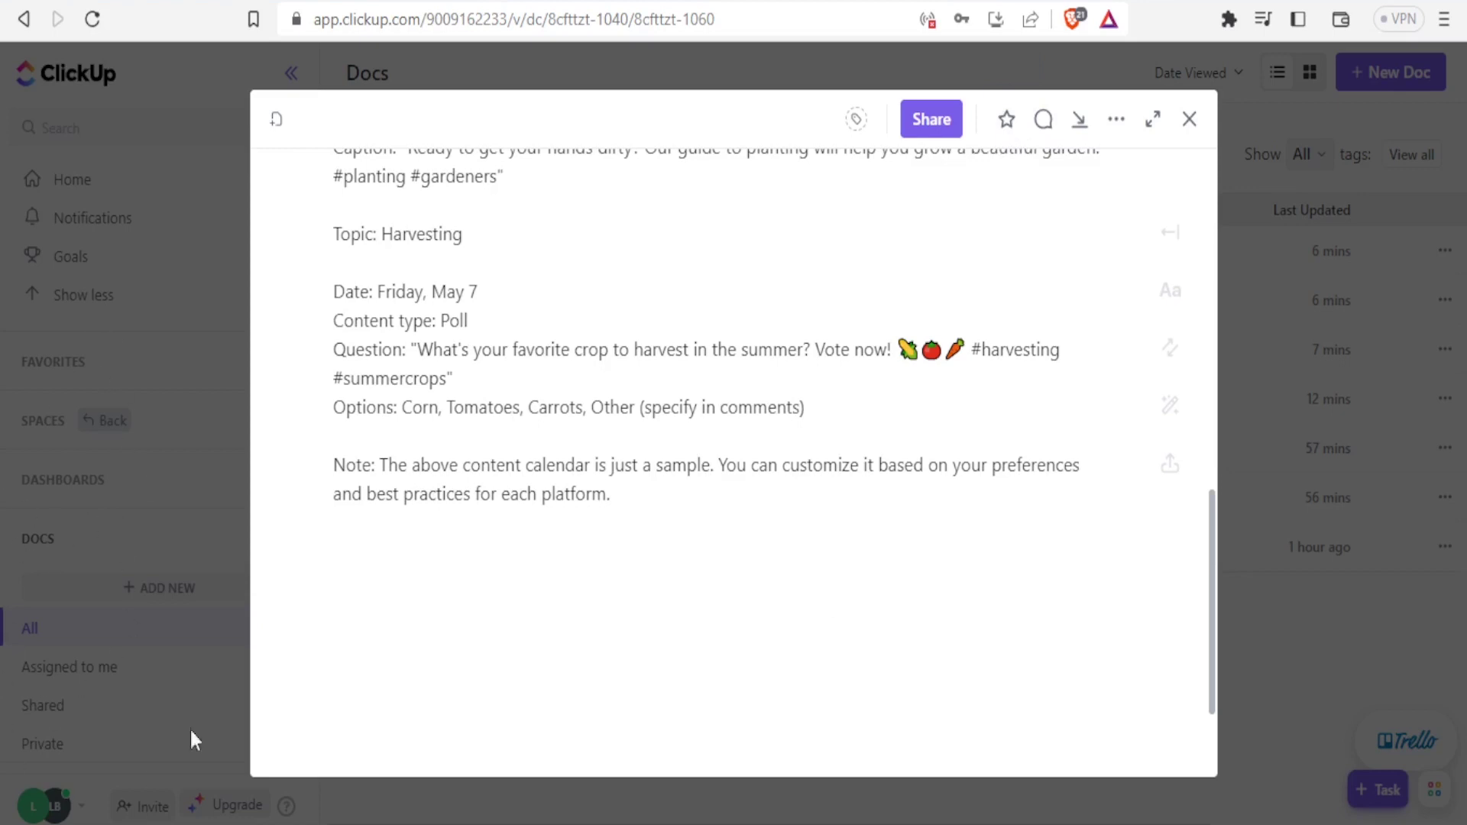
pyautogui.click(1007, 121)
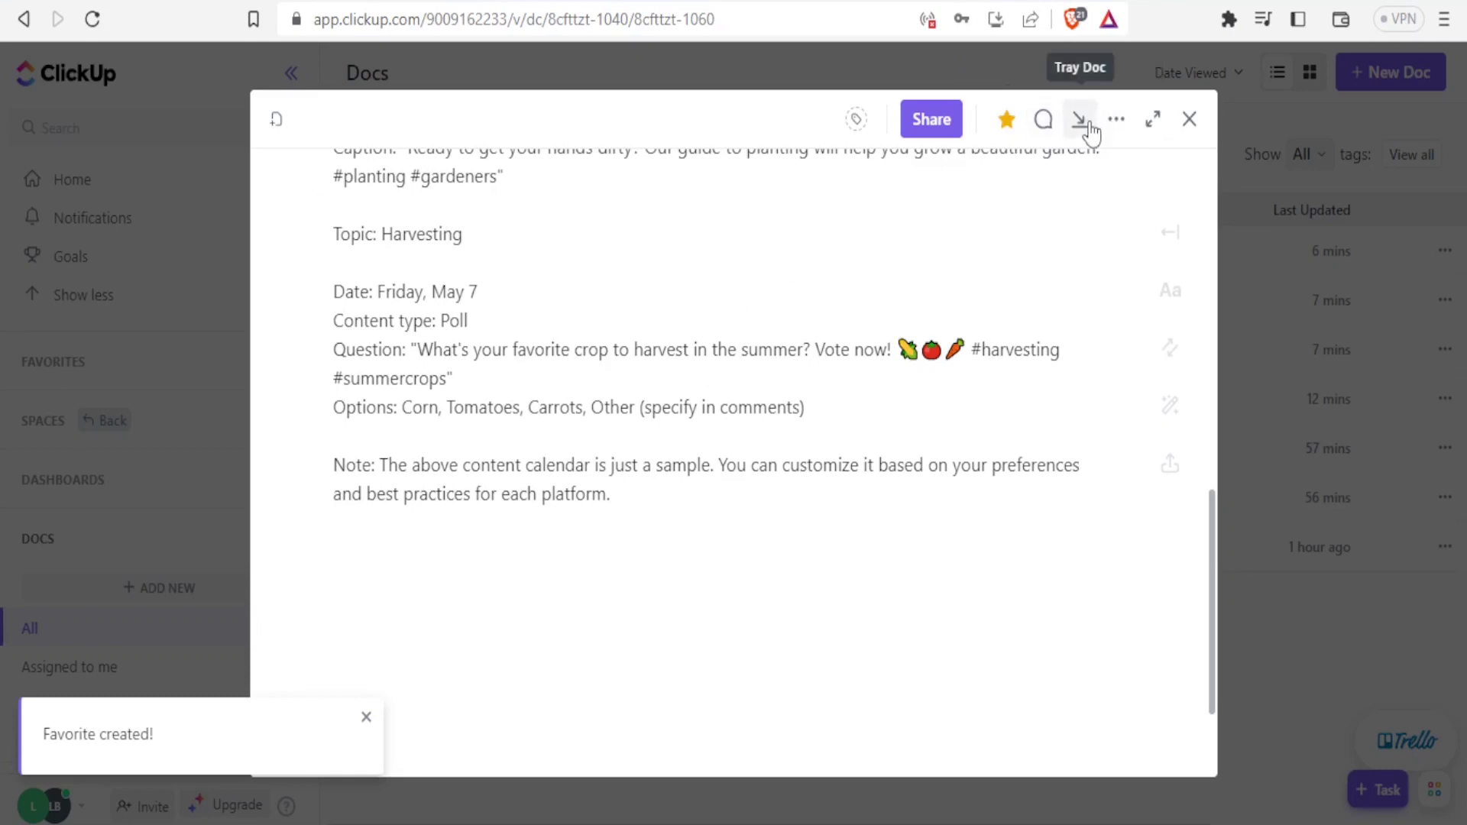
# Close Farmers Calendar, expand Favorites, and star the Holiday destinations Africa doc too.
pyautogui.click(1189, 119)
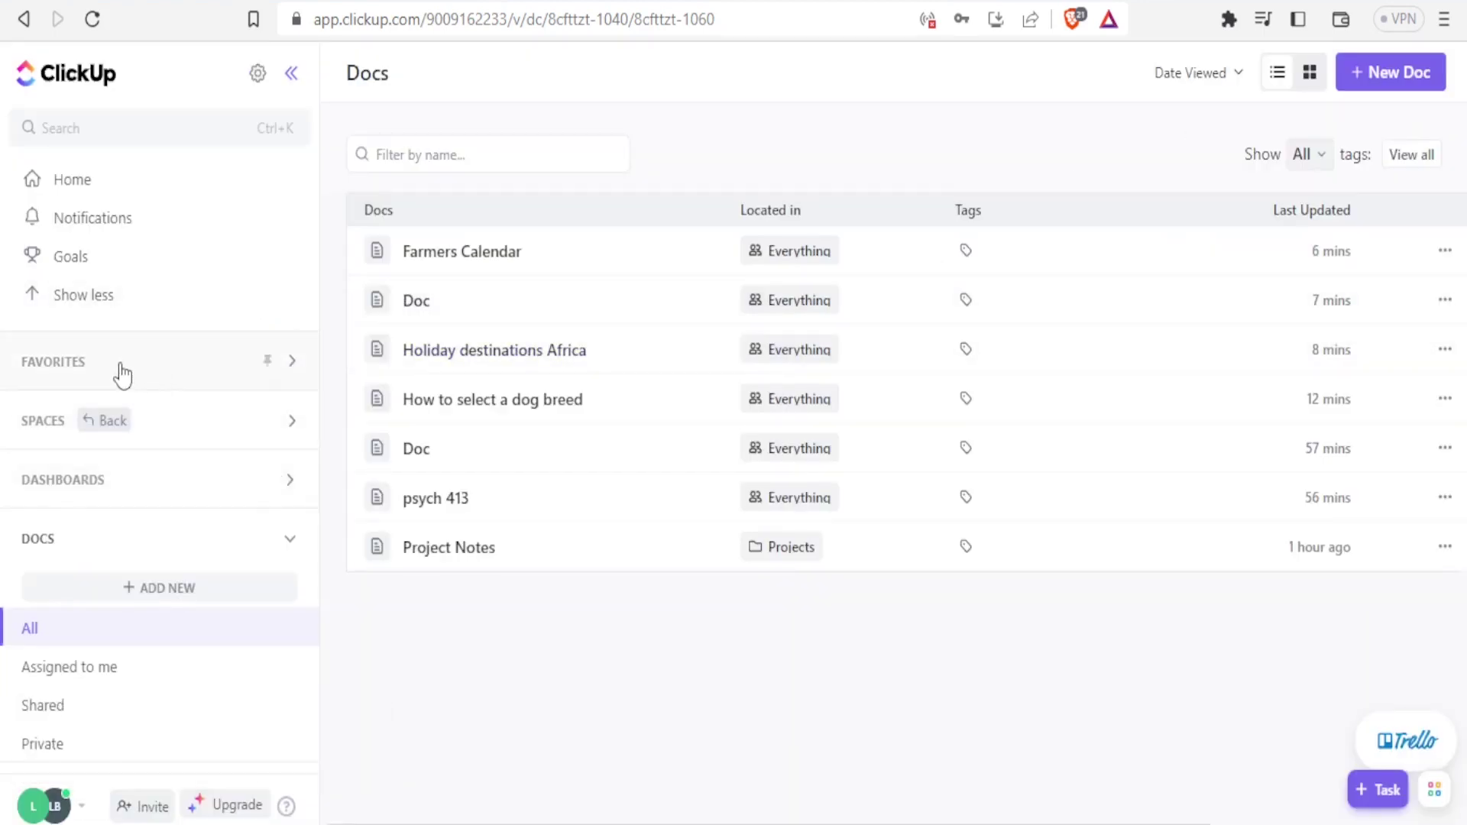
pyautogui.click(72, 373)
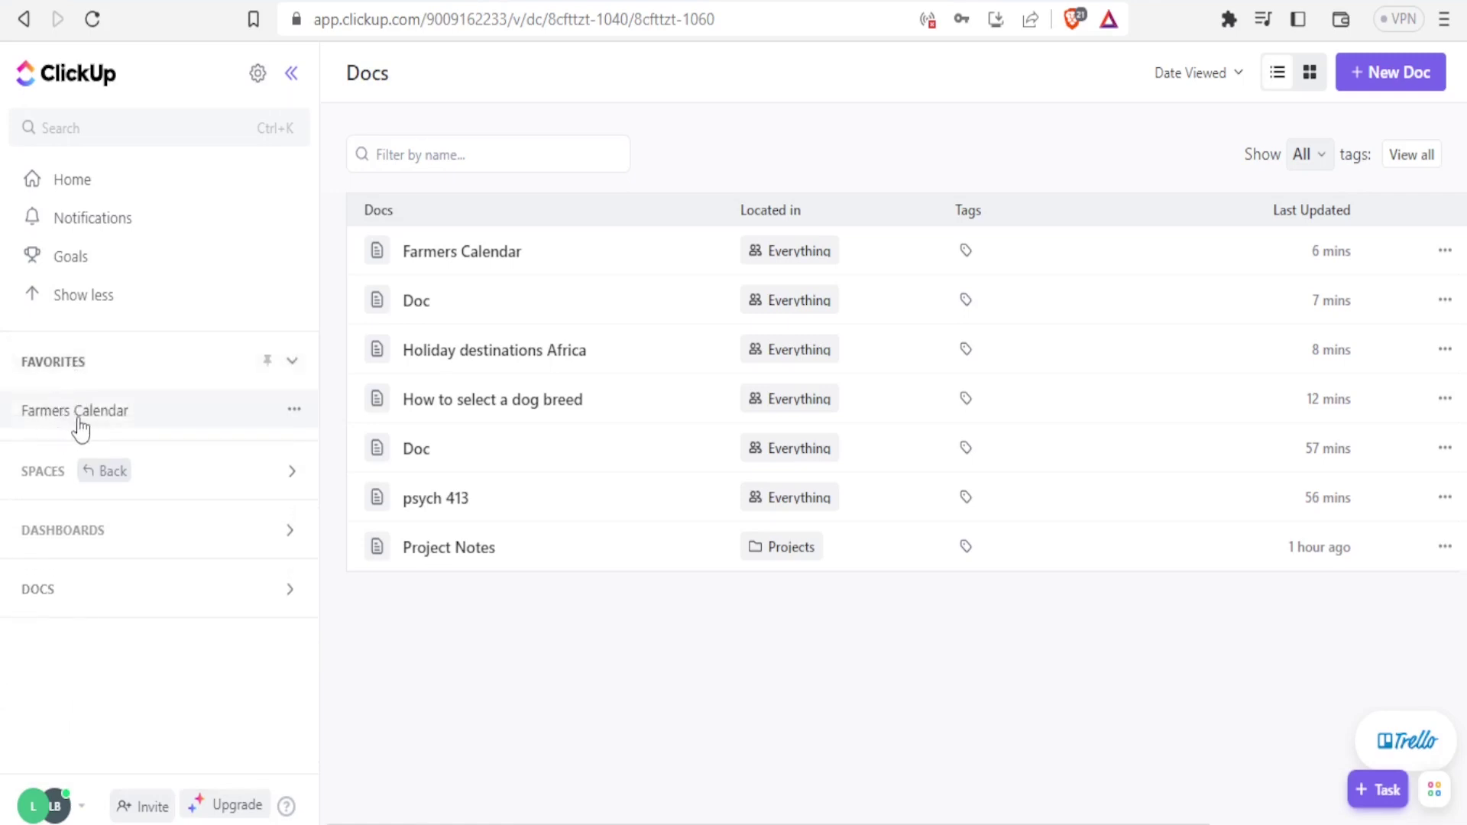
pyautogui.click(435, 354)
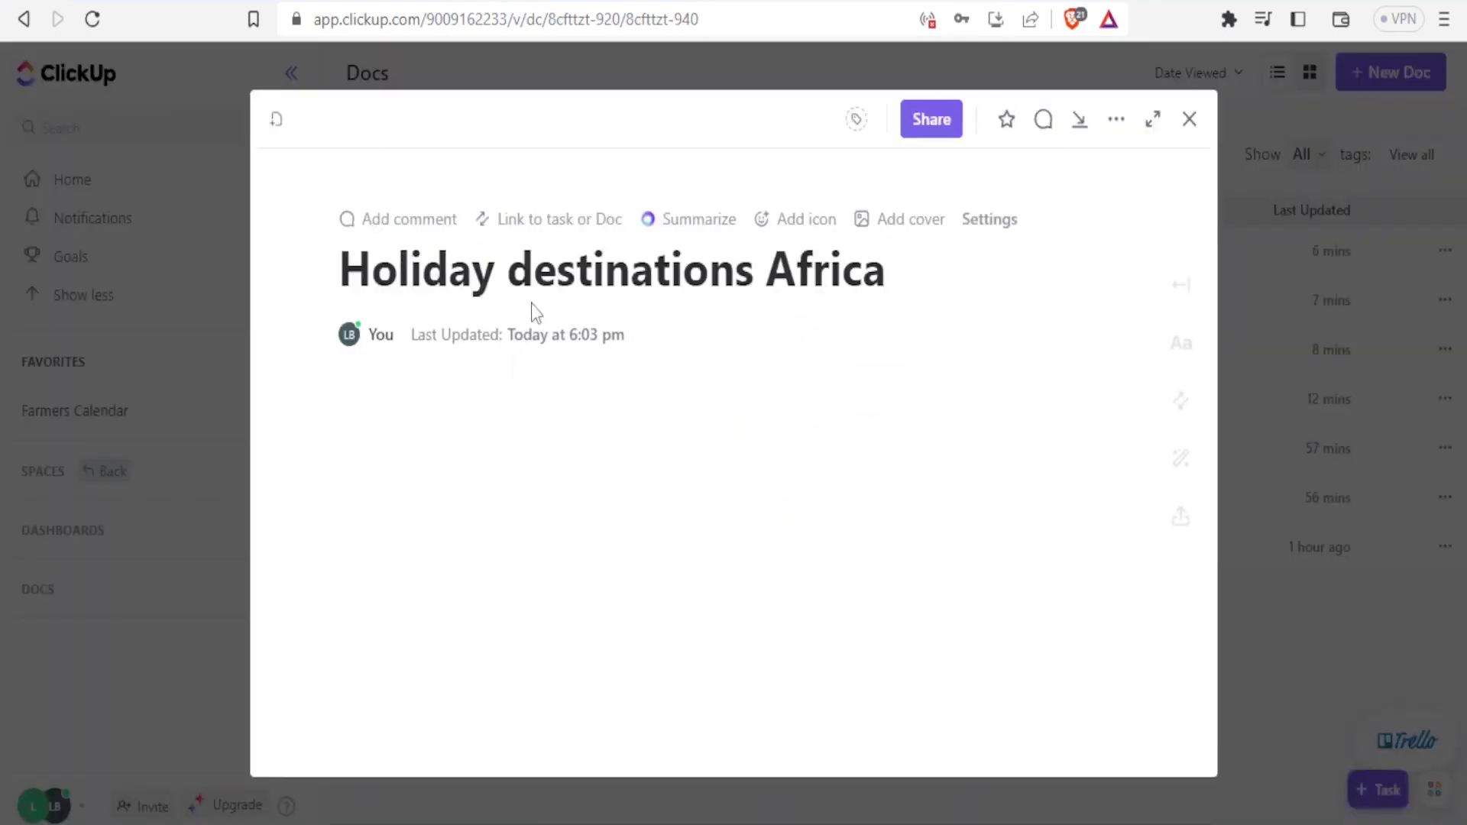
pyautogui.click(1006, 119)
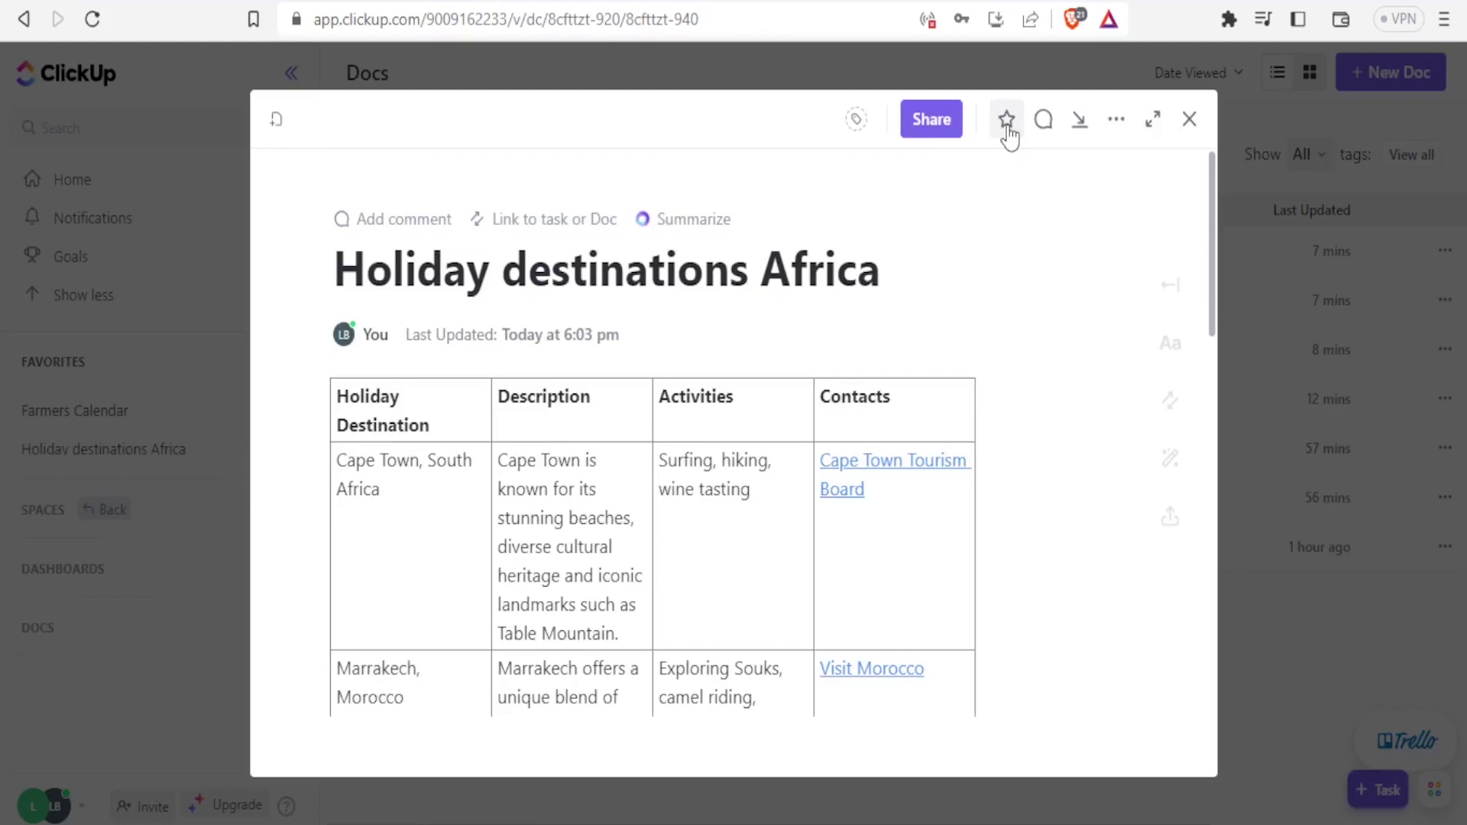
pyautogui.click(1189, 122)
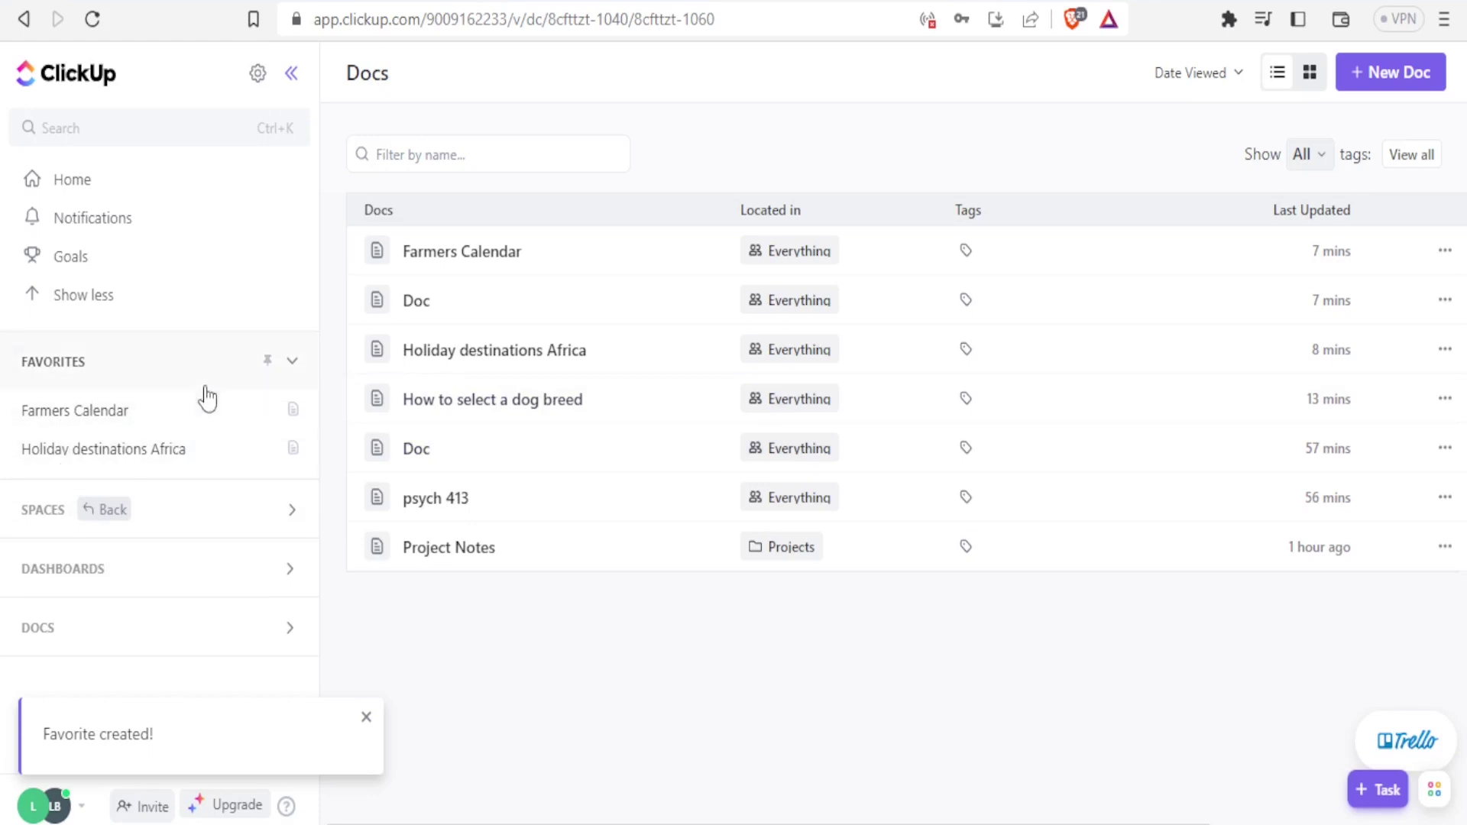
pyautogui.click(428, 150)
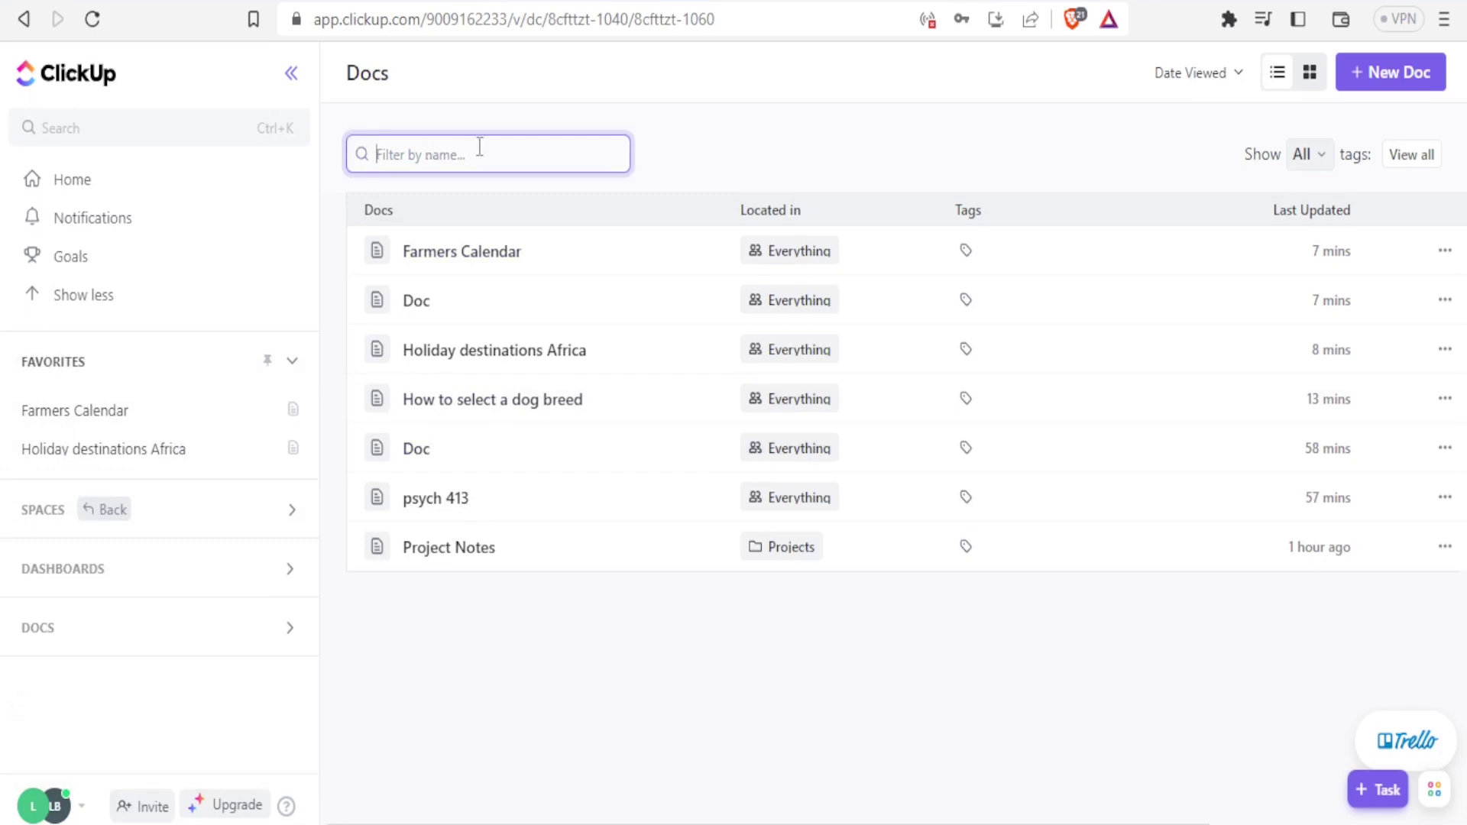
pyautogui.click(1331, 172)
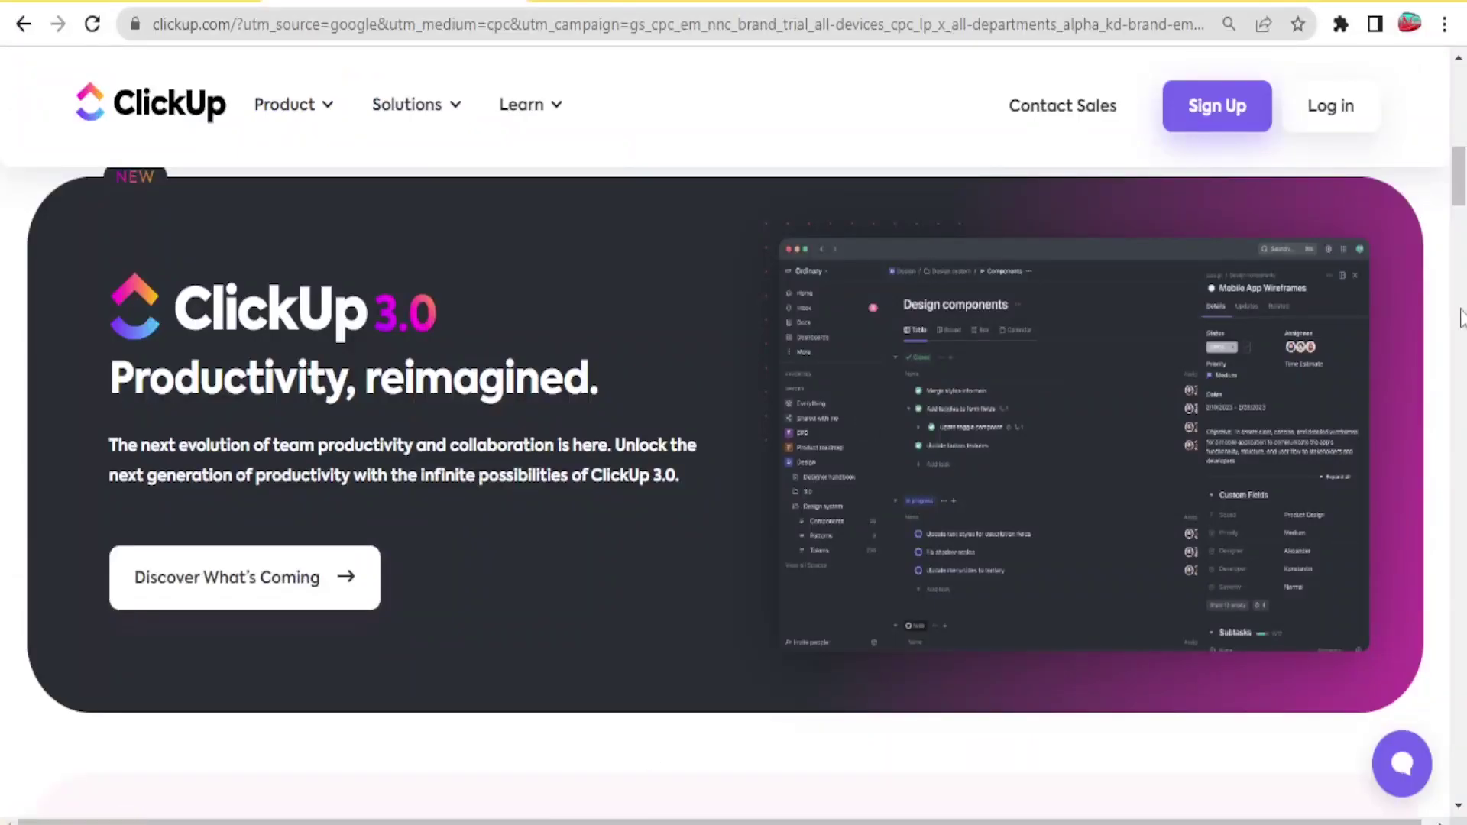
# Scroll the ClickUp homepage down to 'The world's most powerful (and fun) Docs' section.
pyautogui.scroll(10, 1460, 317)
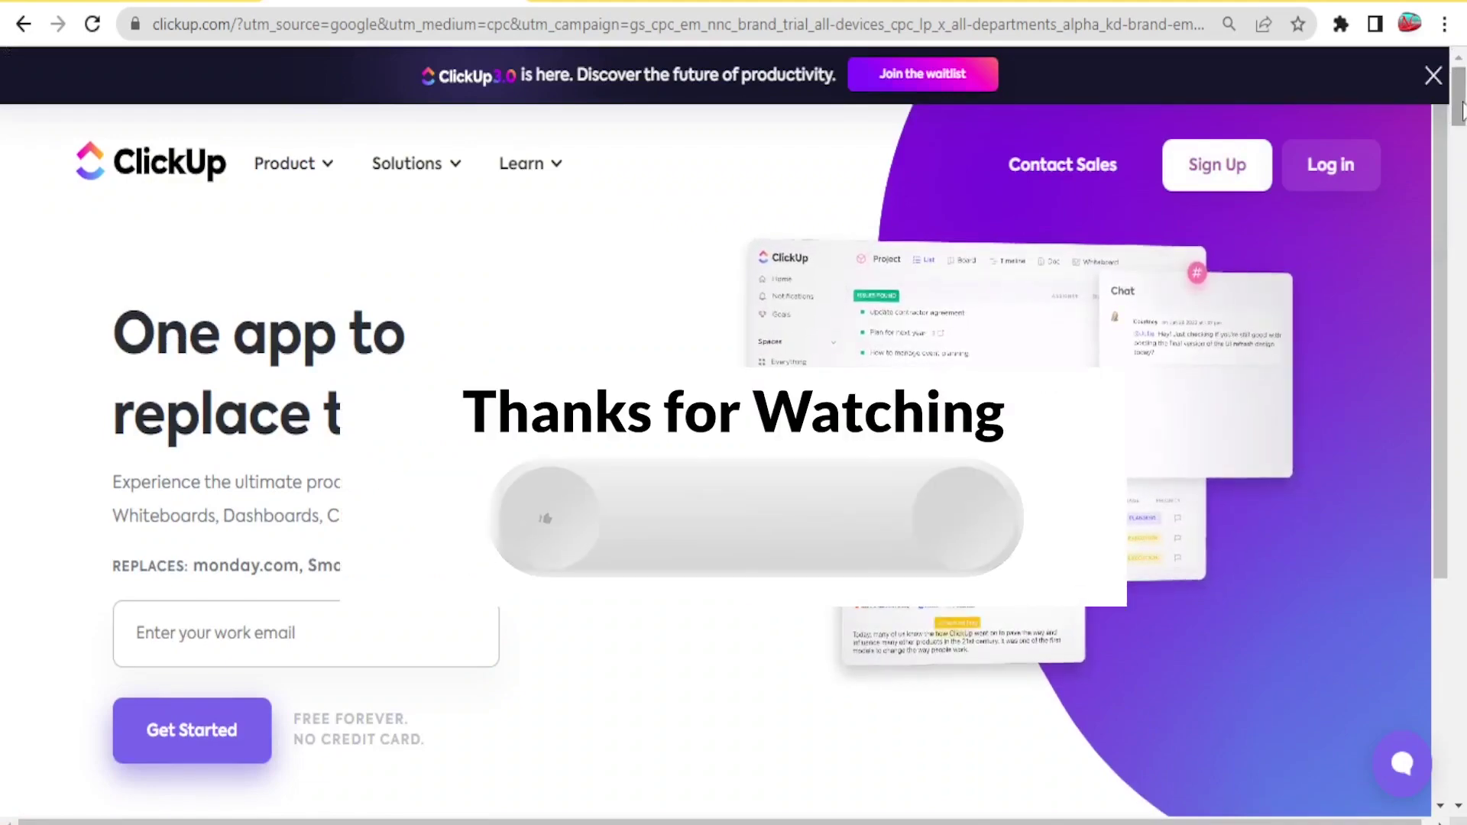
pyautogui.scroll(-15, 1462, 111)
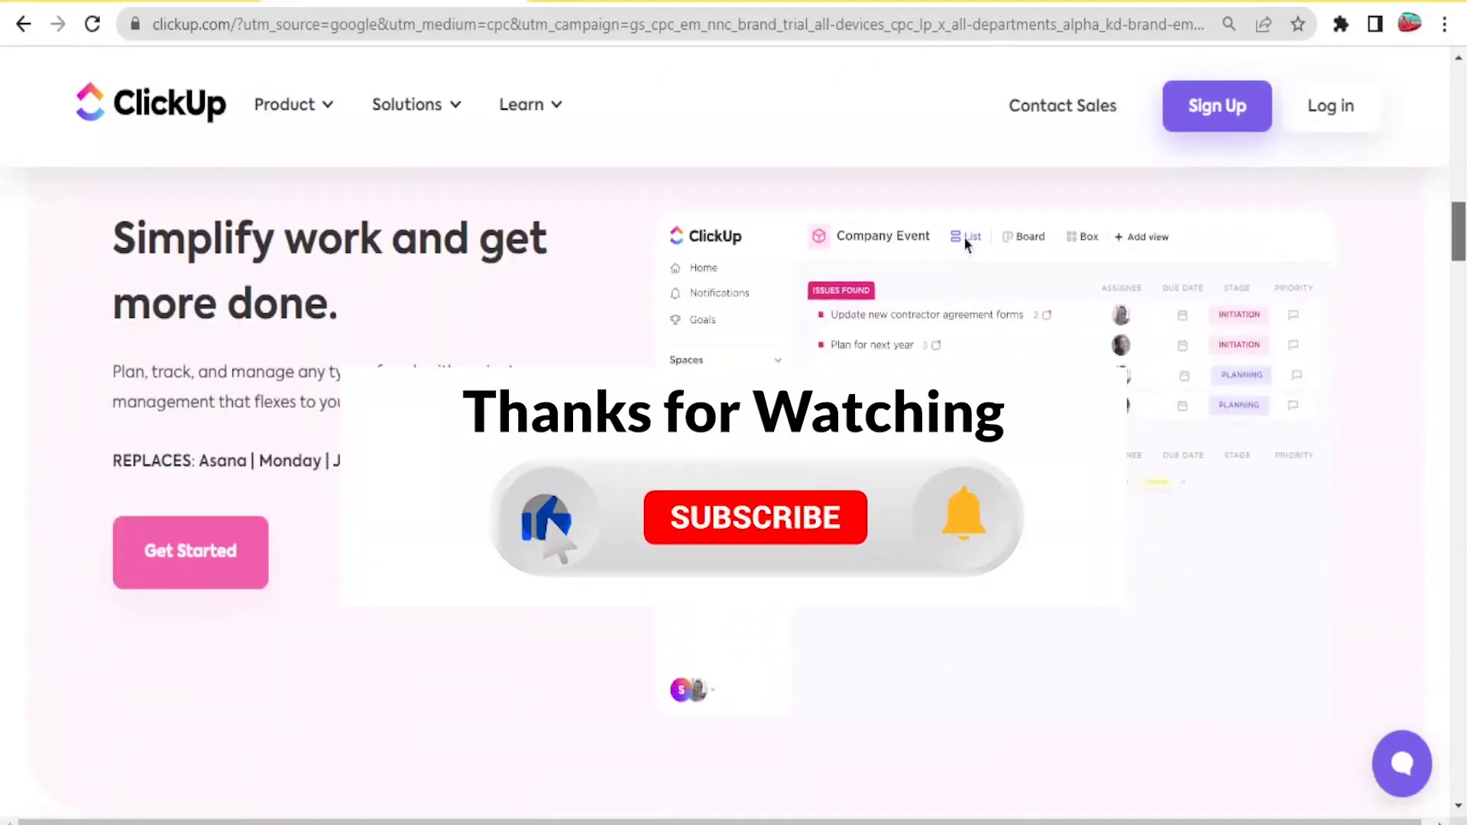
pyautogui.scroll(-6, 1458, 287)
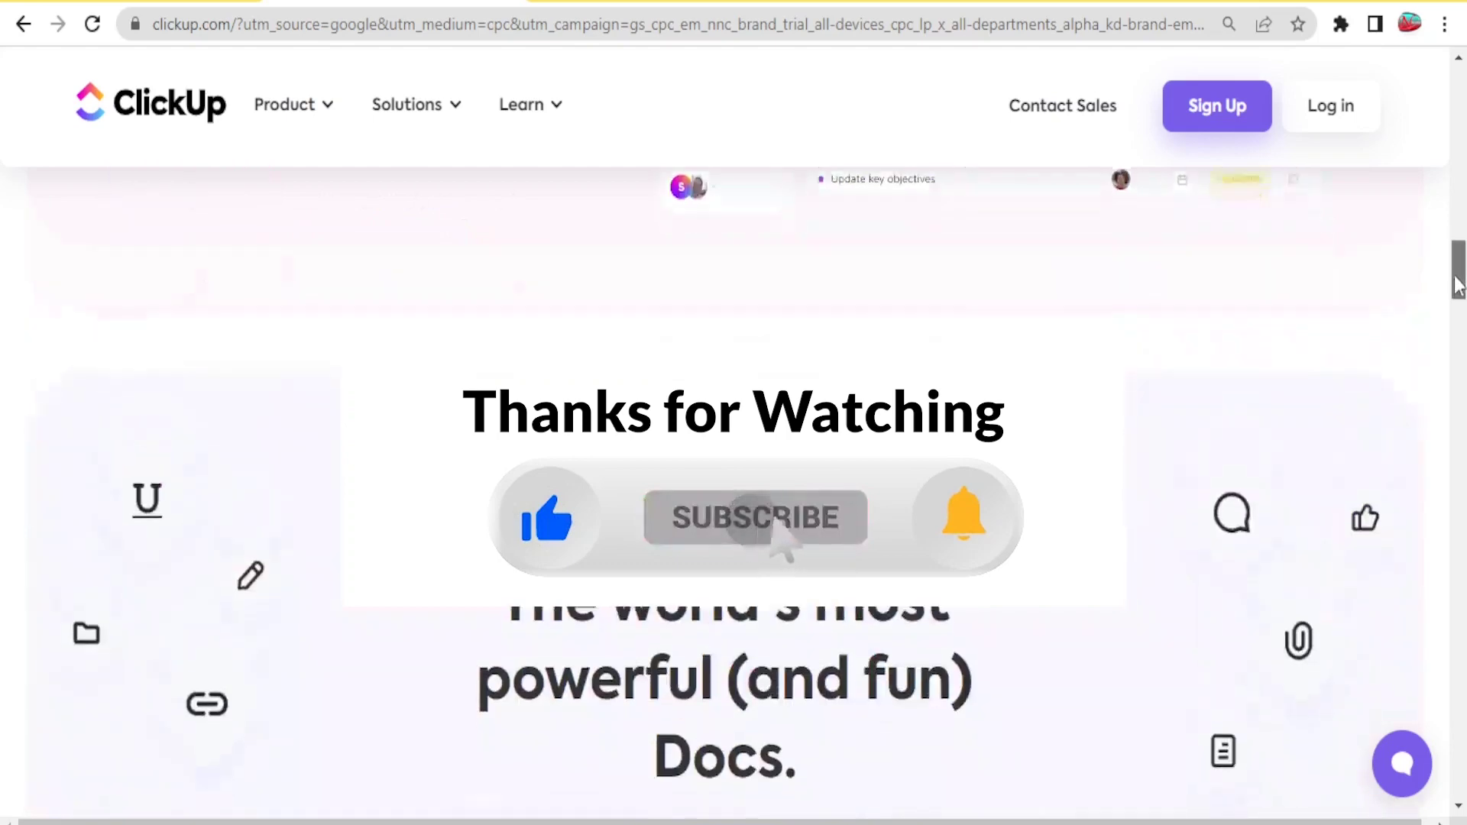